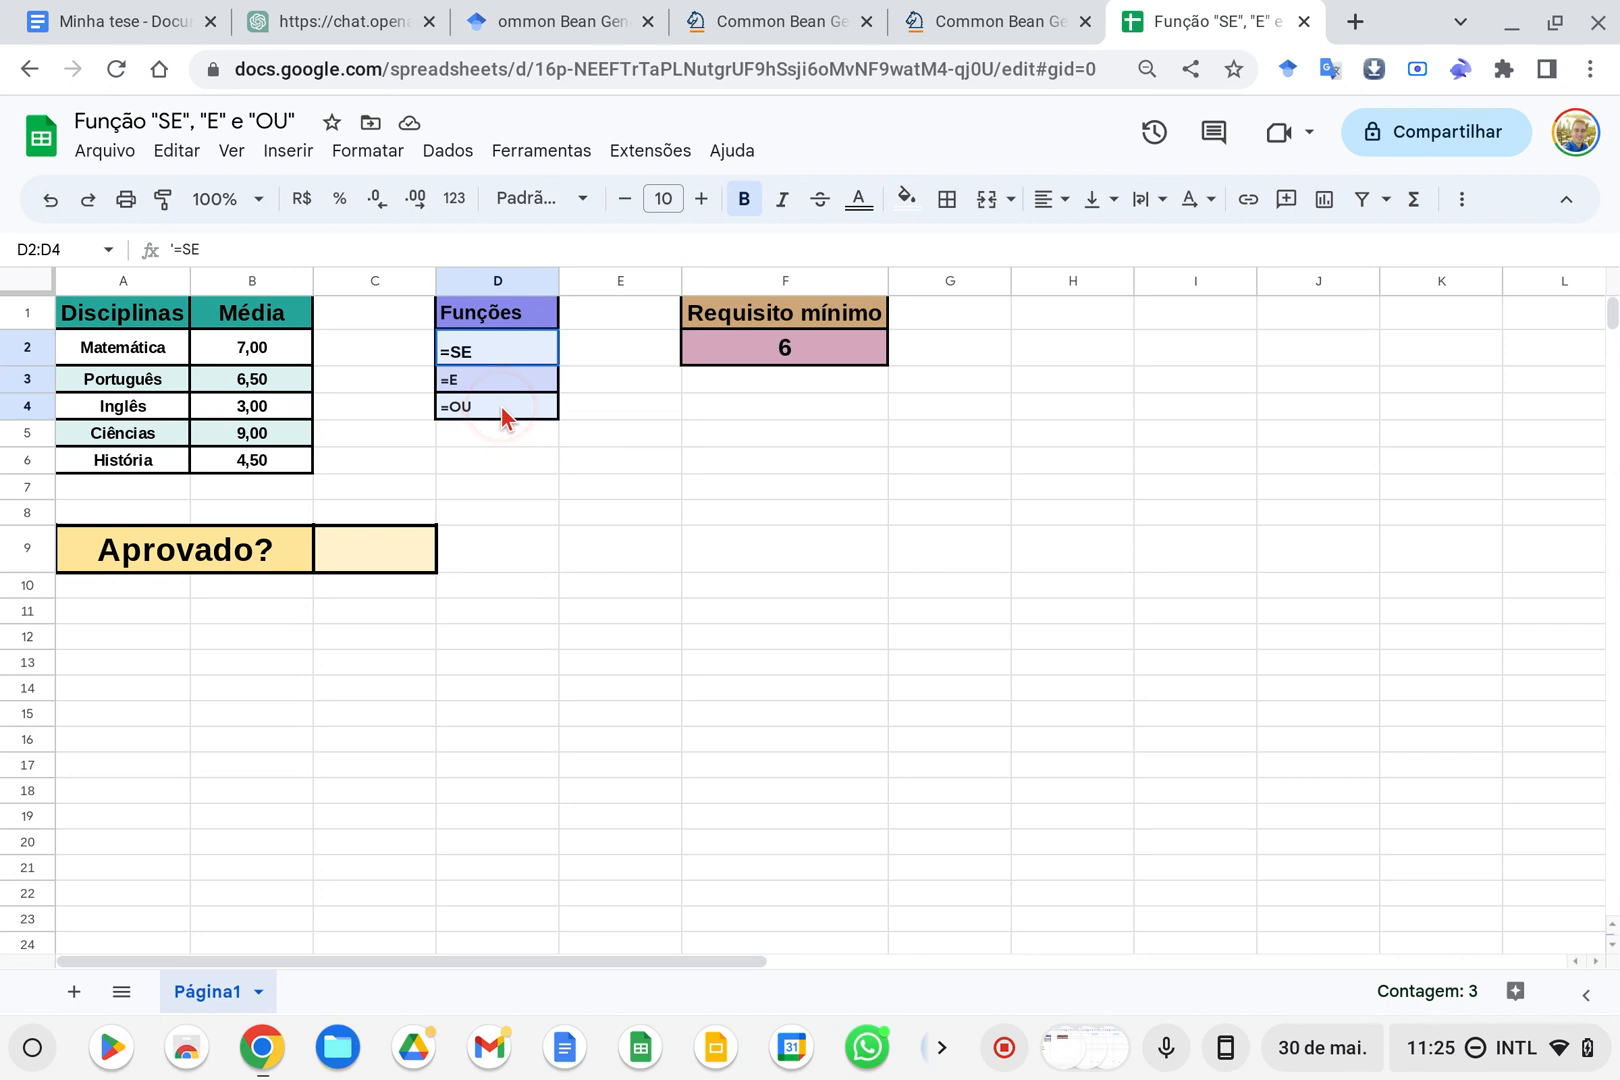
# Examine the list of functions SE, E and OU in cells D1:D4
pyautogui.click(614, 425)
pyautogui.moveTo(524, 347); pyautogui.dragTo(522, 415)
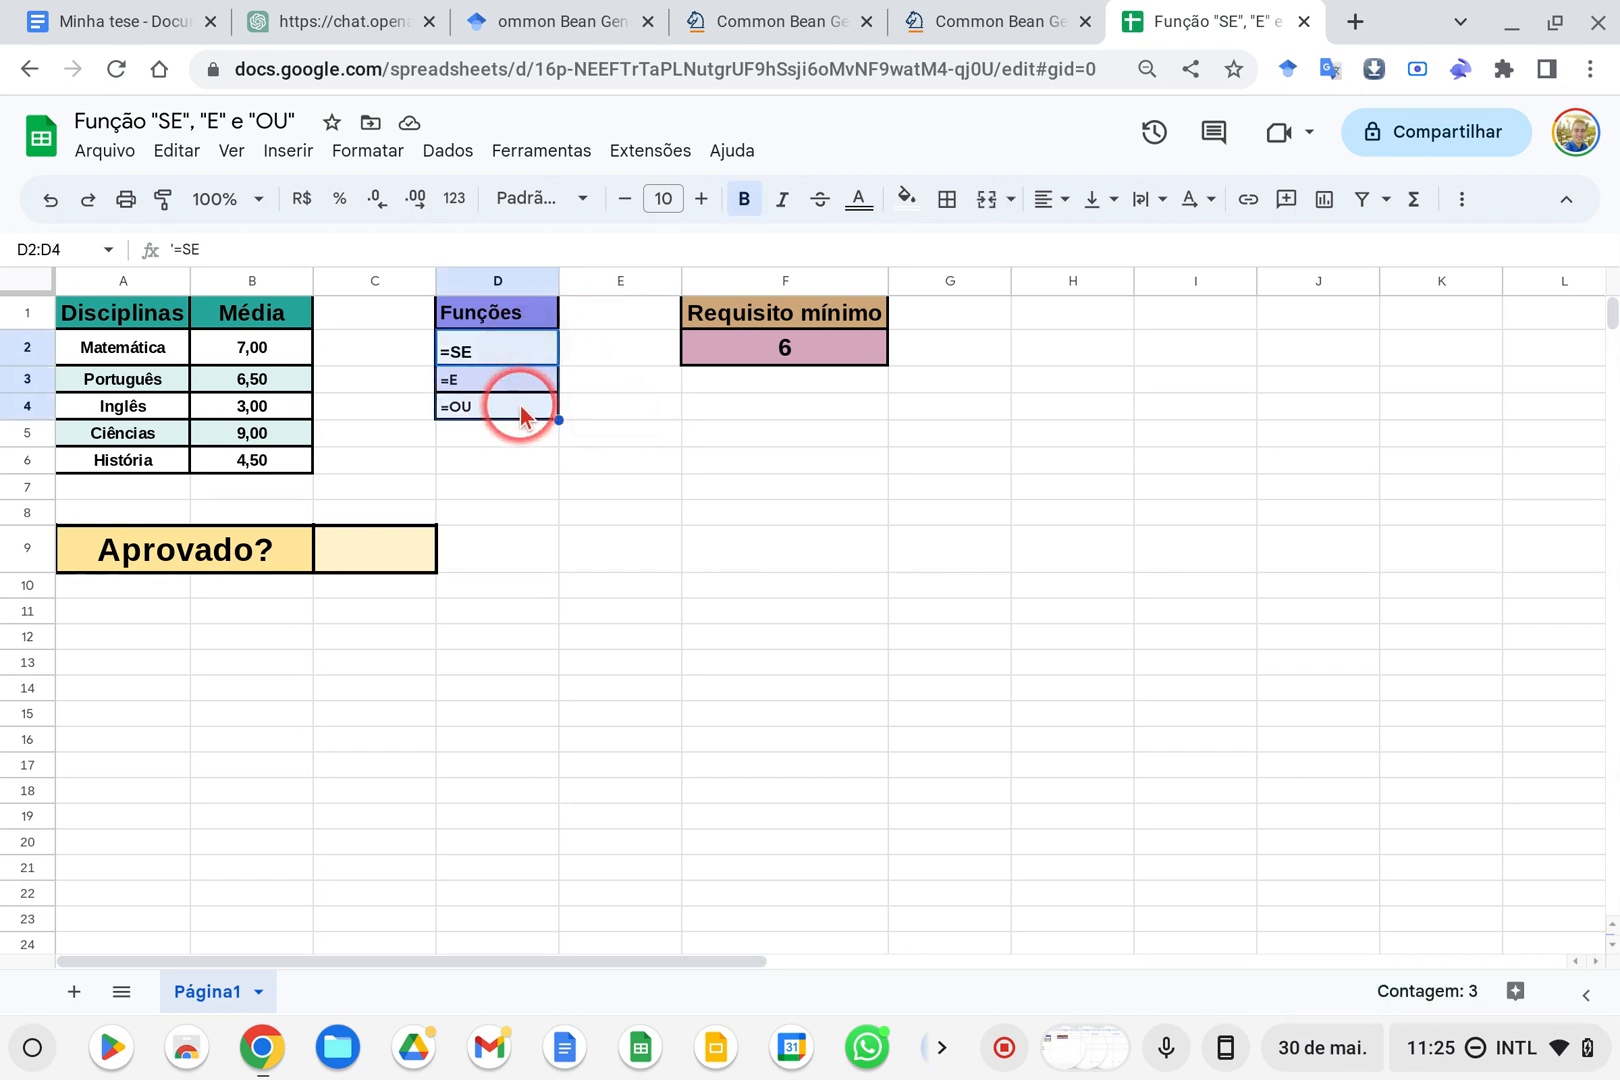
pyautogui.click(490, 382)
pyautogui.click(500, 410)
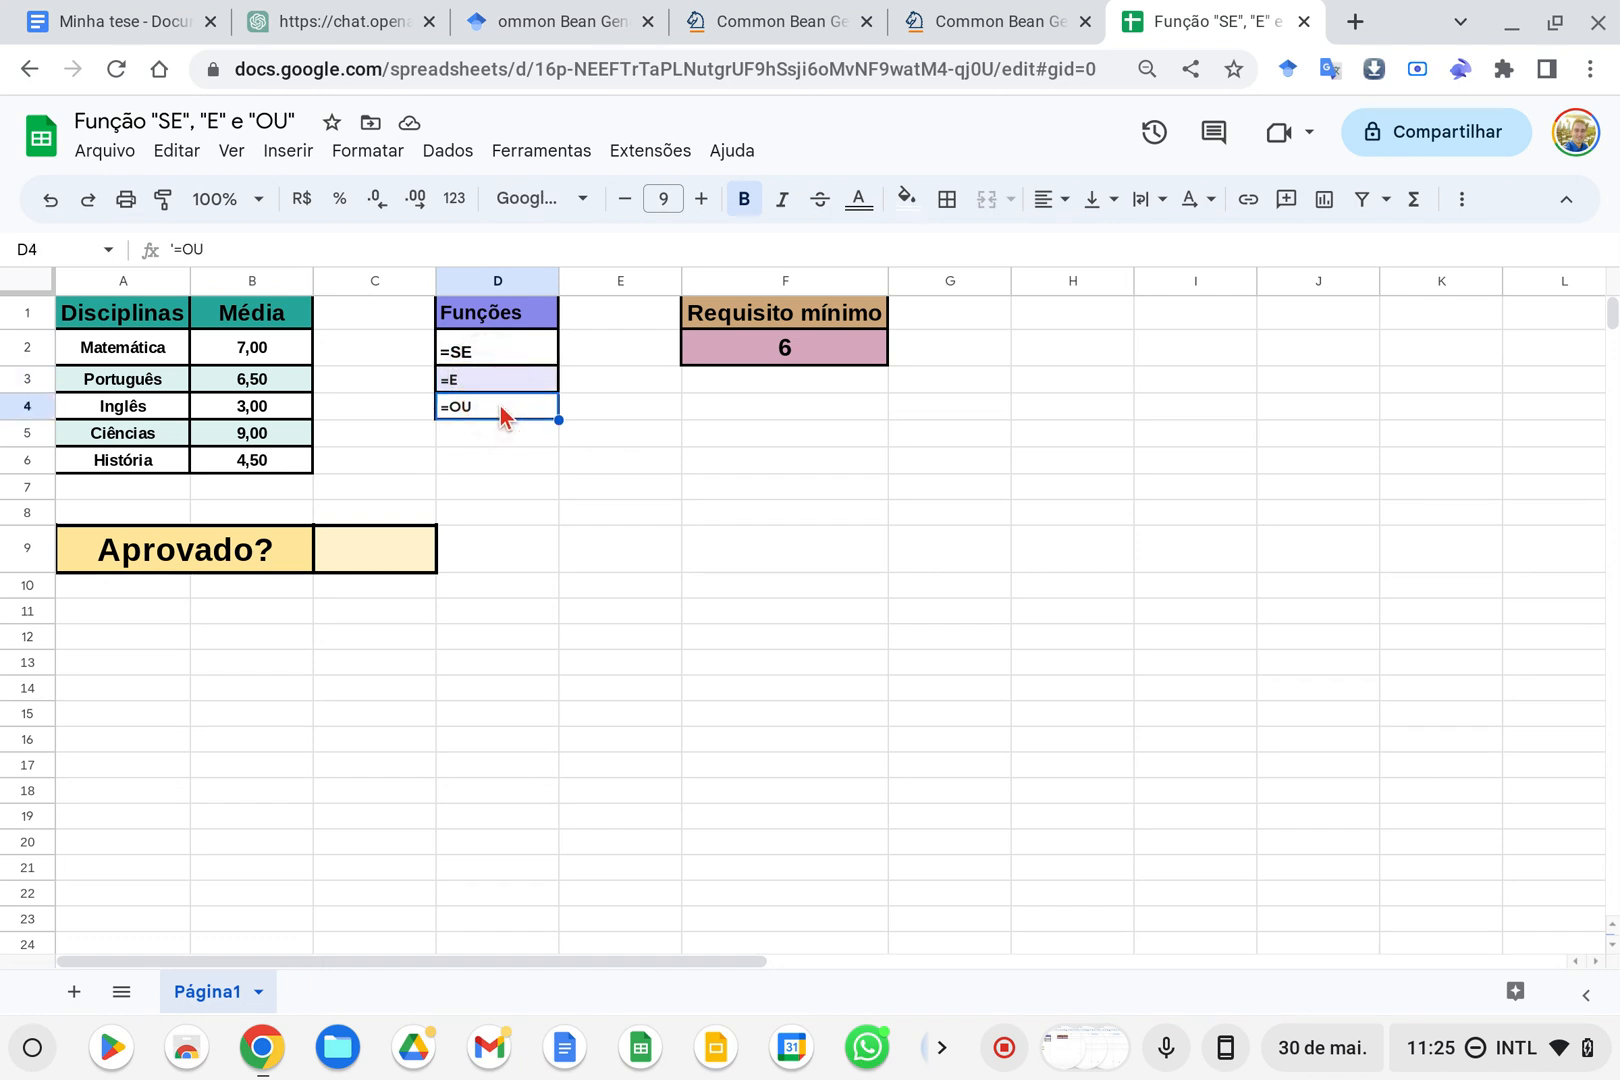
pyautogui.click(490, 322)
pyautogui.moveTo(490, 322); pyautogui.dragTo(488, 399)
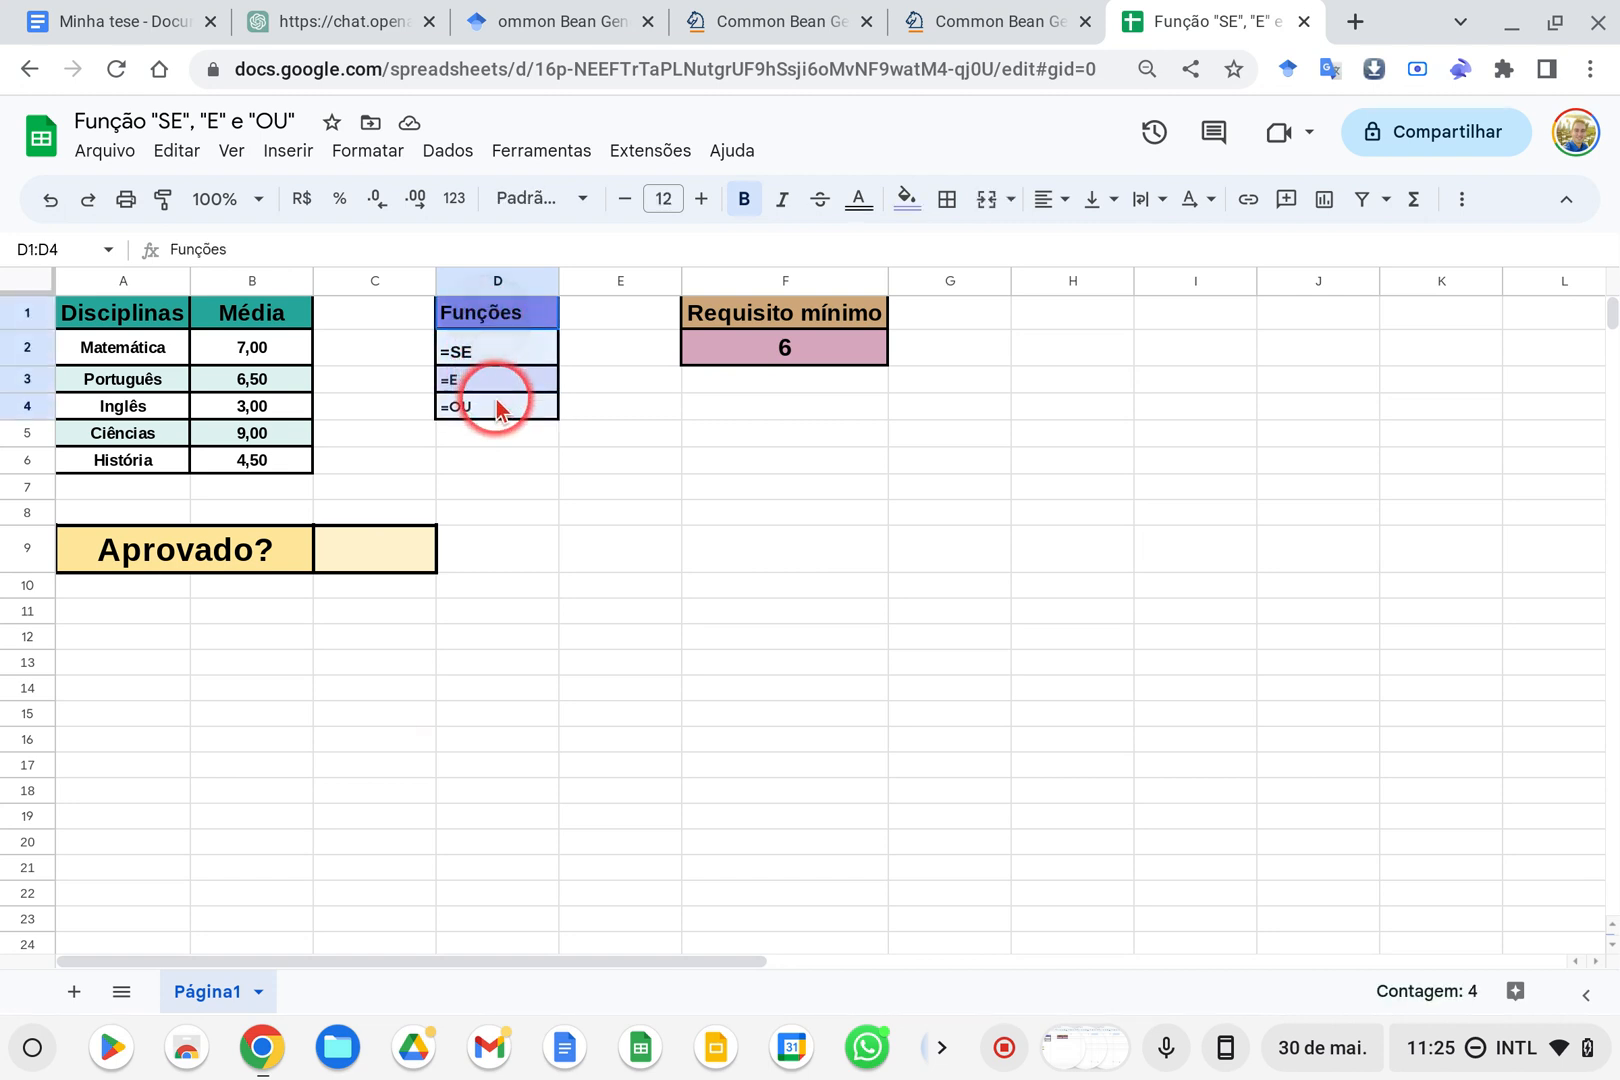
pyautogui.click(592, 437)
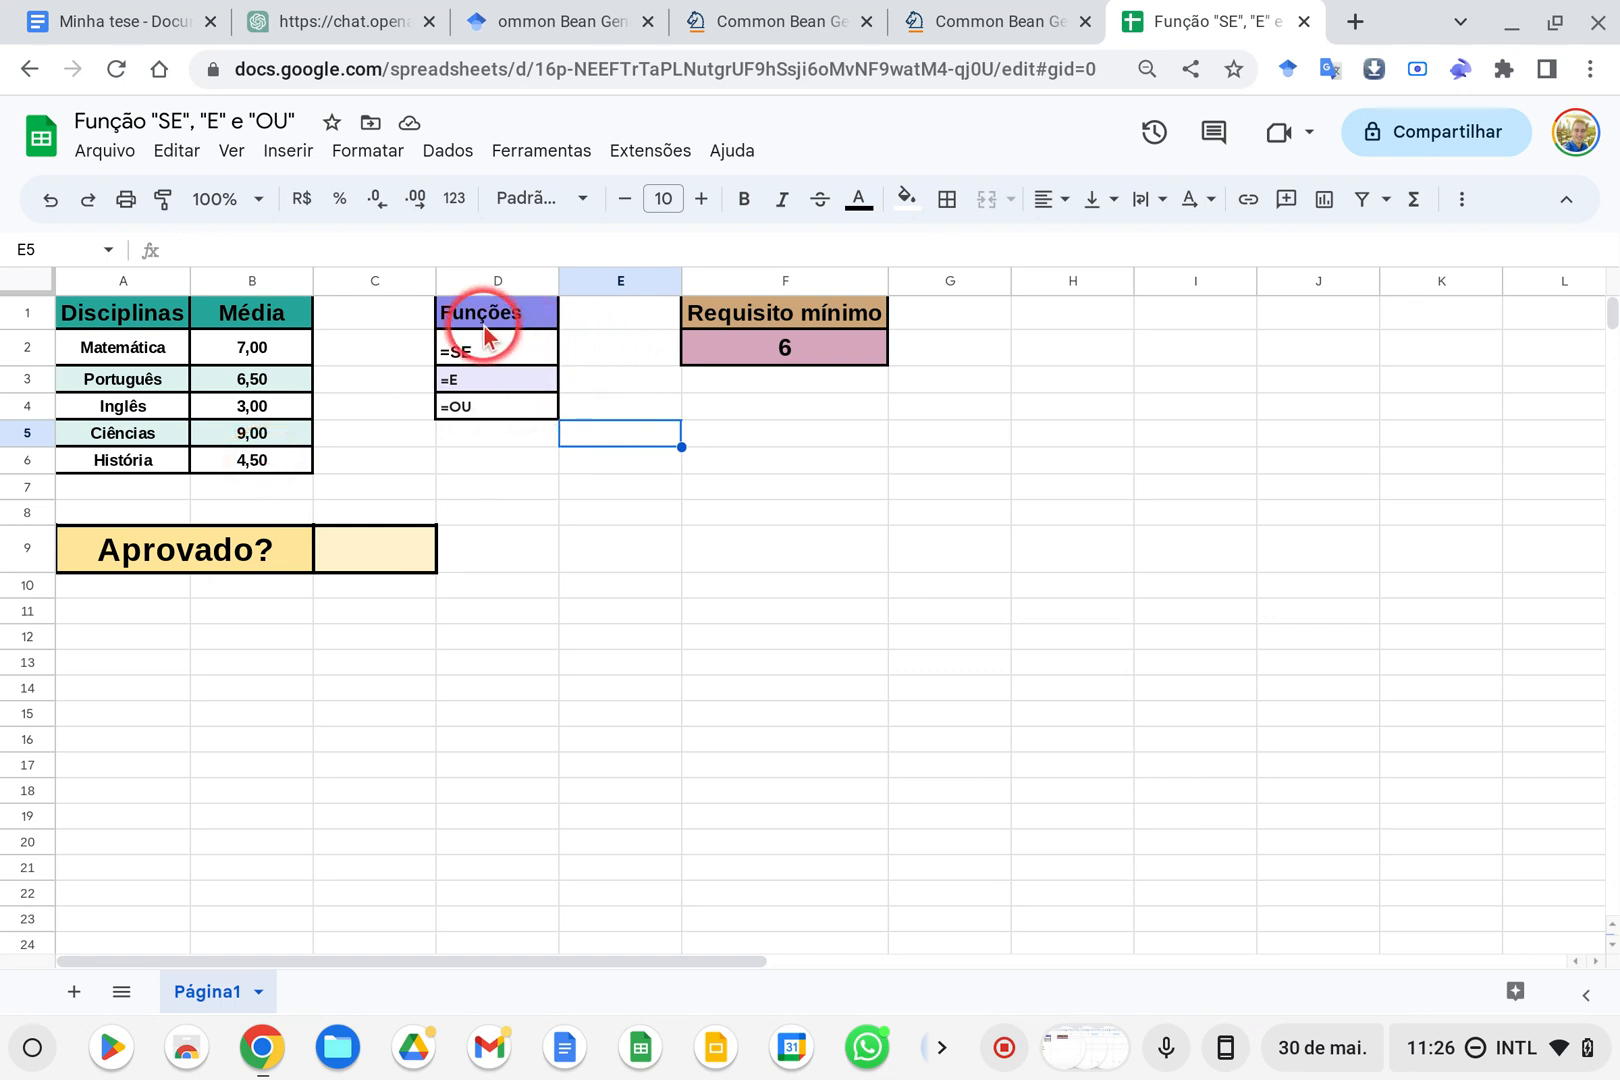
pyautogui.moveTo(487, 318); pyautogui.dragTo(490, 425)
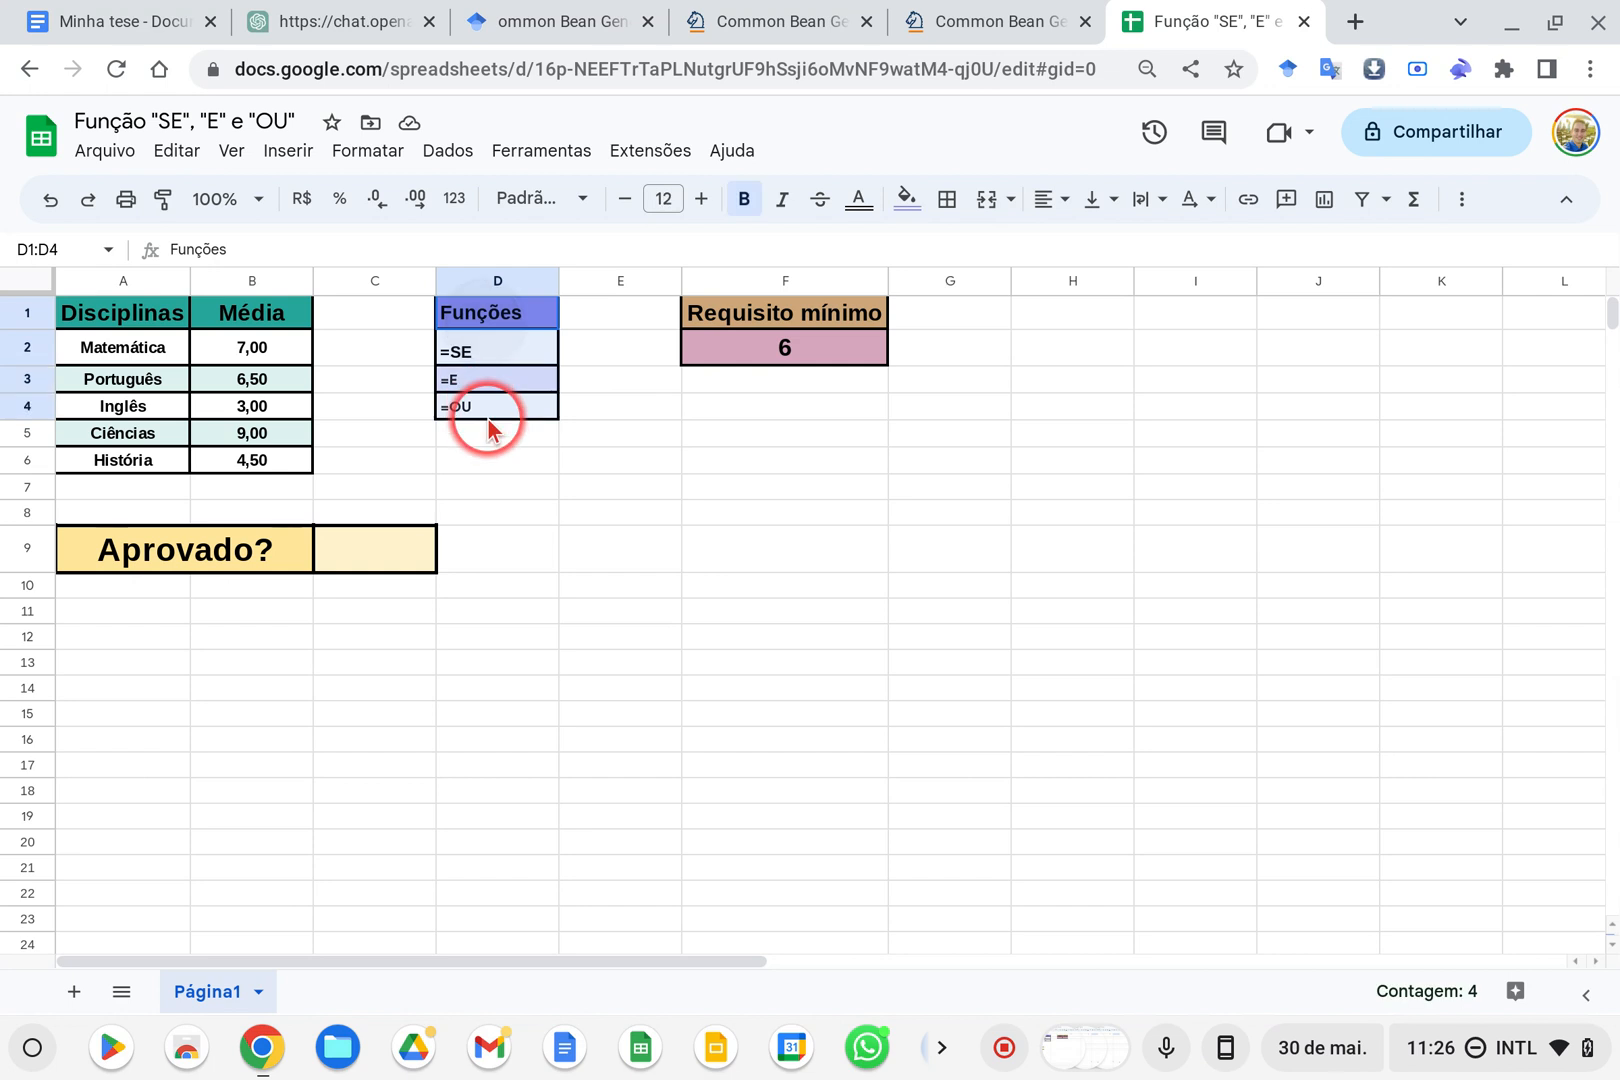
pyautogui.click(494, 346)
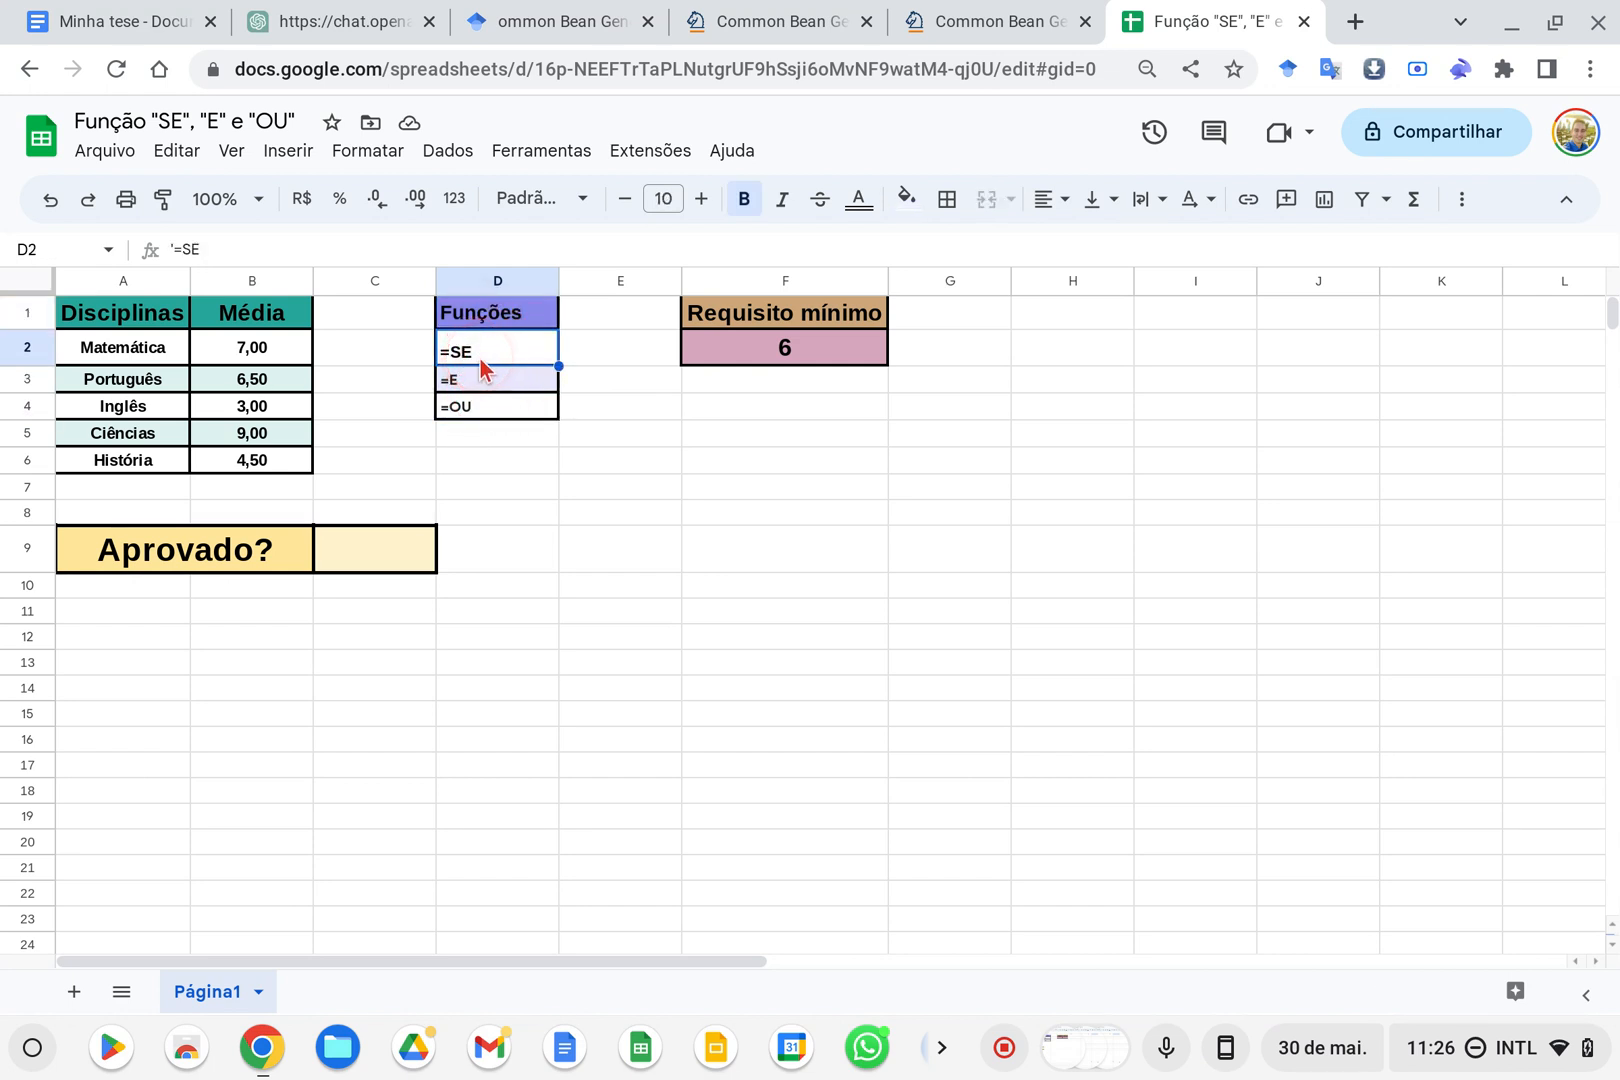
pyautogui.click(470, 380)
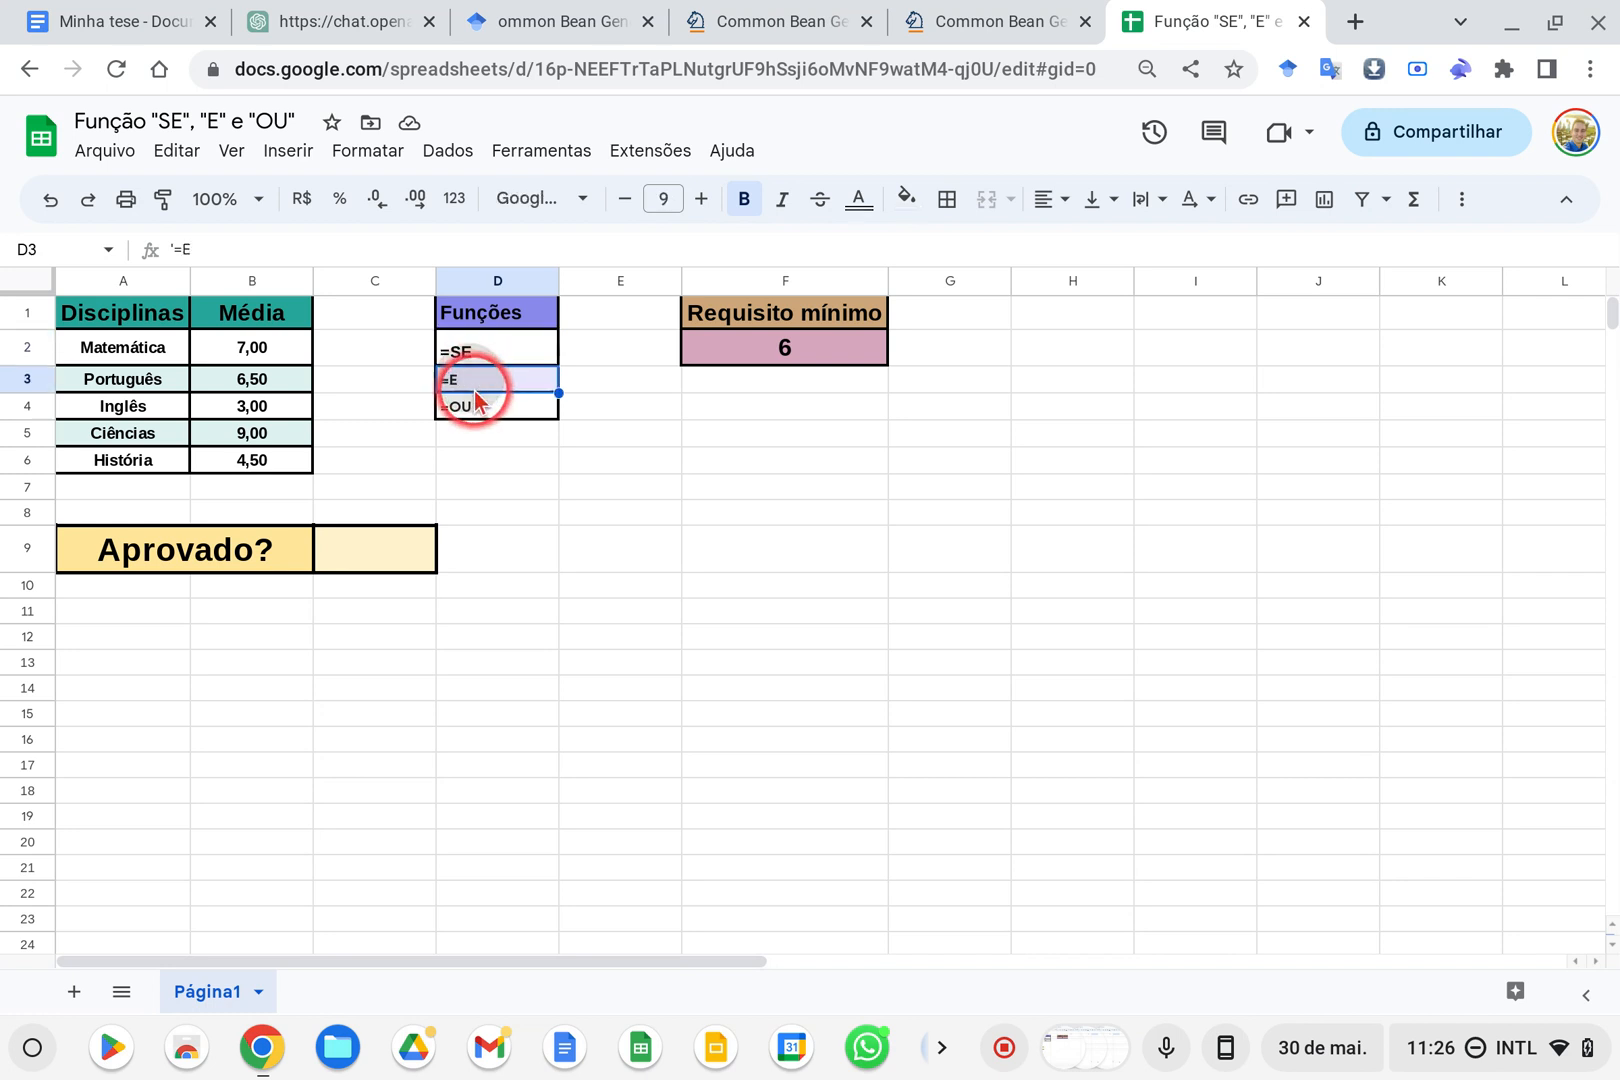
pyautogui.click(464, 403)
pyautogui.moveTo(478, 362); pyautogui.dragTo(472, 405)
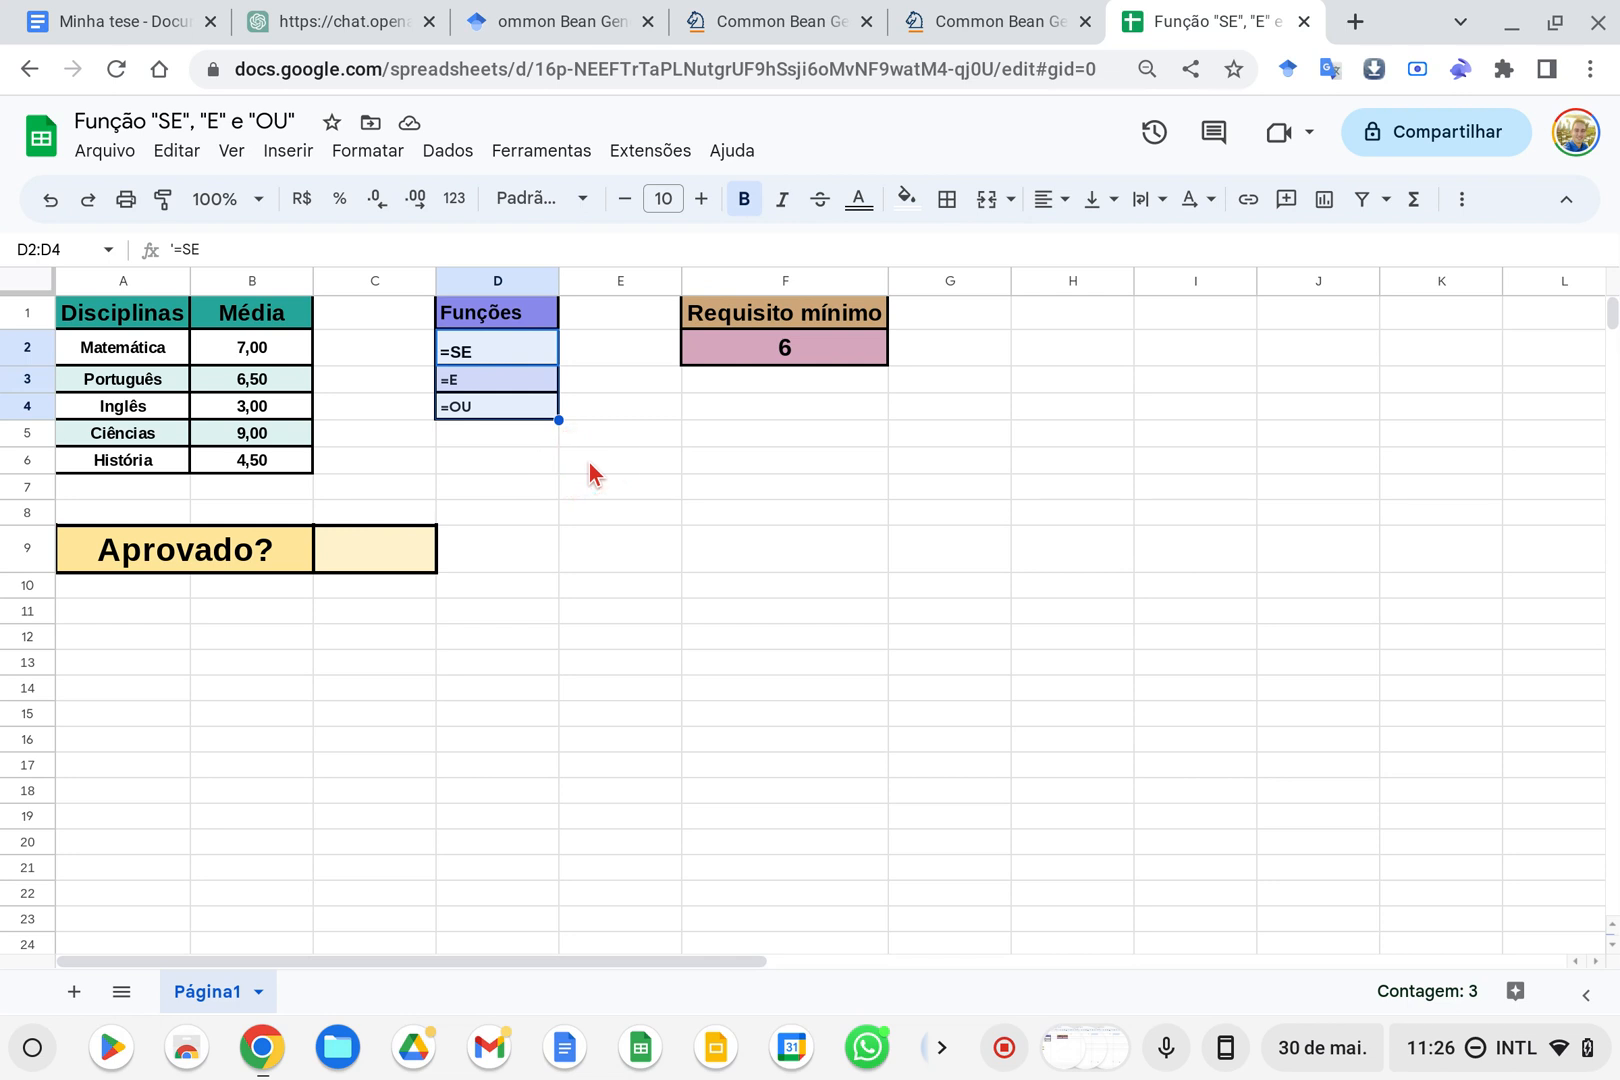
pyautogui.click(589, 463)
pyautogui.click(527, 356)
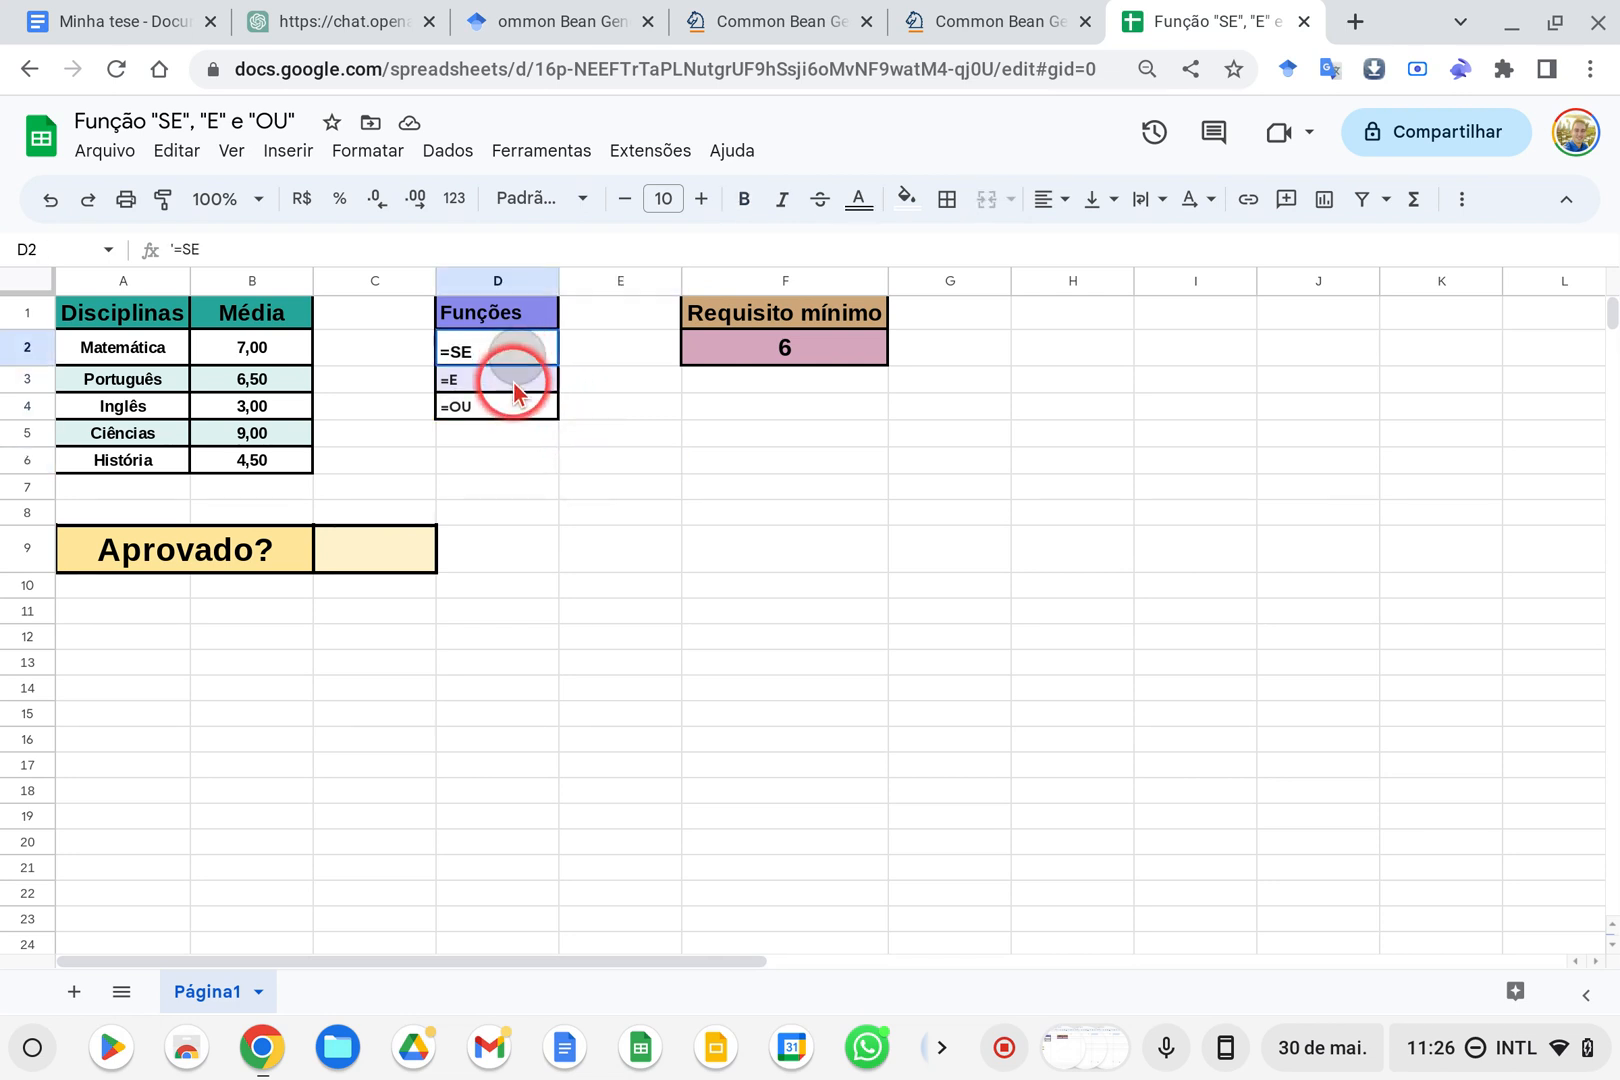
pyautogui.moveTo(515, 390); pyautogui.dragTo(513, 420)
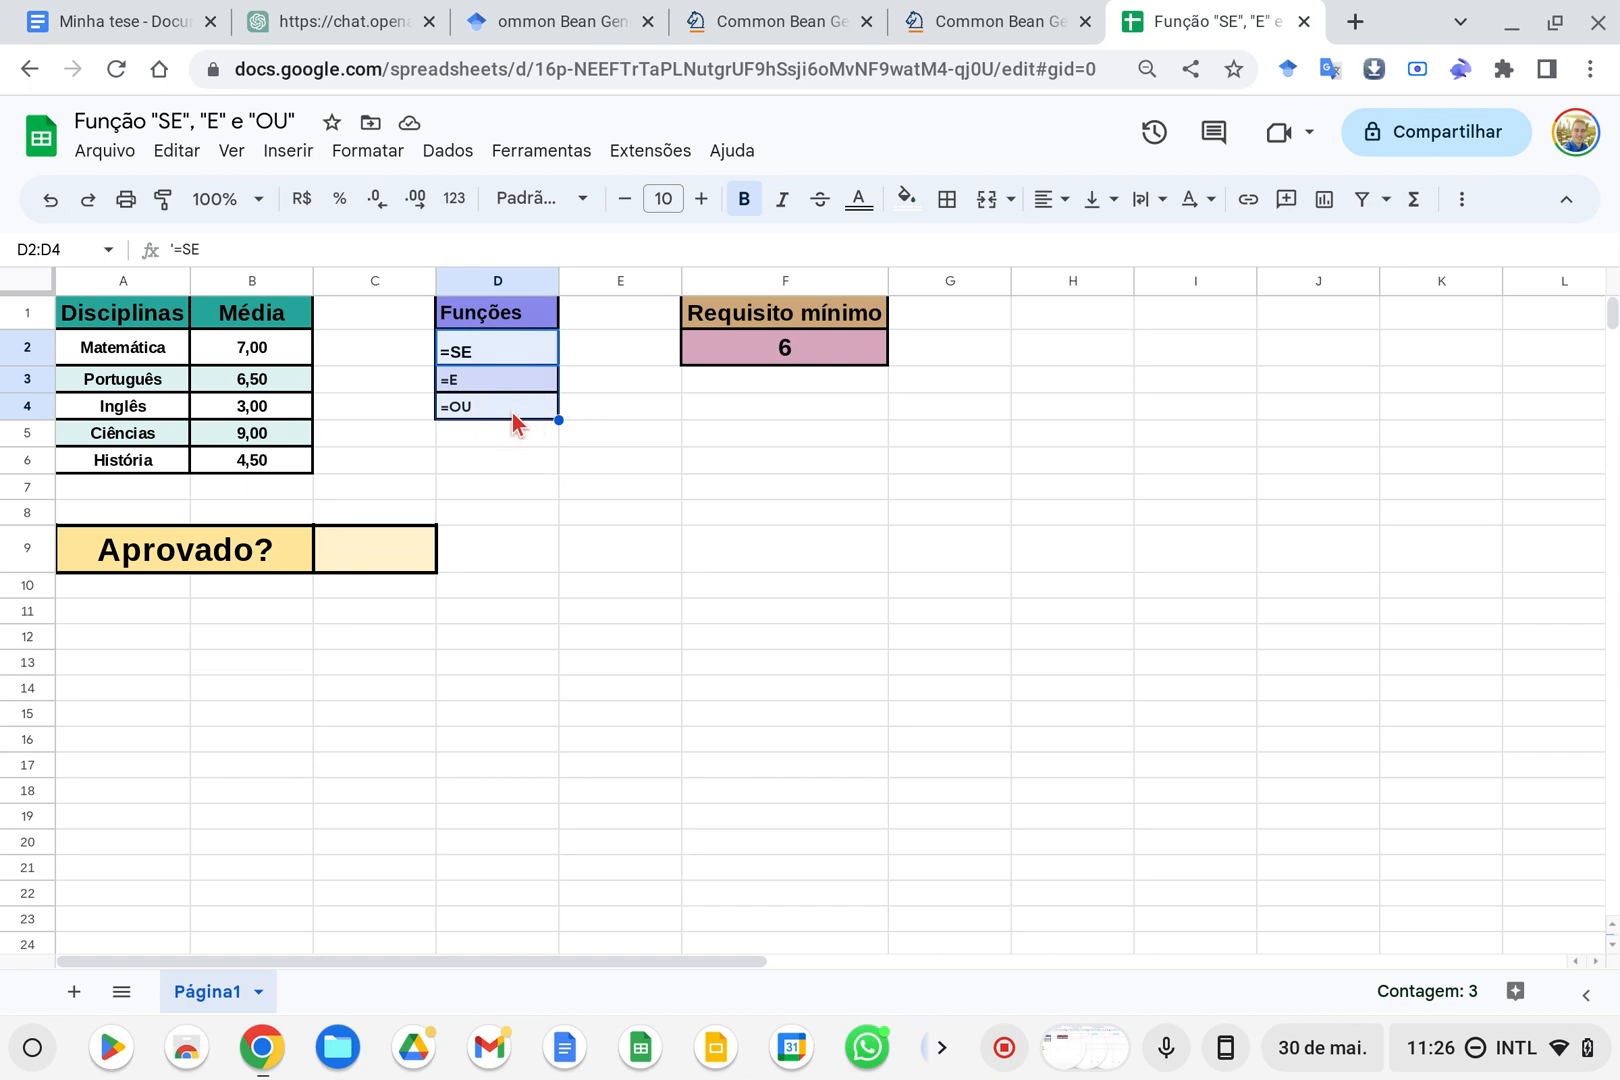
pyautogui.click(578, 352)
pyautogui.moveTo(512, 356)
pyautogui.mouseDown()
pyautogui.moveTo(507, 418)
pyautogui.moveTo(483, 358)
pyautogui.mouseUp()
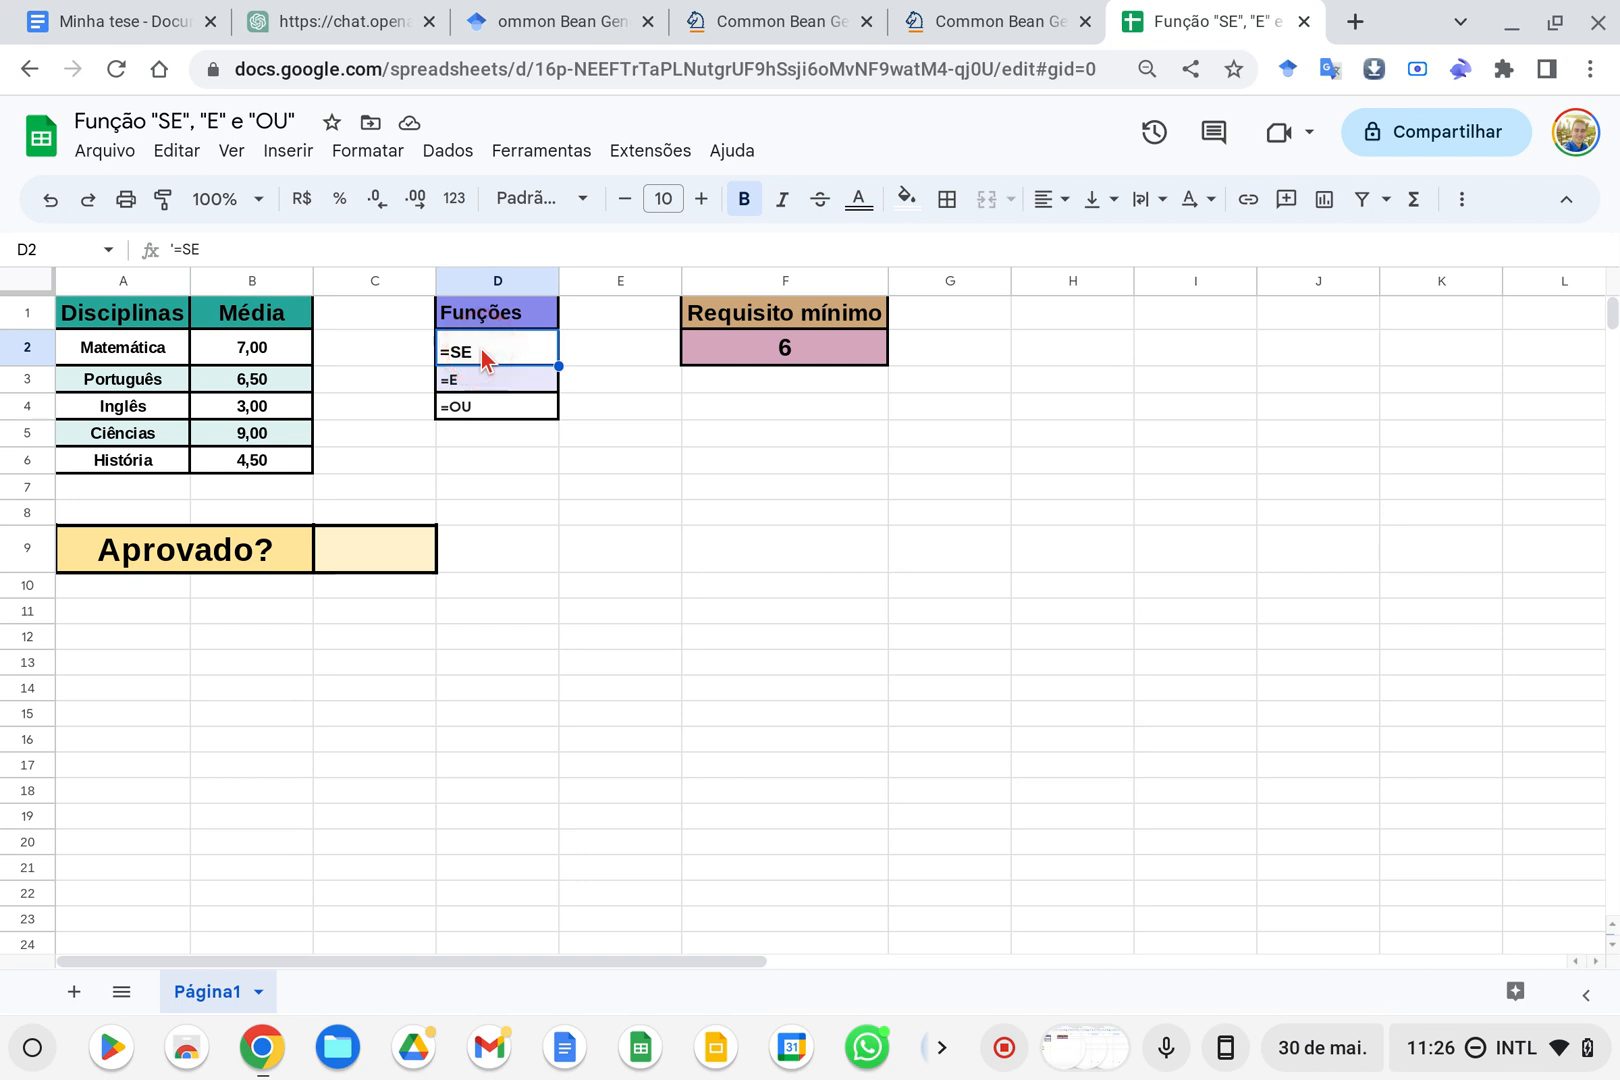
pyautogui.click(491, 385)
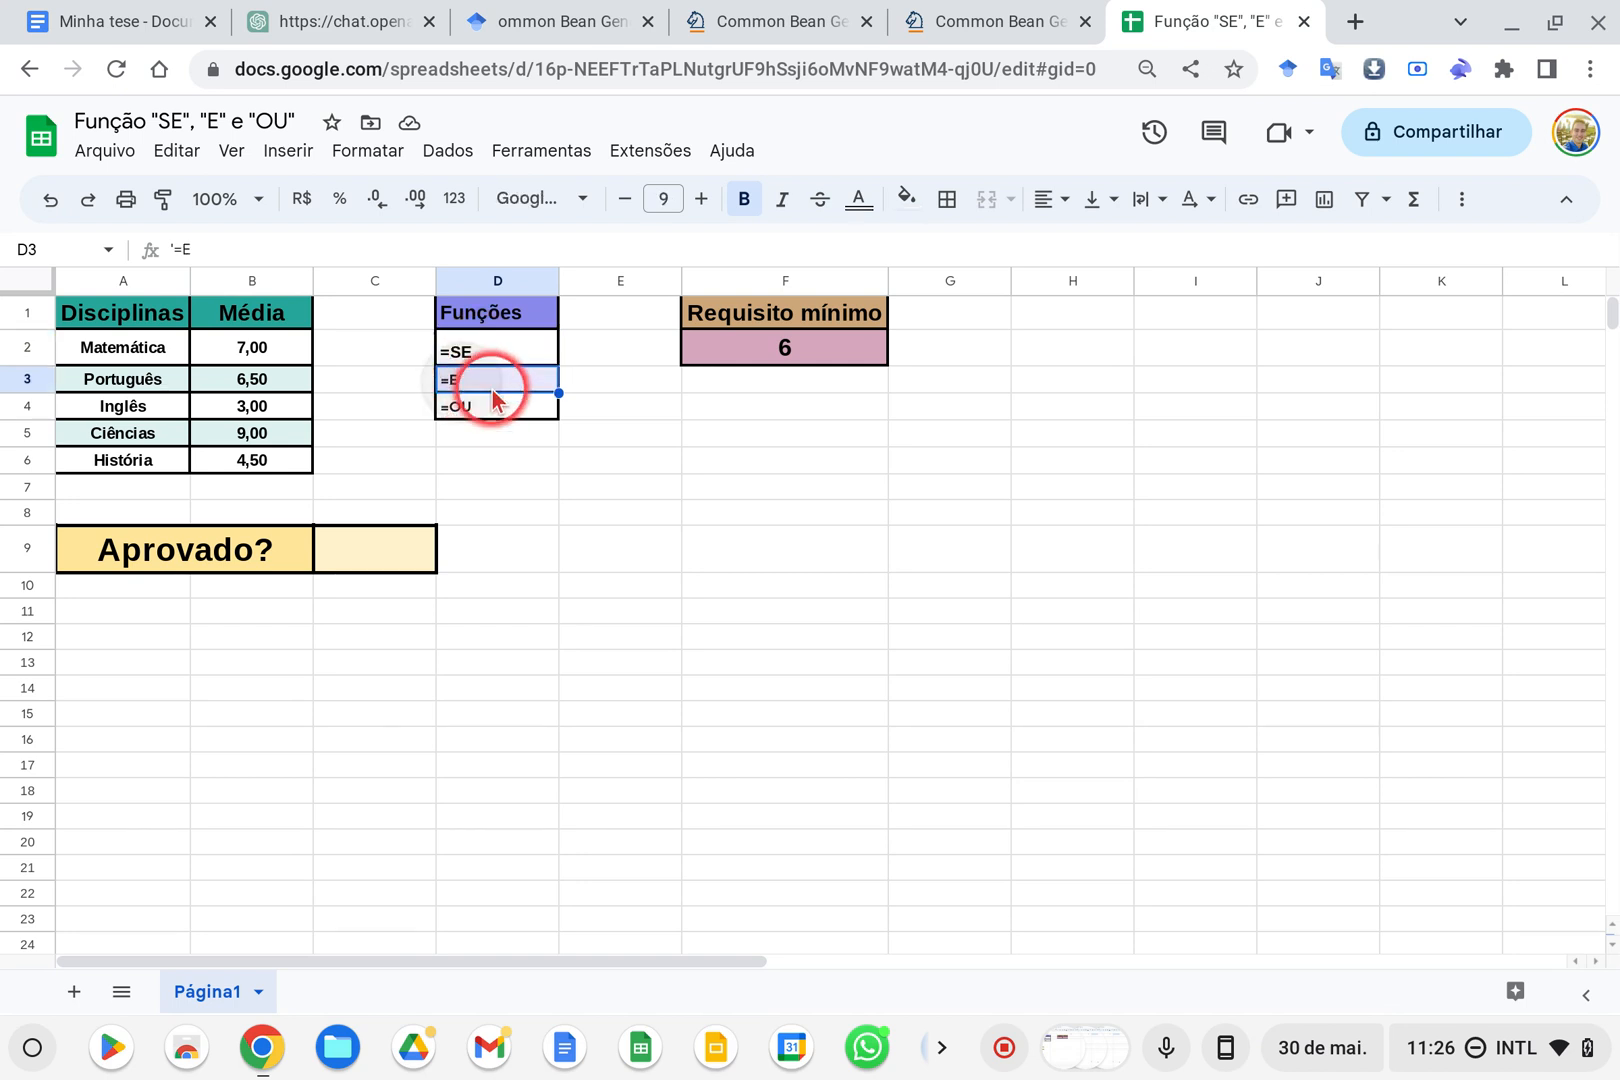
pyautogui.click(502, 352)
pyautogui.click(487, 420)
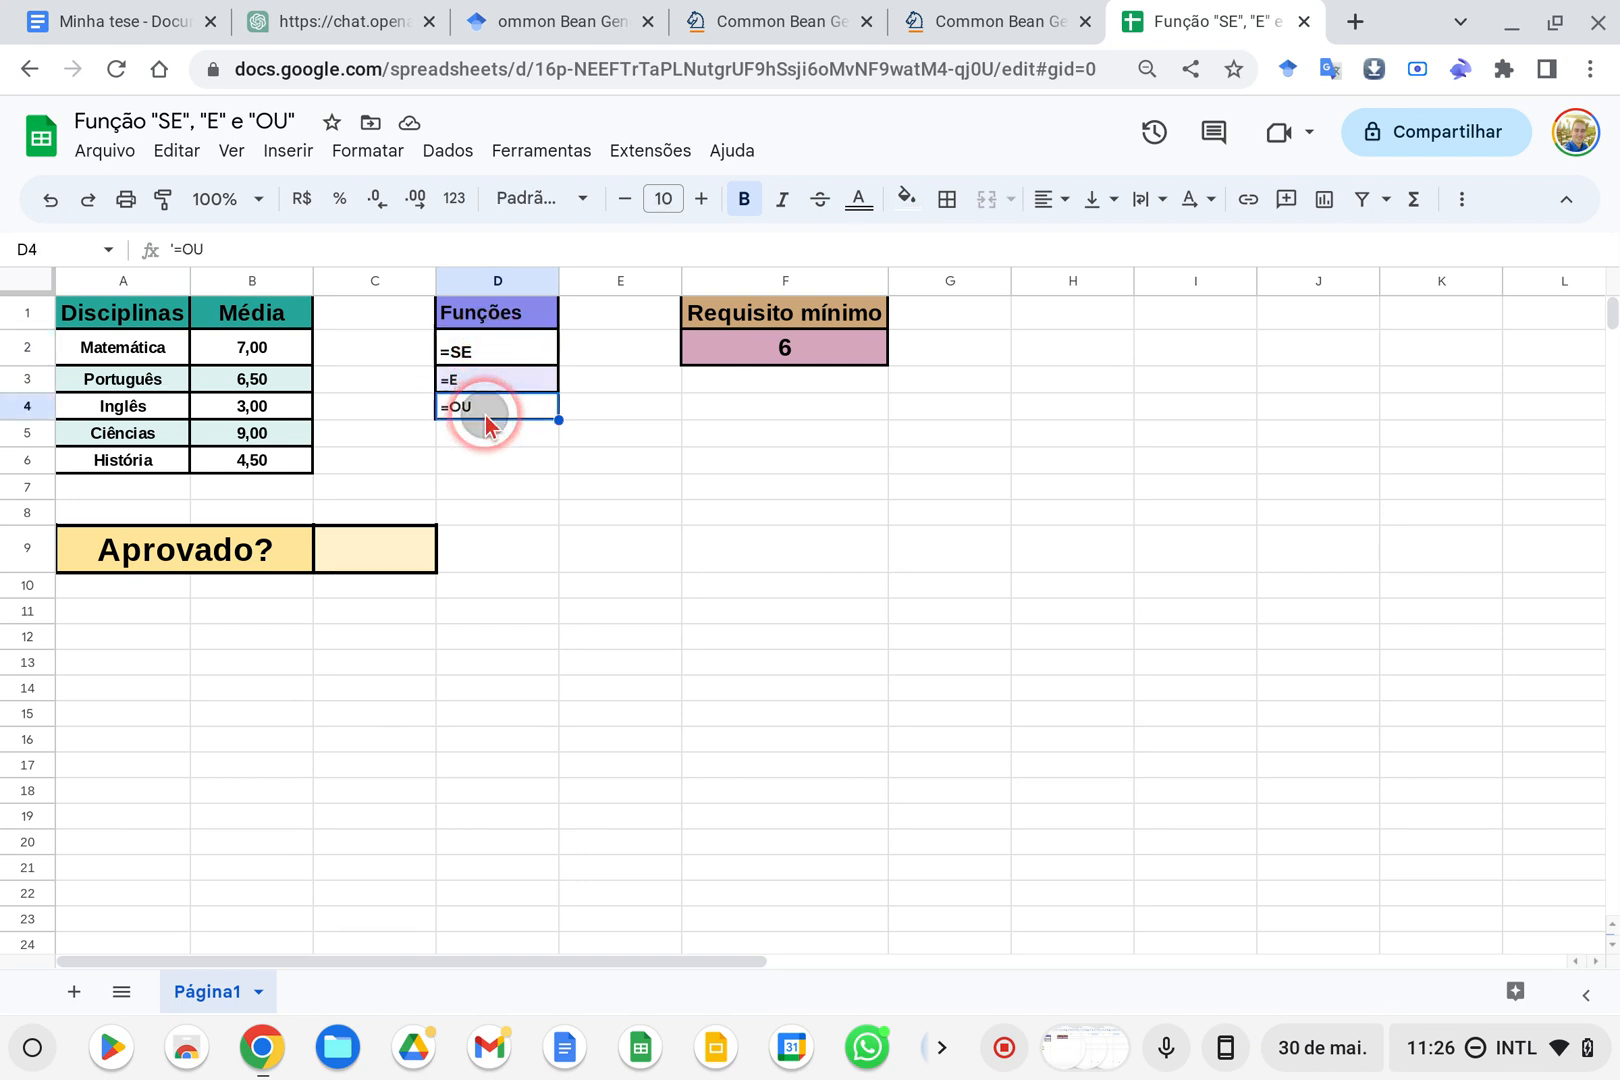
pyautogui.click(655, 463)
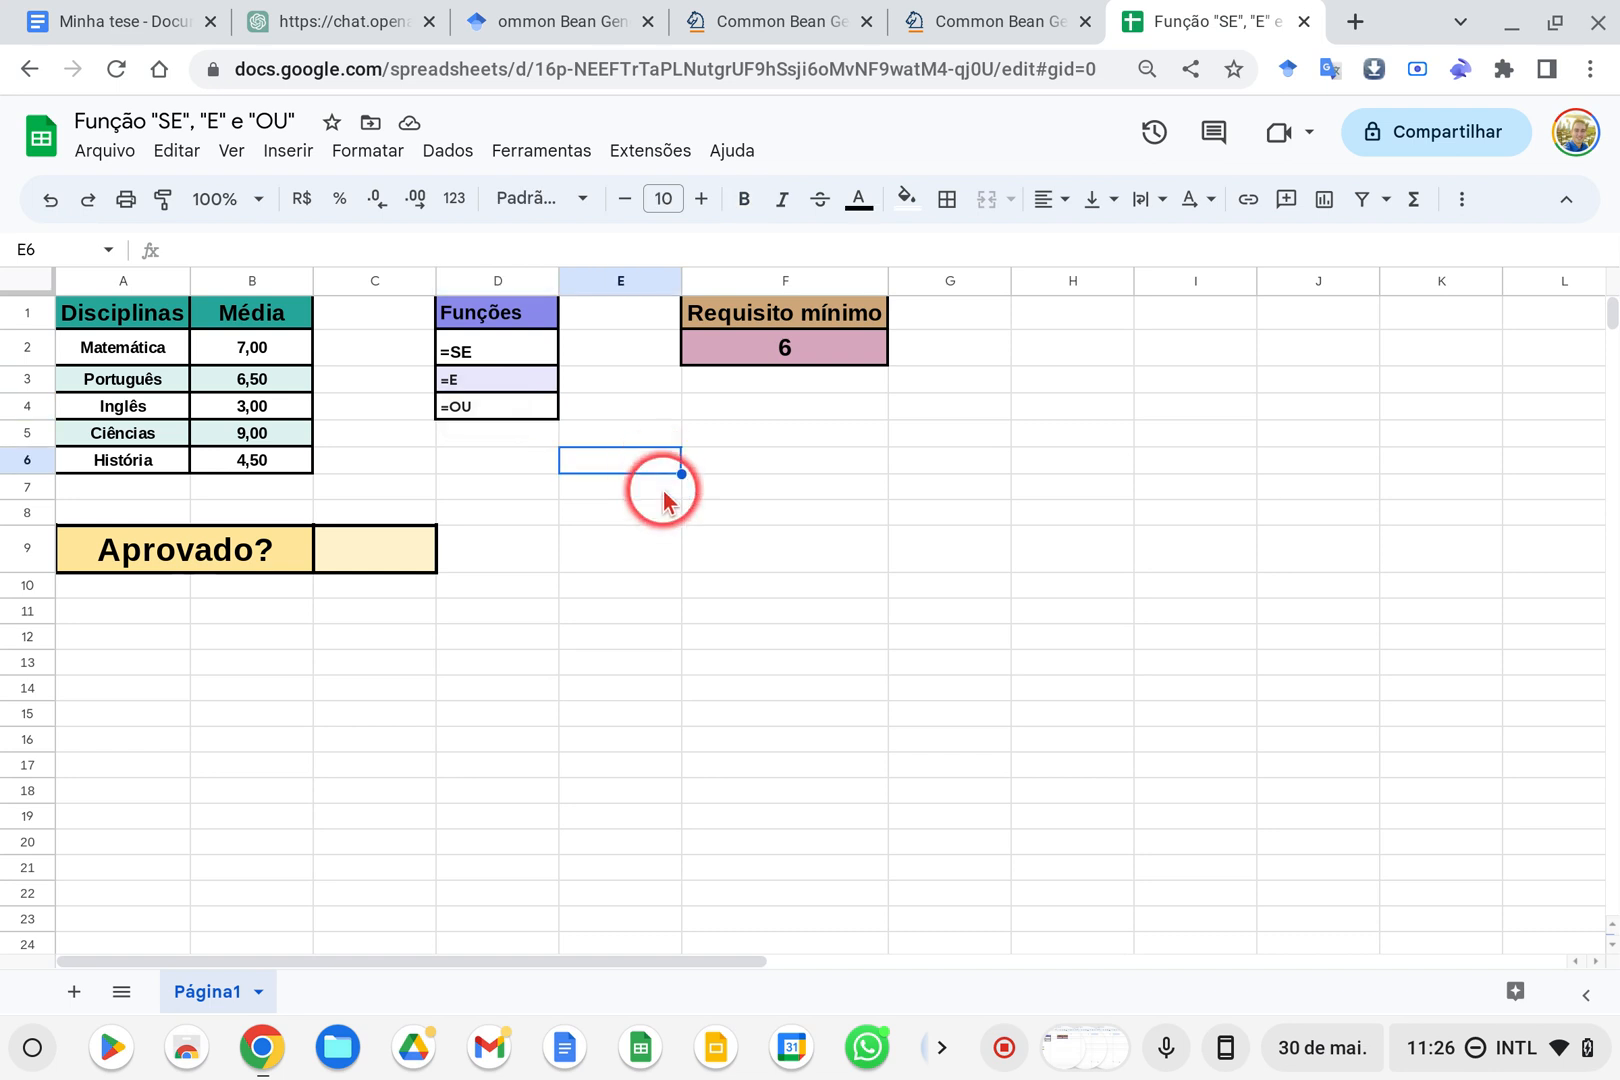
# Examine the table of subjects and their averages in A1:B6
pyautogui.moveTo(75, 318); pyautogui.dragTo(100, 347)
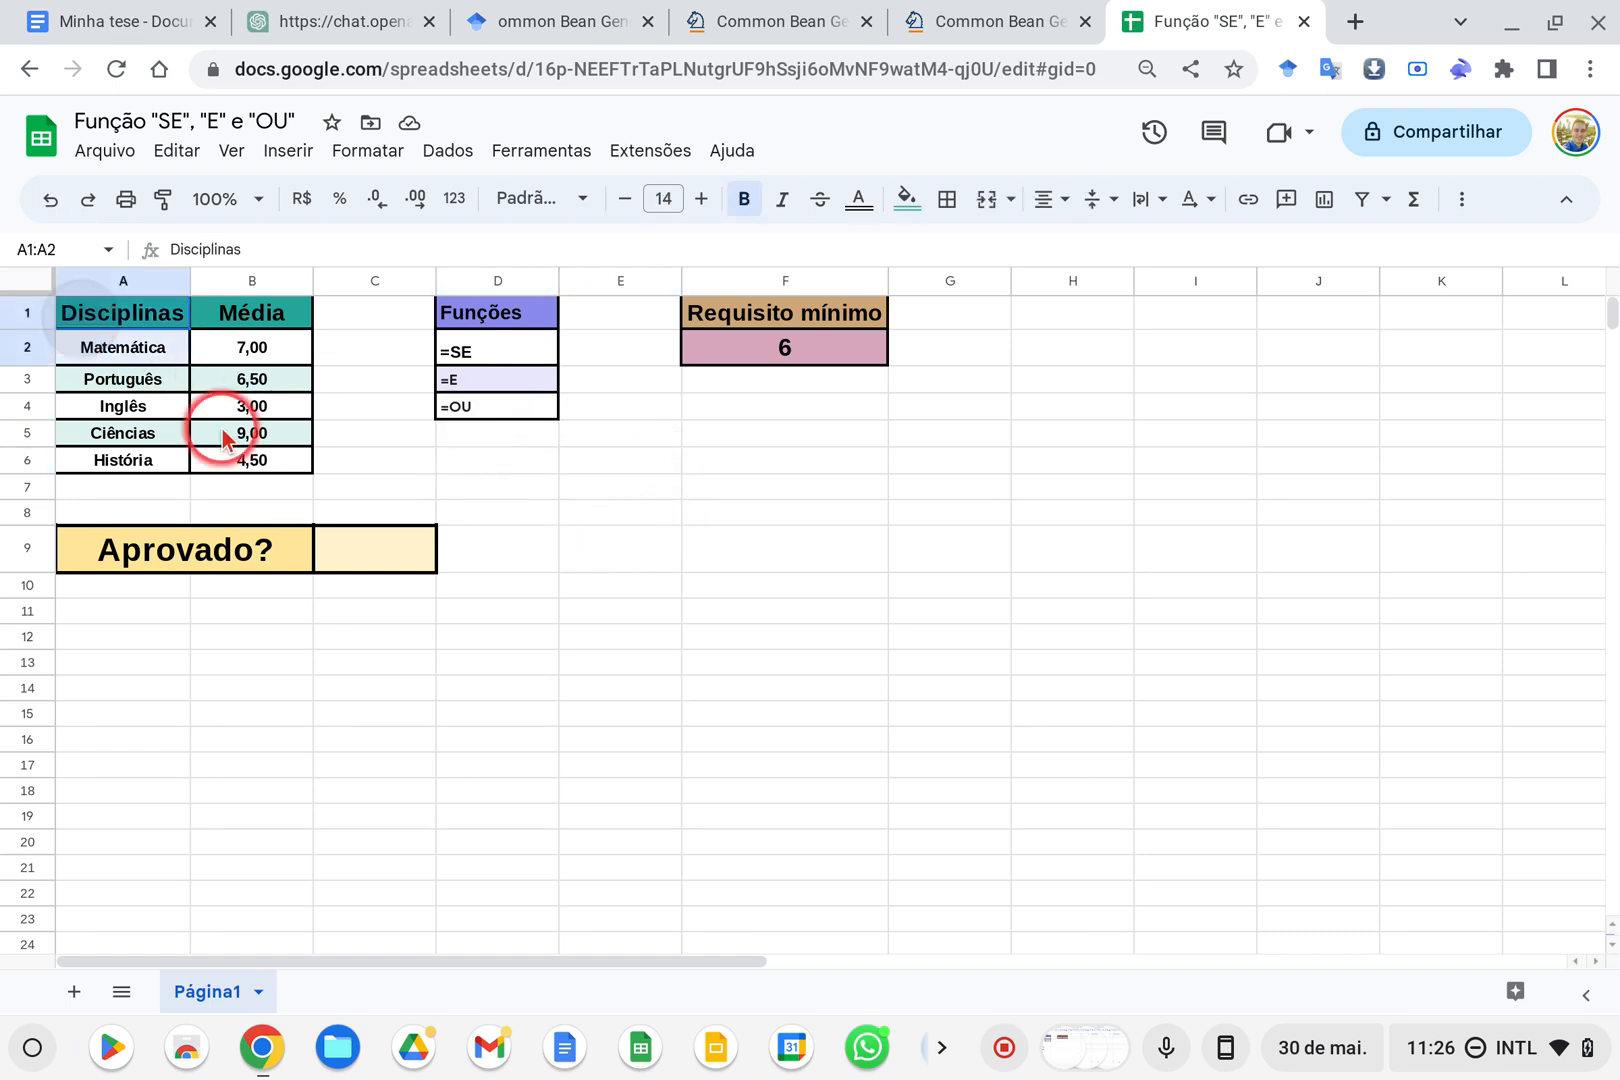
pyautogui.moveTo(224, 437); pyautogui.dragTo(250, 468)
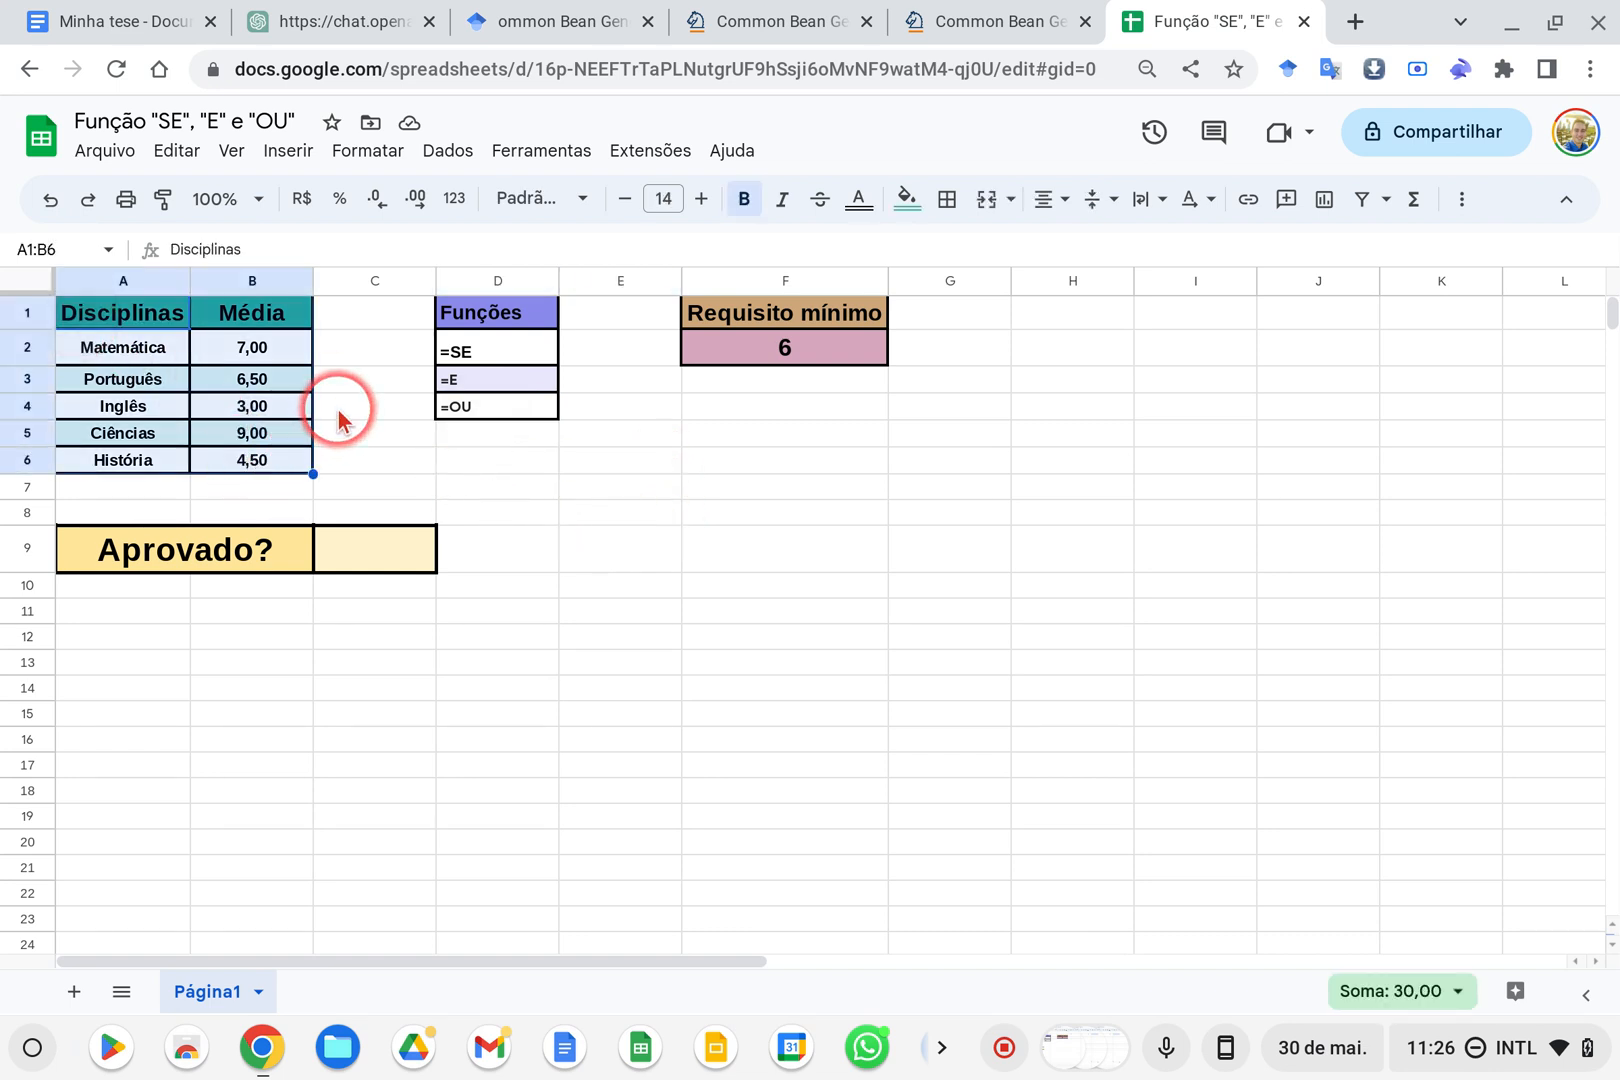
pyautogui.click(228, 350)
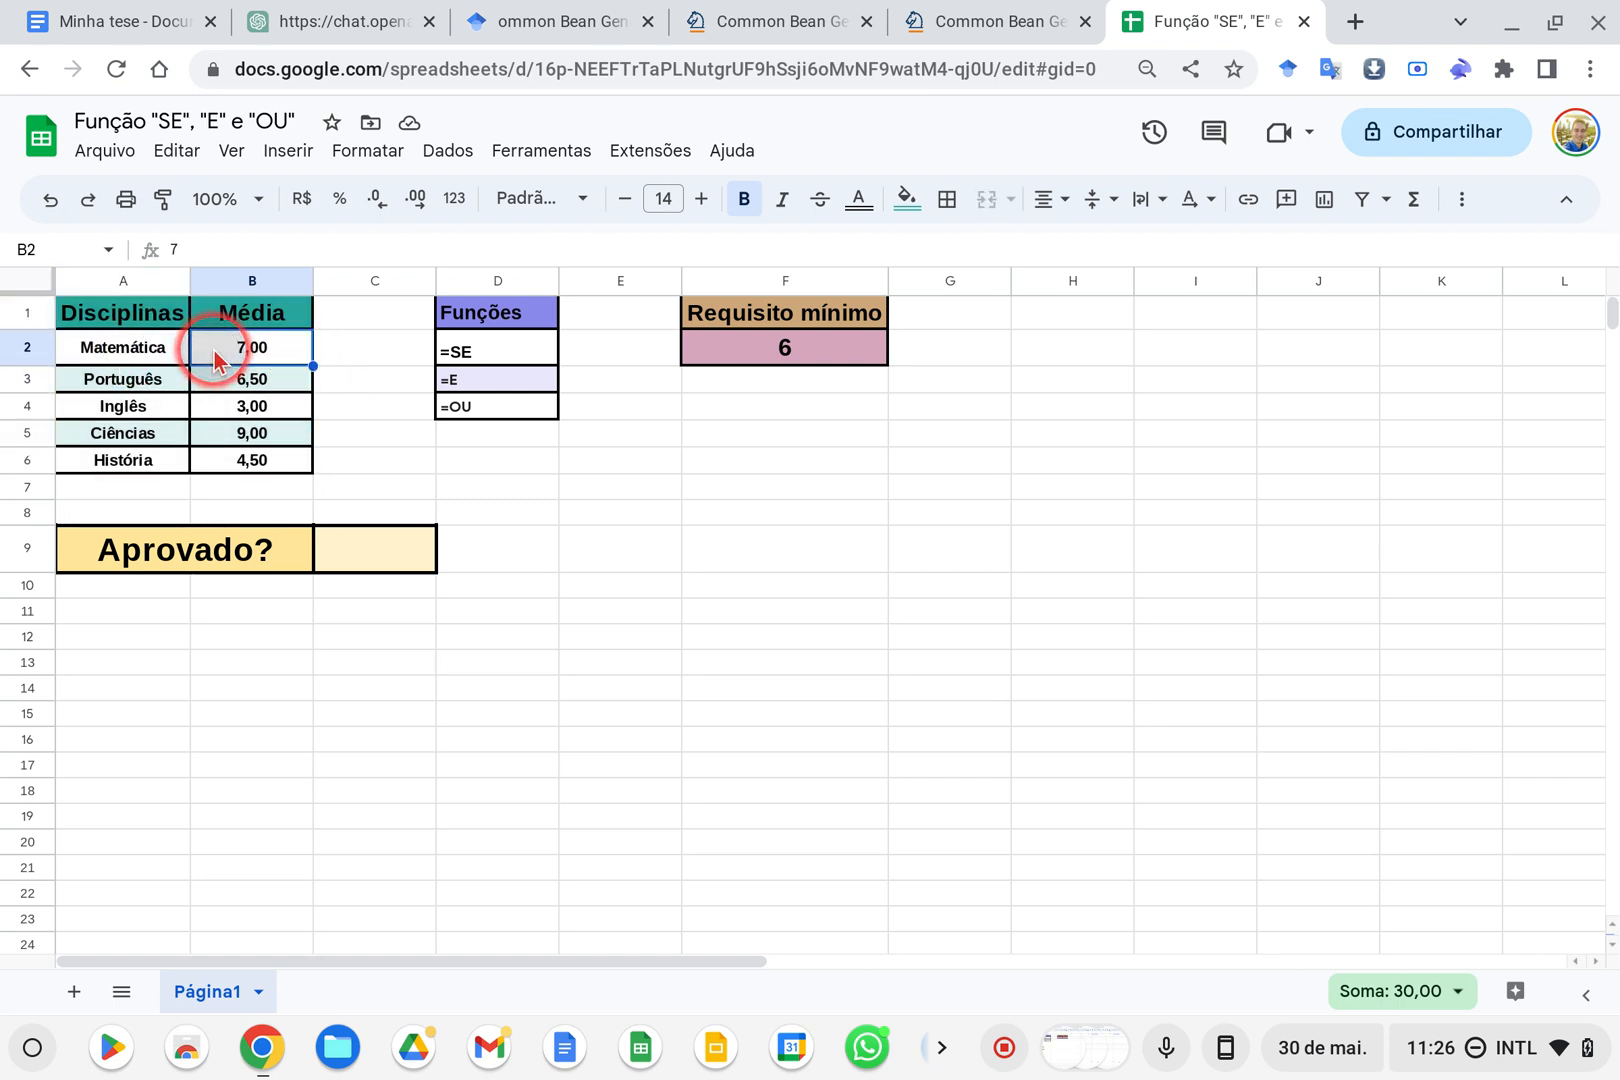
pyautogui.click(142, 355)
pyautogui.click(145, 378)
pyautogui.click(255, 385)
pyautogui.click(110, 405)
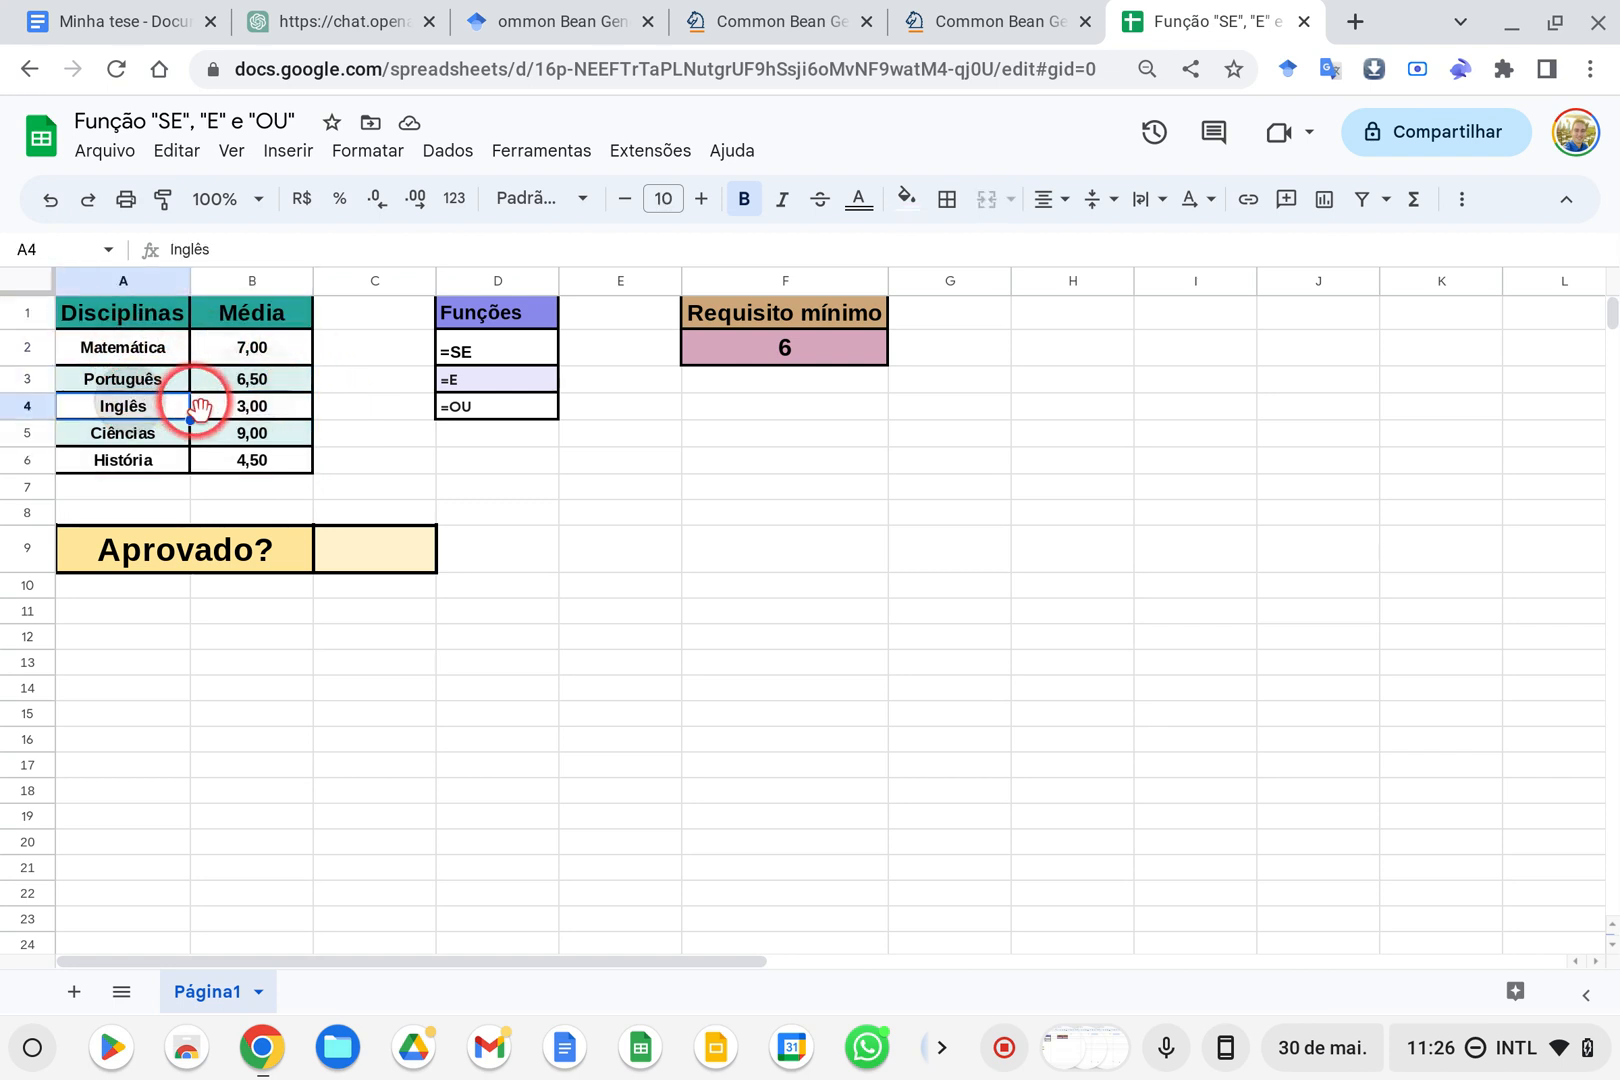
pyautogui.click(220, 405)
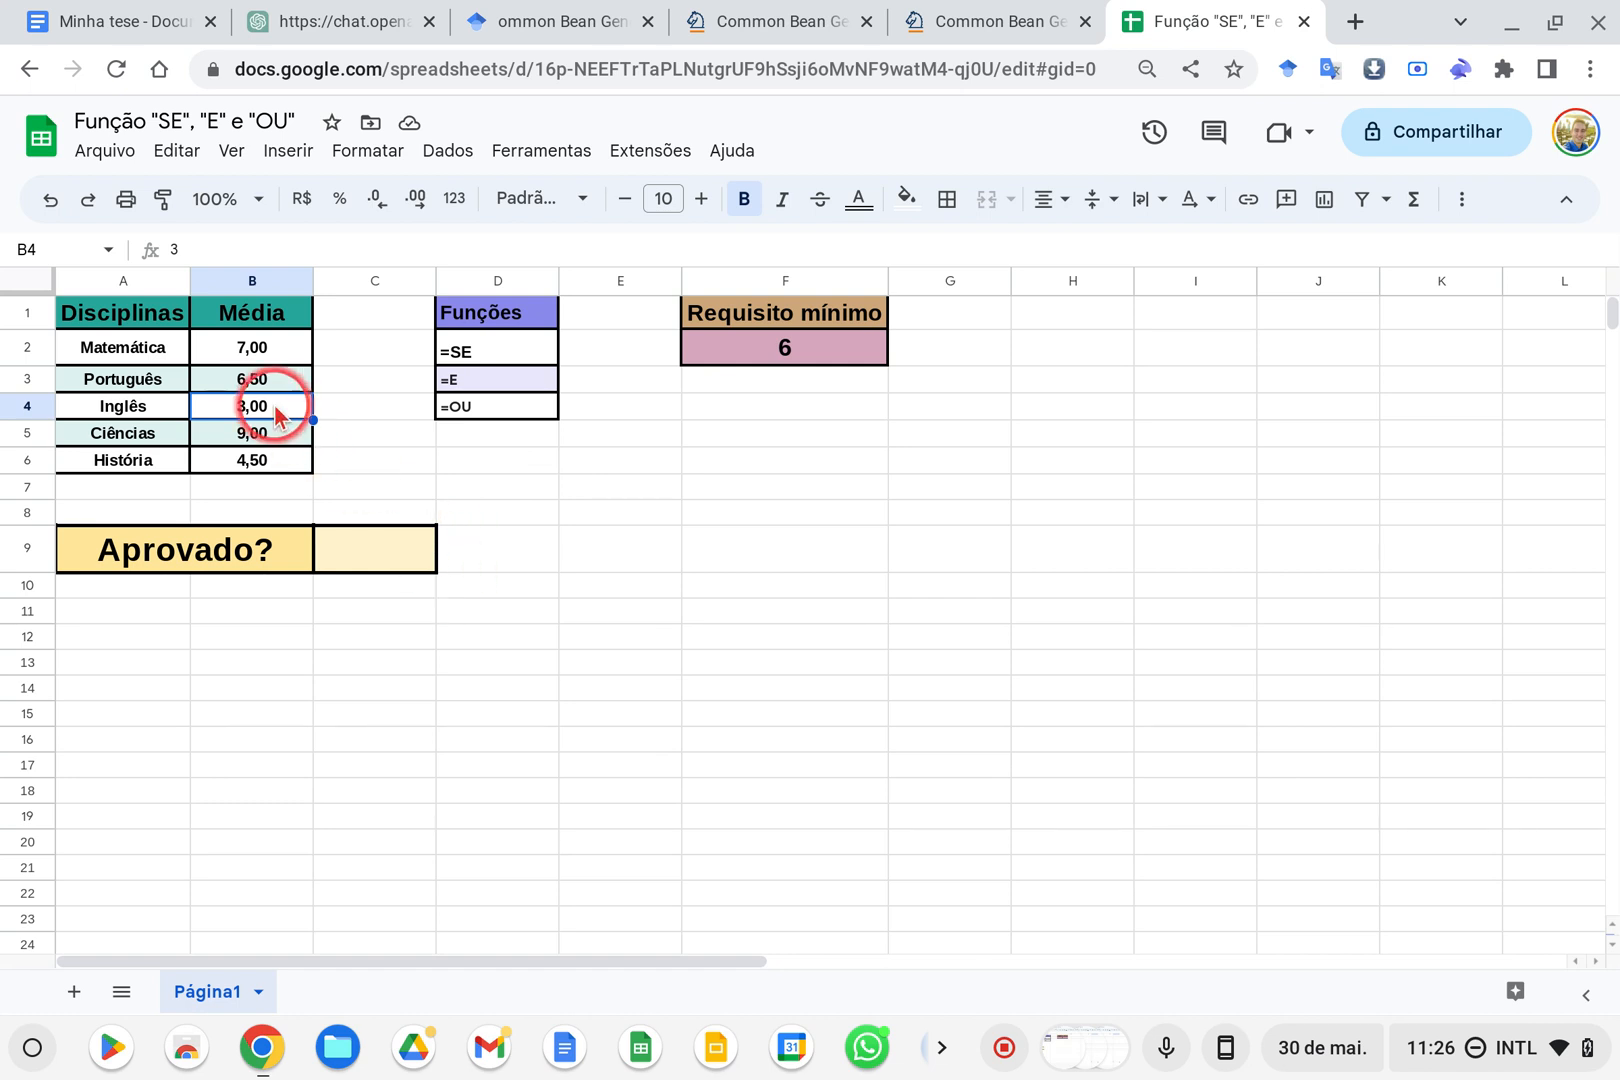
pyautogui.moveTo(252, 347); pyautogui.dragTo(254, 477)
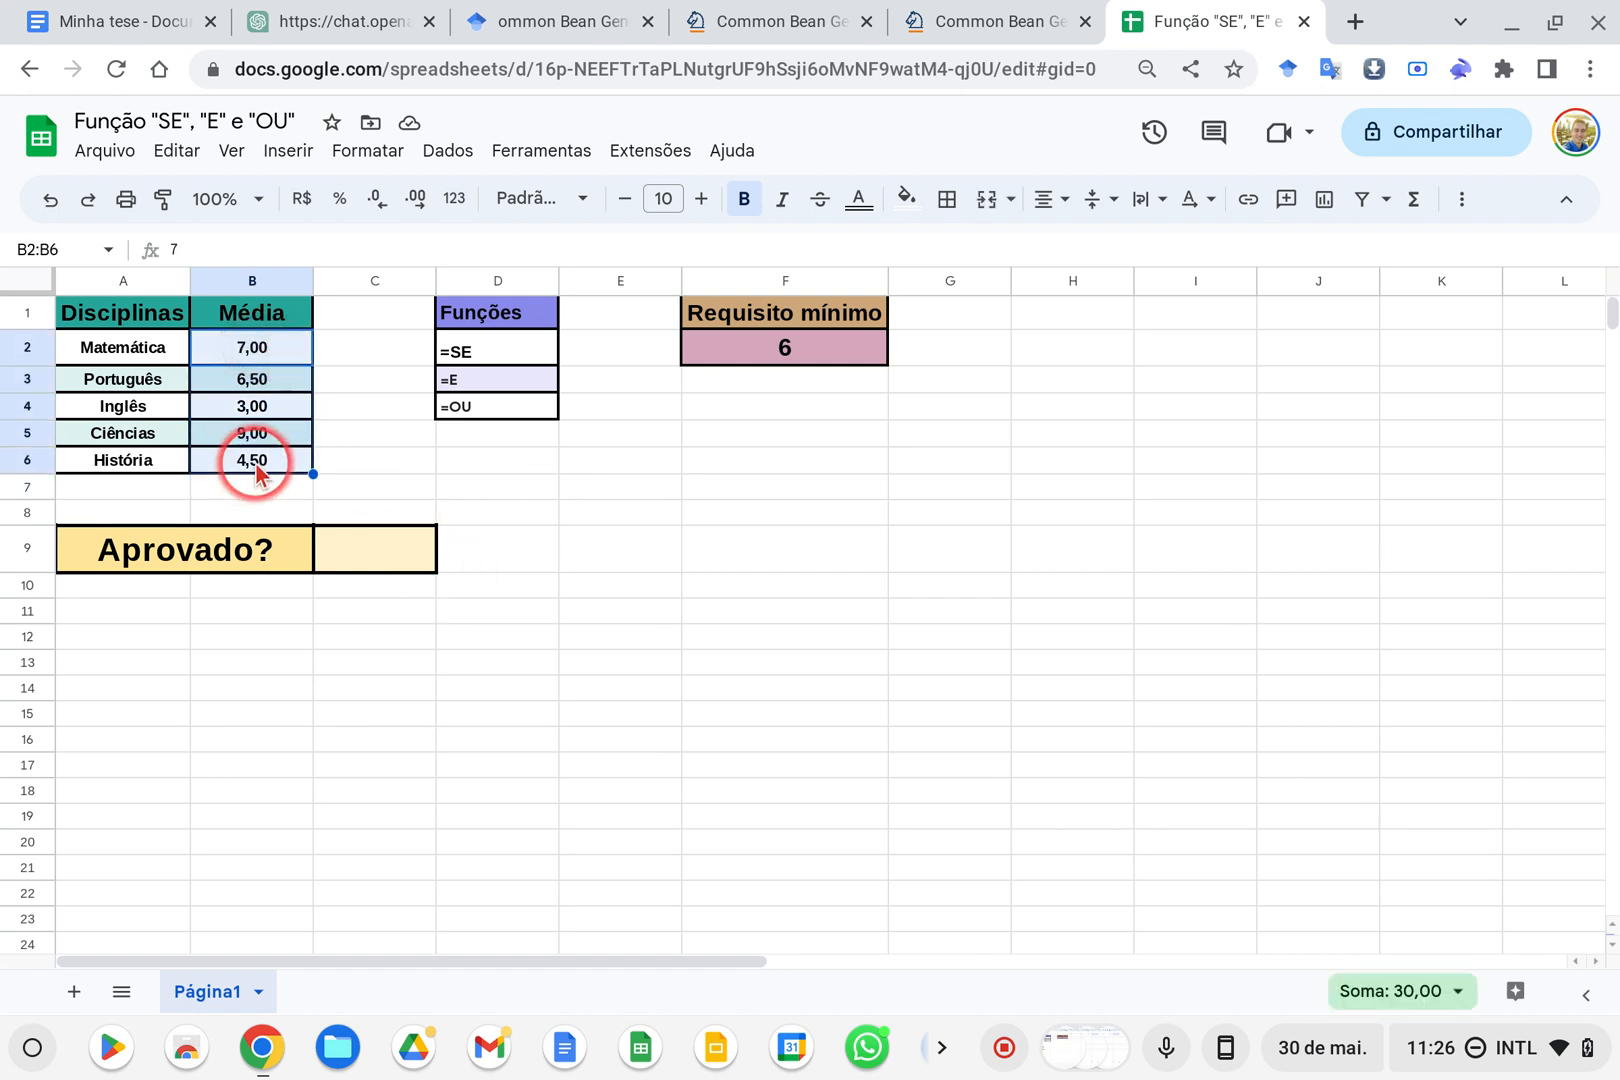
# Compare each subject's average in column B with the minimum requirement in F2
pyautogui.click(785, 347)
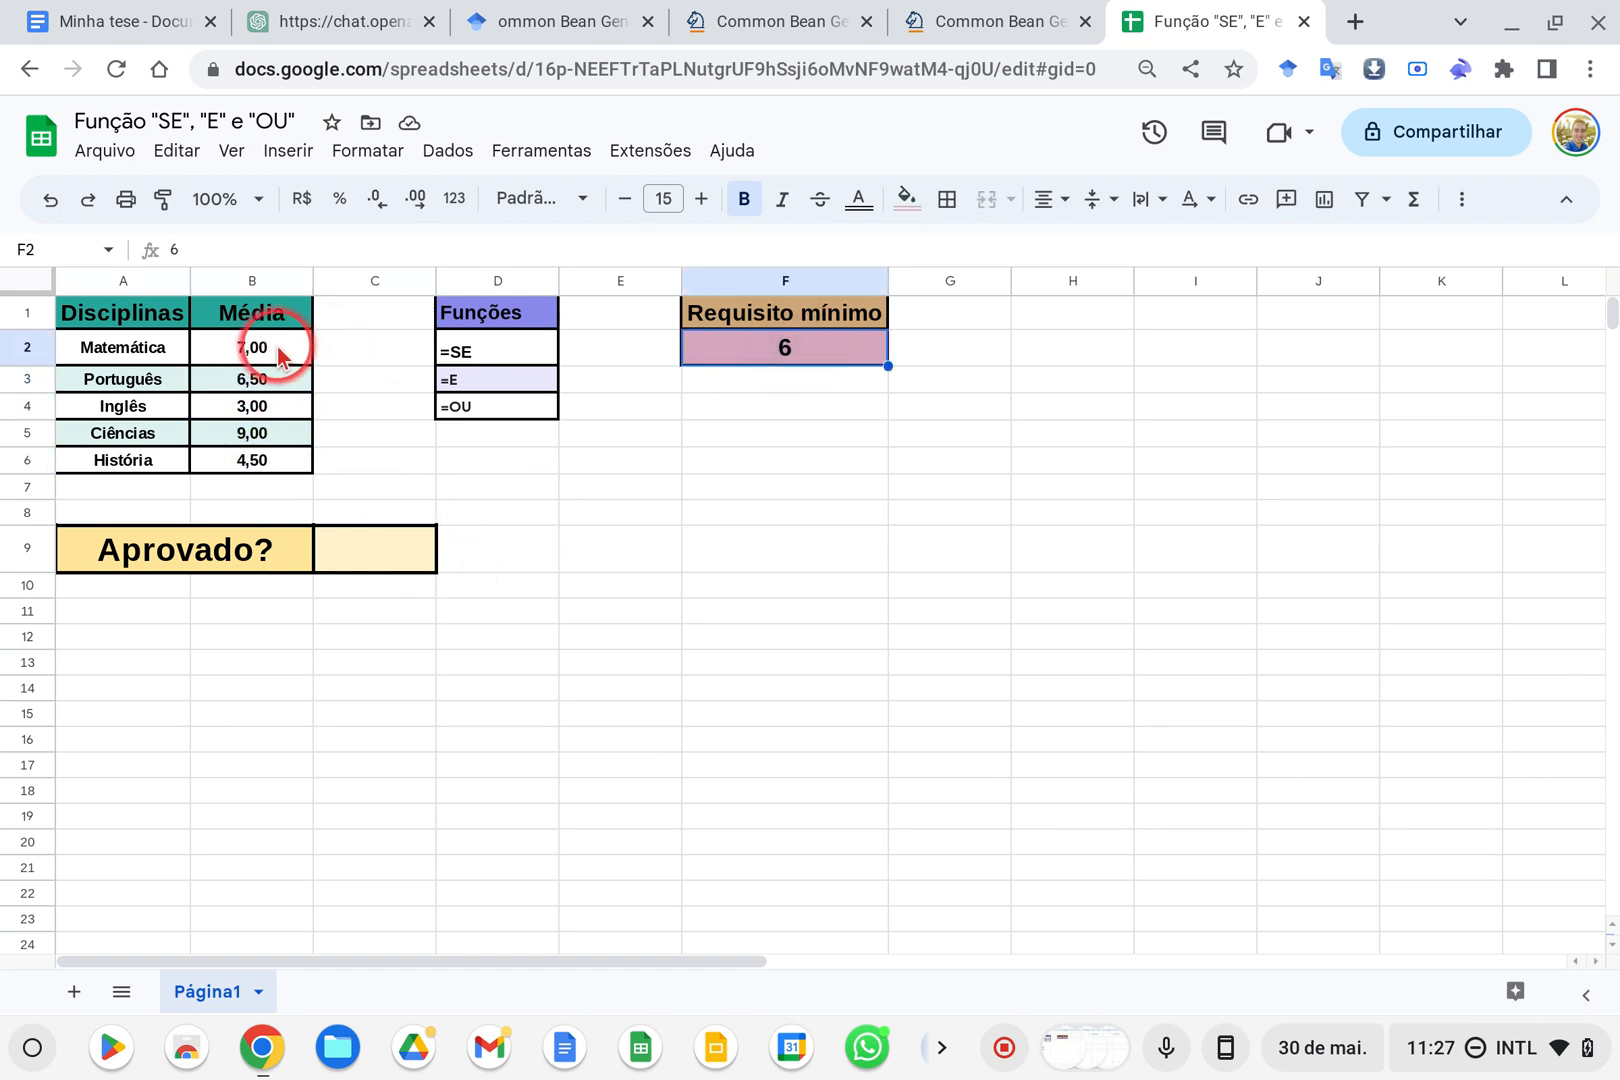
pyautogui.click(245, 347)
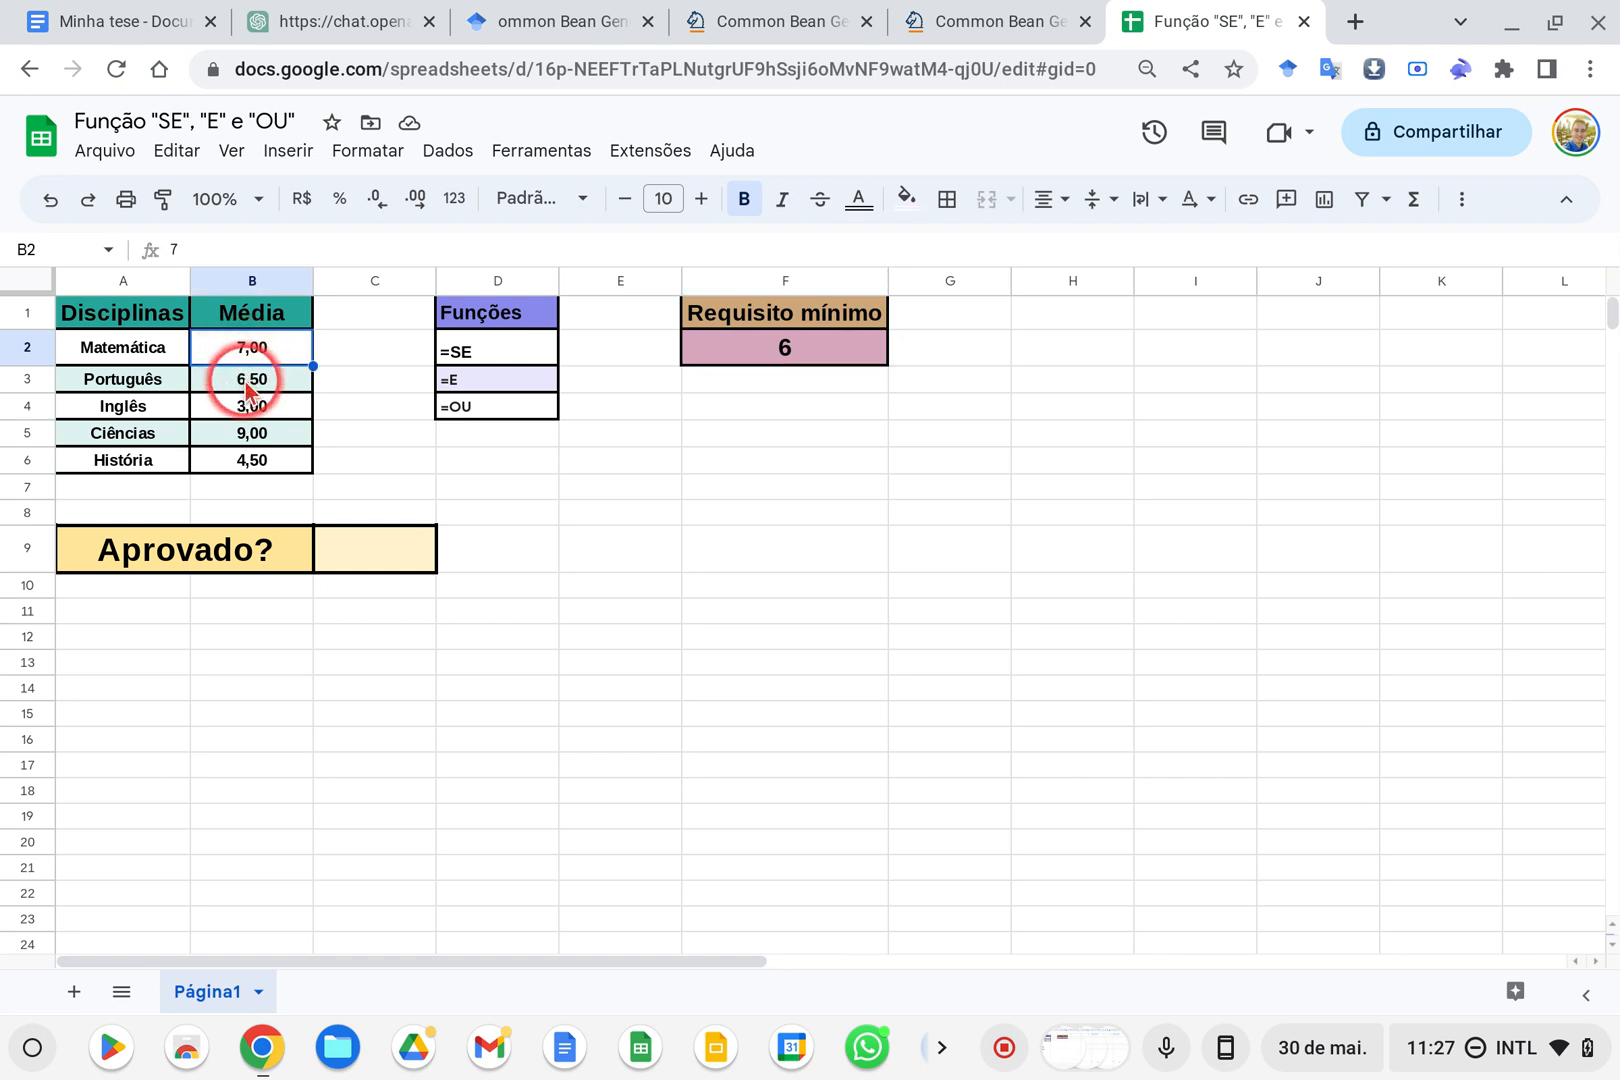
pyautogui.click(252, 380)
pyautogui.click(252, 406)
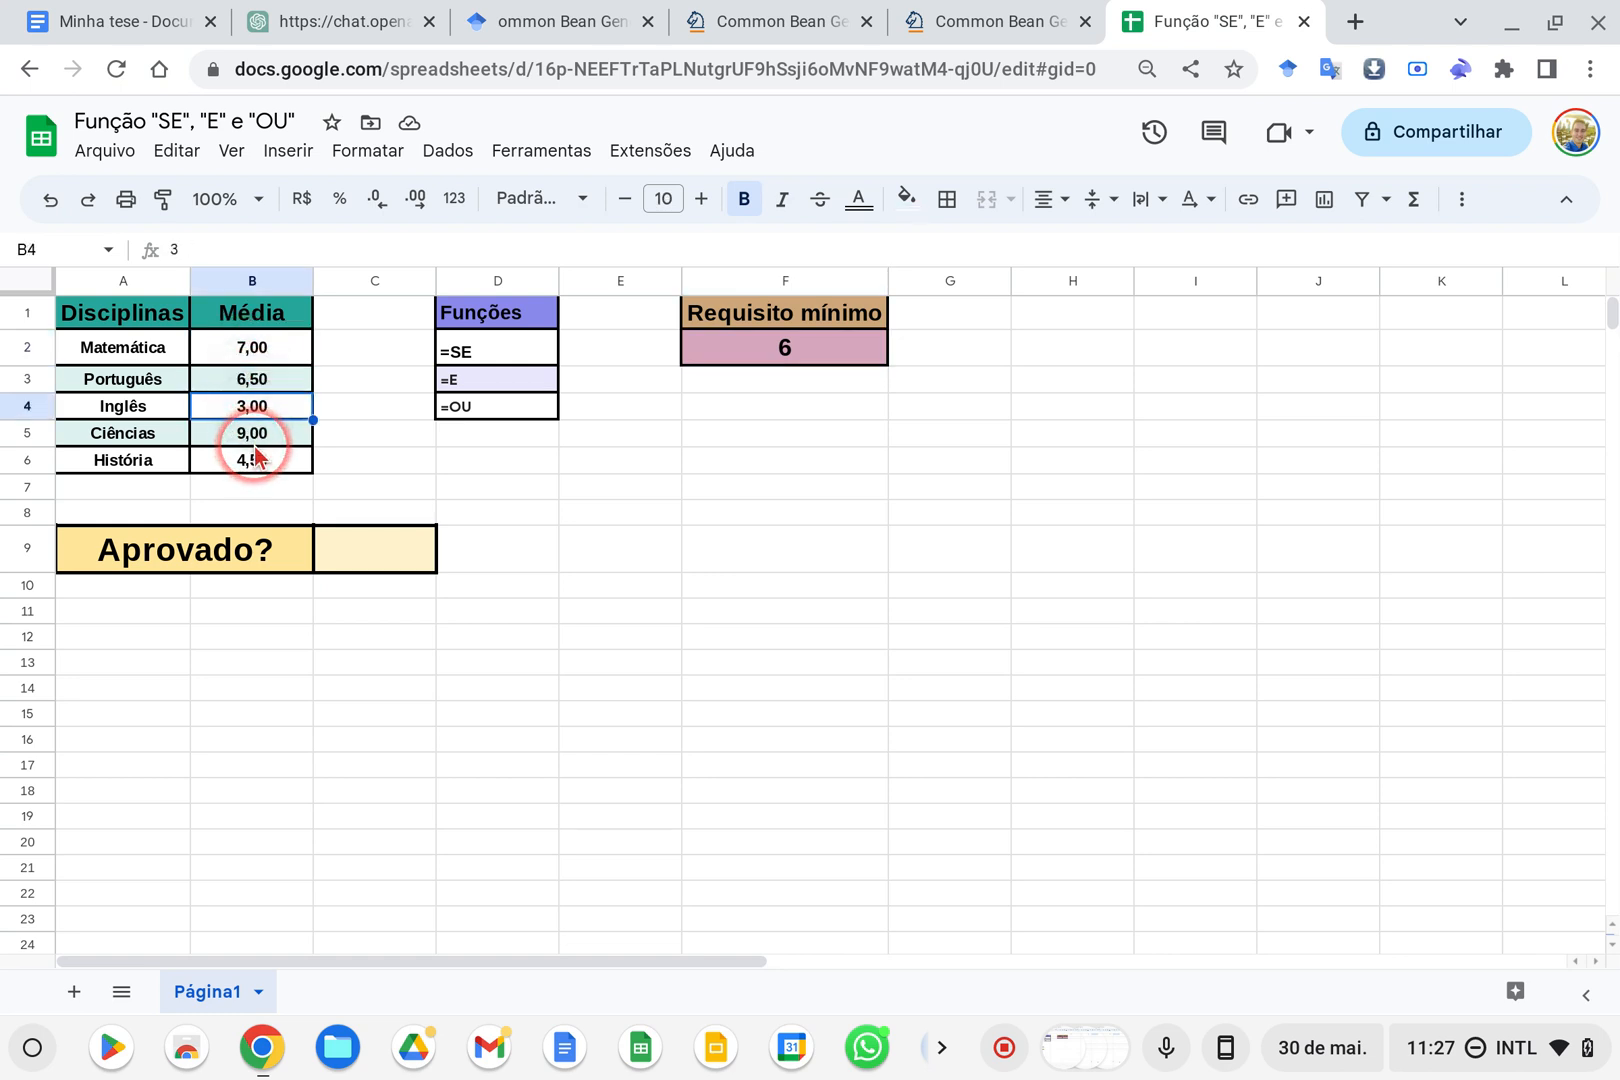
pyautogui.click(254, 438)
pyautogui.click(252, 461)
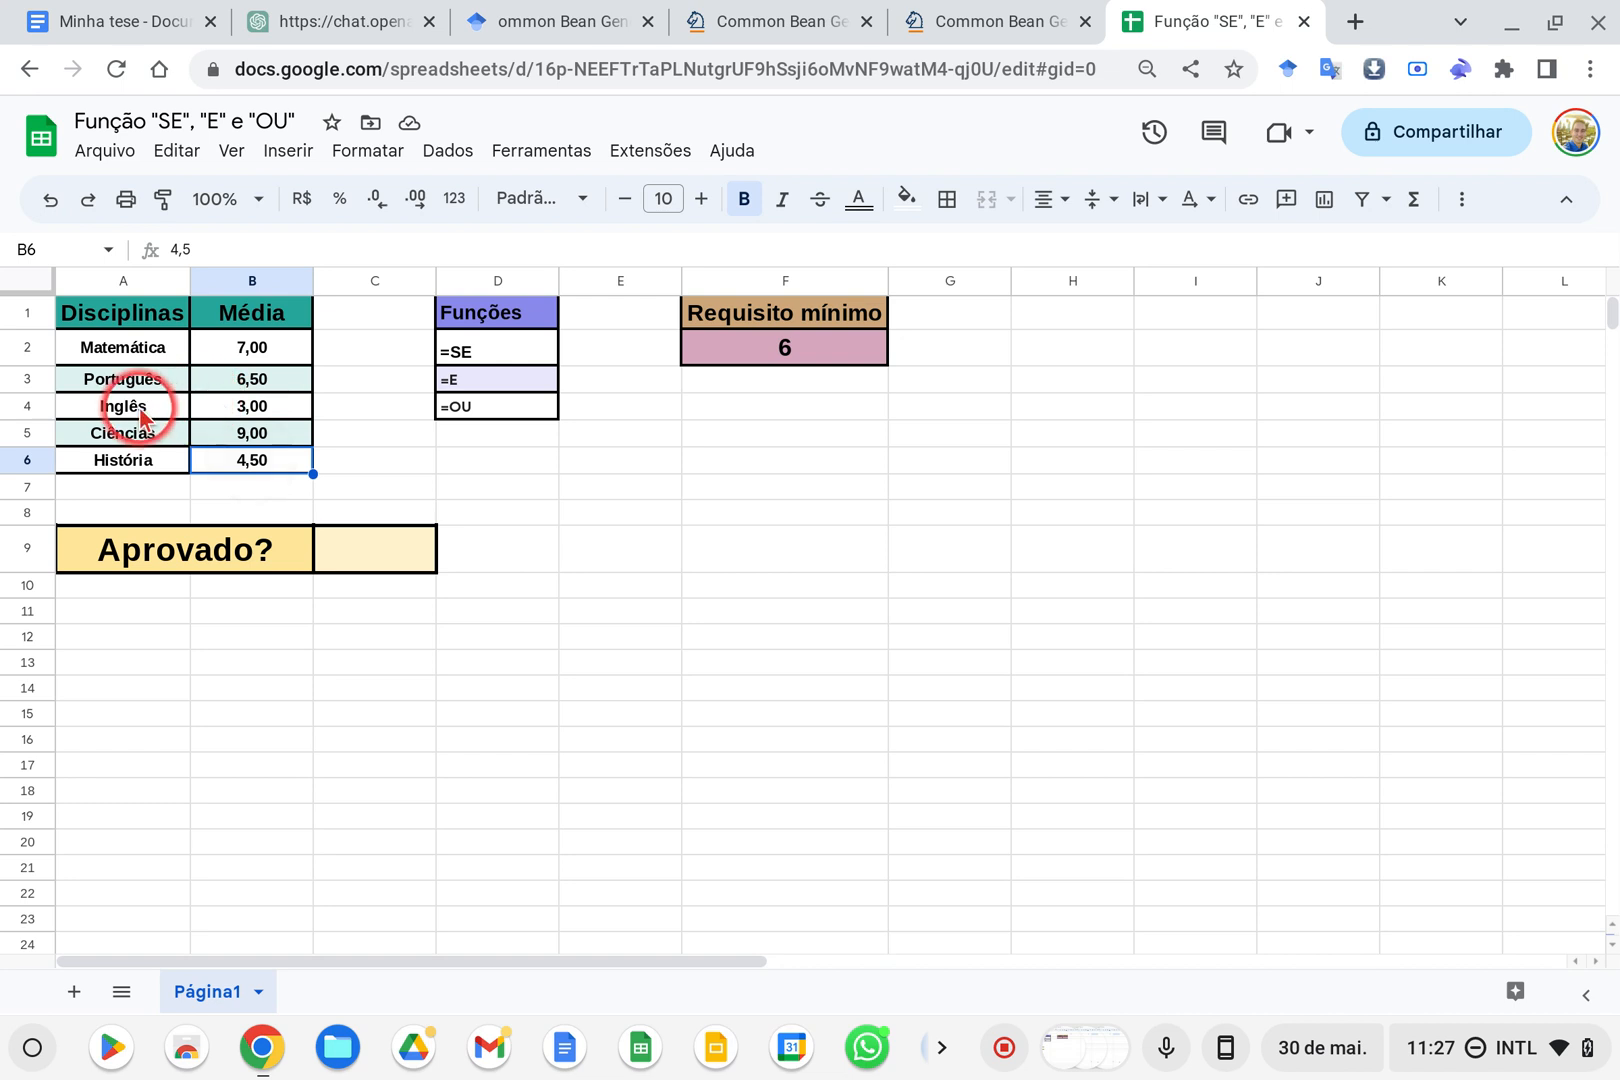
pyautogui.moveTo(143, 418); pyautogui.dragTo(278, 470)
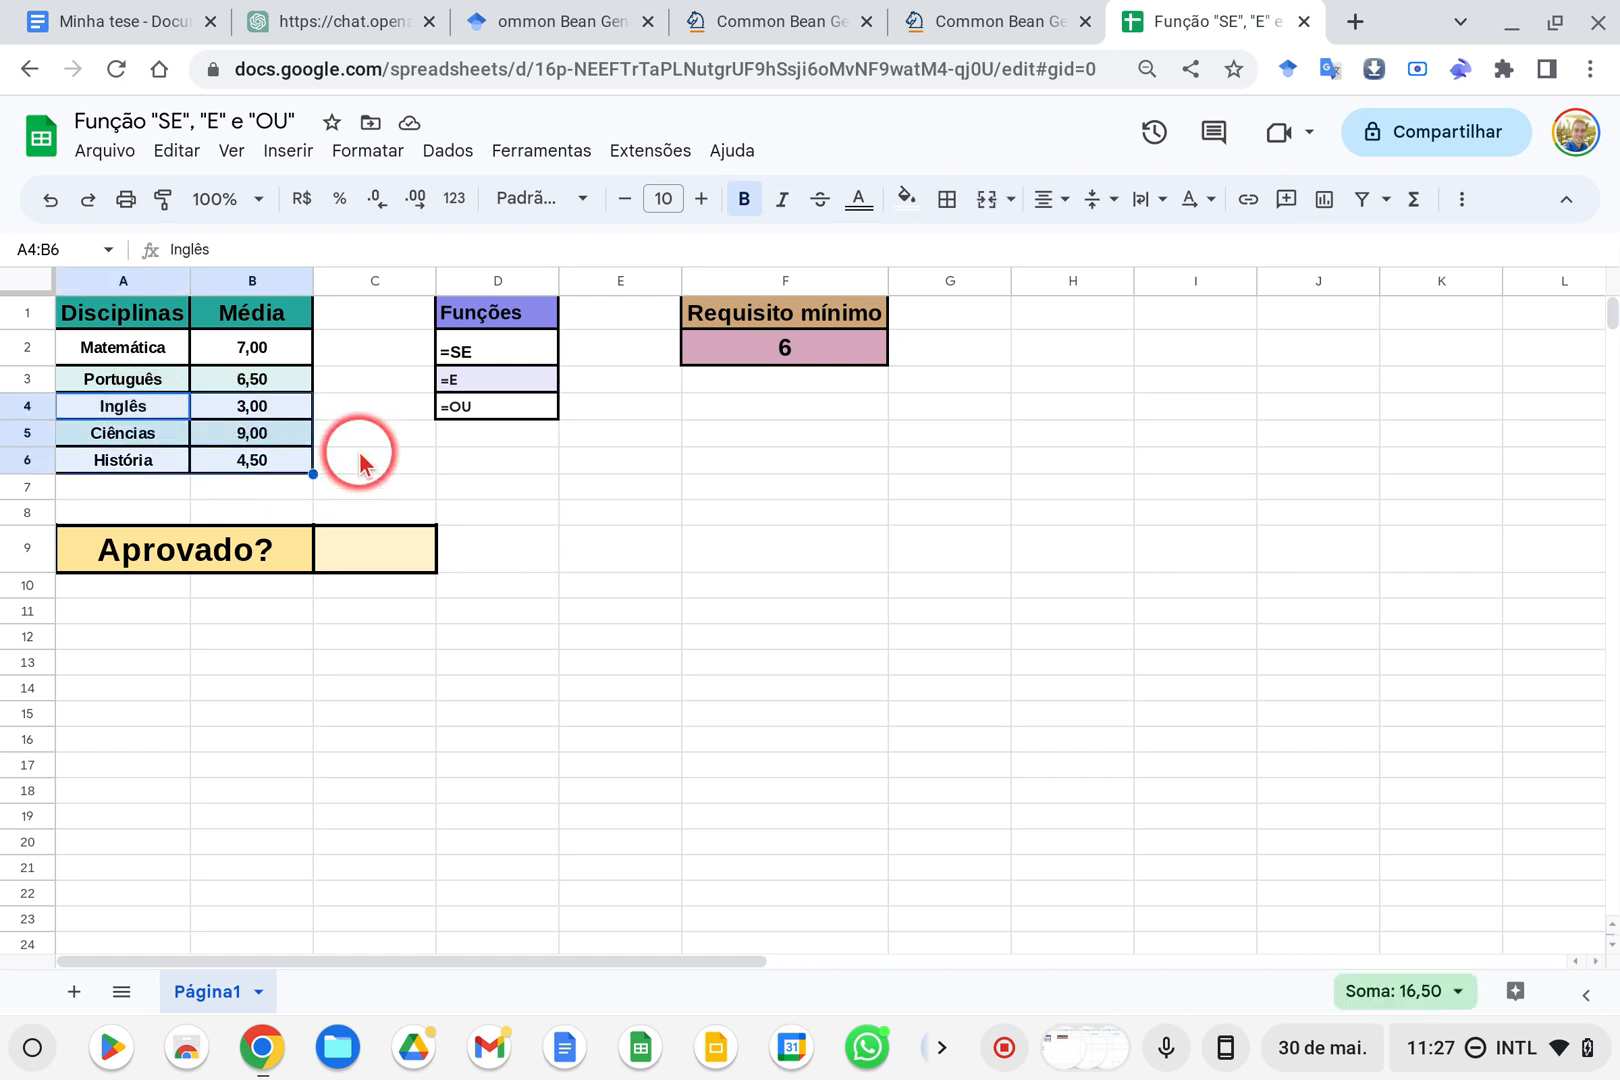
# Review the SE, E and OU entries in D2:D4 as the functions for the approval check
pyautogui.click(372, 358)
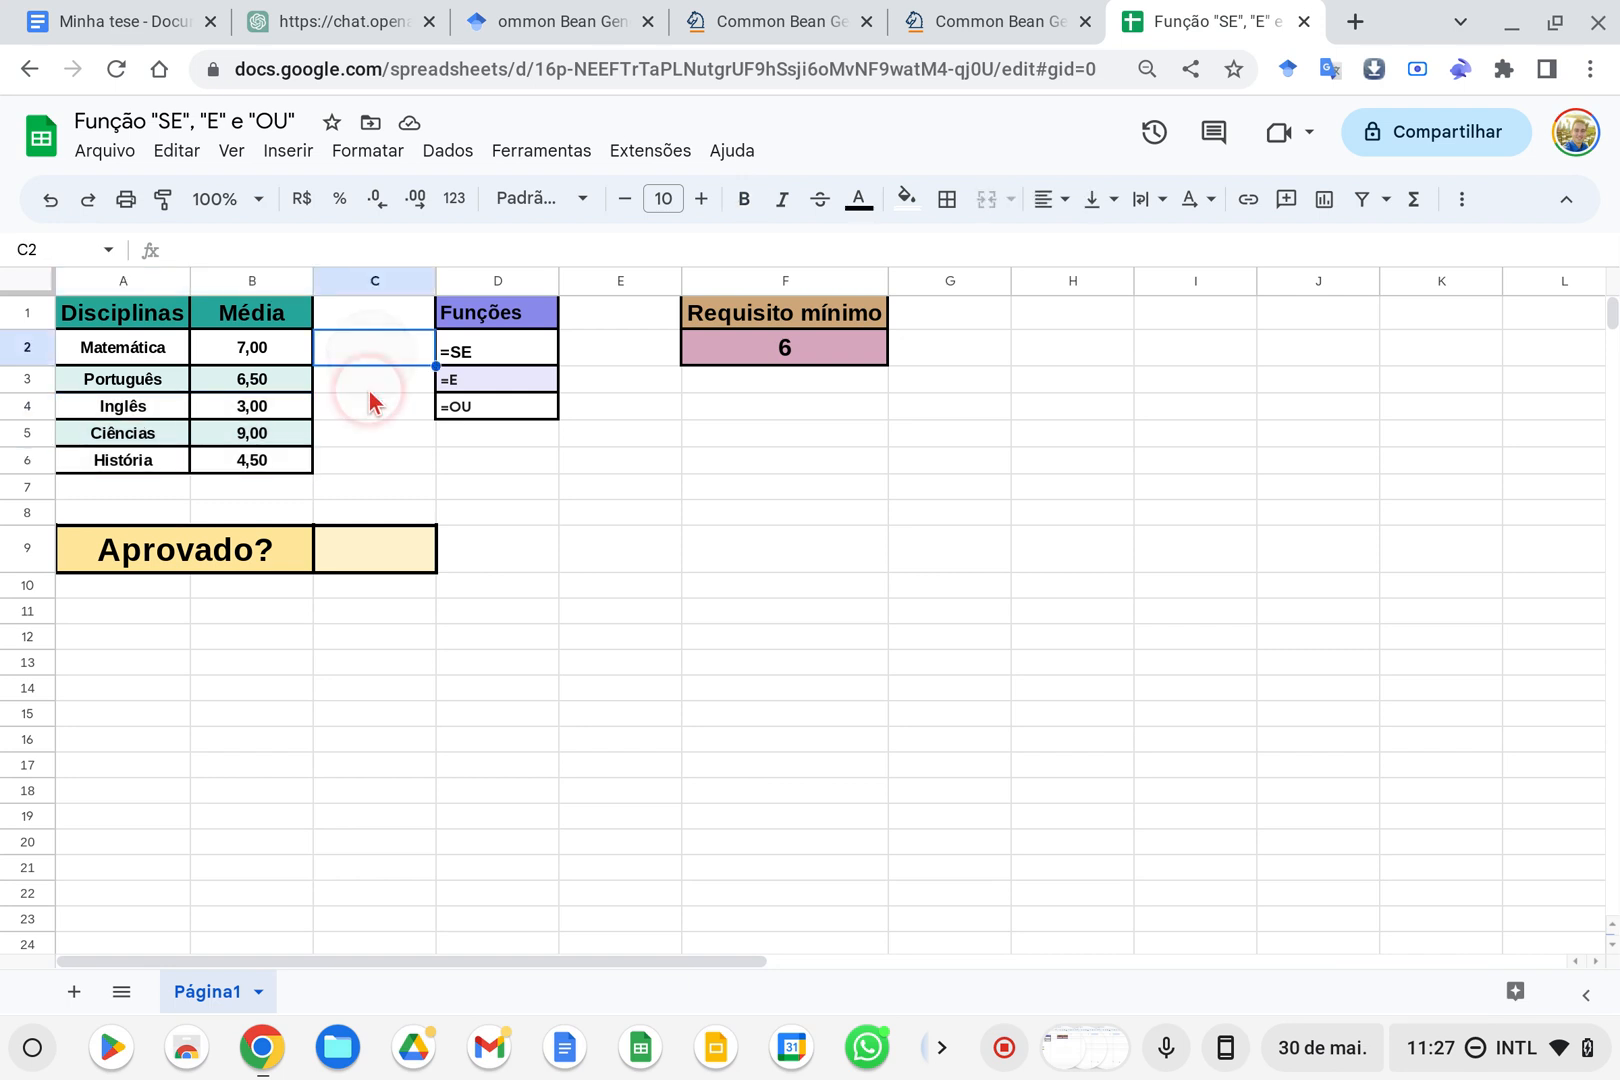
pyautogui.click(602, 345)
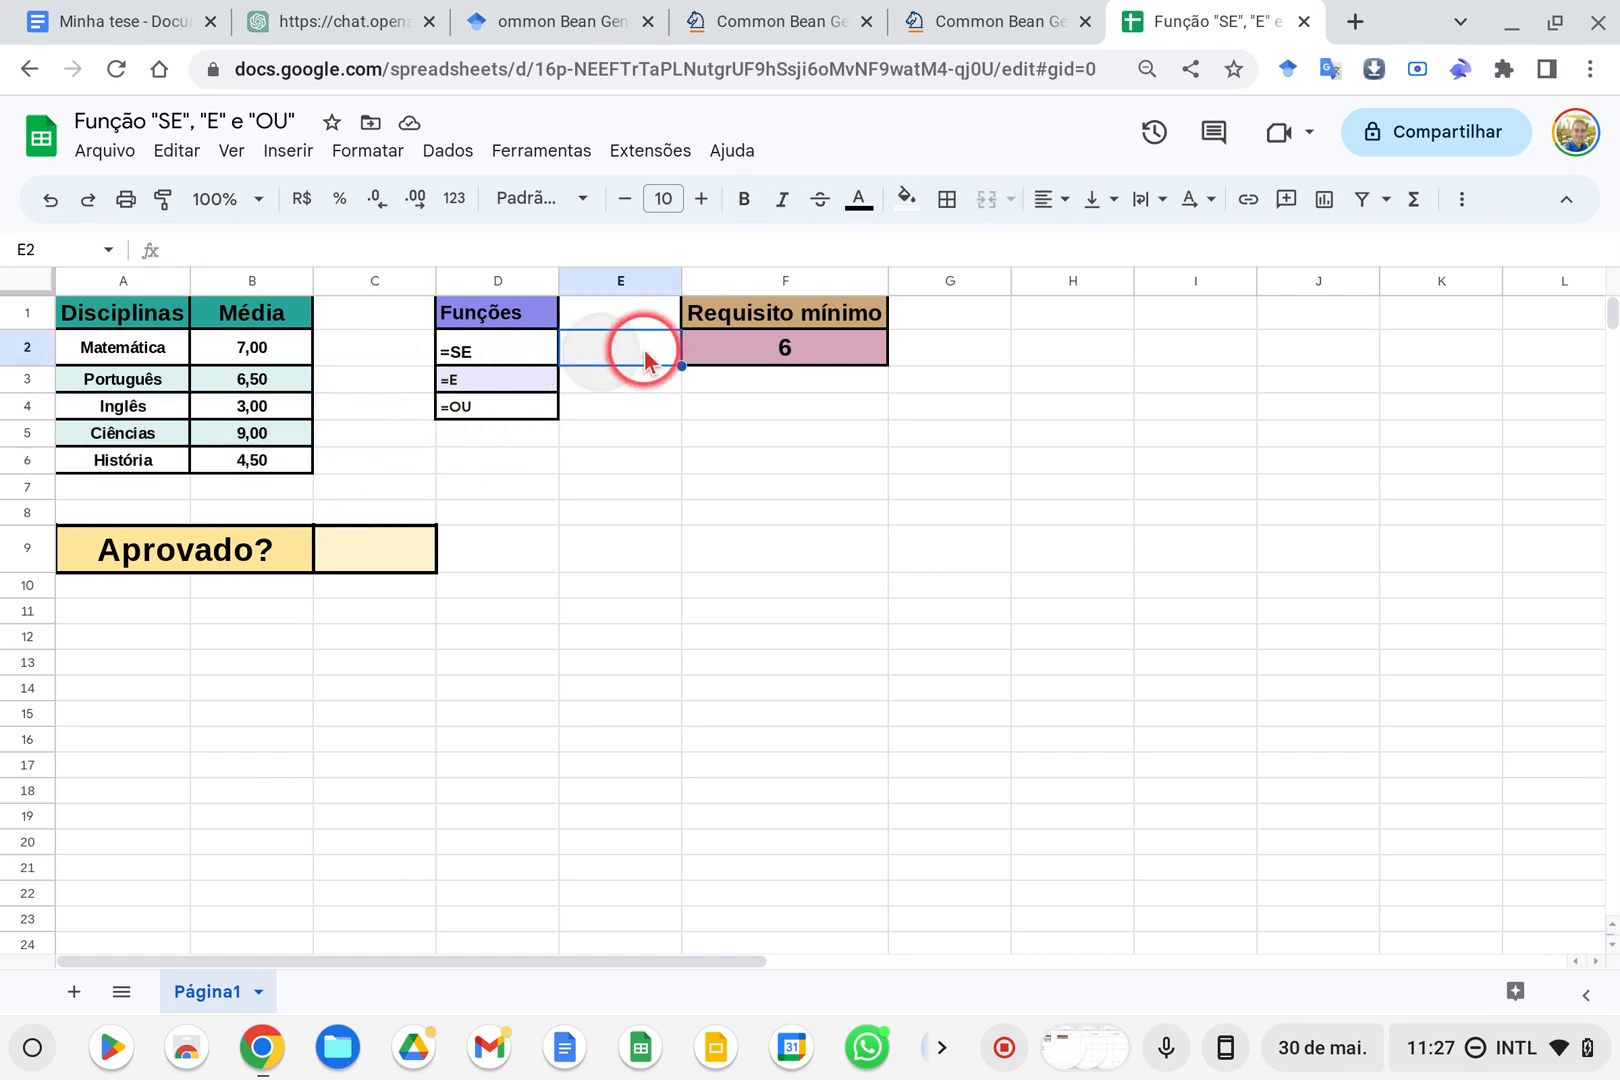
pyautogui.click(490, 352)
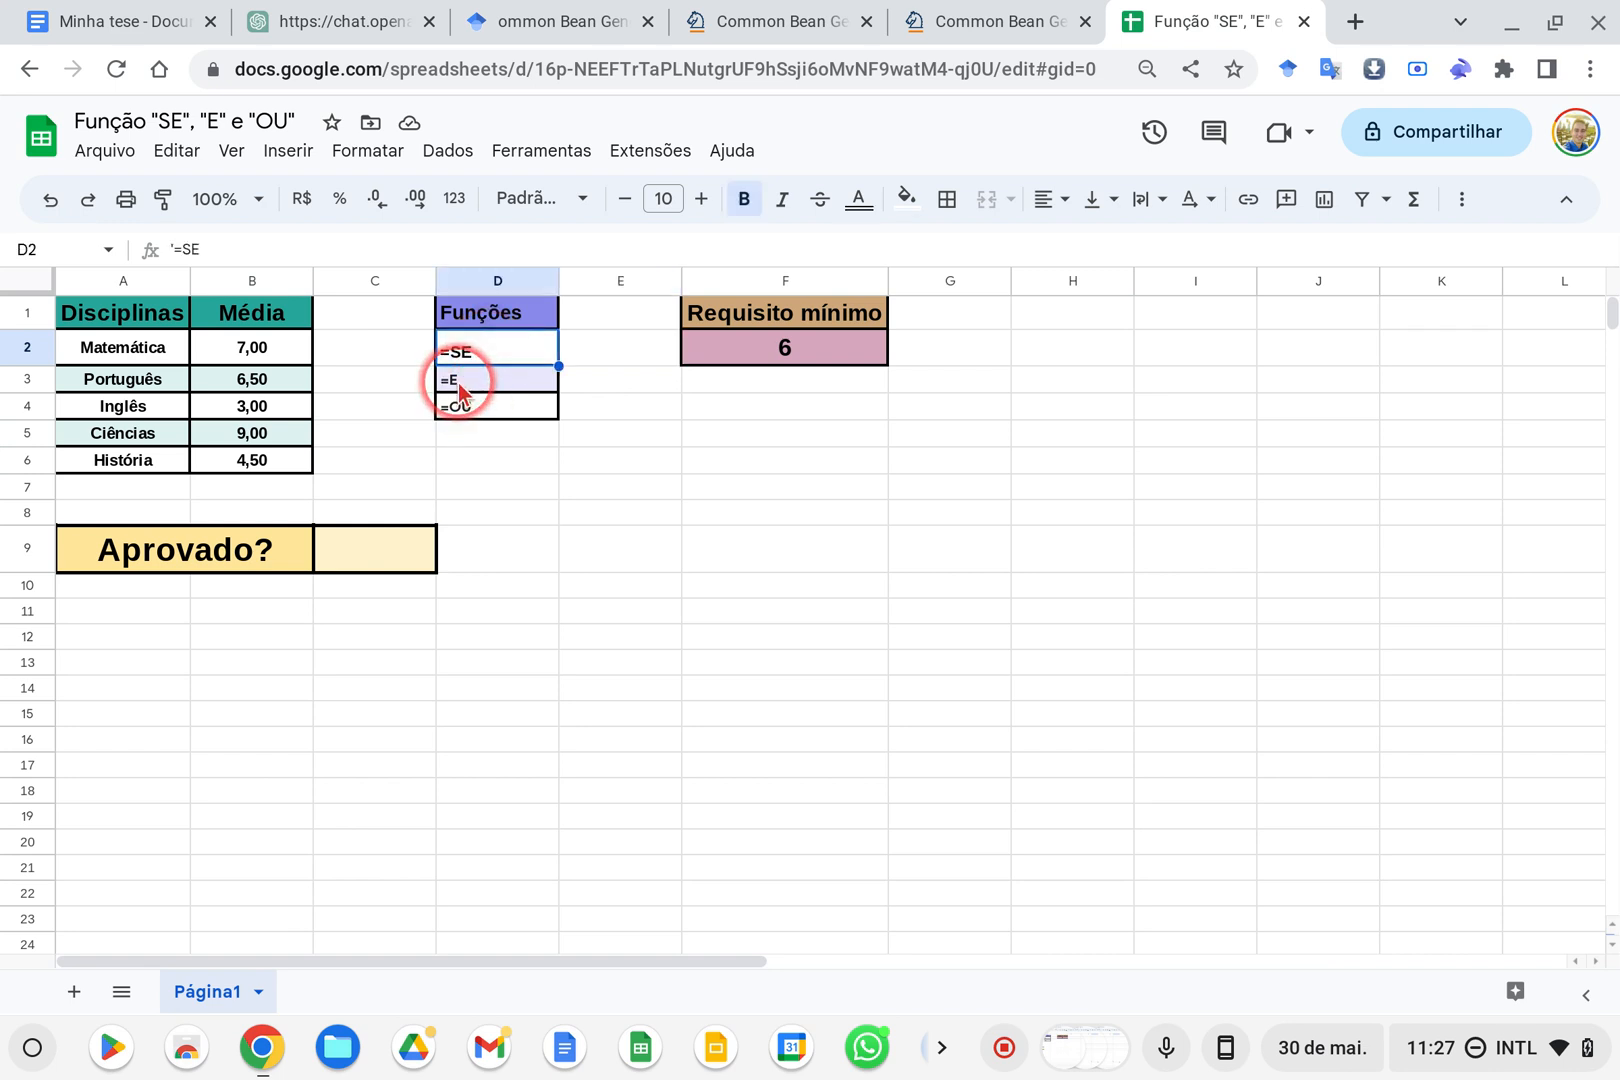
pyautogui.click(461, 389)
pyautogui.click(498, 355)
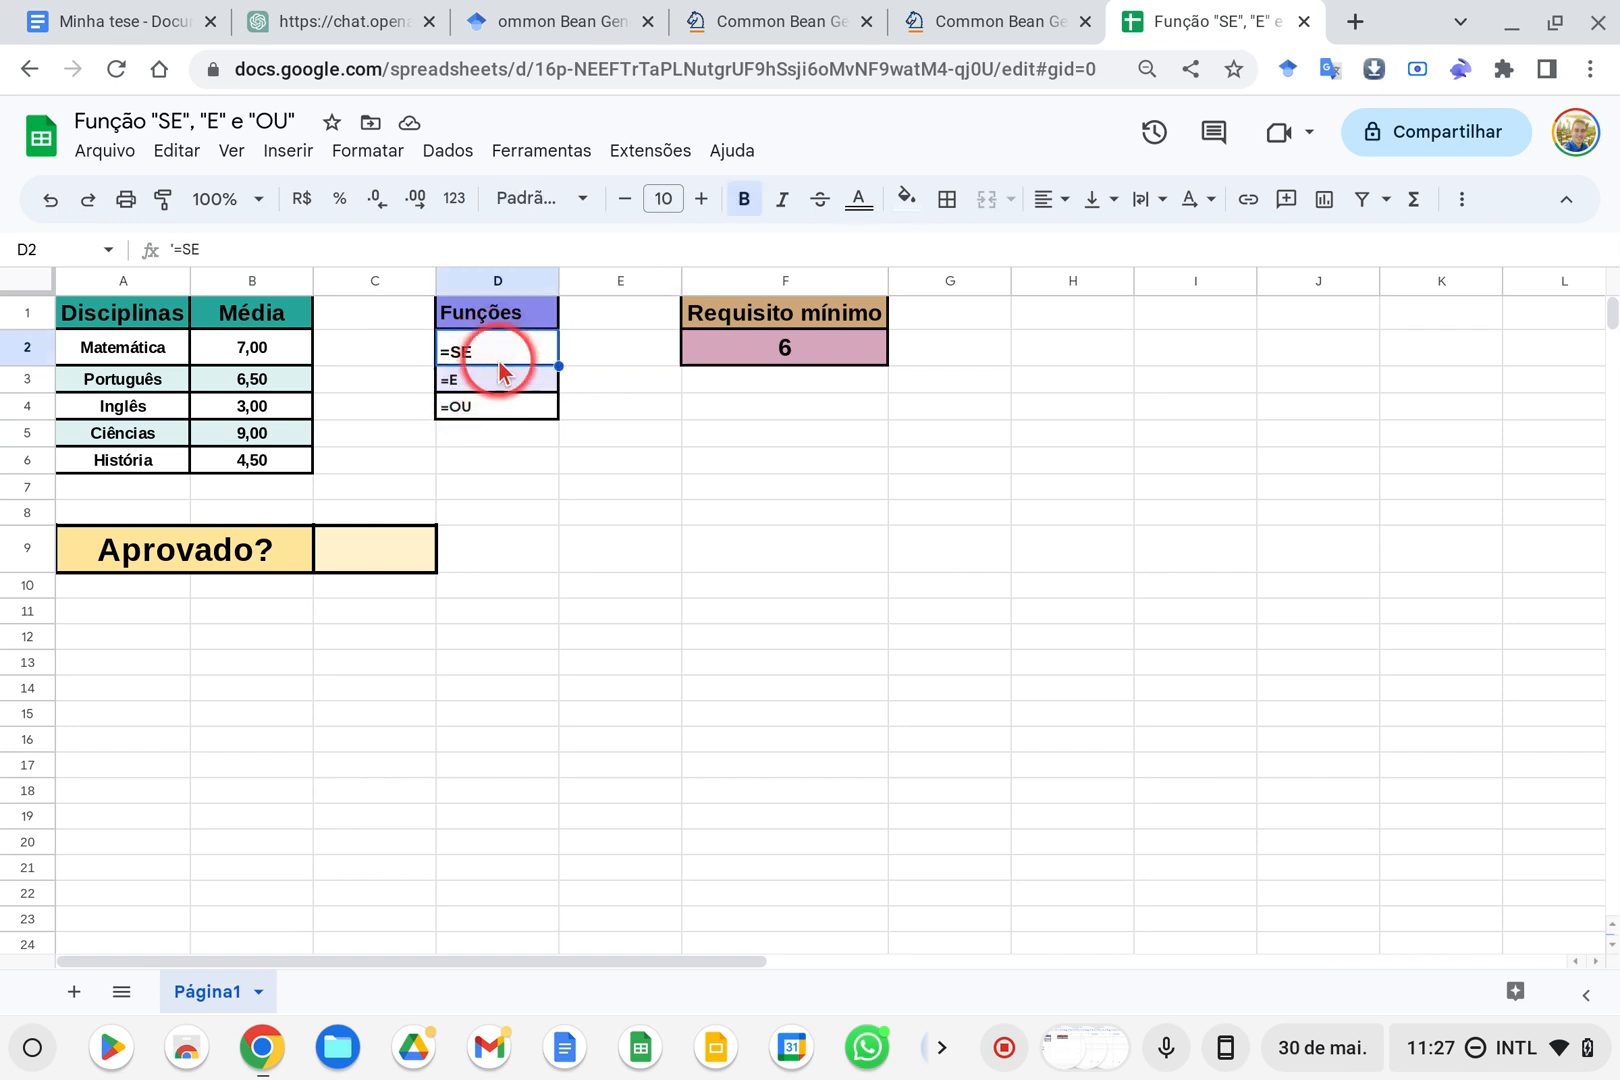
pyautogui.click(487, 420)
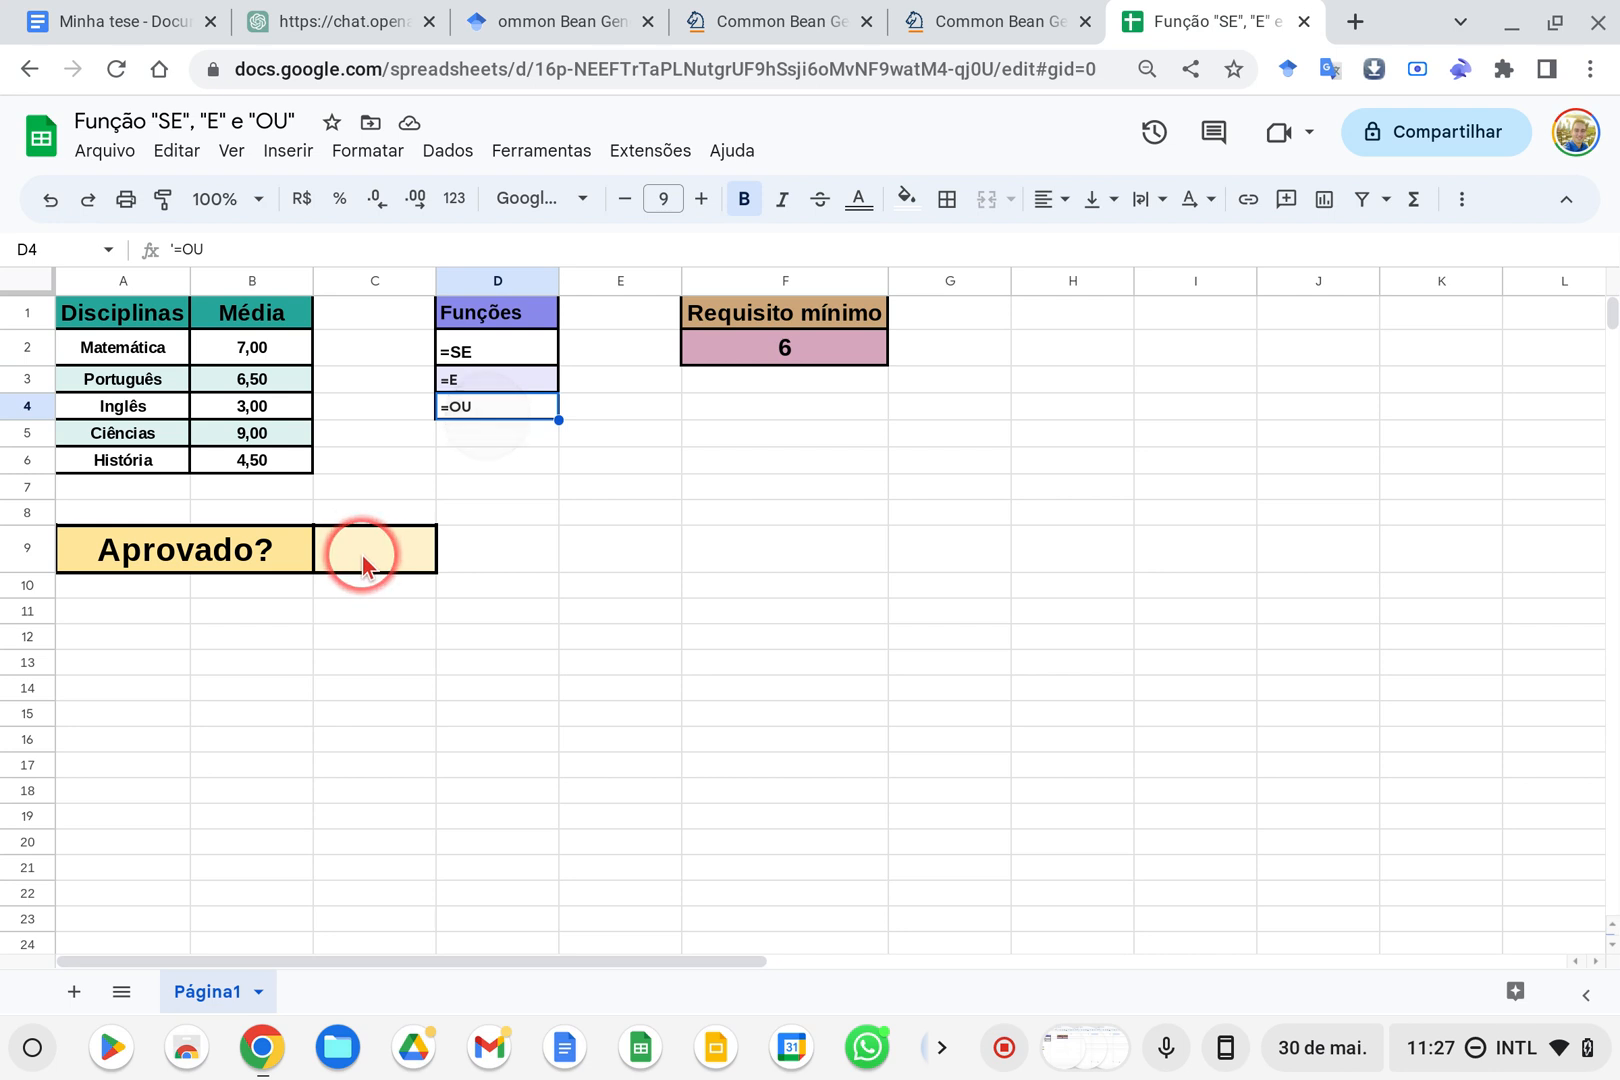
# Start a formula in the answer cell C9 with the SE function and its opening parenthesis
pyautogui.click(363, 555)
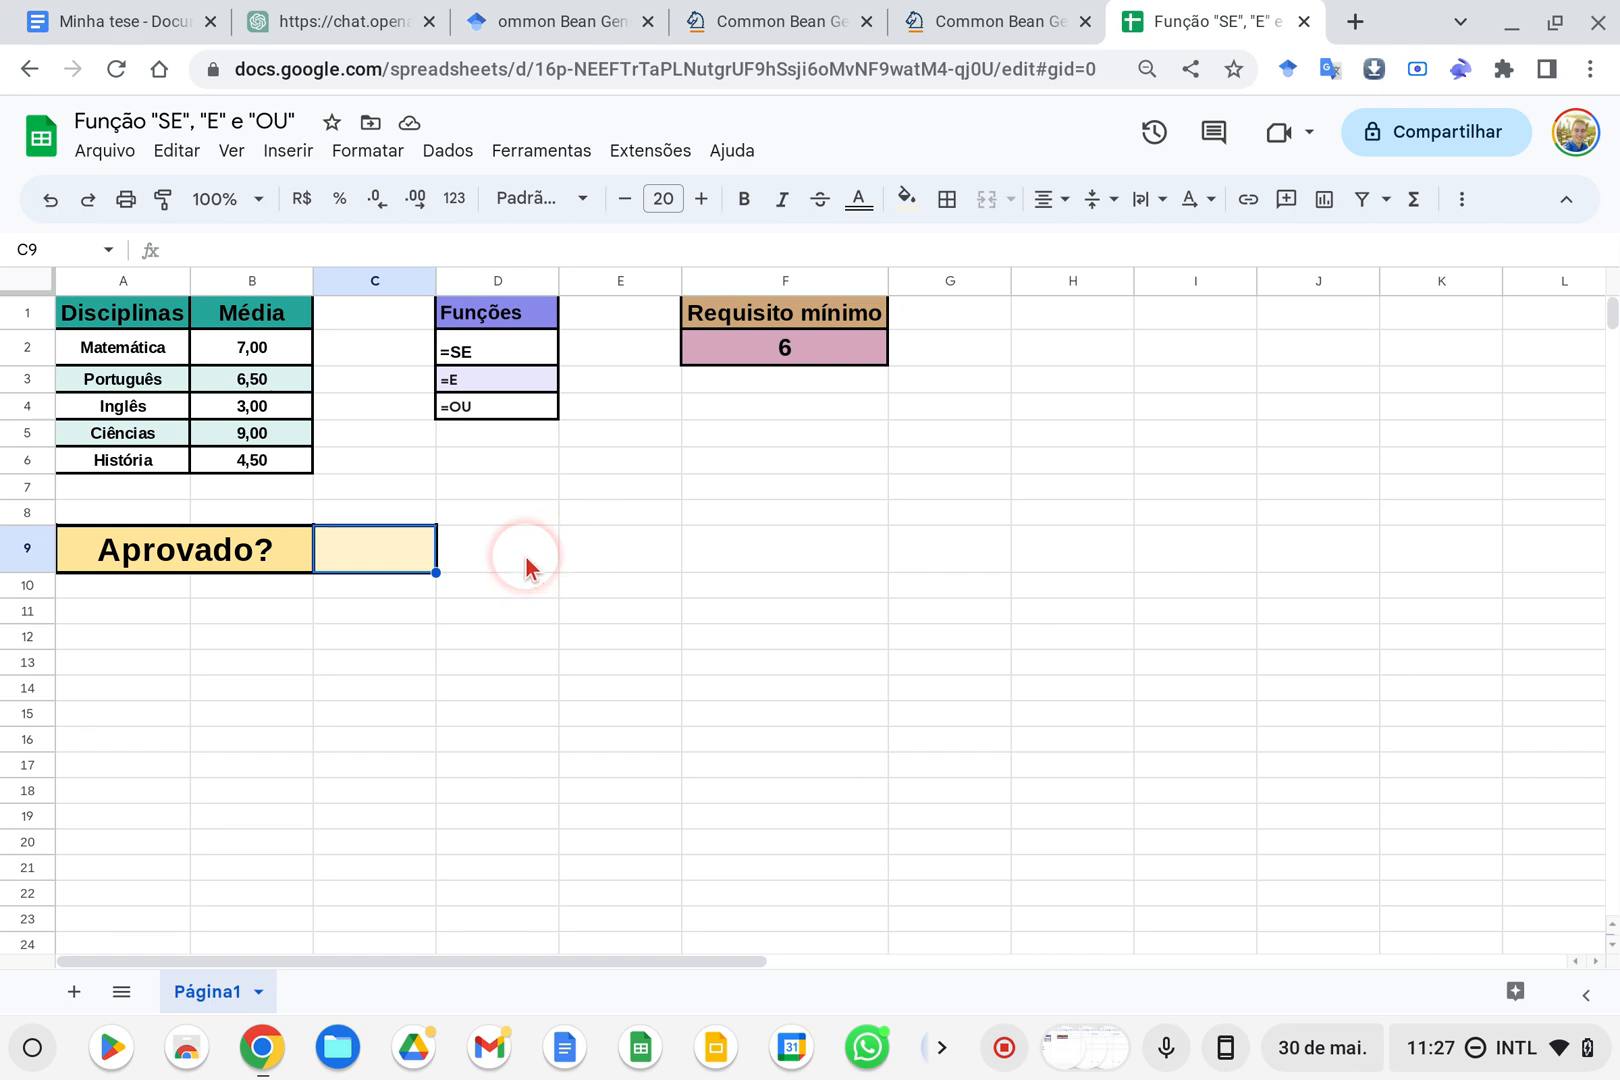
pyautogui.write('=S')
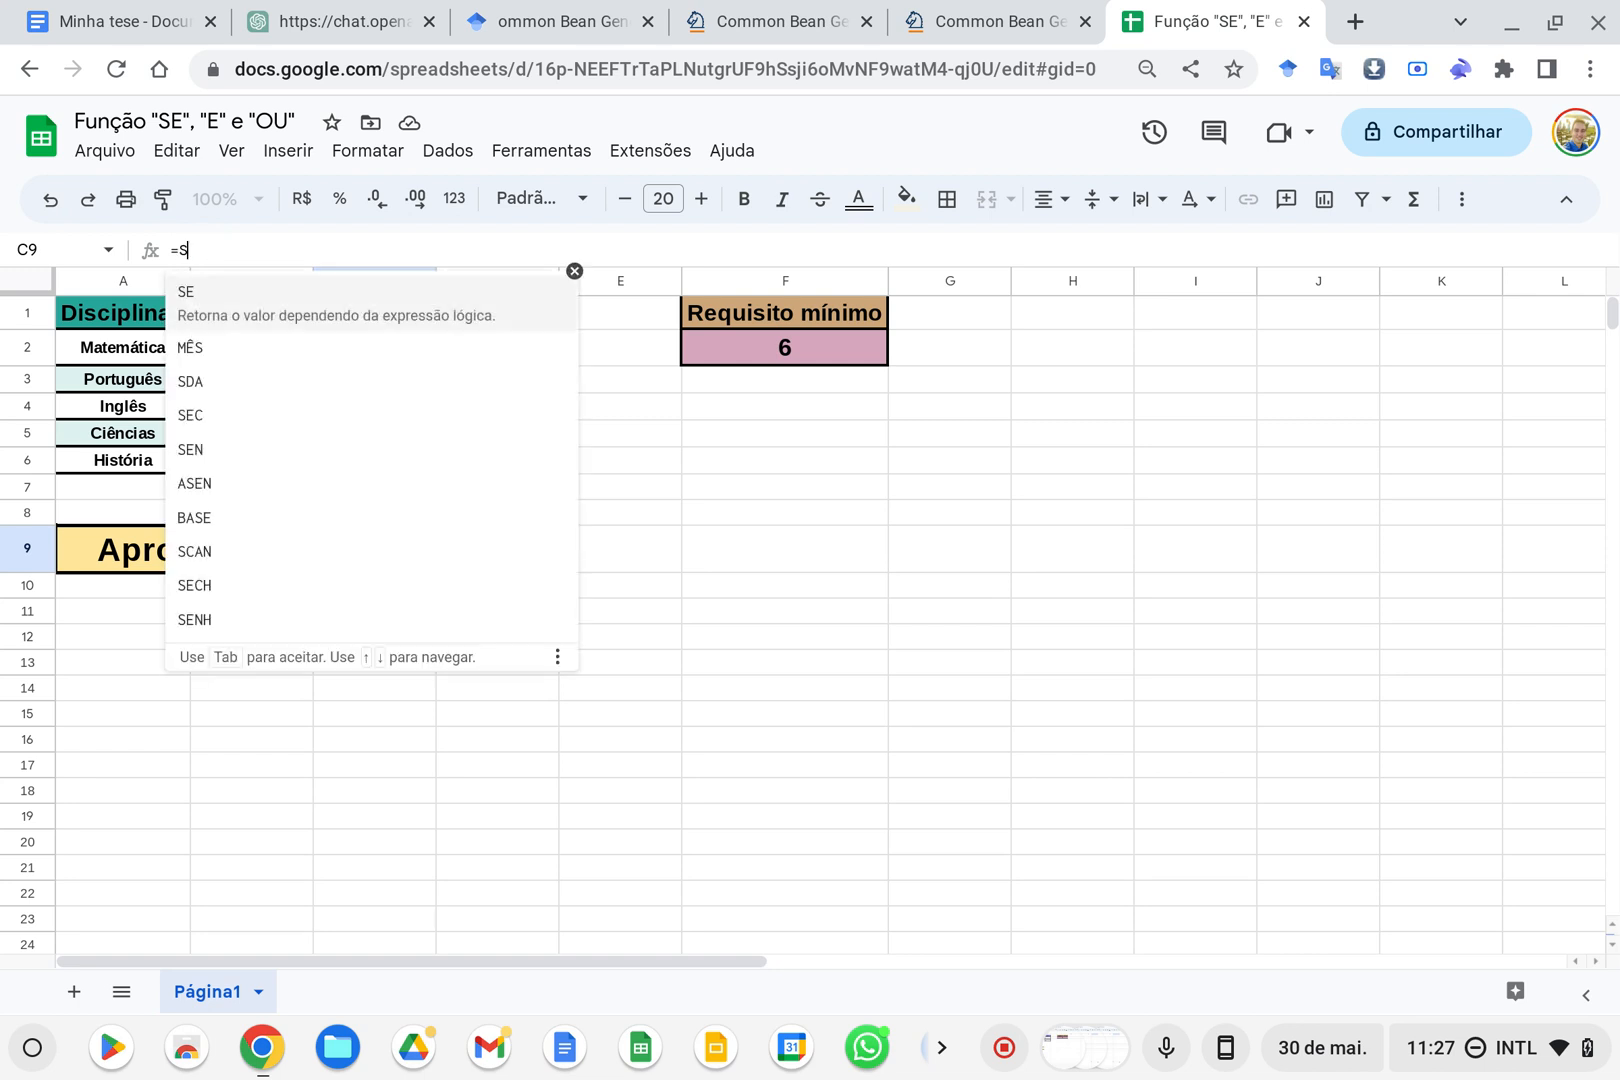
pyautogui.click(218, 297)
pyautogui.write('E')
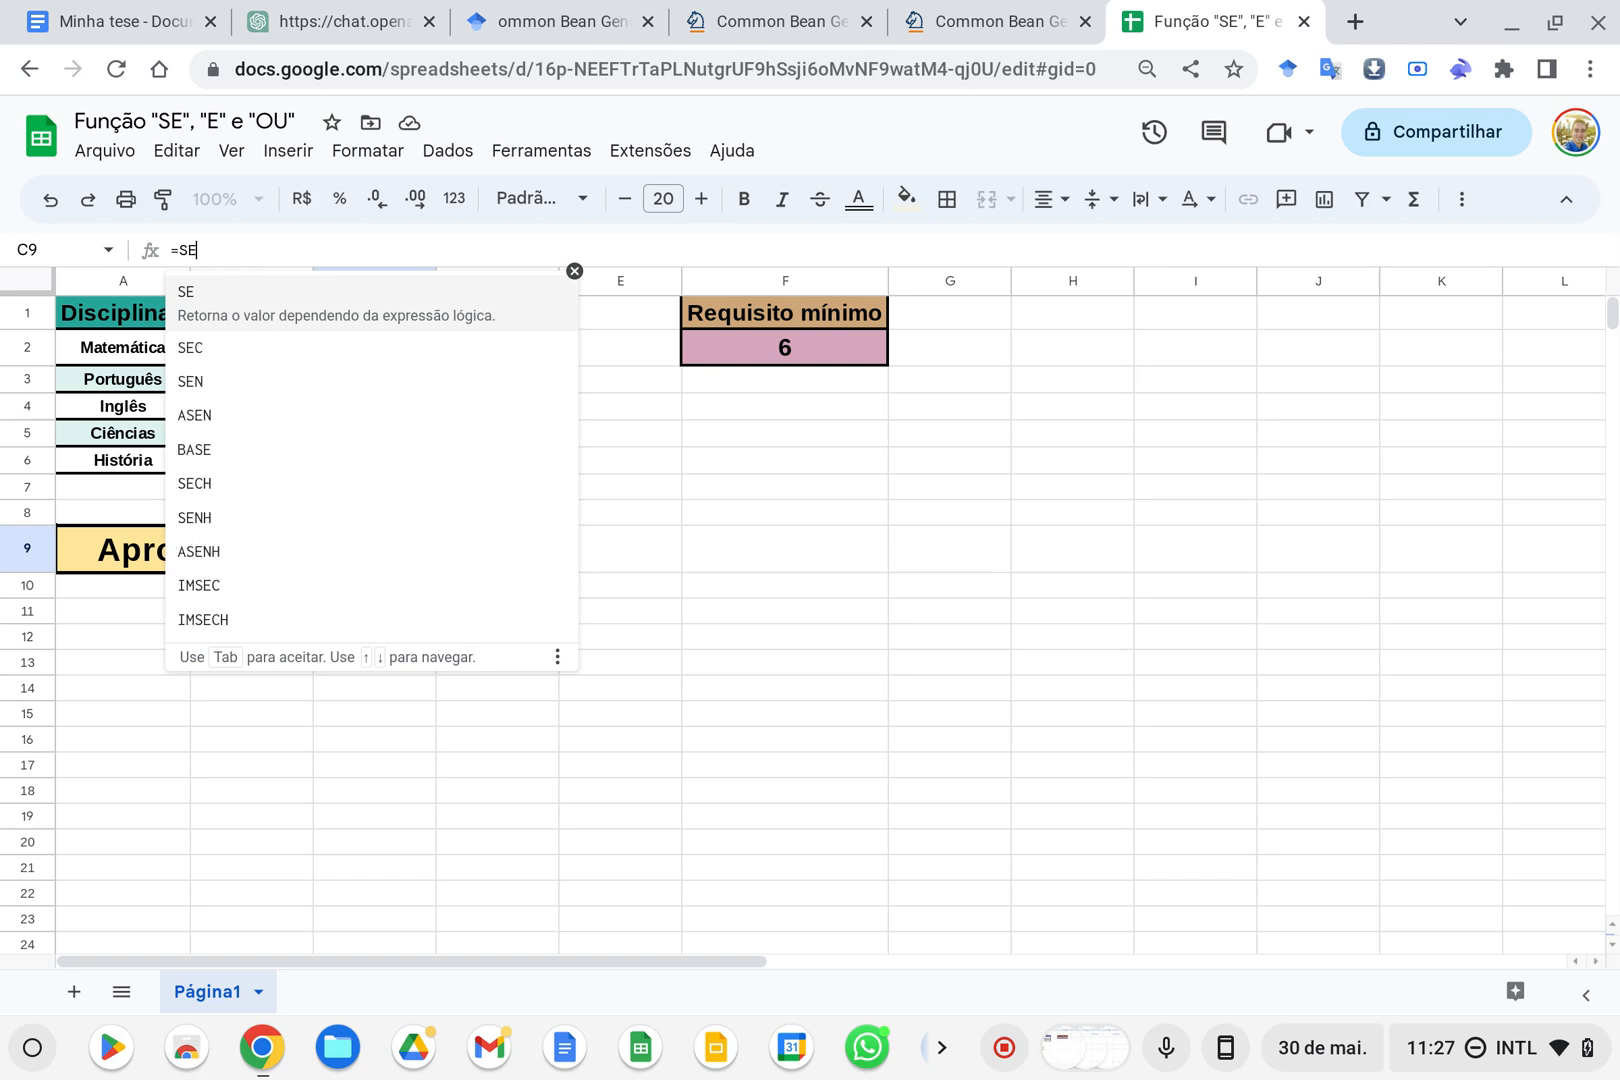
pyautogui.write('(')
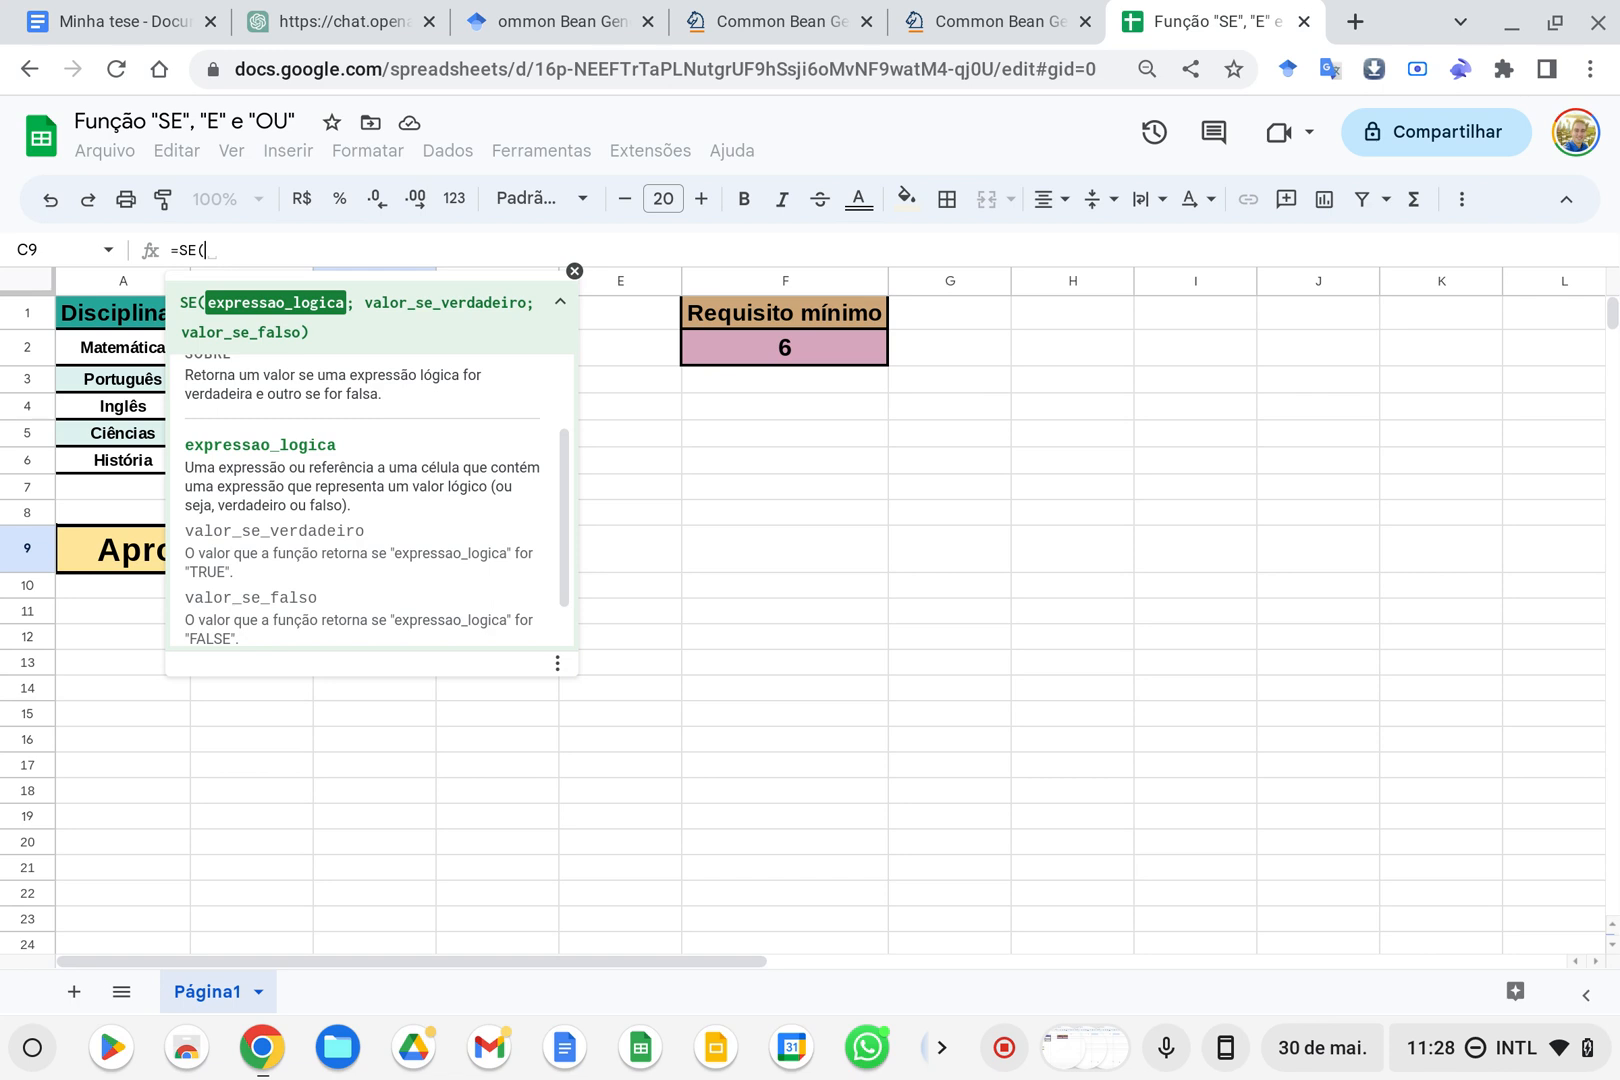
# Read the SE function's formula help, including its example, description and arguments, and hide the help again
pyautogui.click(574, 270)
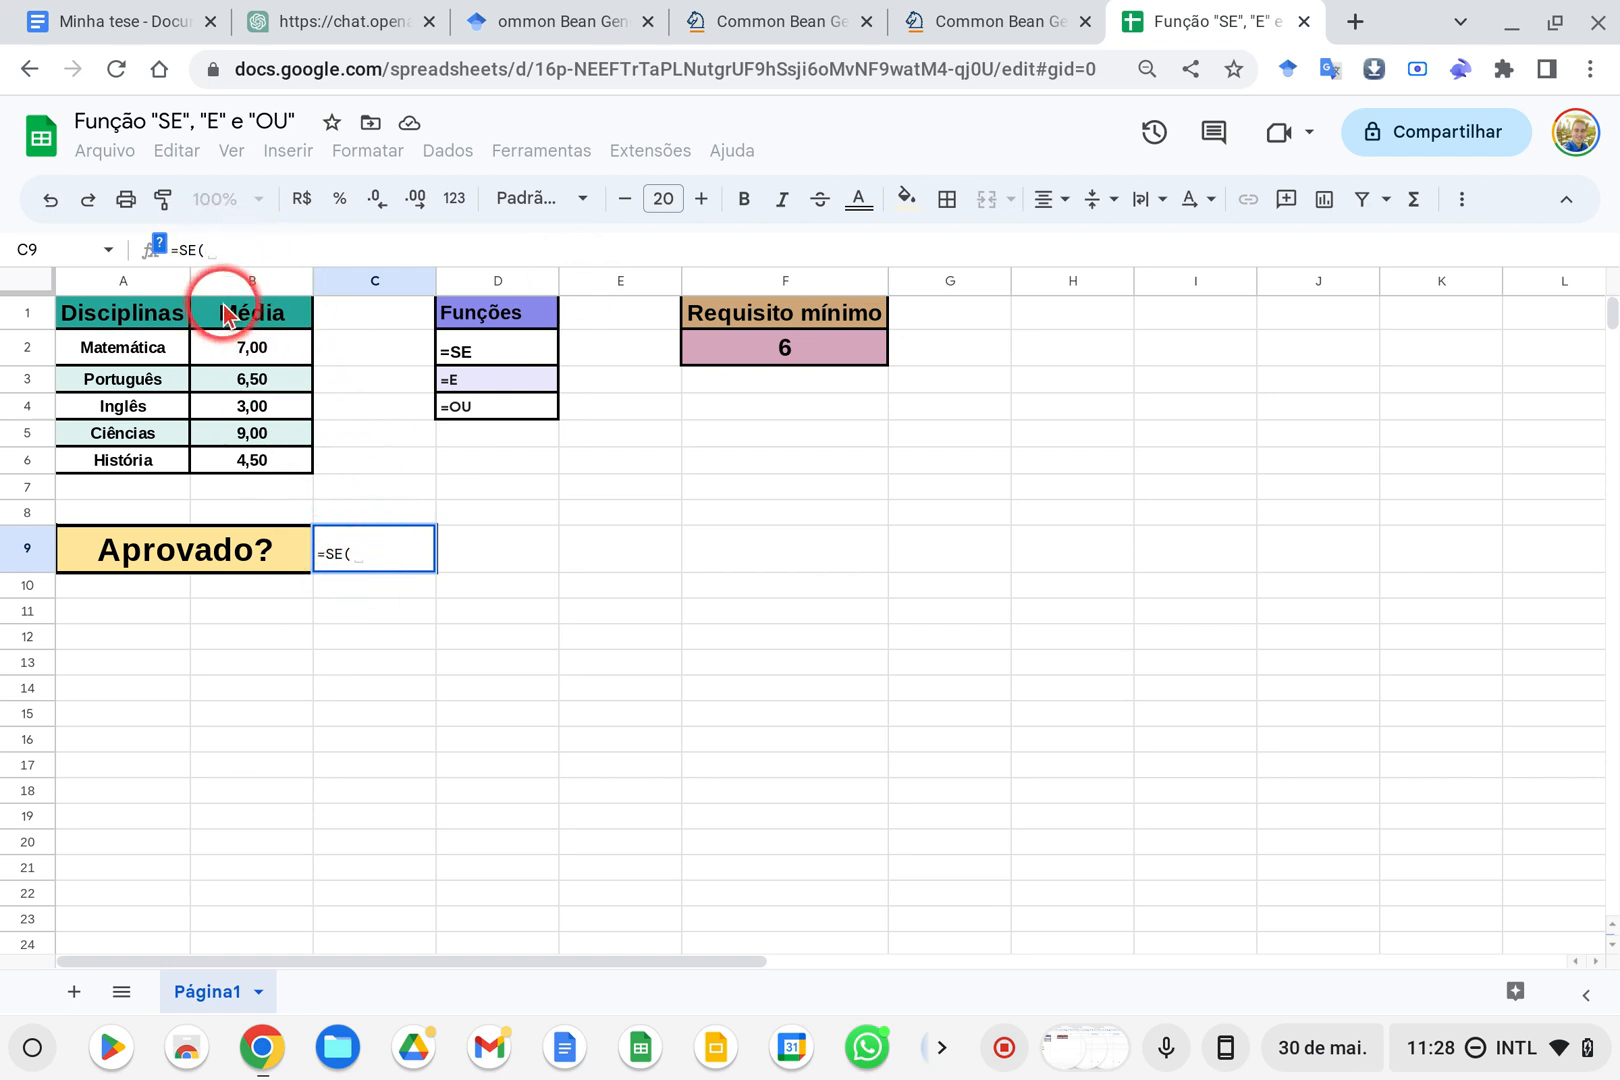
pyautogui.click(162, 248)
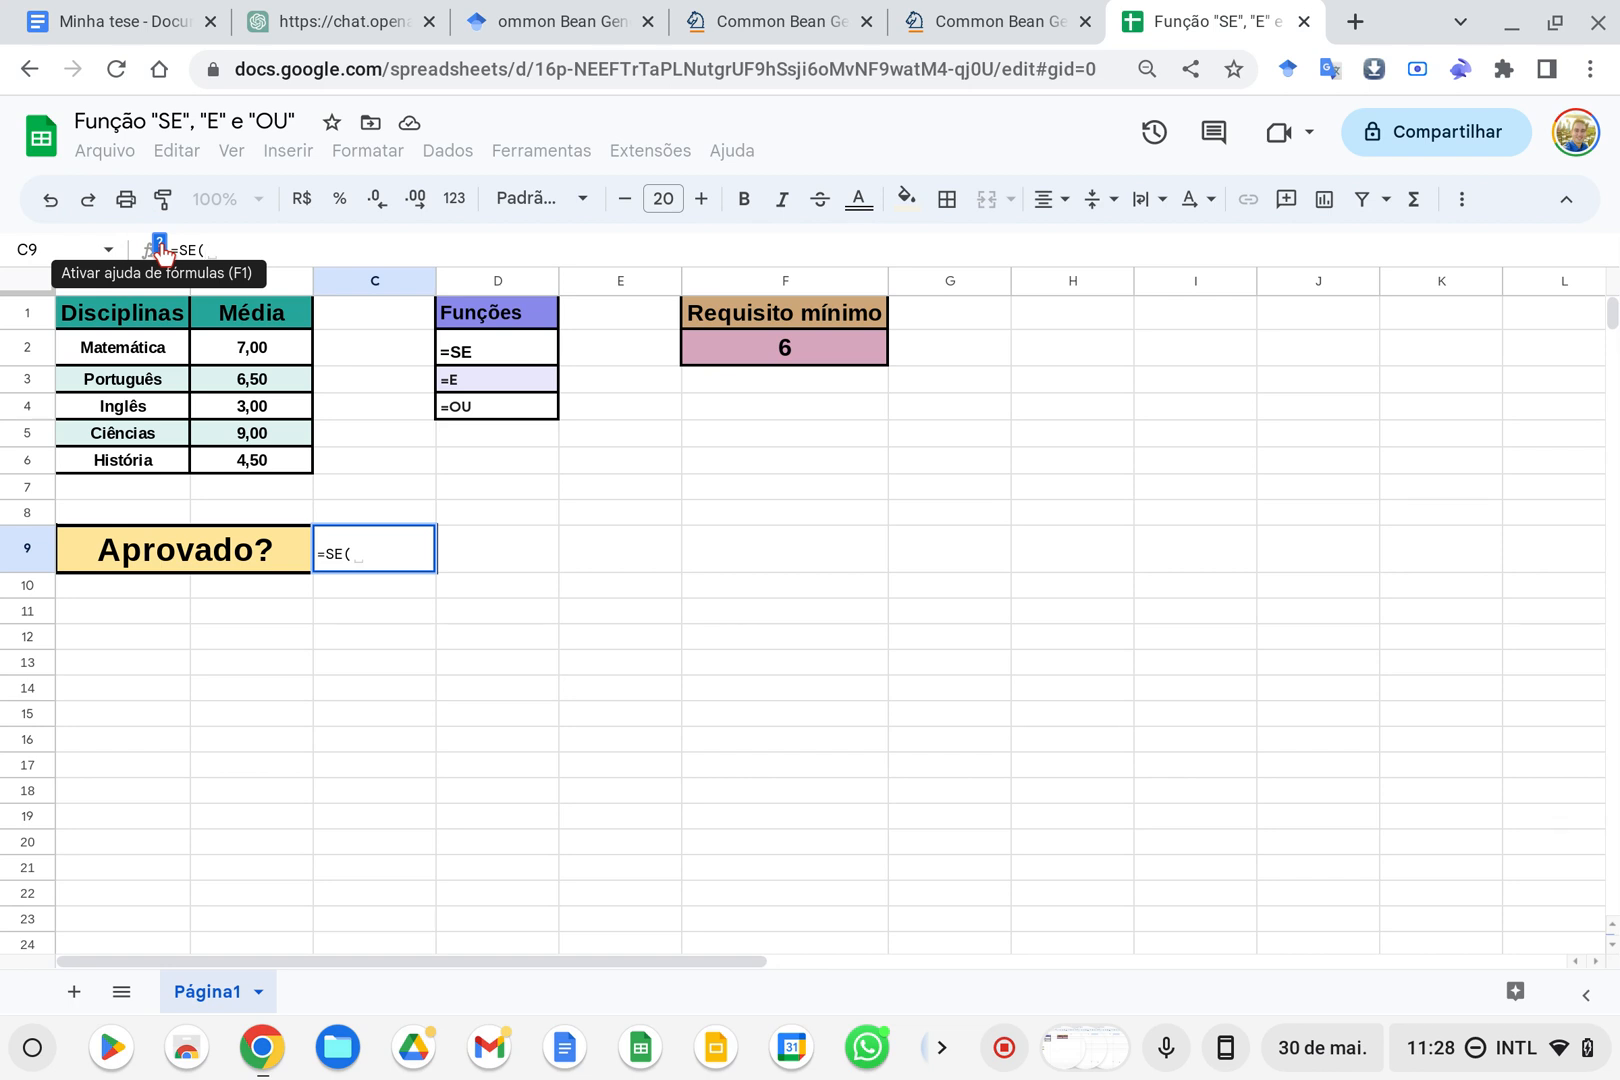
pyautogui.click(162, 249)
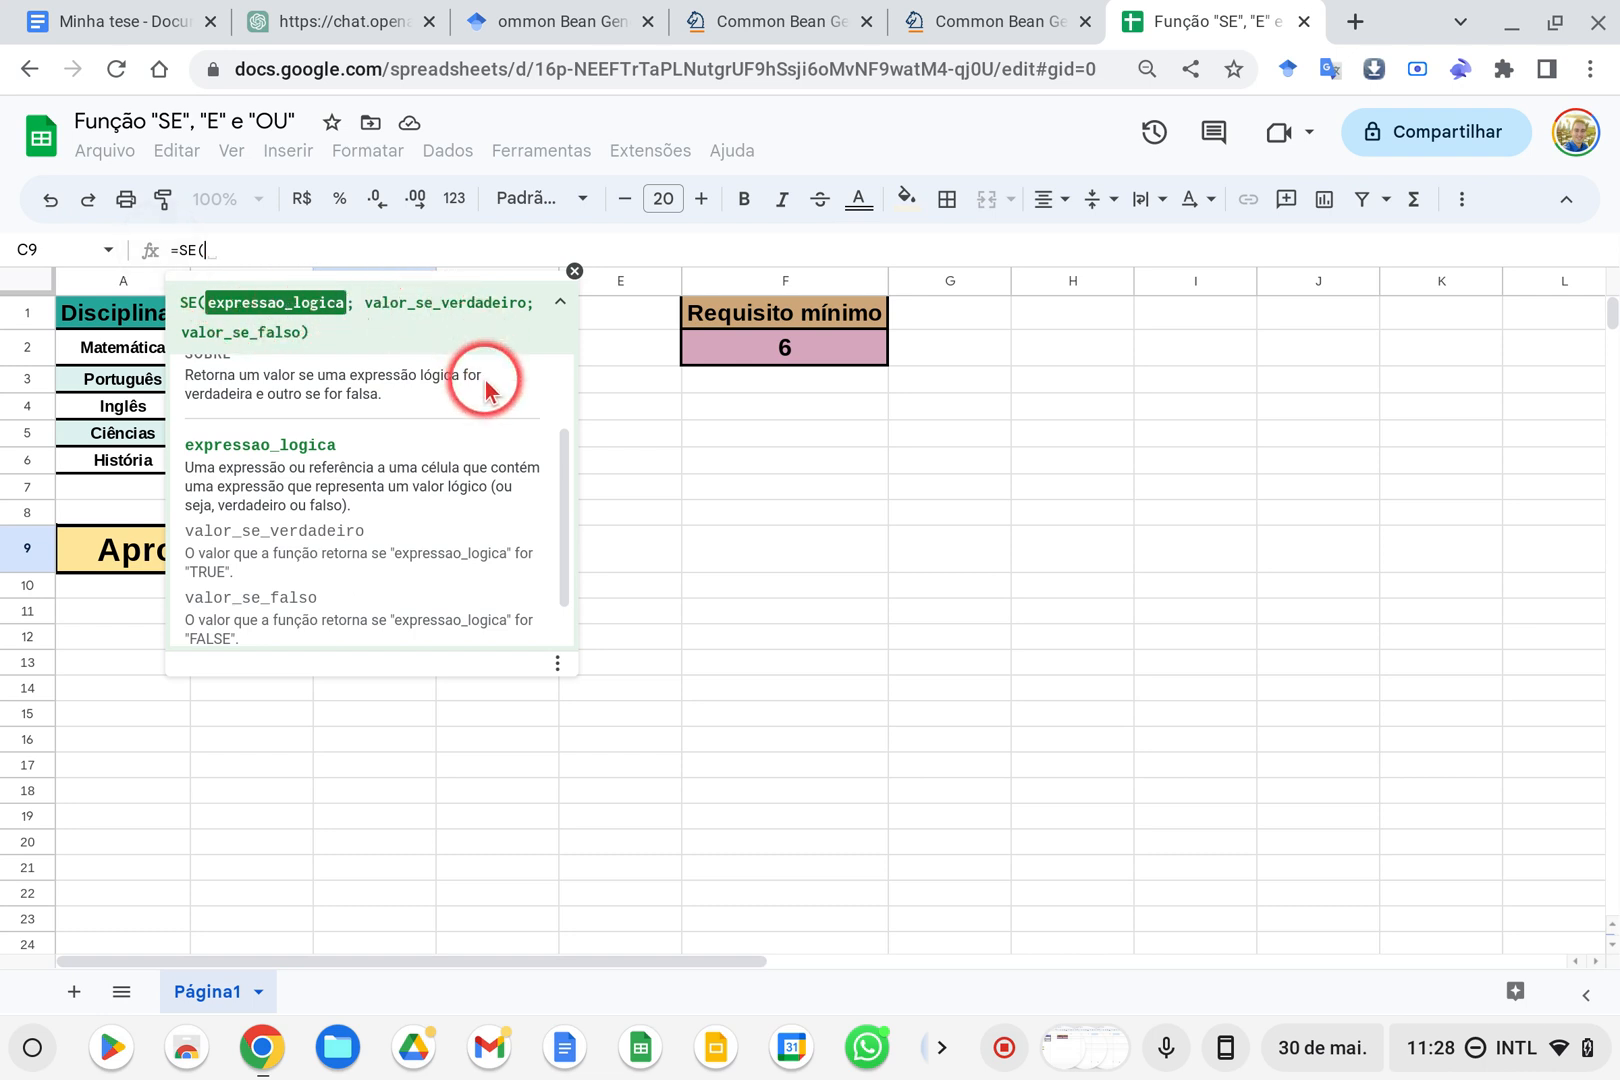
pyautogui.scroll(1, 259, 472)
pyautogui.scroll(2, 259, 472)
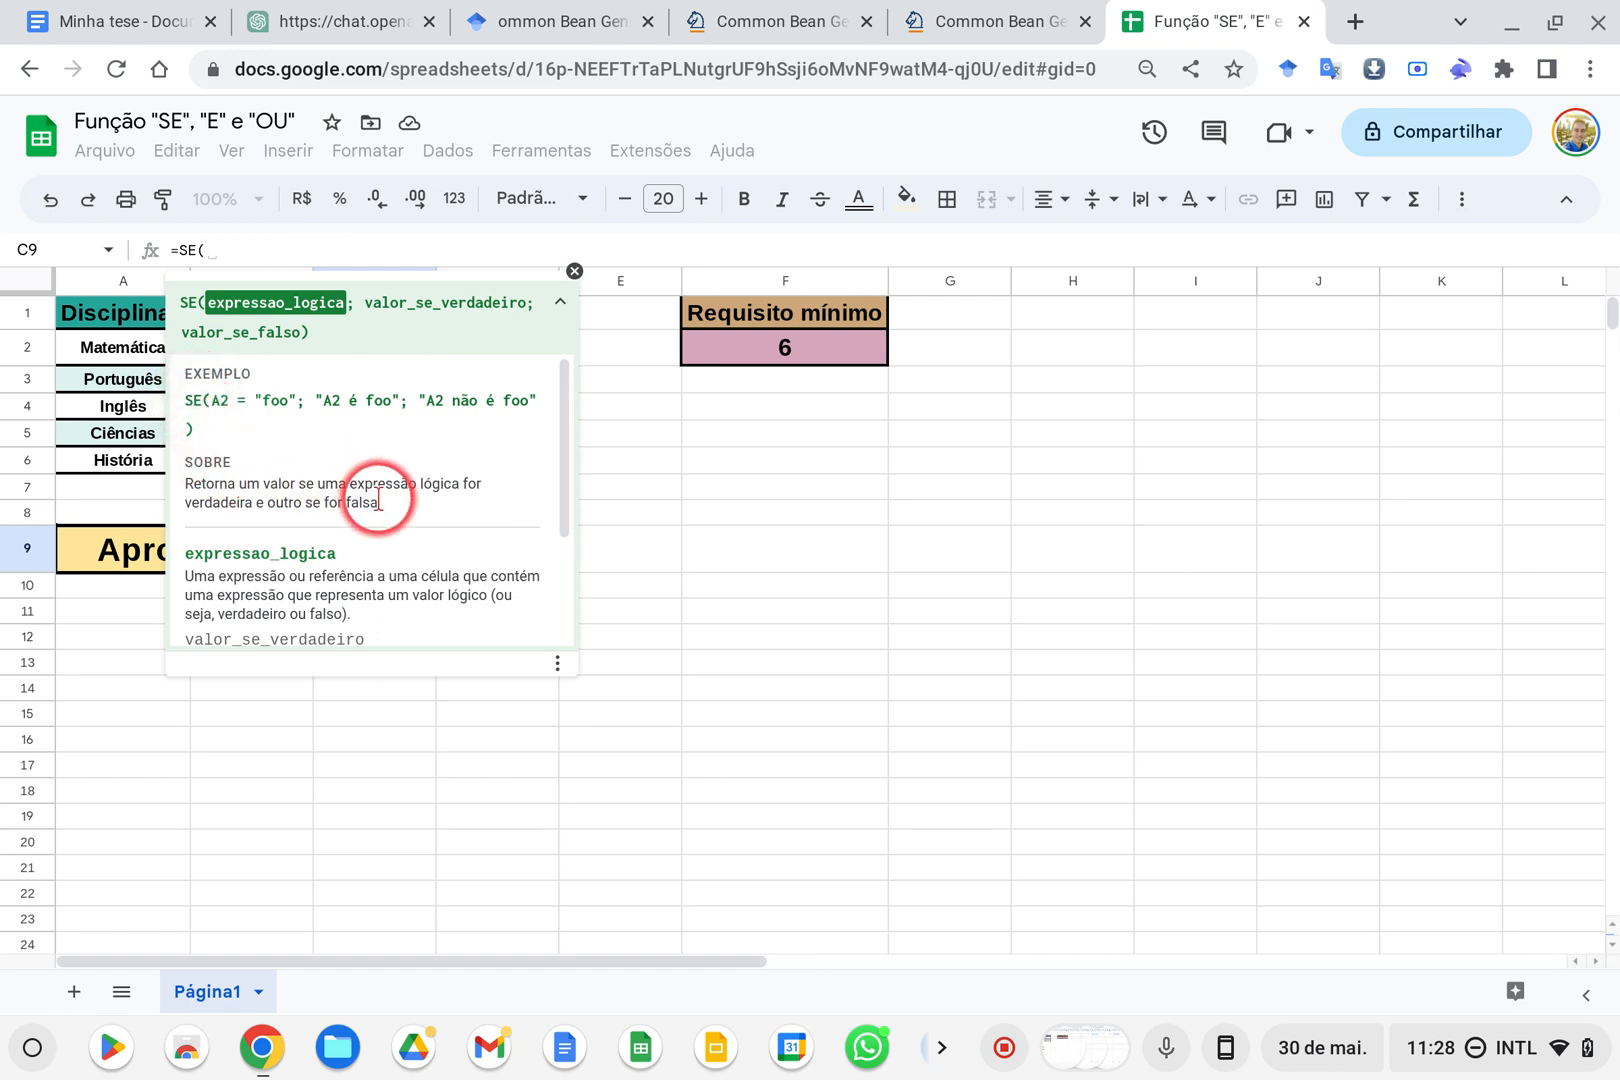
pyautogui.moveTo(380, 502); pyautogui.dragTo(186, 372)
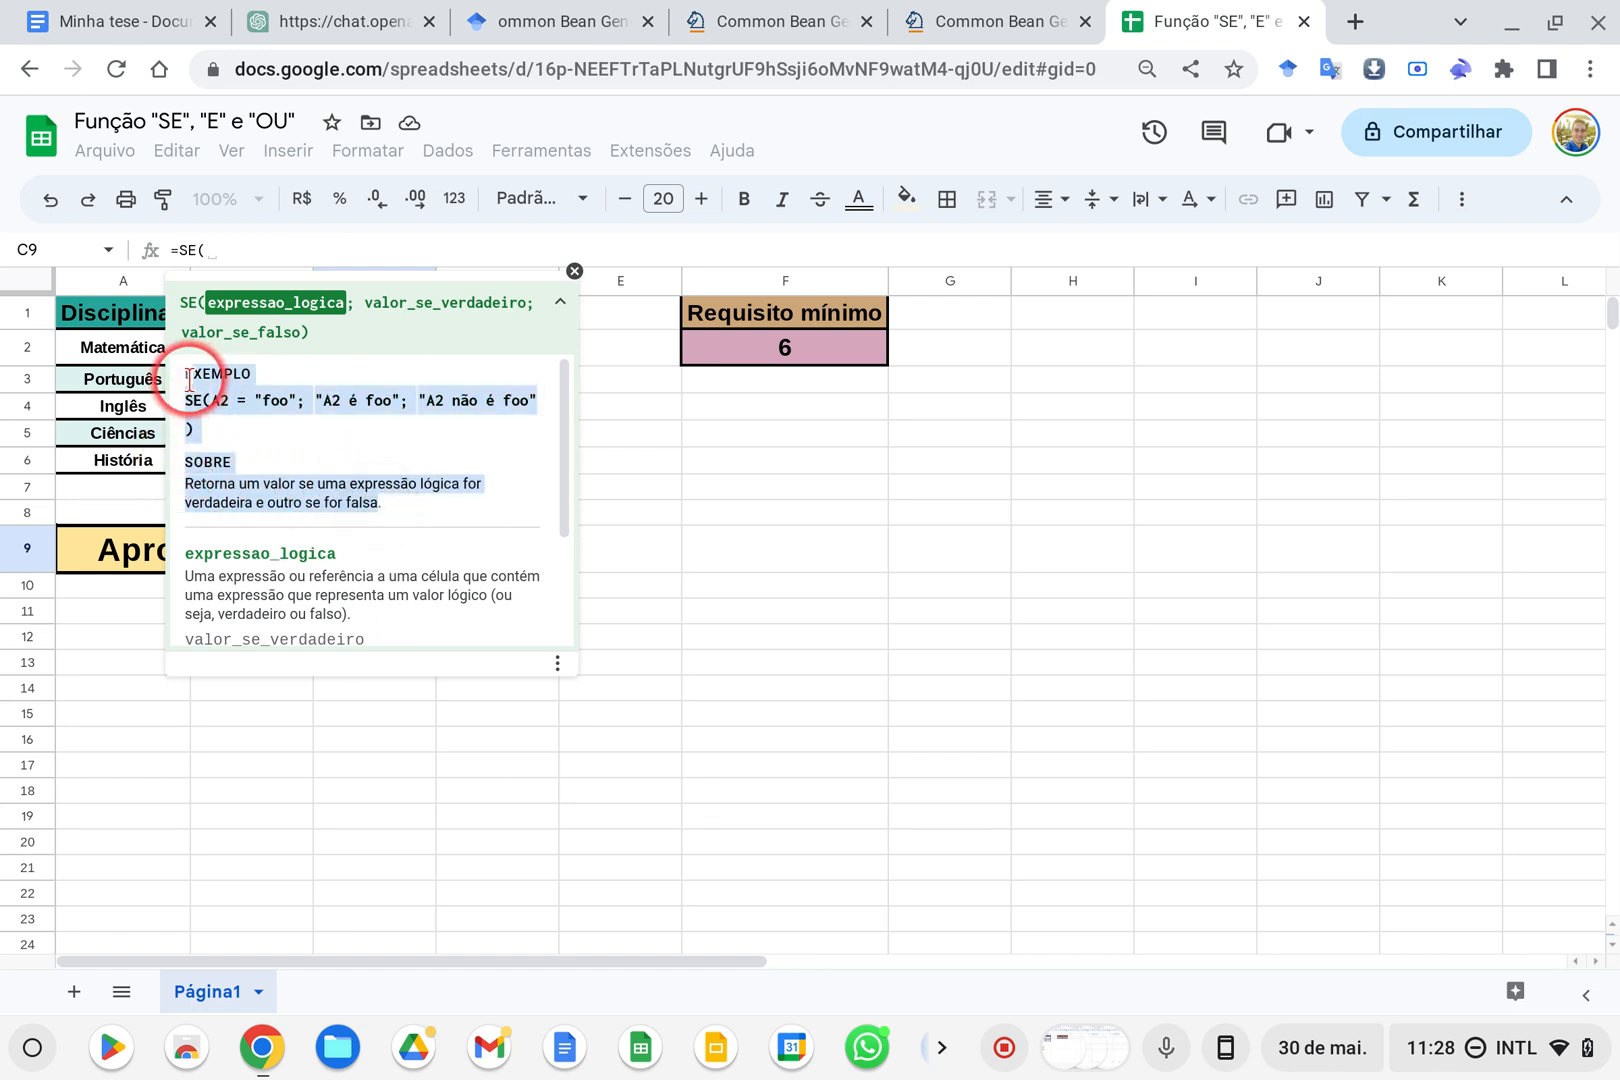
pyautogui.scroll(-1, 252, 452)
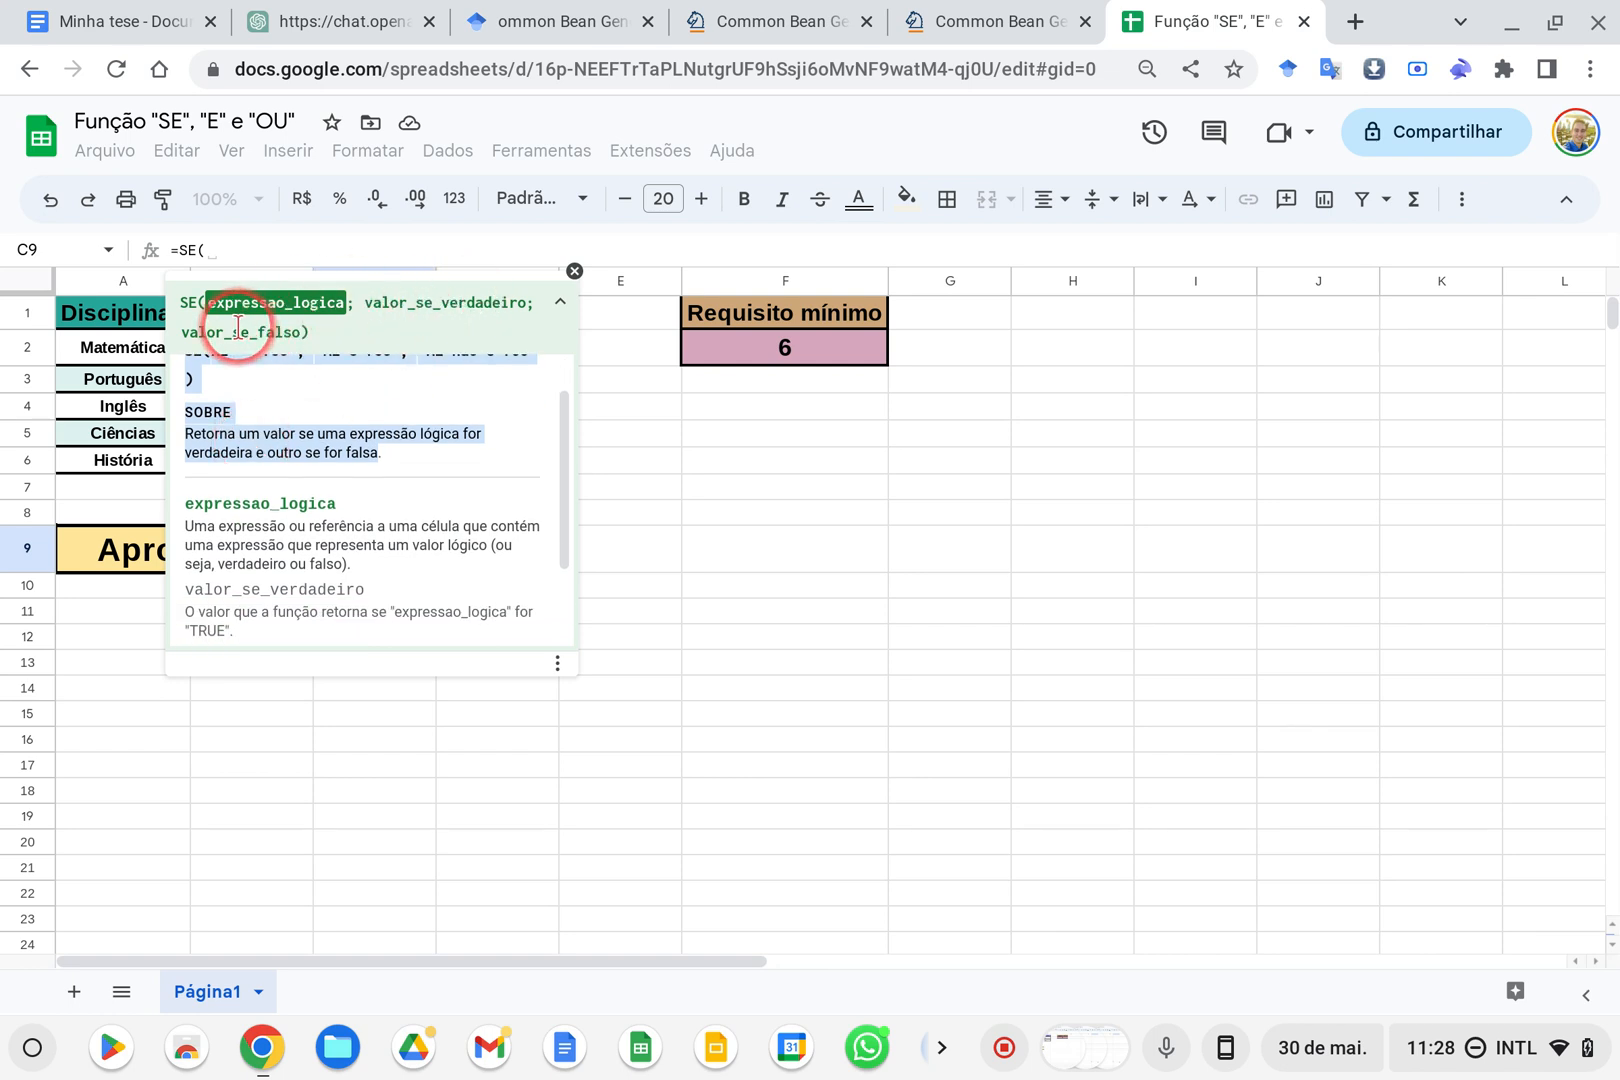
pyautogui.click(201, 302)
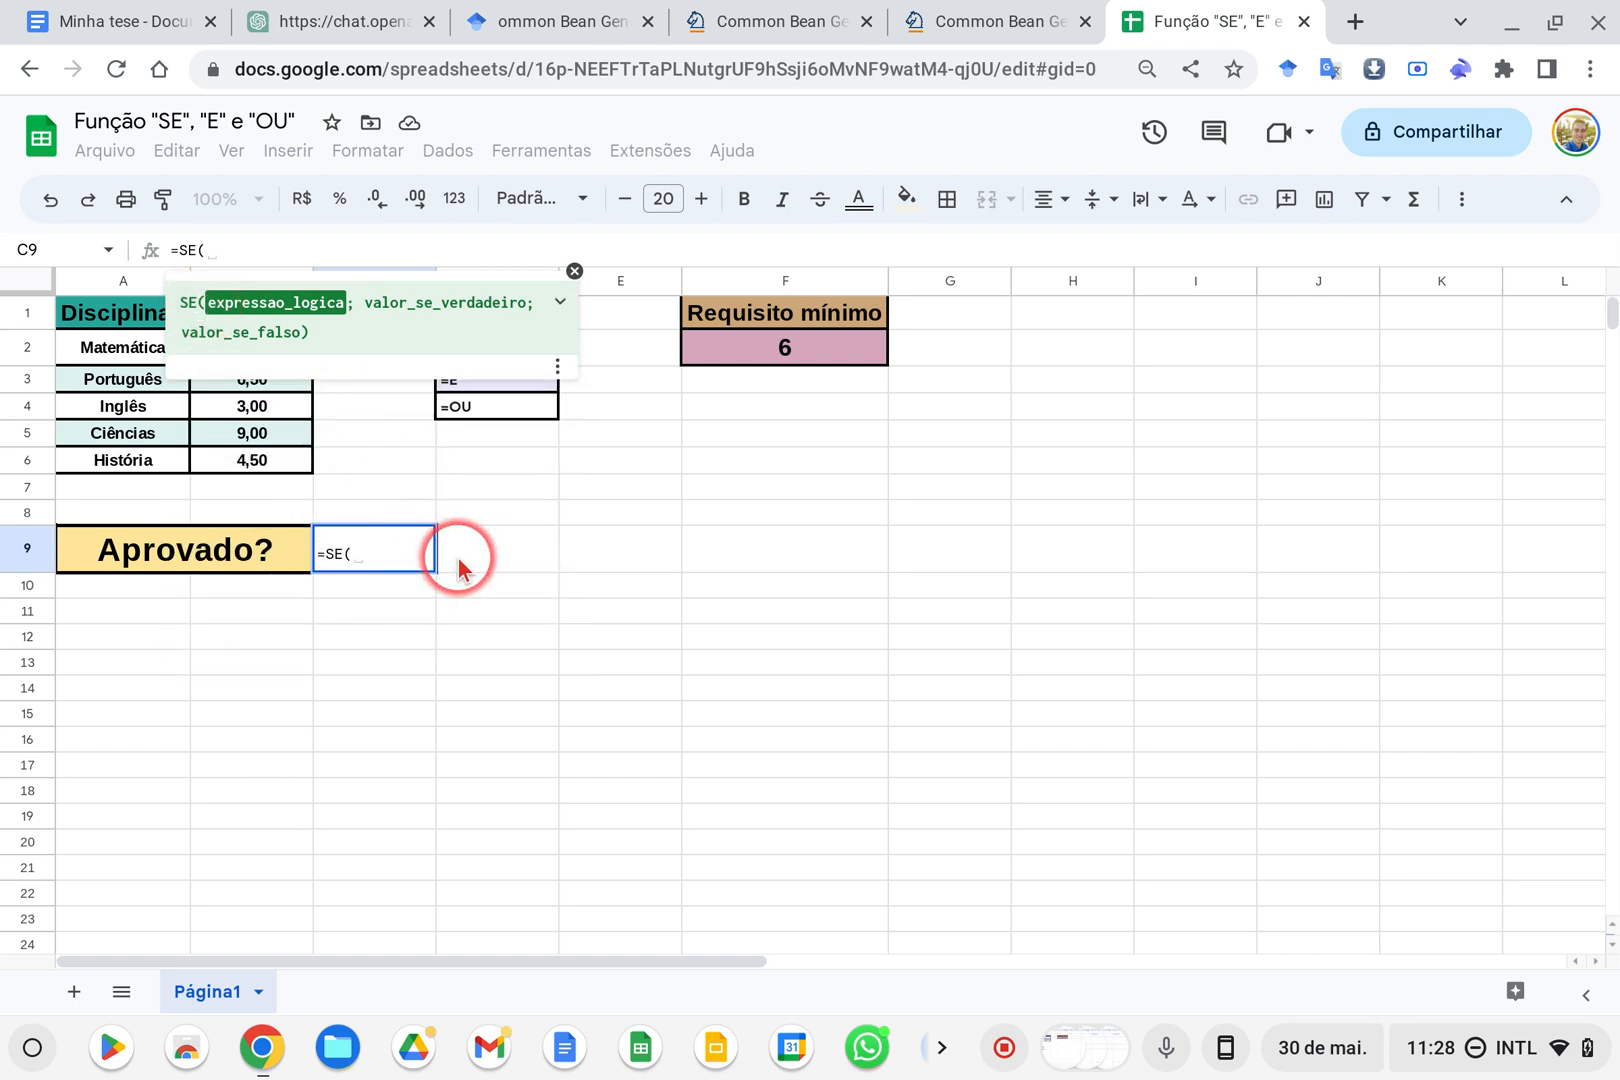
pyautogui.click(575, 270)
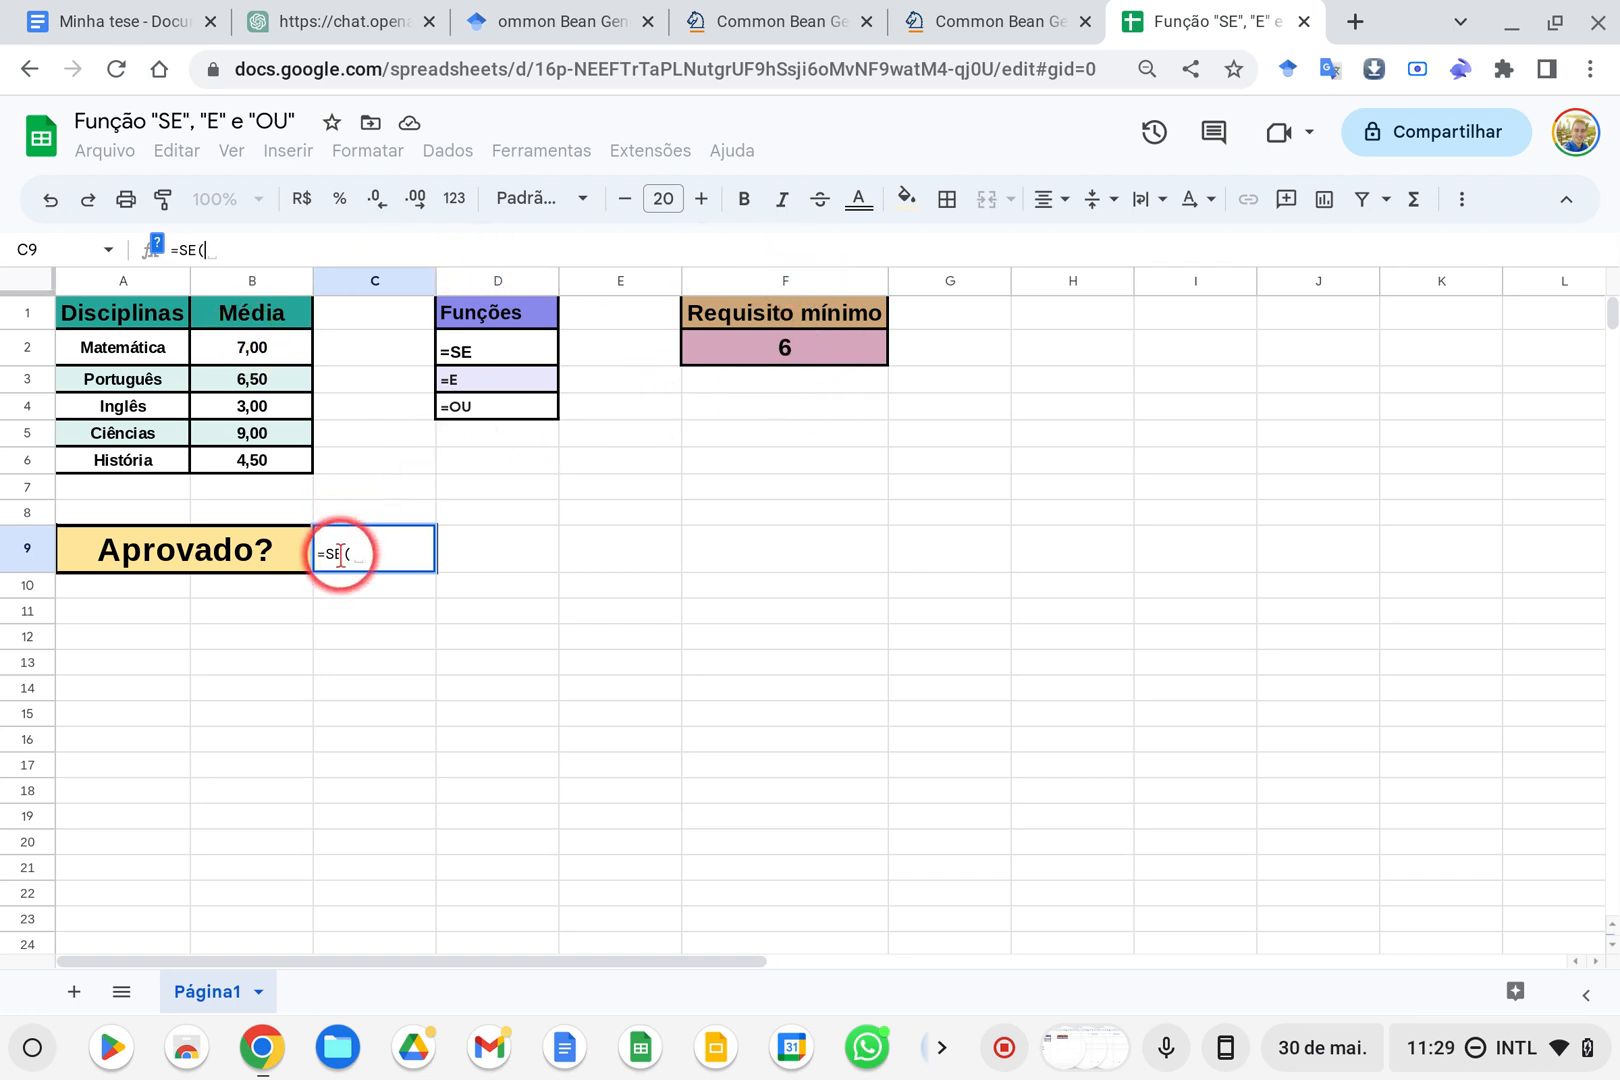
# Fill in the SE arguments in C9 with the condition B2>=F2, Sim as the true result and Não as the false result
pyautogui.click(270, 352)
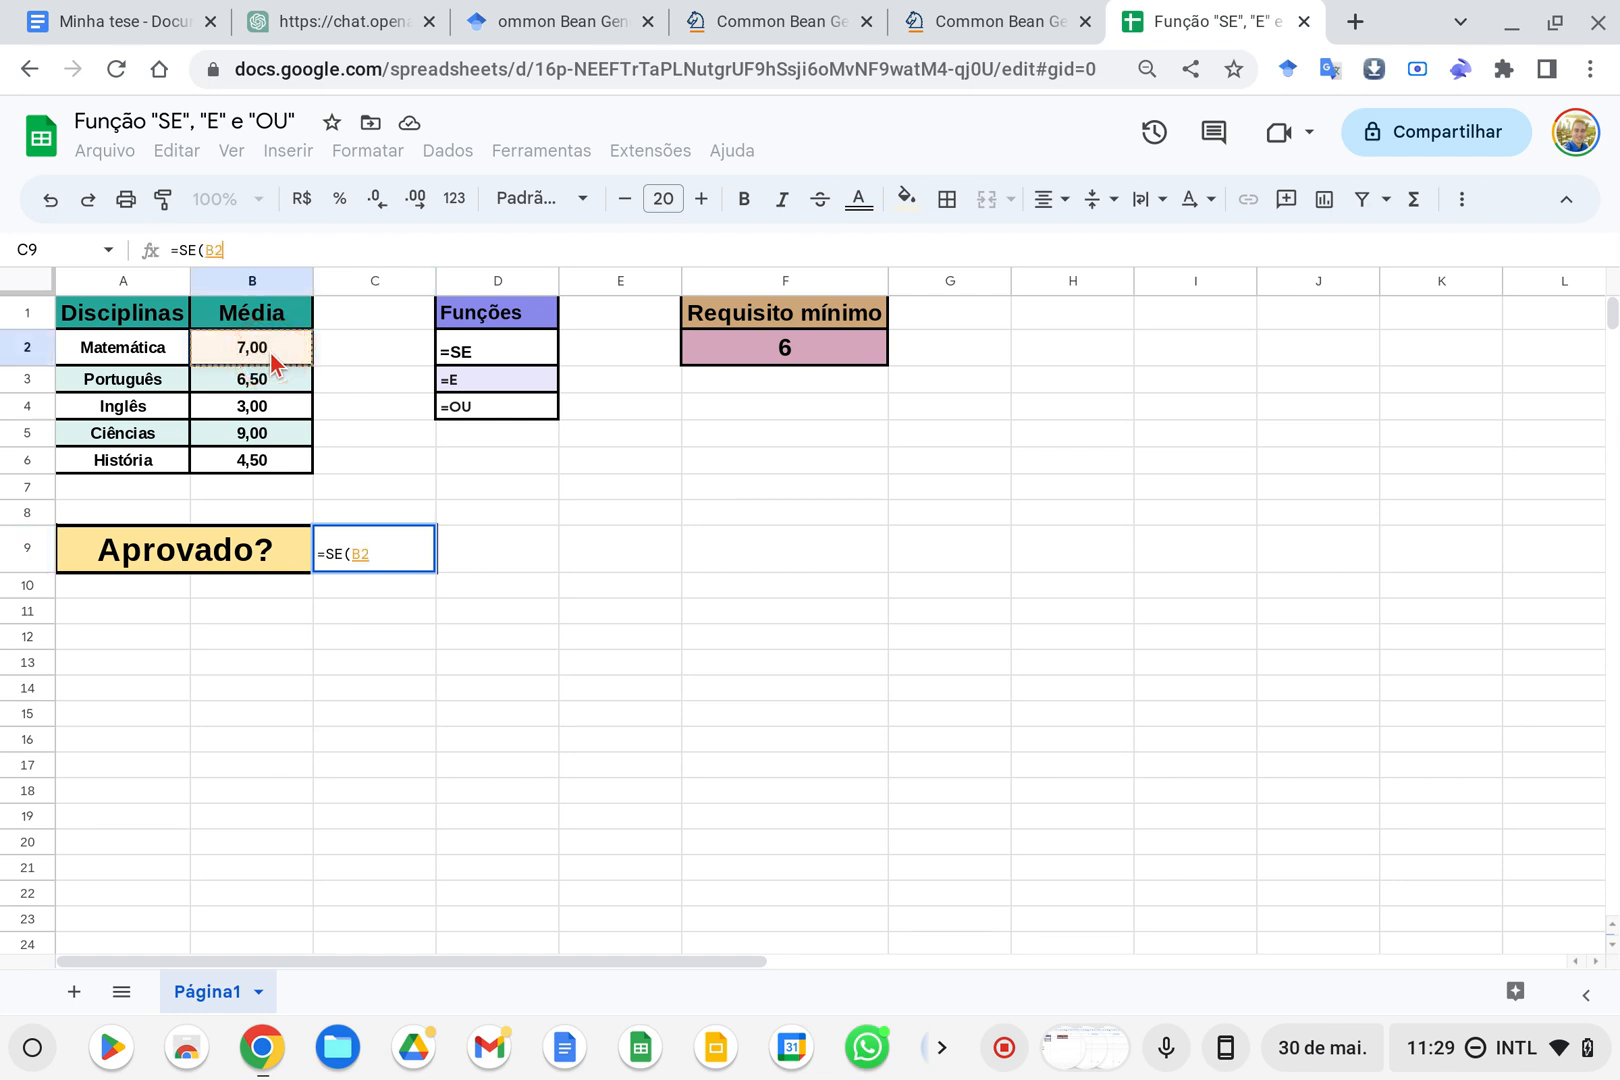
pyautogui.write('>=')
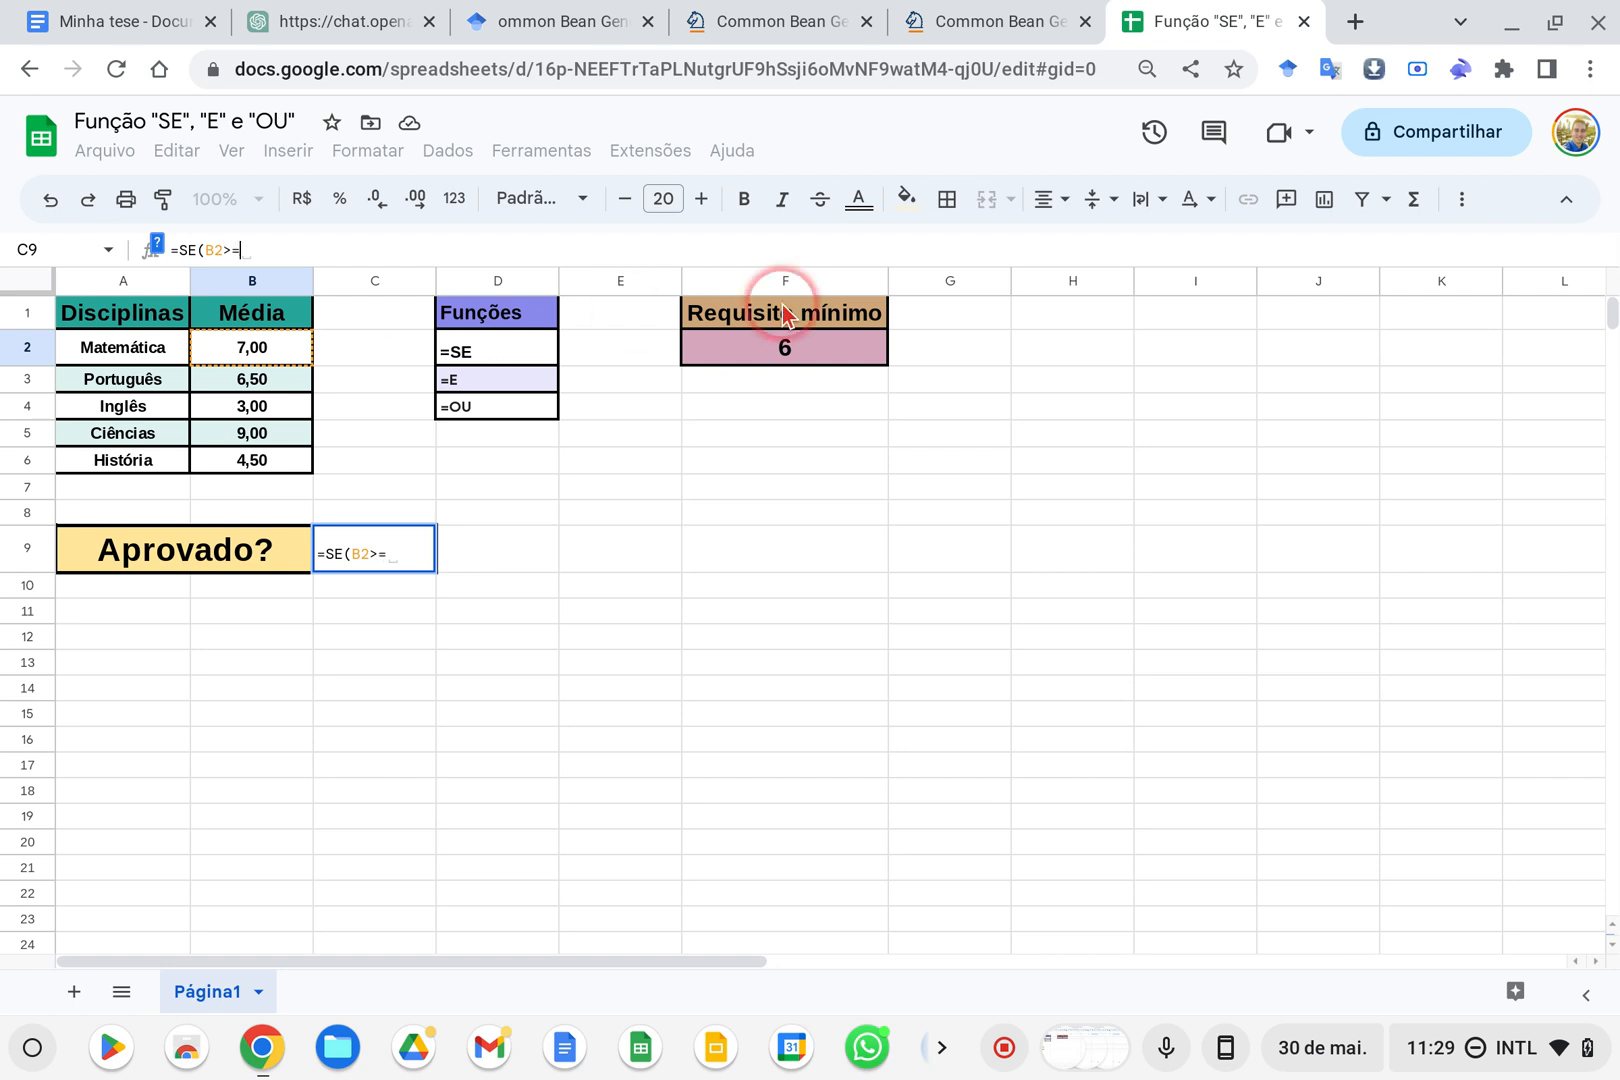
pyautogui.click(764, 347)
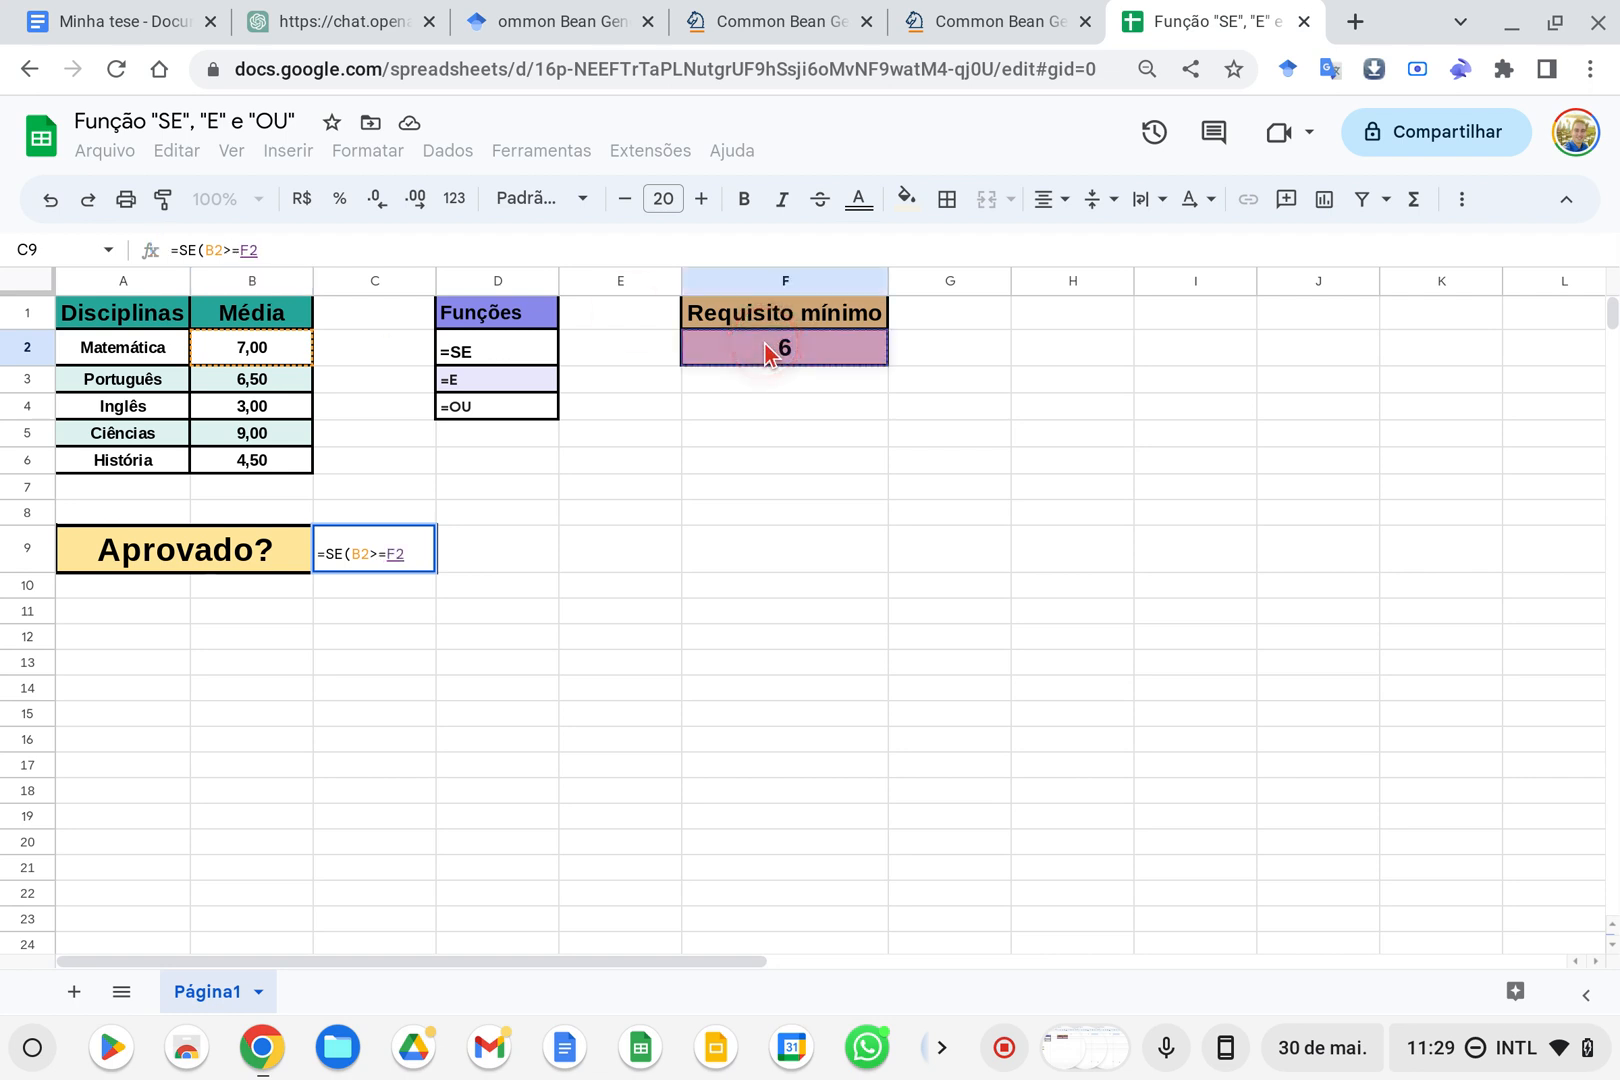
pyautogui.write(';')
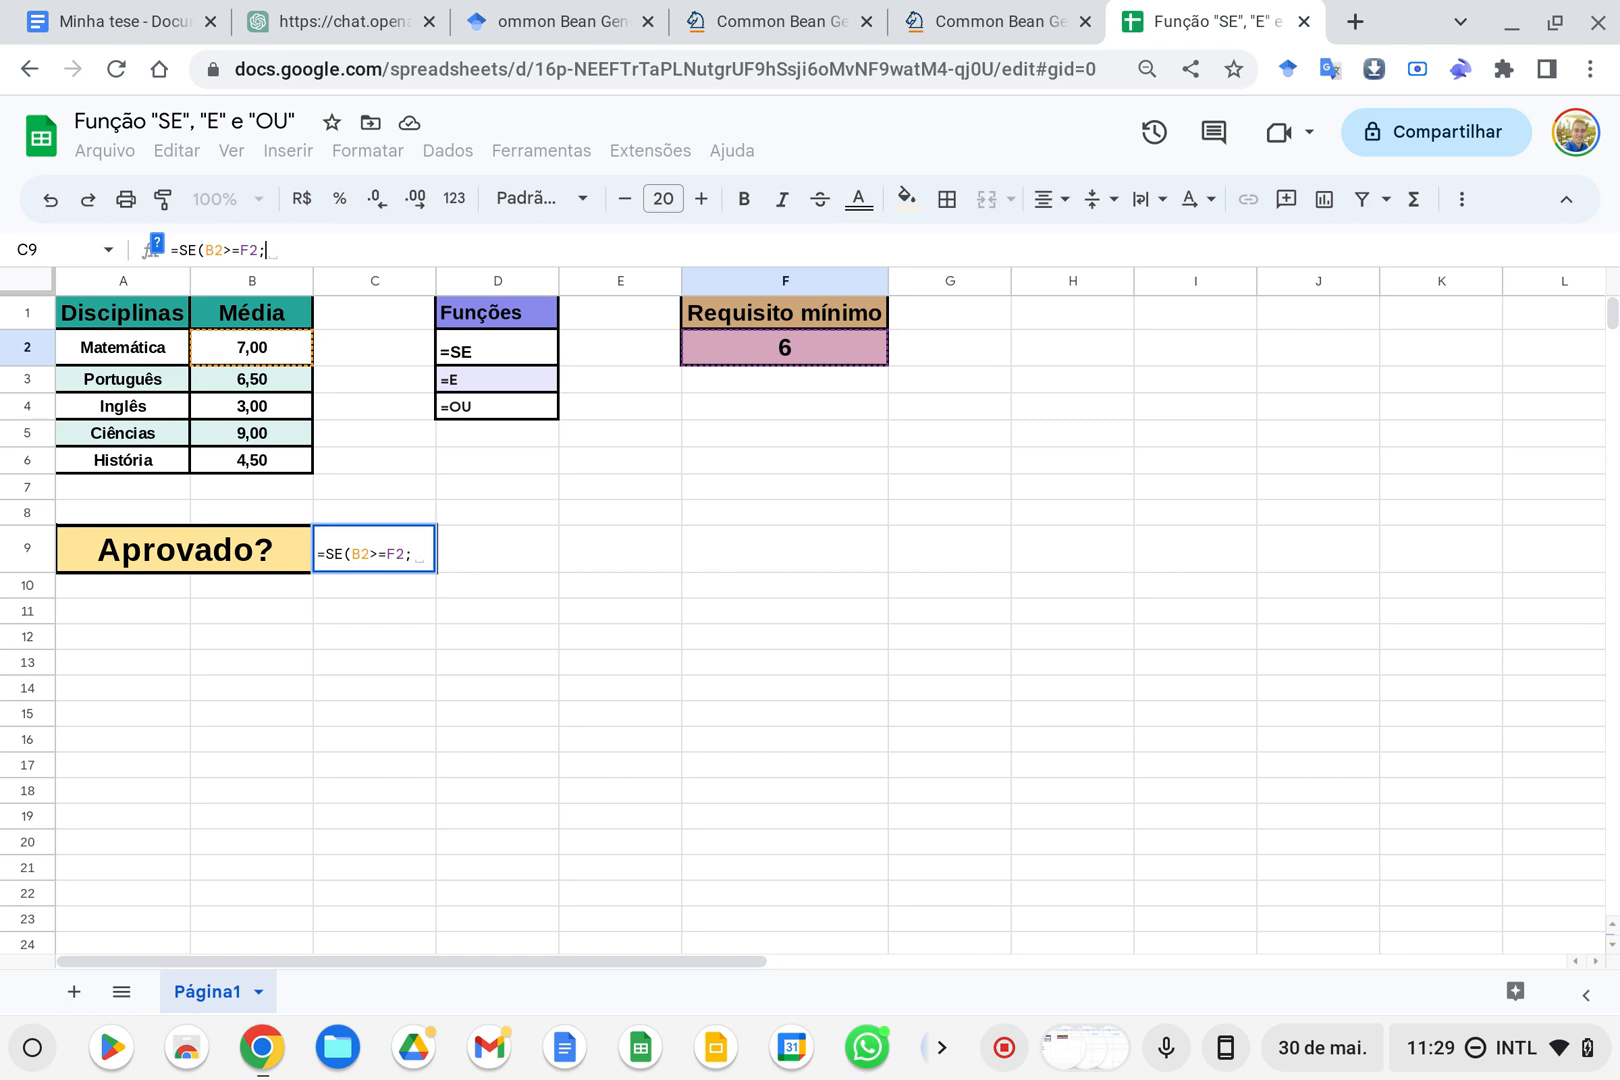
pyautogui.write('"Sim')
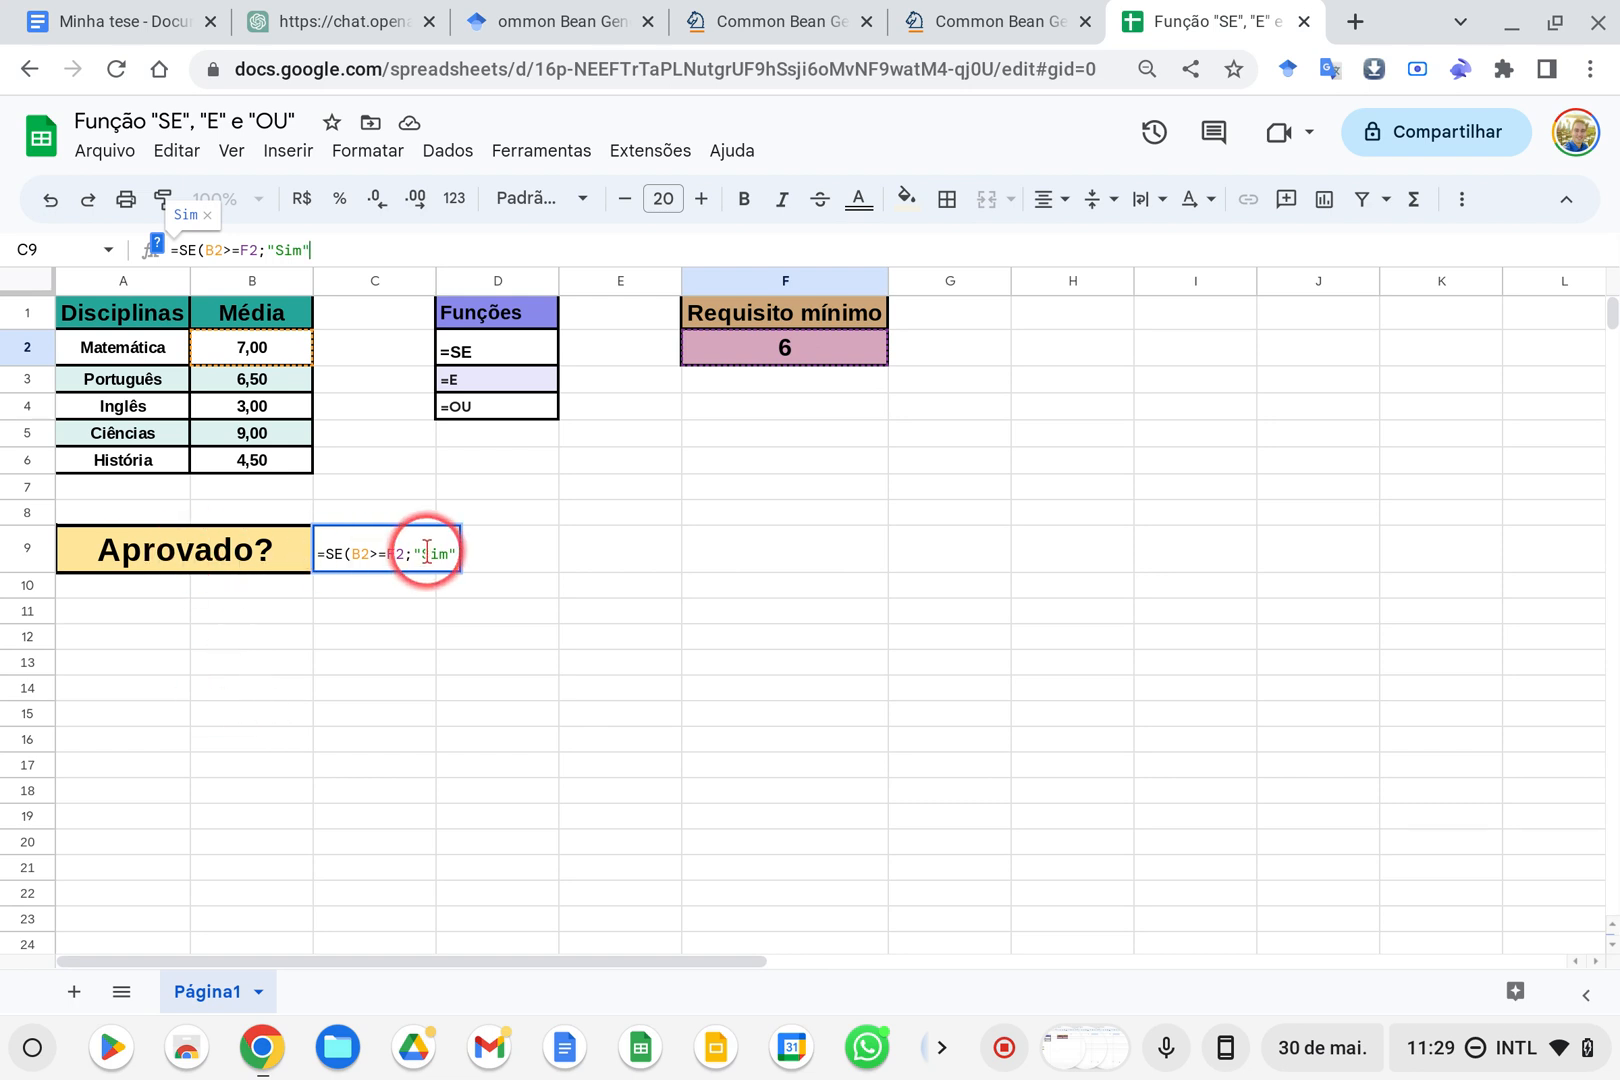
pyautogui.write(';')
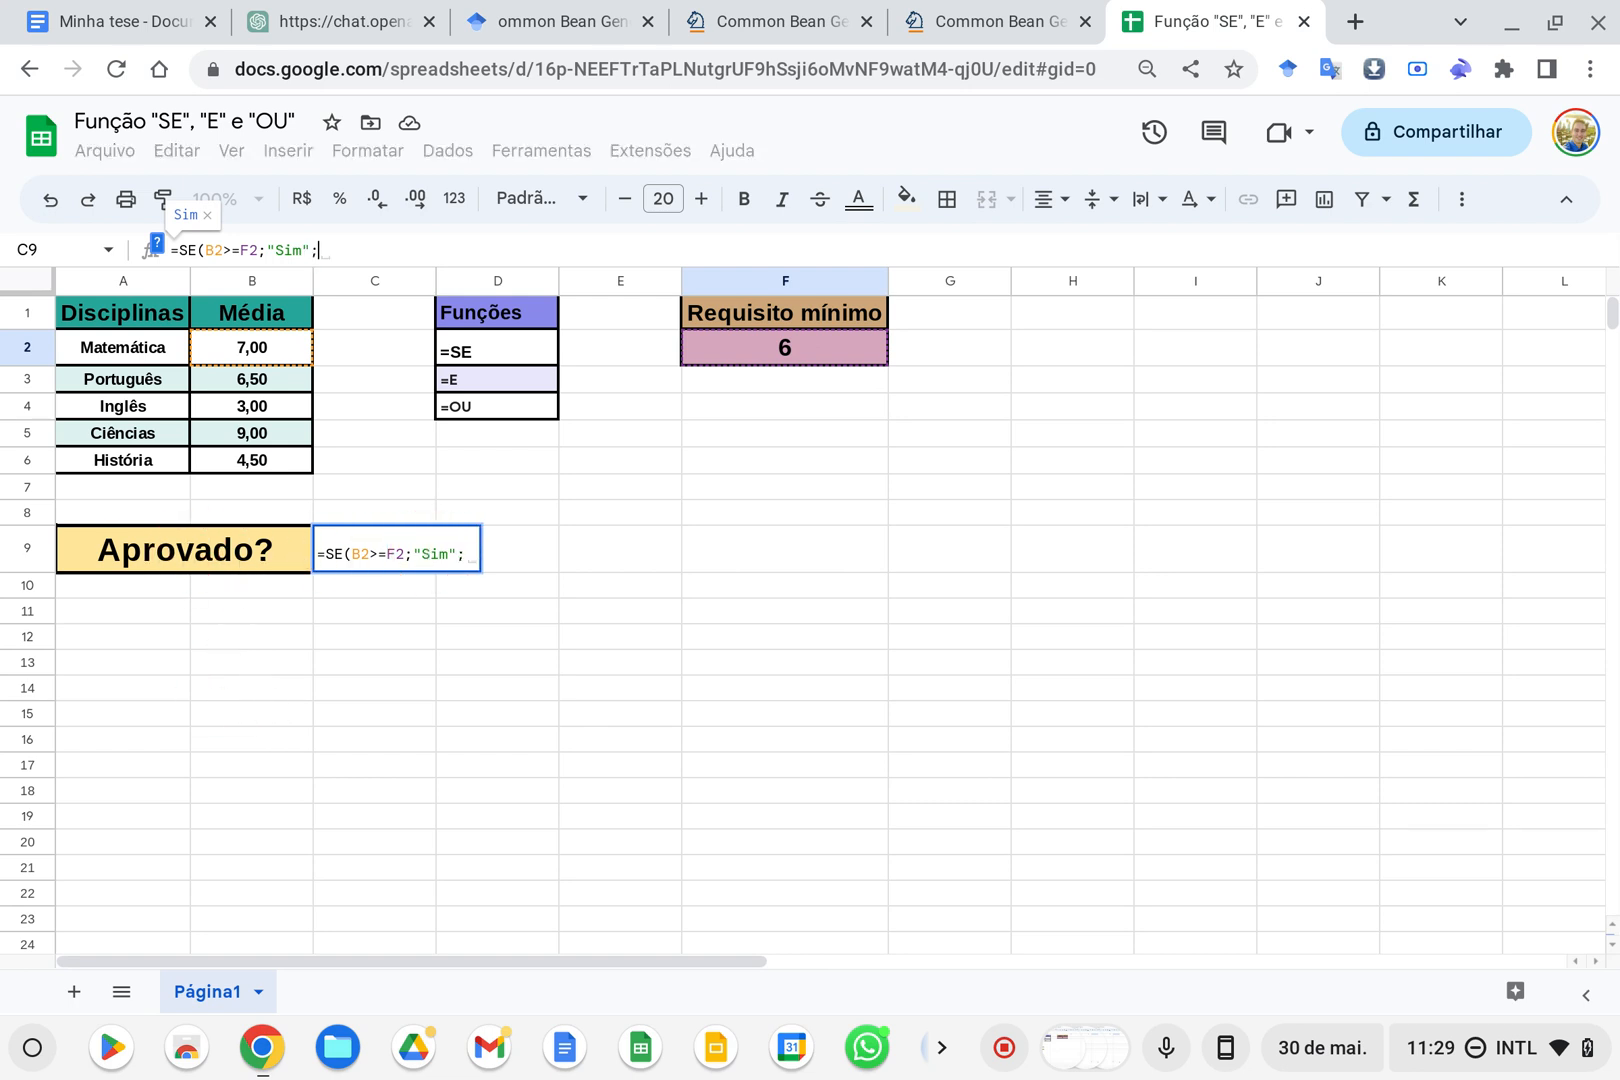
pyautogui.write('"Não')
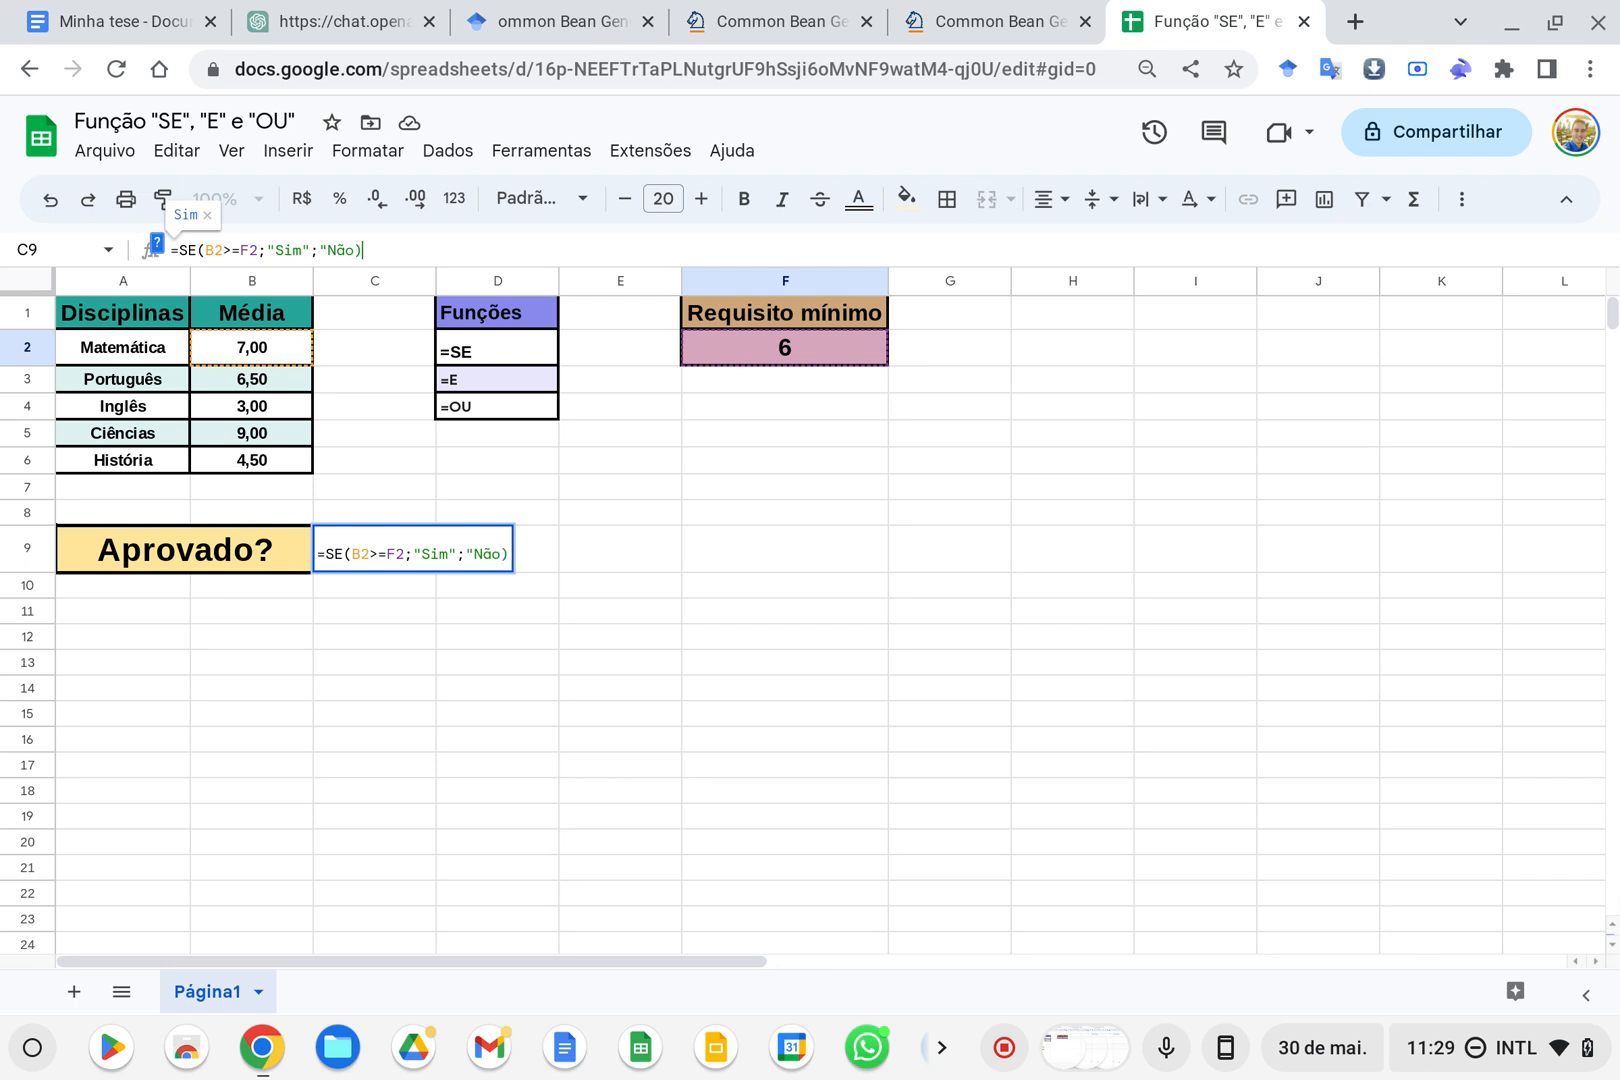
# Show the formula help and check how the condition and the "Sim" result correspond to the SE arguments
pyautogui.click(157, 247)
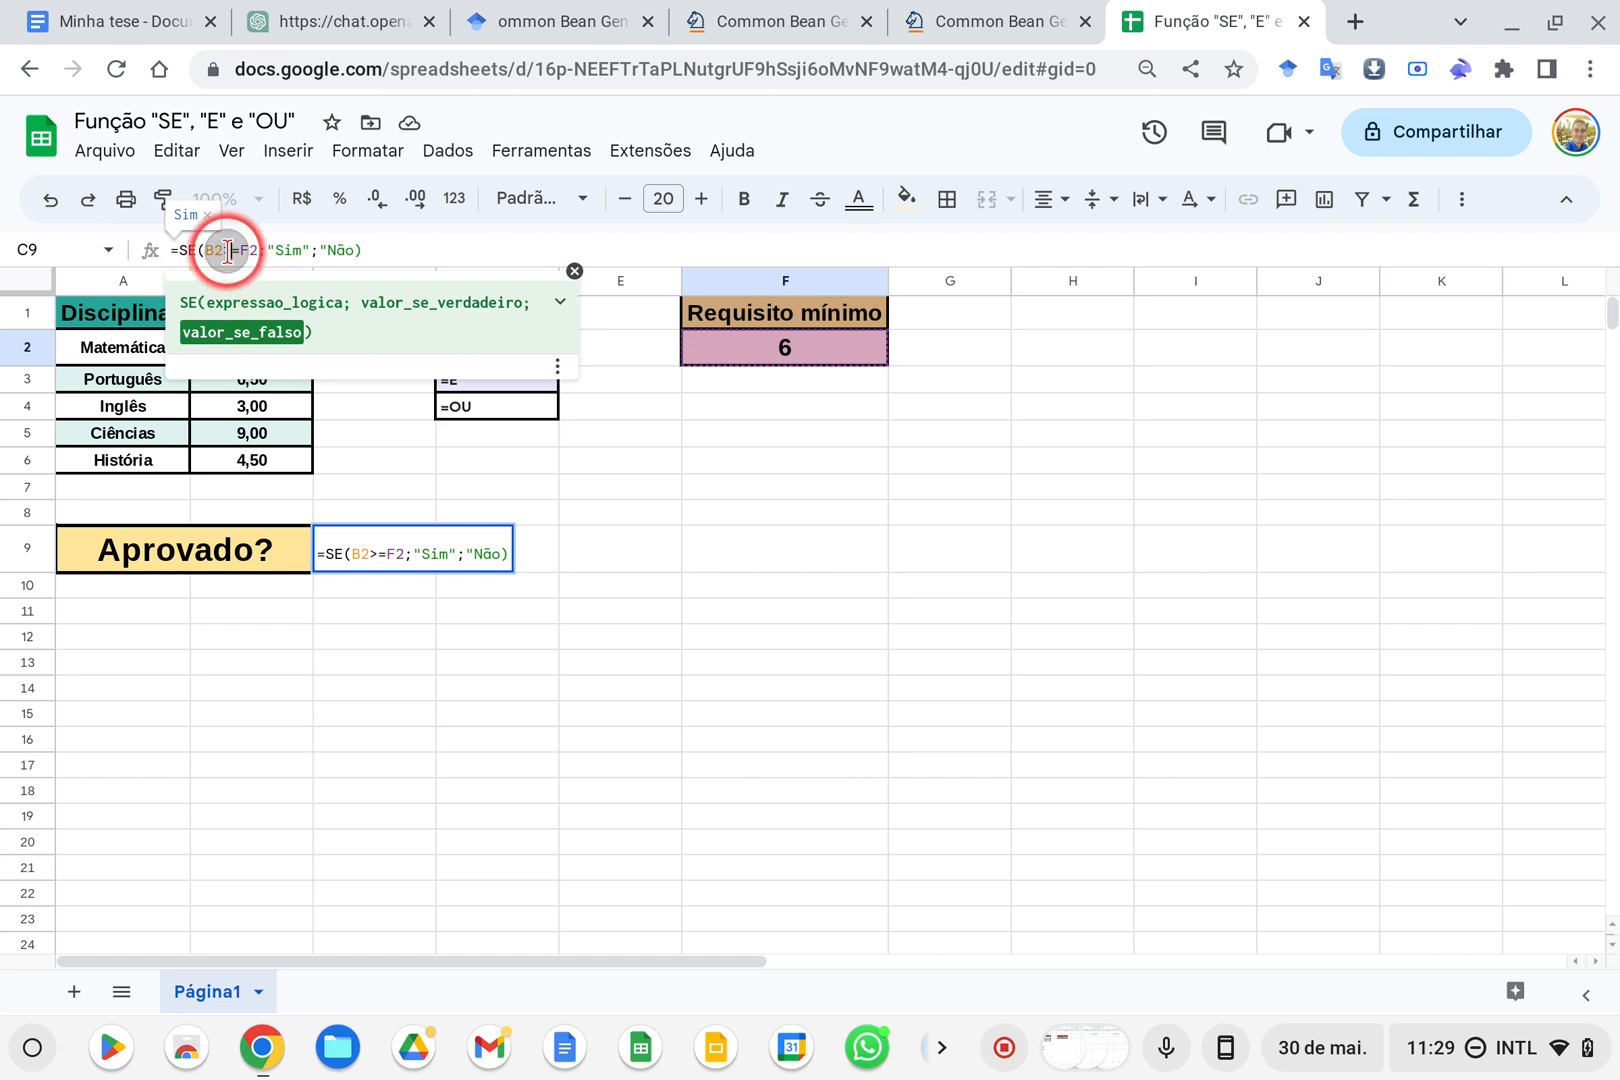
pyautogui.click(228, 250)
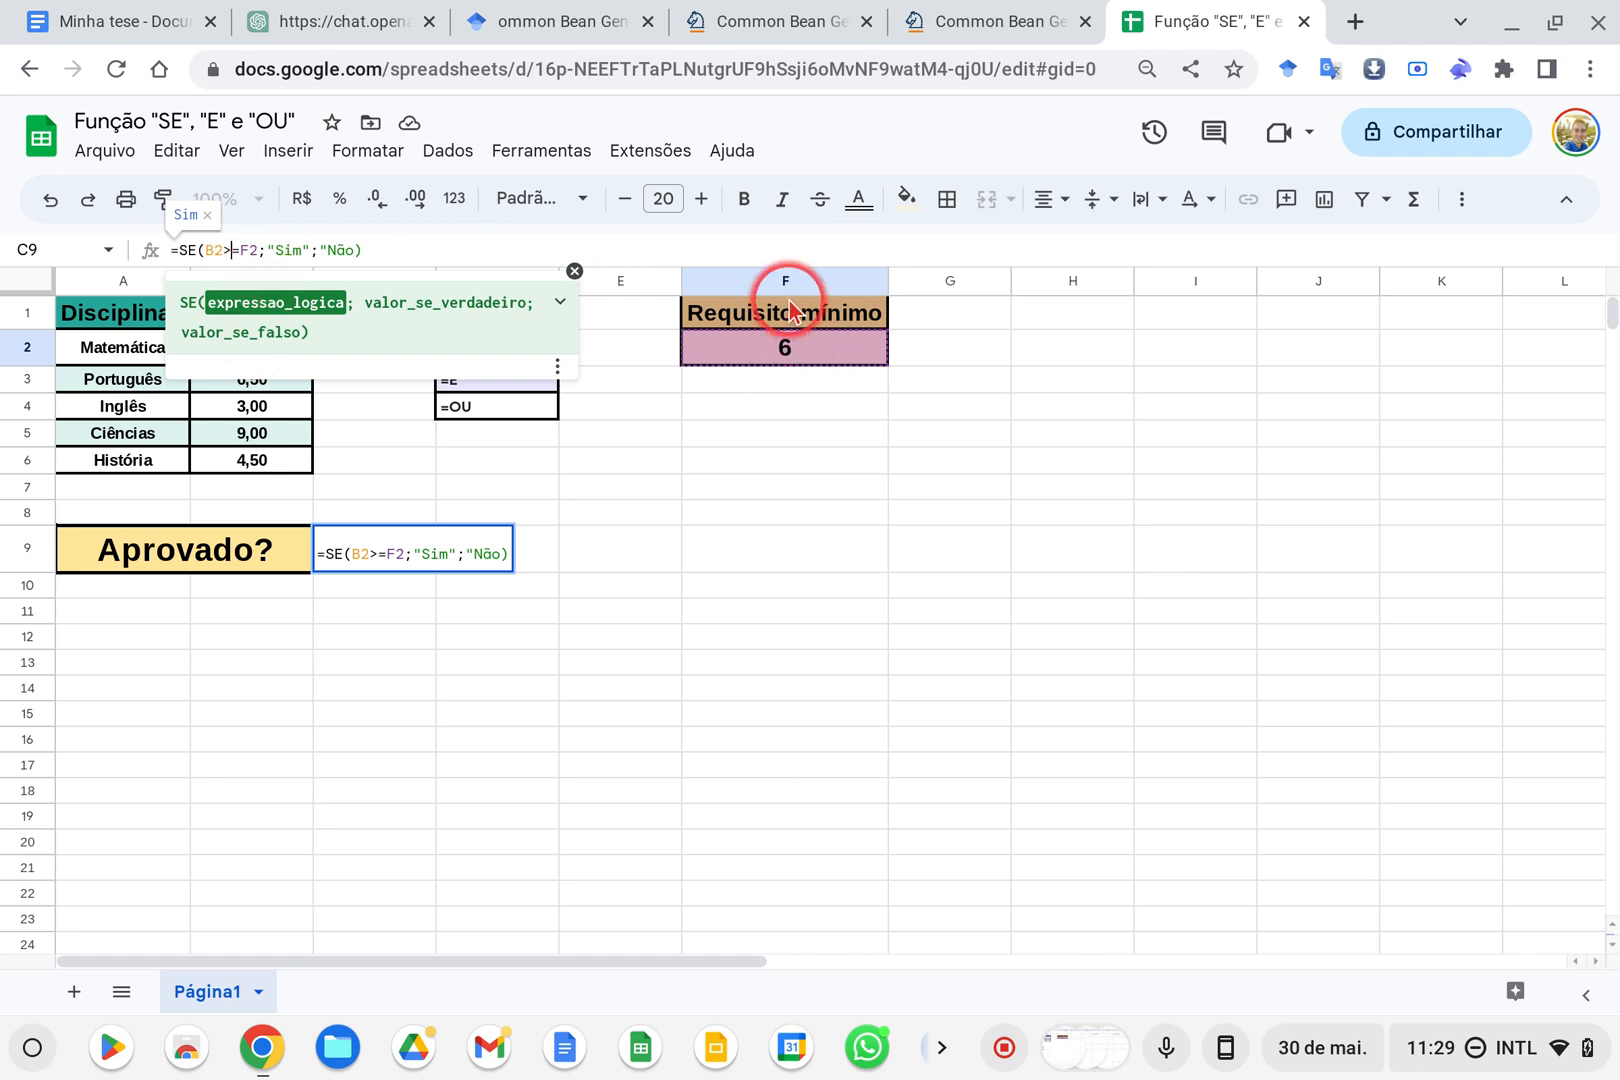
pyautogui.click(281, 250)
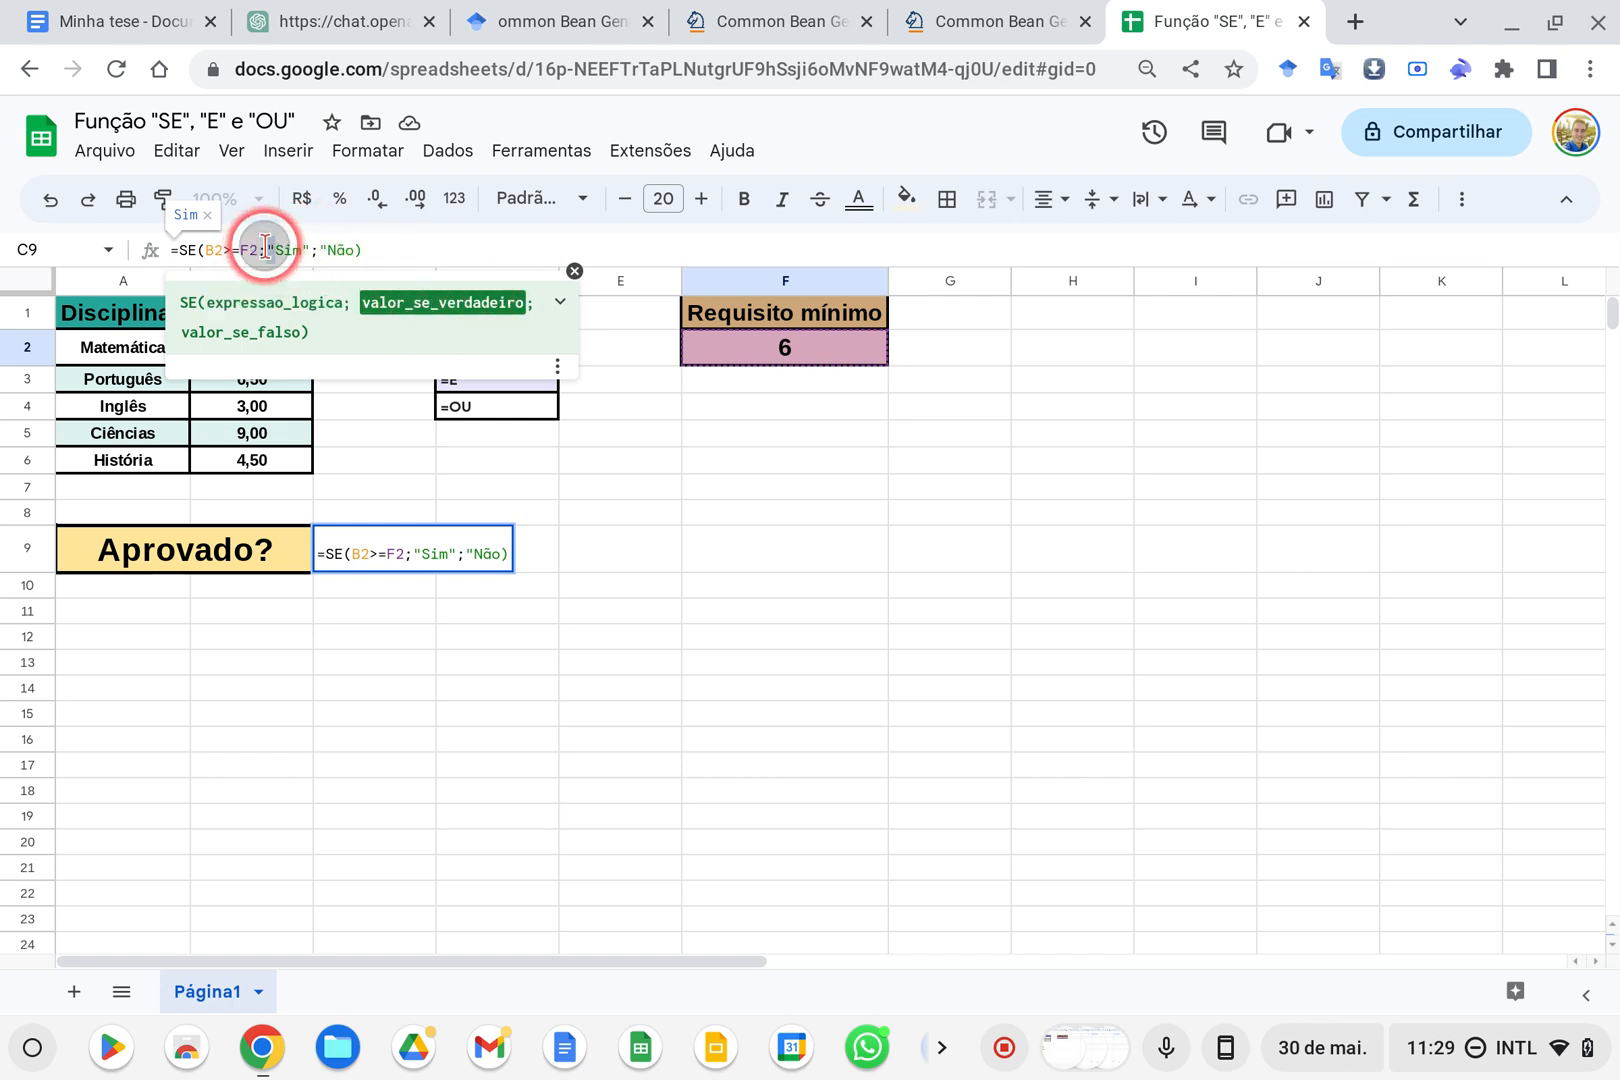
pyautogui.moveTo(264, 249); pyautogui.dragTo(307, 250)
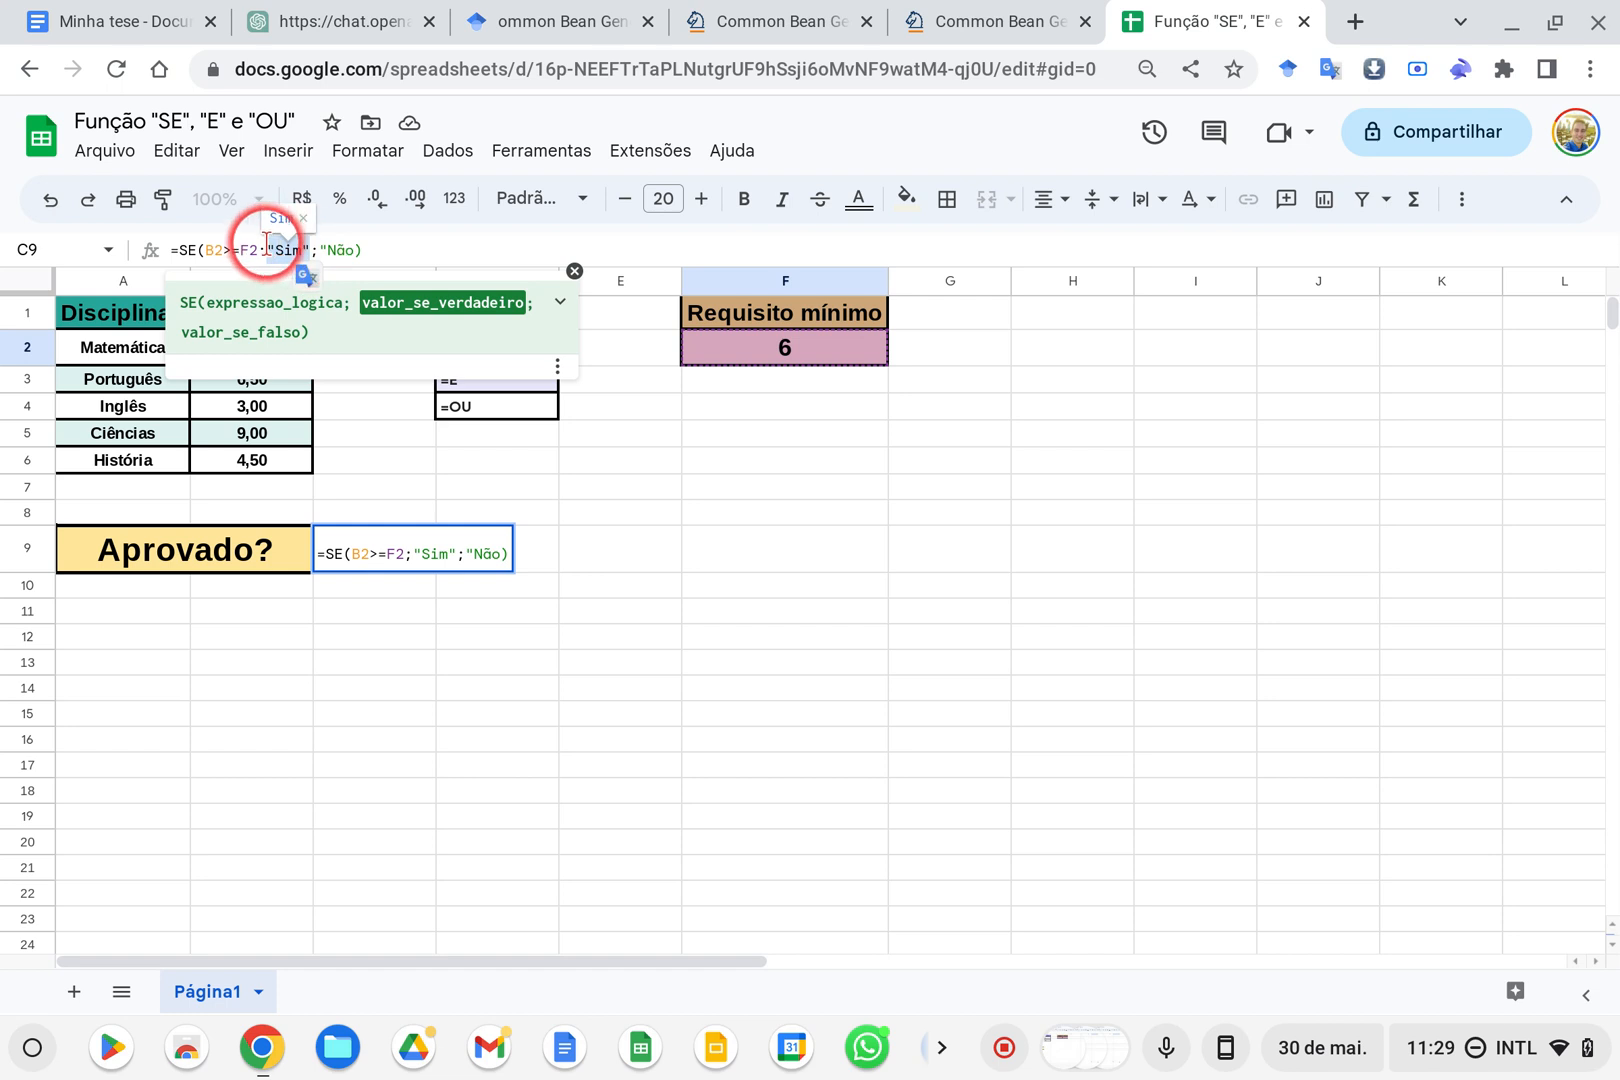
pyautogui.click(272, 250)
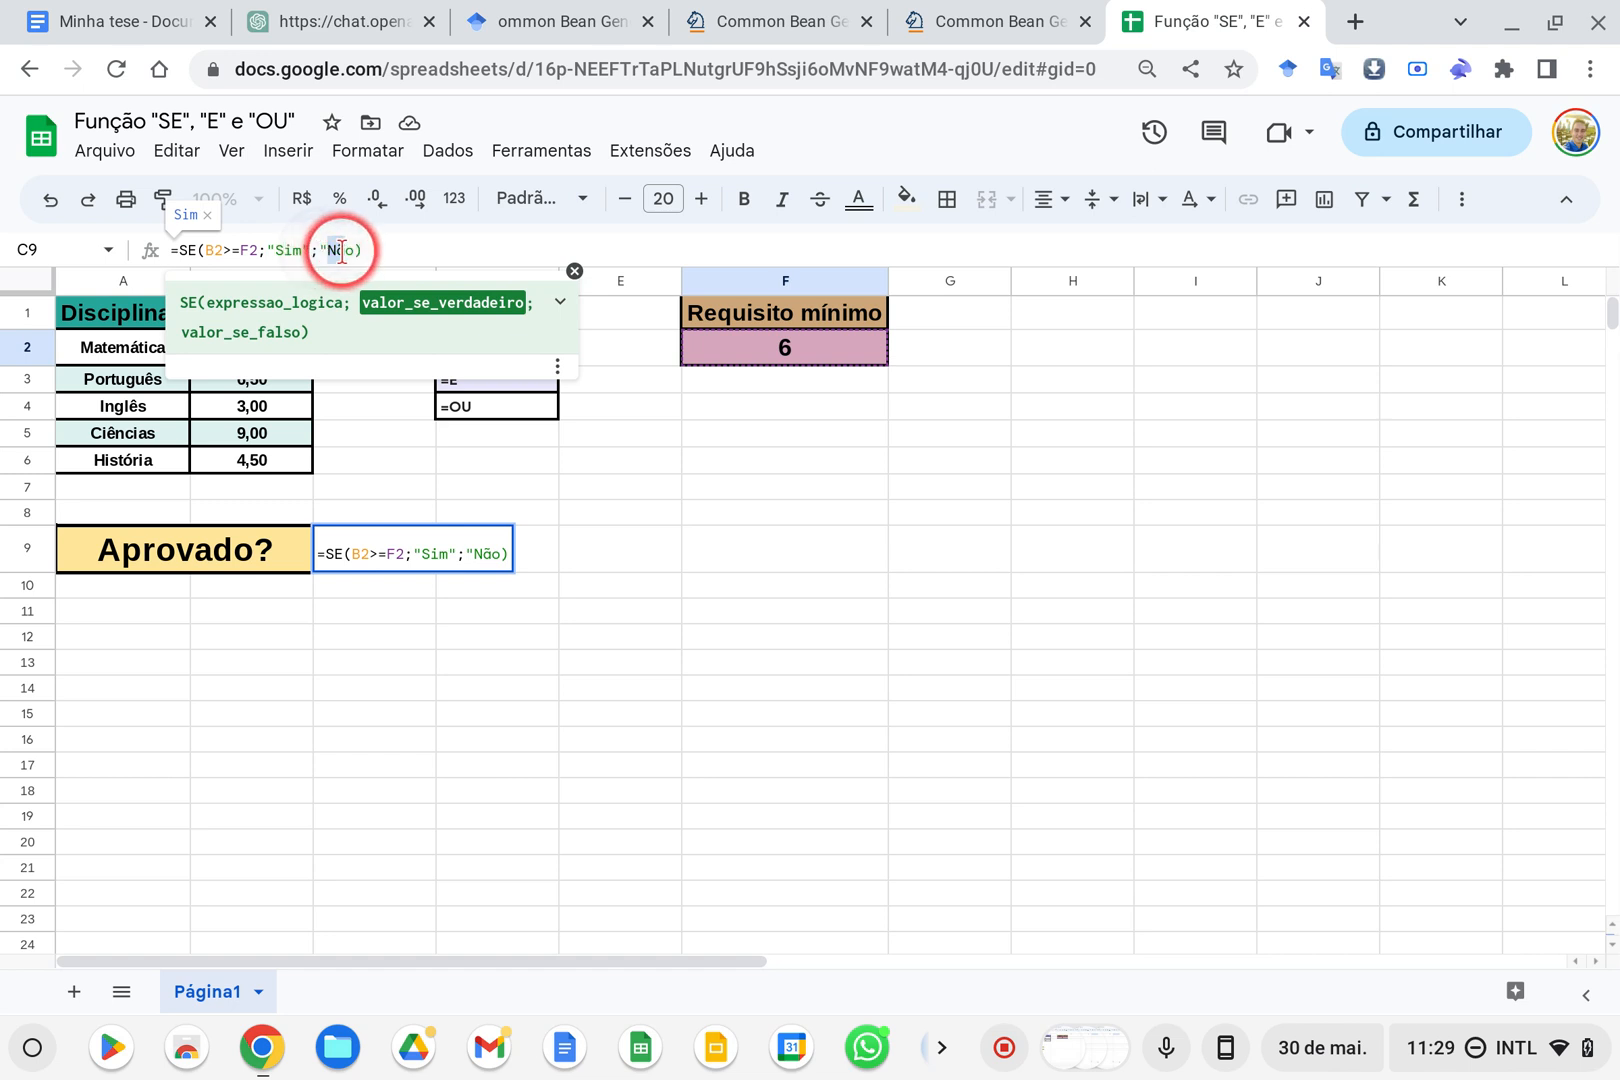
# Add the missing closing quotation mark after Não and commit the formula =SE(B2>=F2;"Sim";"Não") in C9
pyautogui.click(356, 250)
pyautogui.write('"')
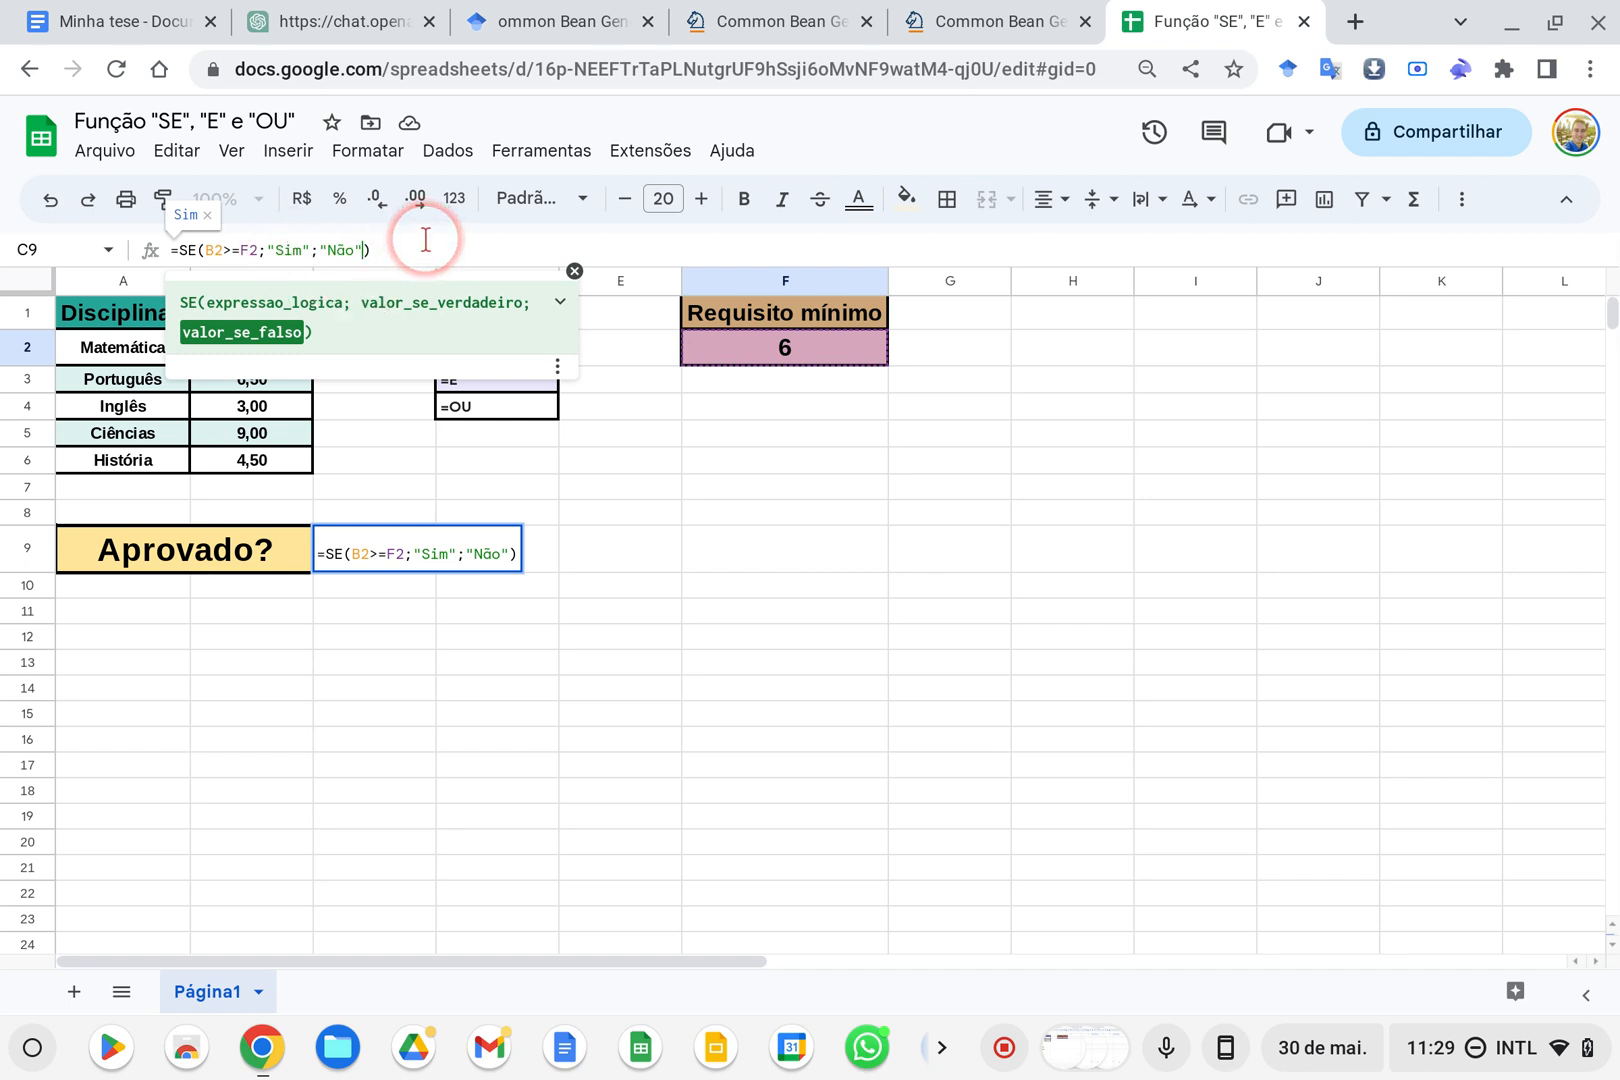
pyautogui.press('Return')
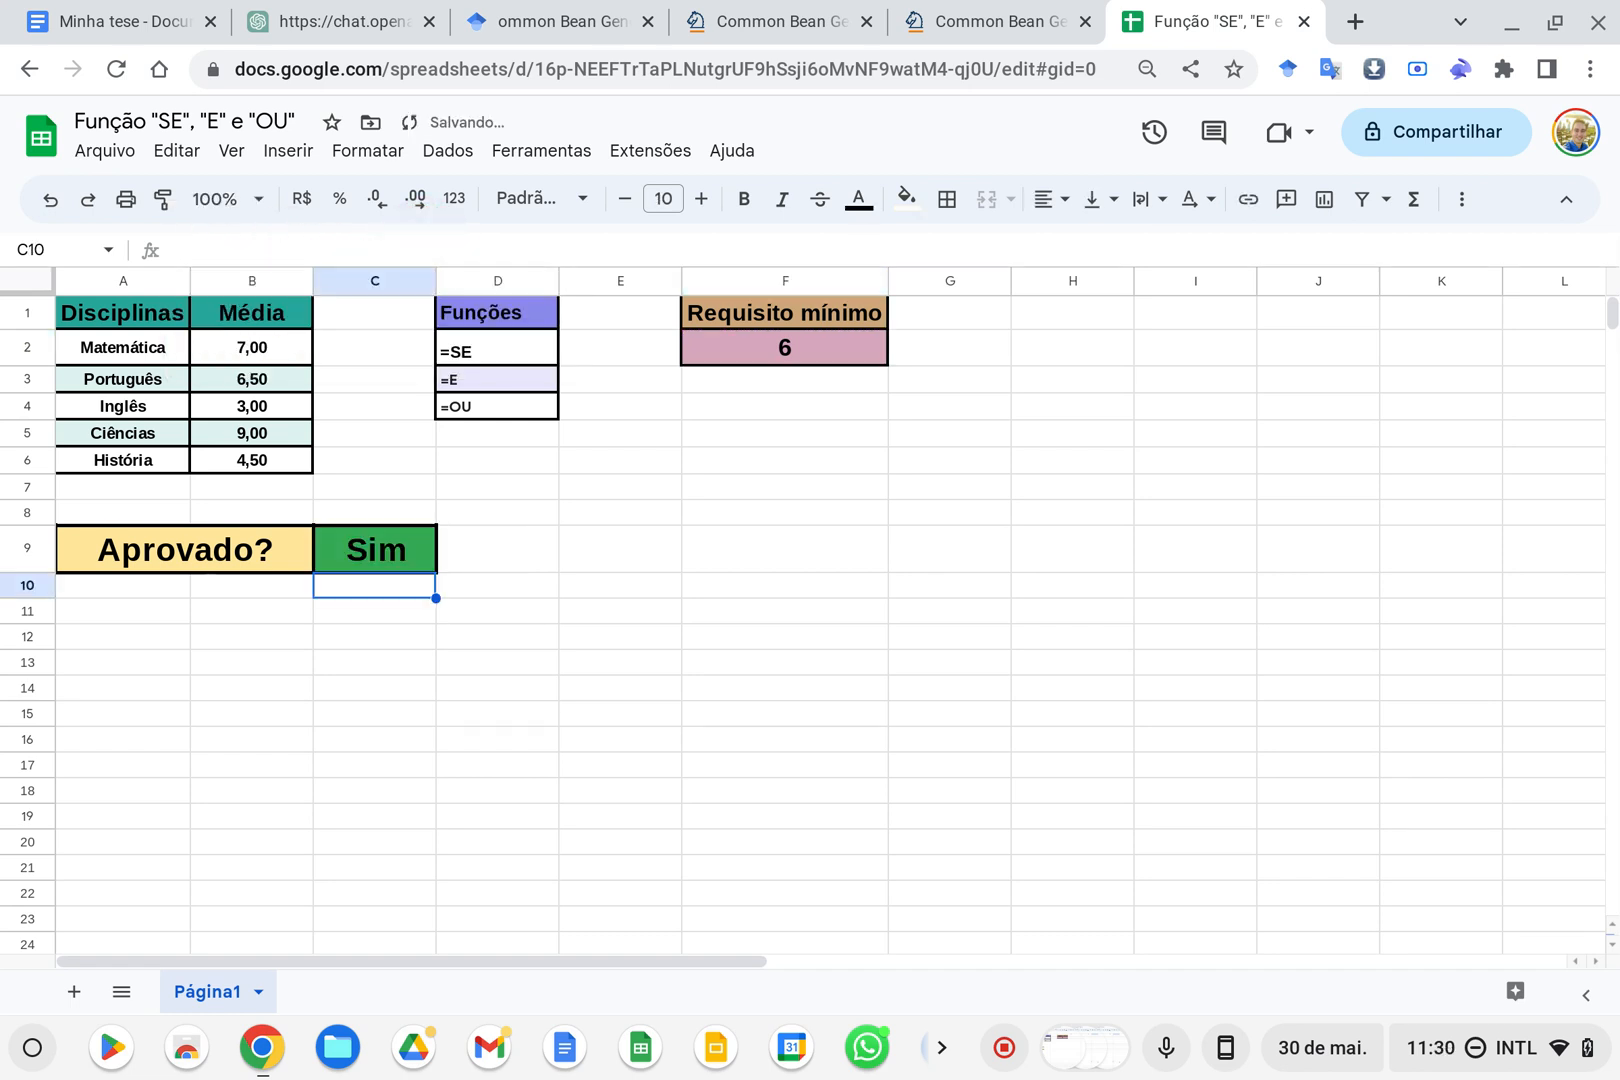
# Try the C9 formula with 1 and 2 as the SE results instead of the texts, and undo the replacement
pyautogui.click(380, 550)
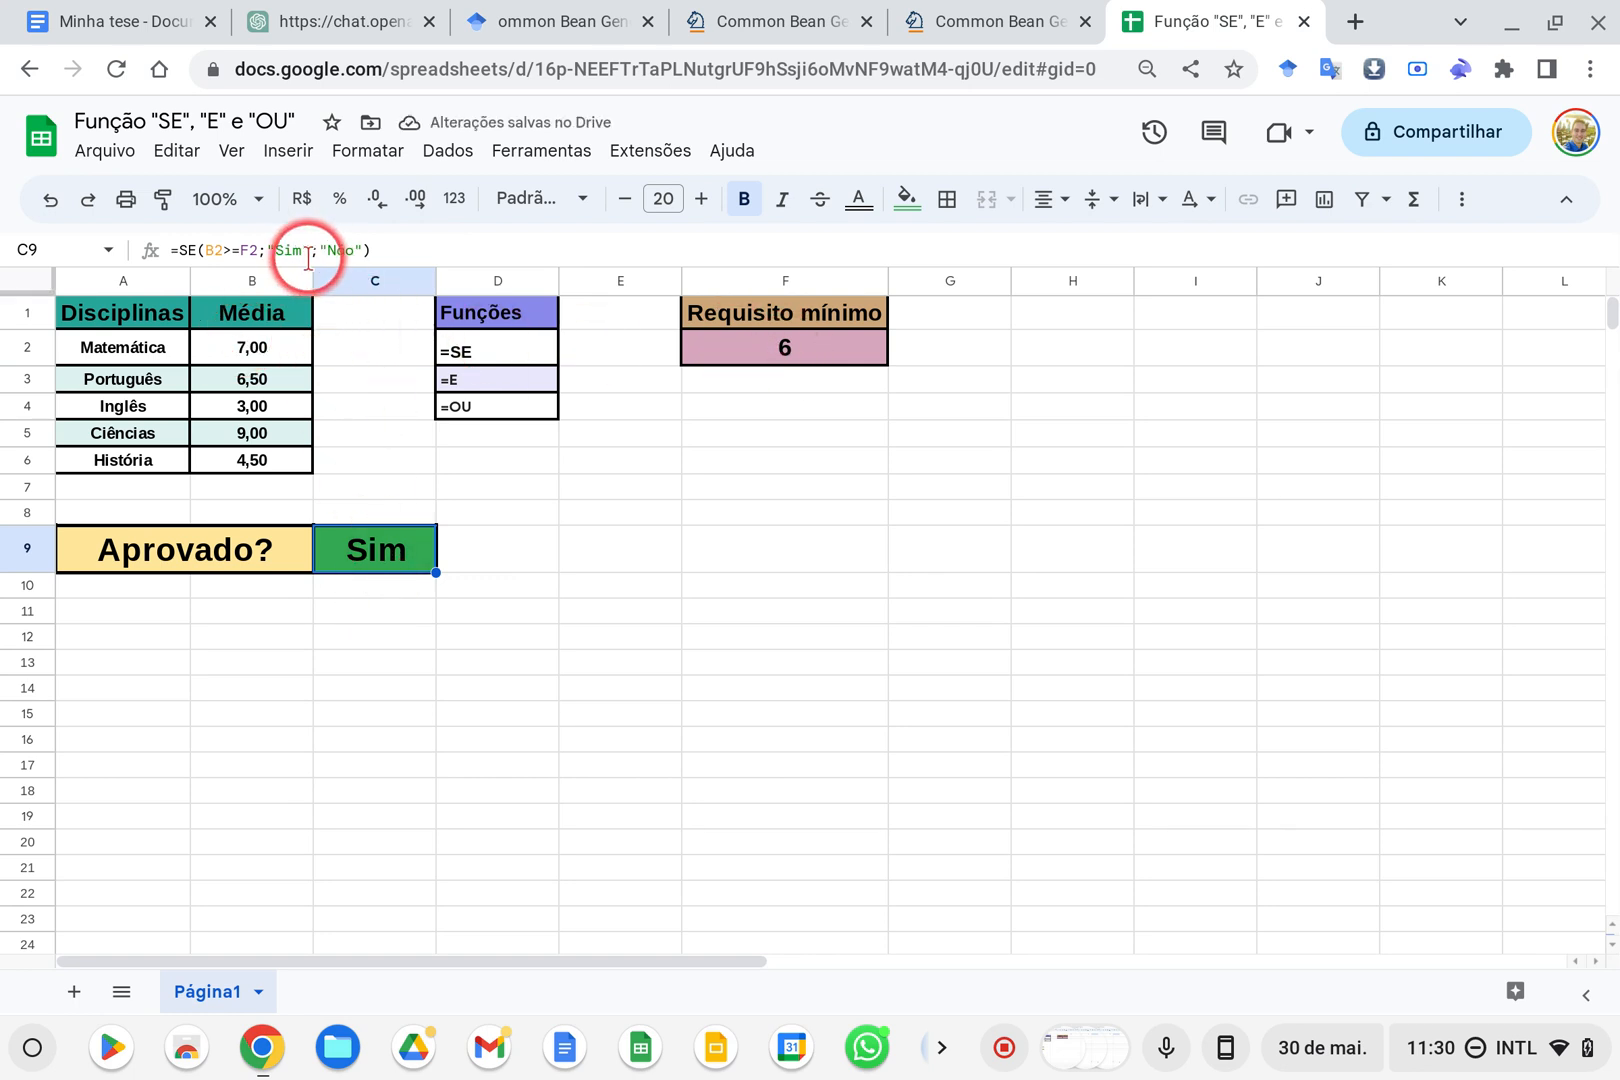
pyautogui.moveTo(268, 250); pyautogui.dragTo(362, 248)
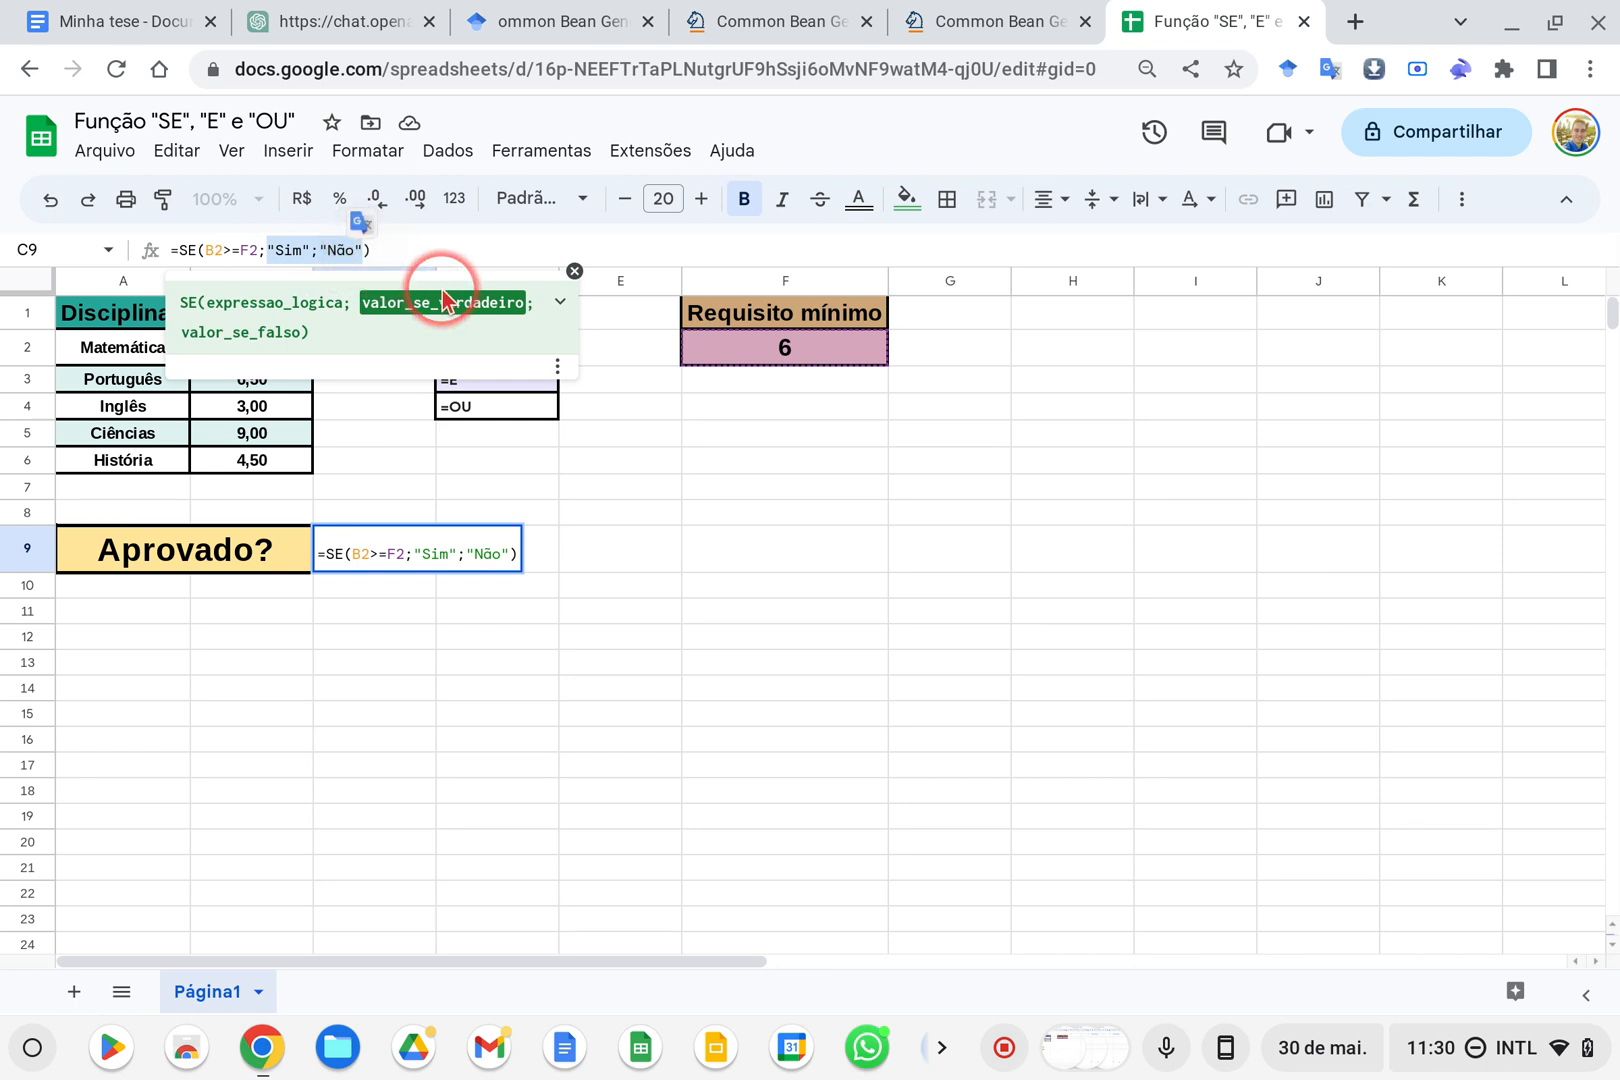
pyautogui.write('1')
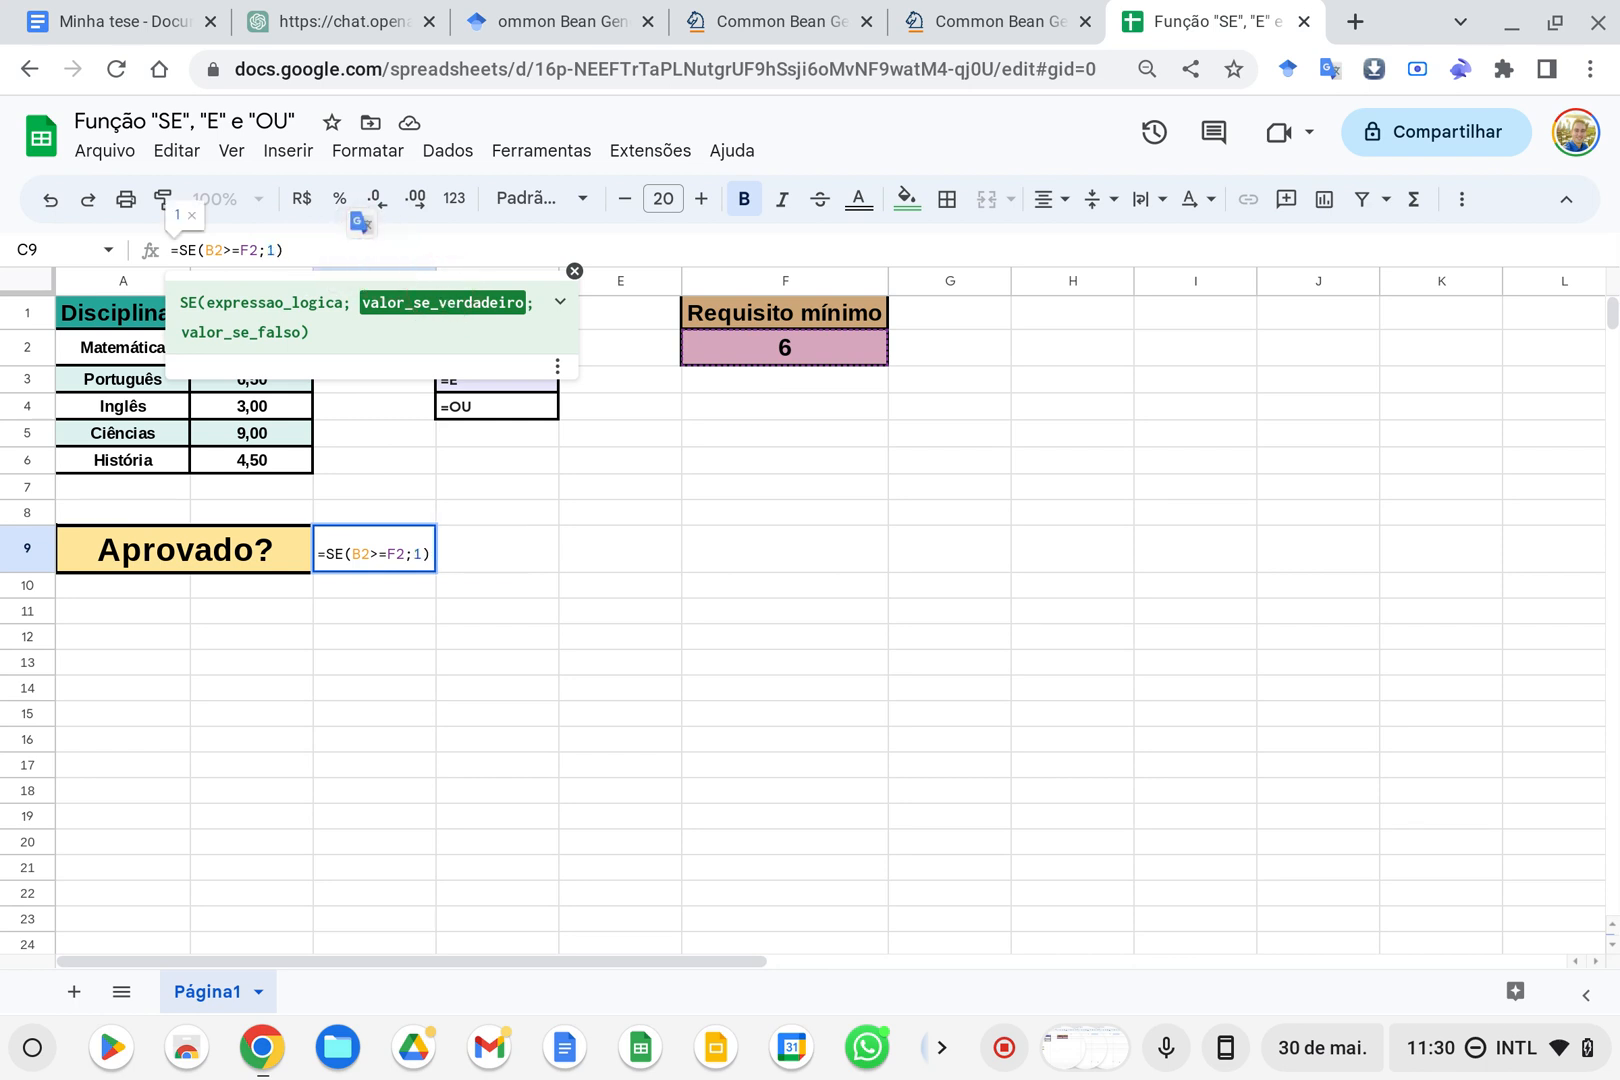
pyautogui.write(';2')
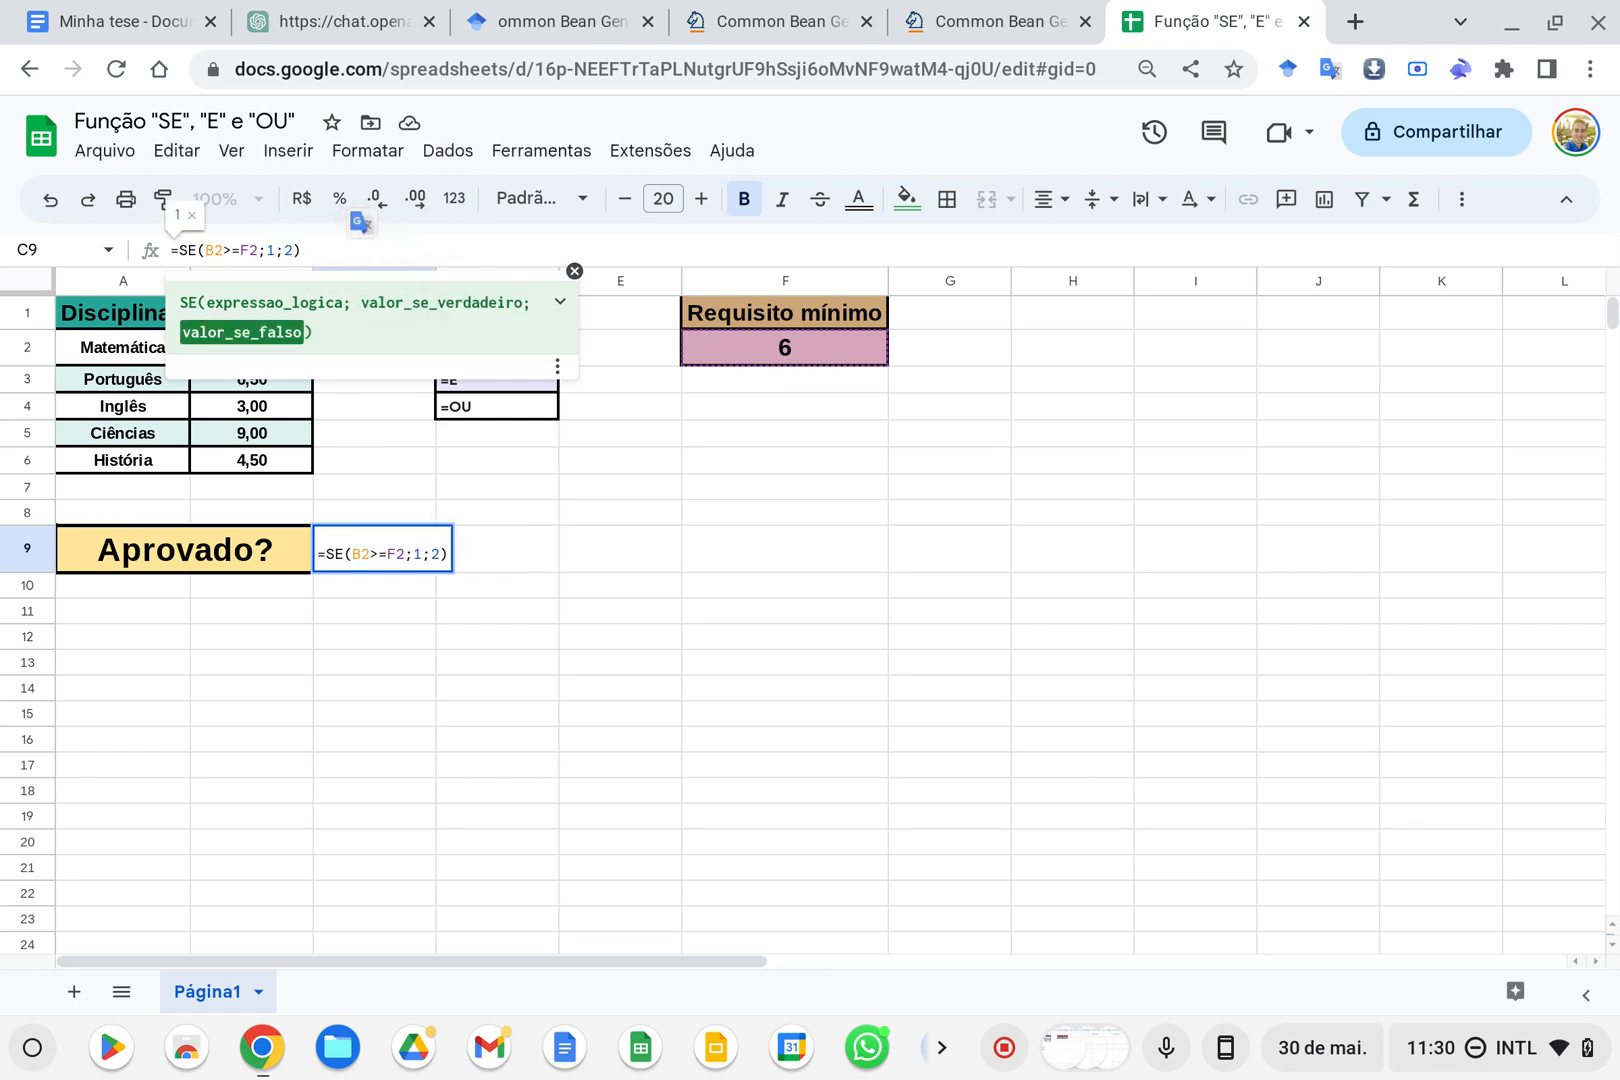
pyautogui.press('Return')
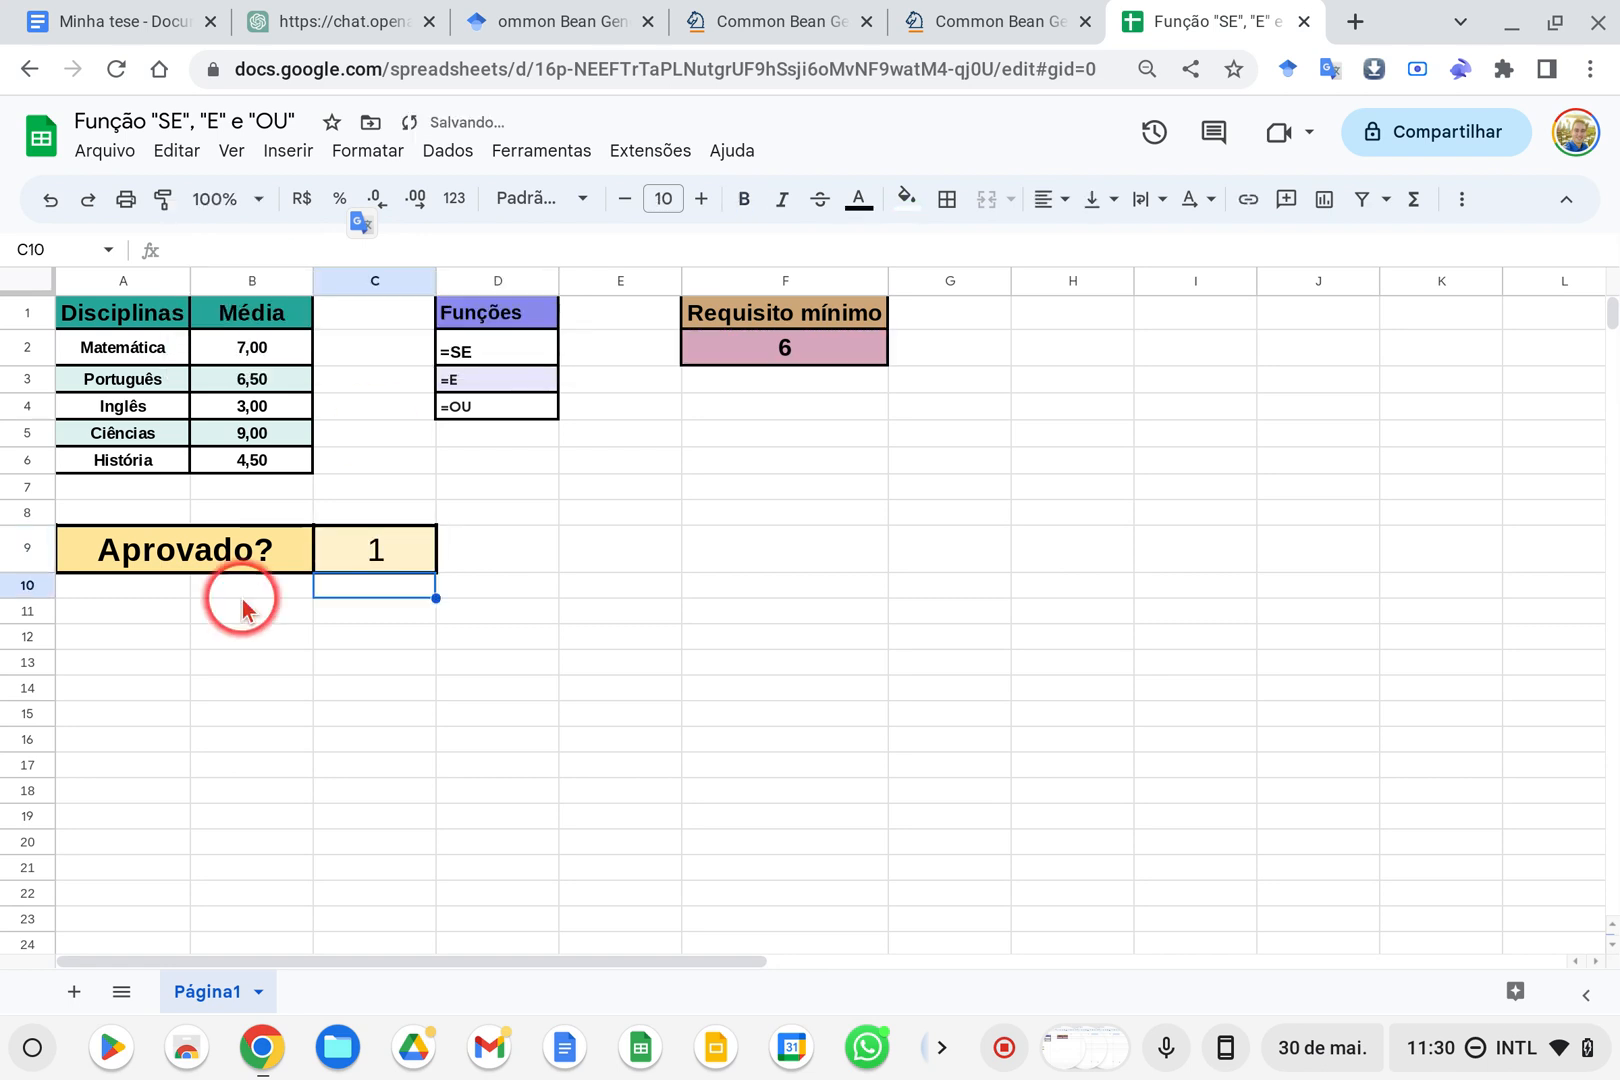
pyautogui.hotkey('ctrl', 'z')
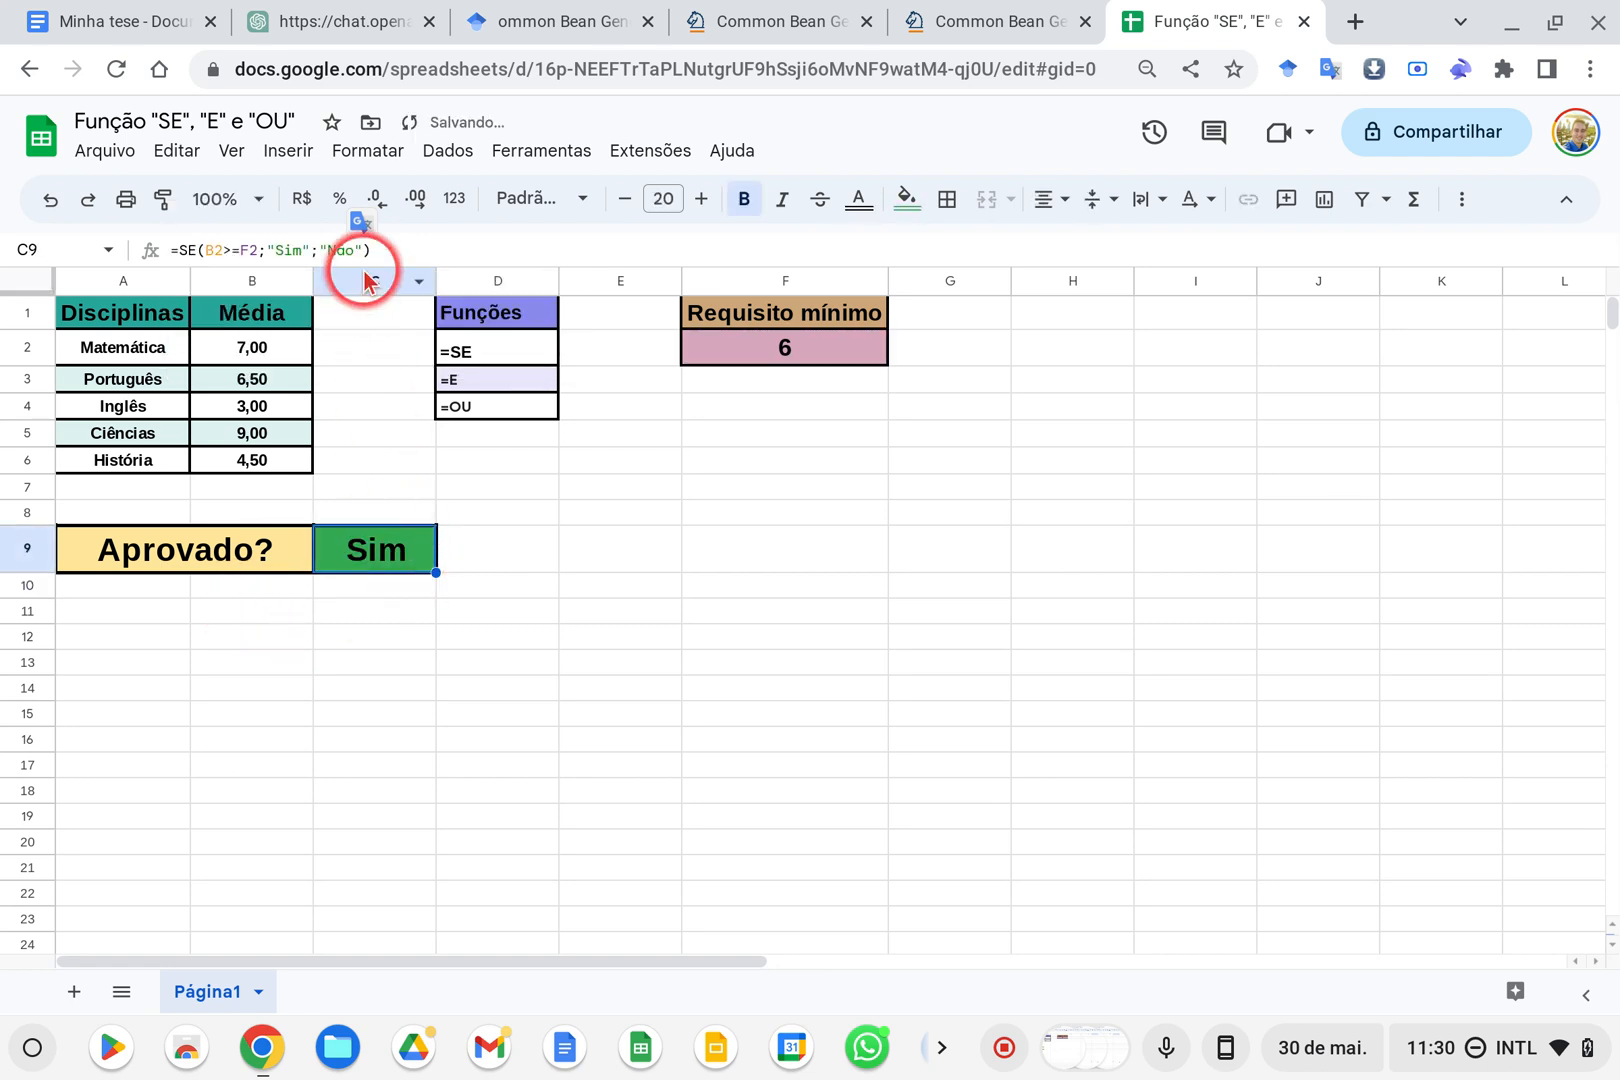
# Try the C9 formula without quotation marks around Sim and Não, committing =SE(B2>=F2;Sim;Não)
pyautogui.click(275, 249)
pyautogui.press('BackSpace')
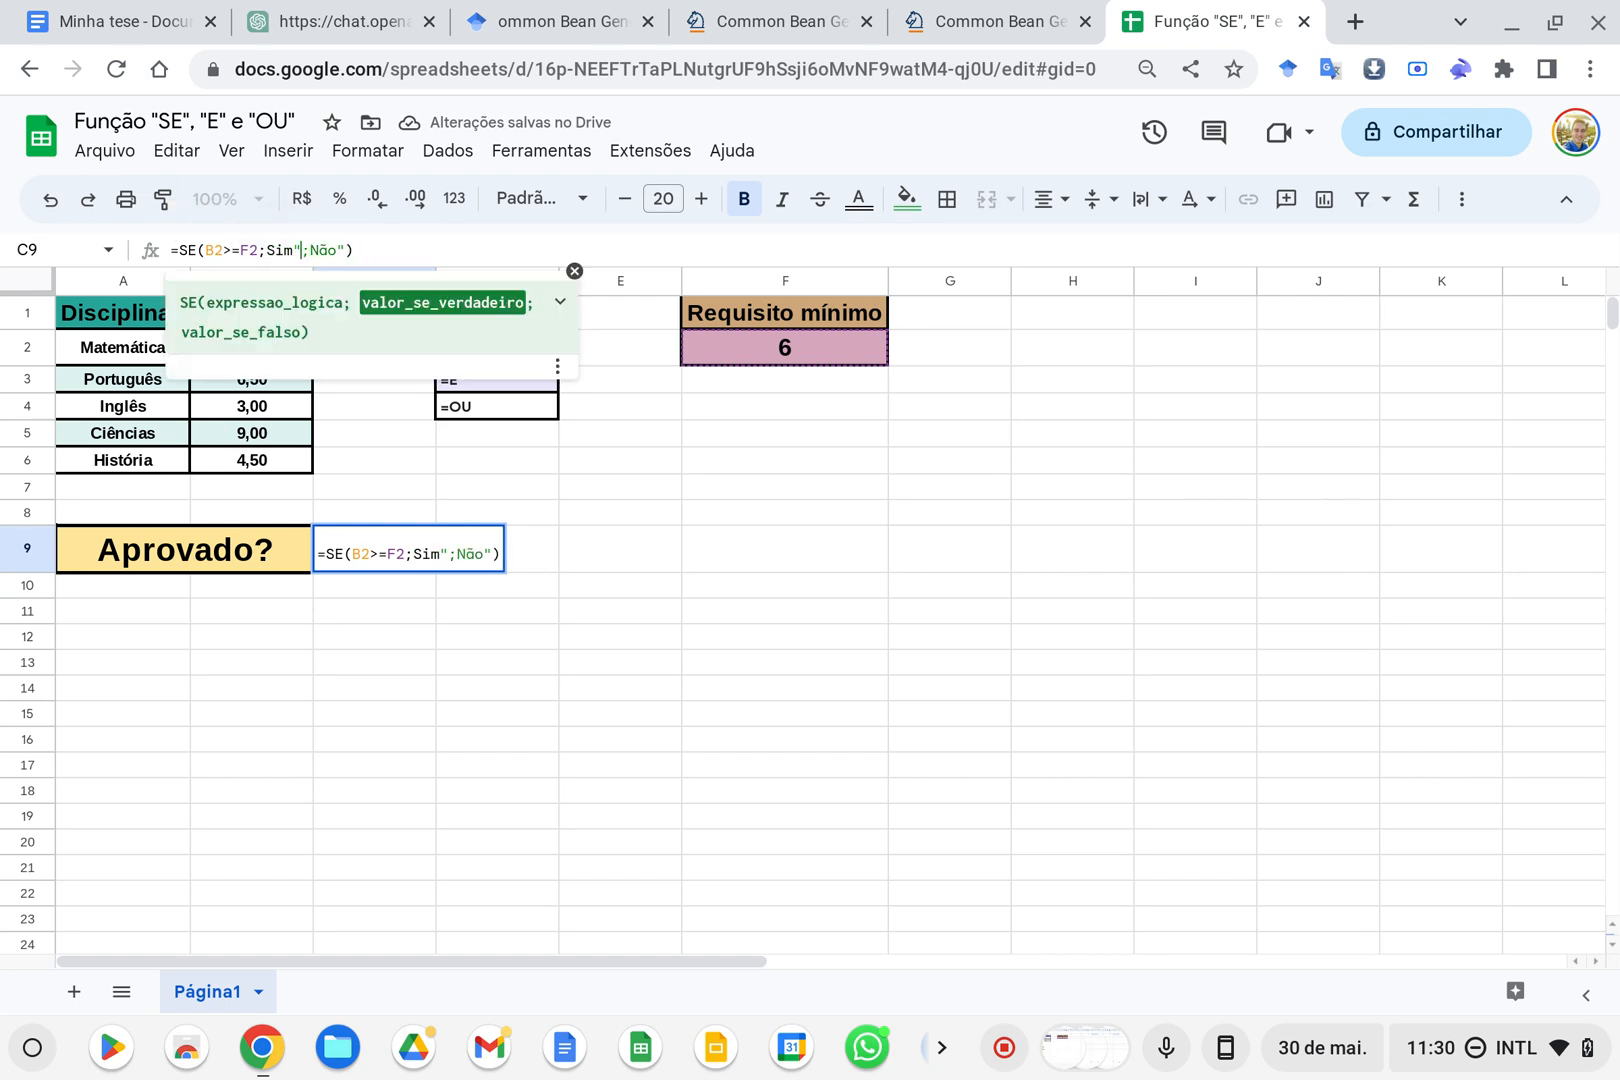
pyautogui.press('BackSpace')
pyautogui.press('Right')
pyautogui.press('Right')
pyautogui.press('Right')
pyautogui.press('Right')
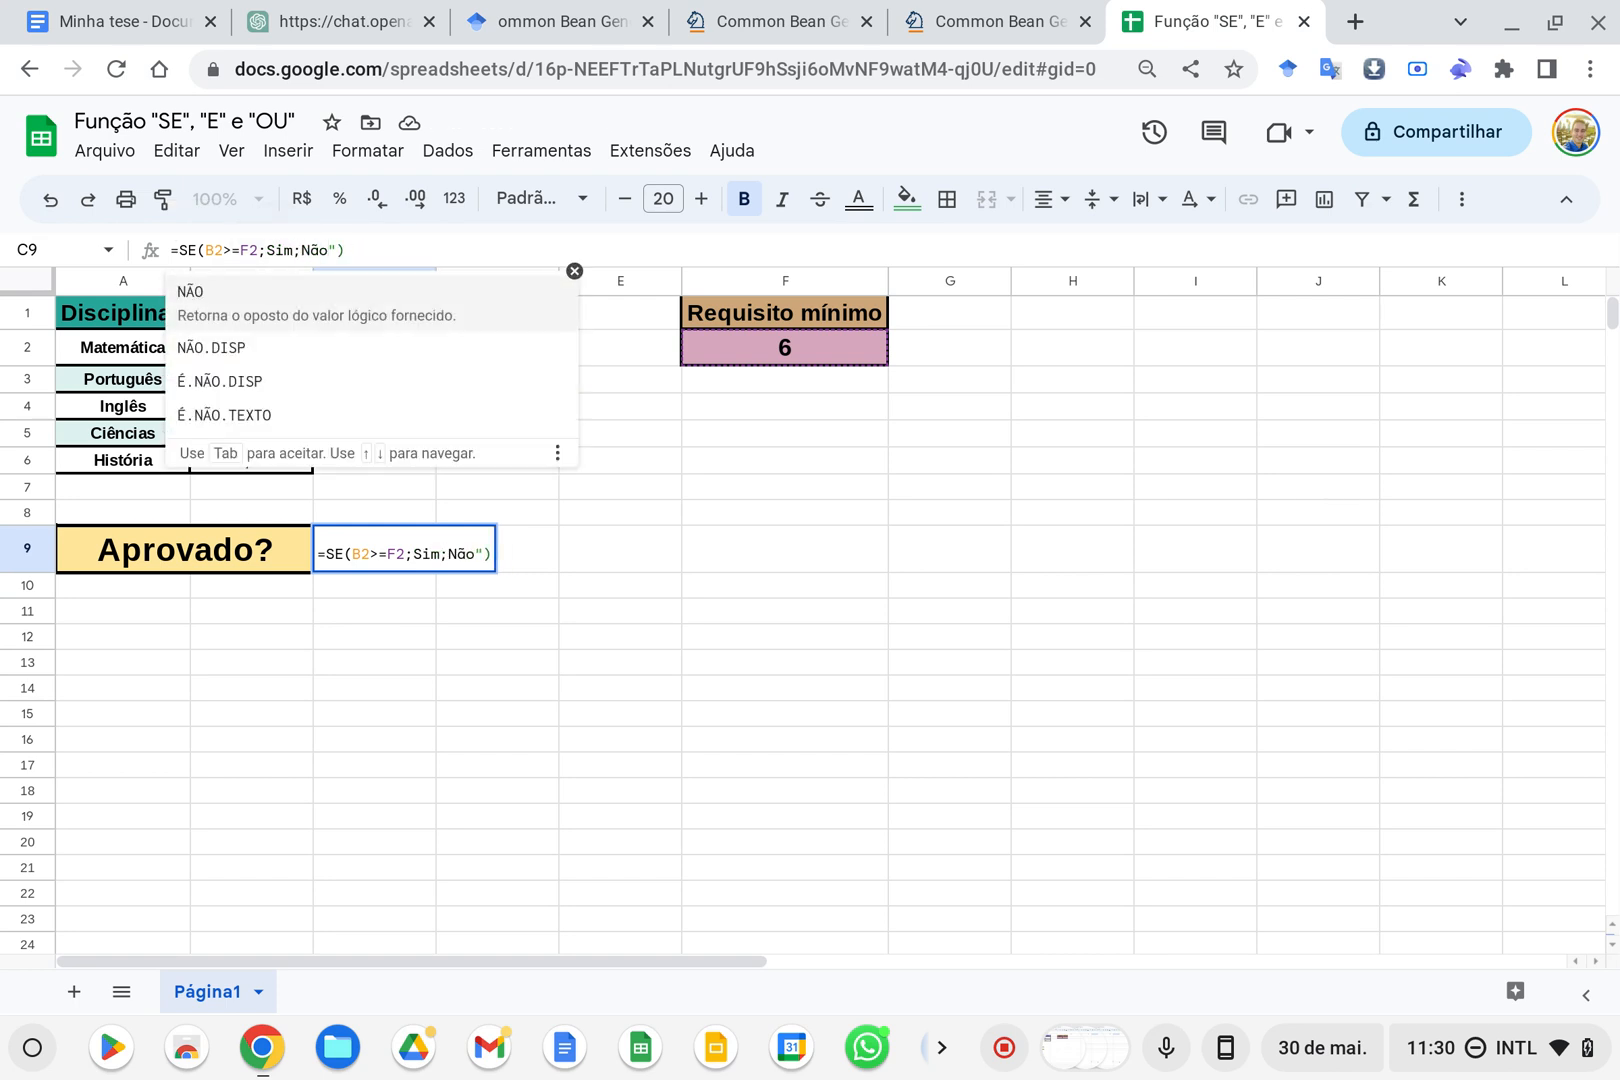
pyautogui.press('Delete')
pyautogui.press('Tab')
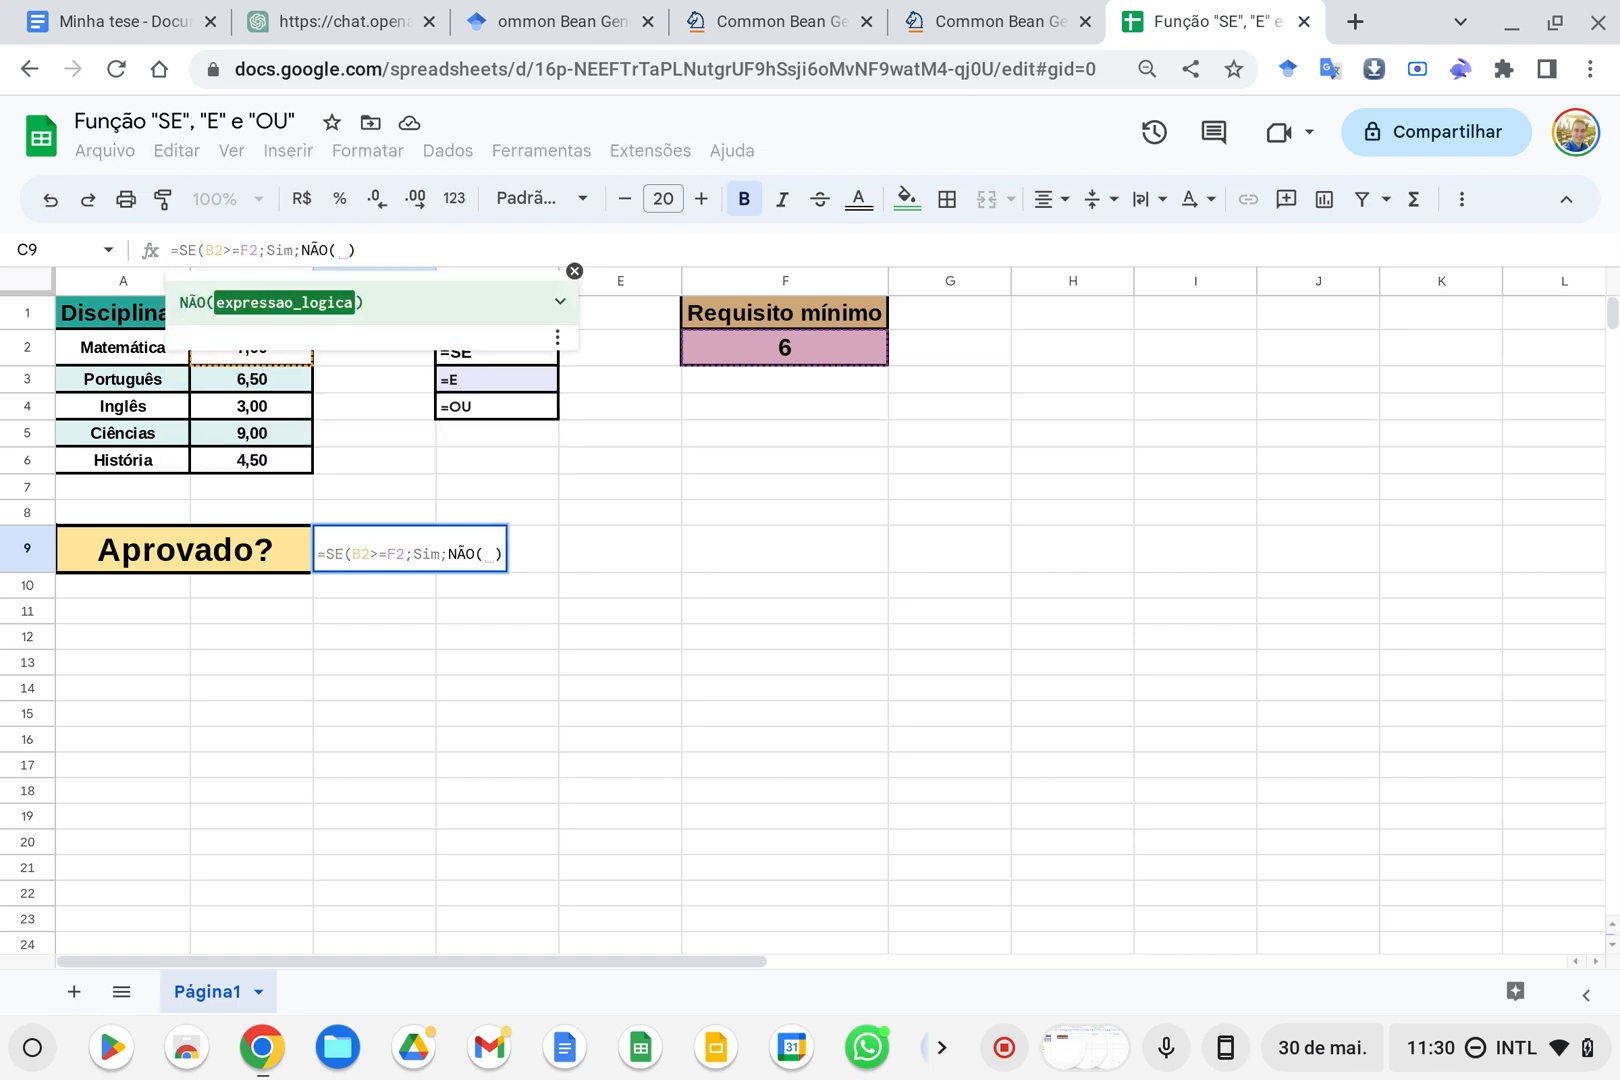
pyautogui.press('BackSpace')
pyautogui.press('BackSpace')
pyautogui.press('BackSpace')
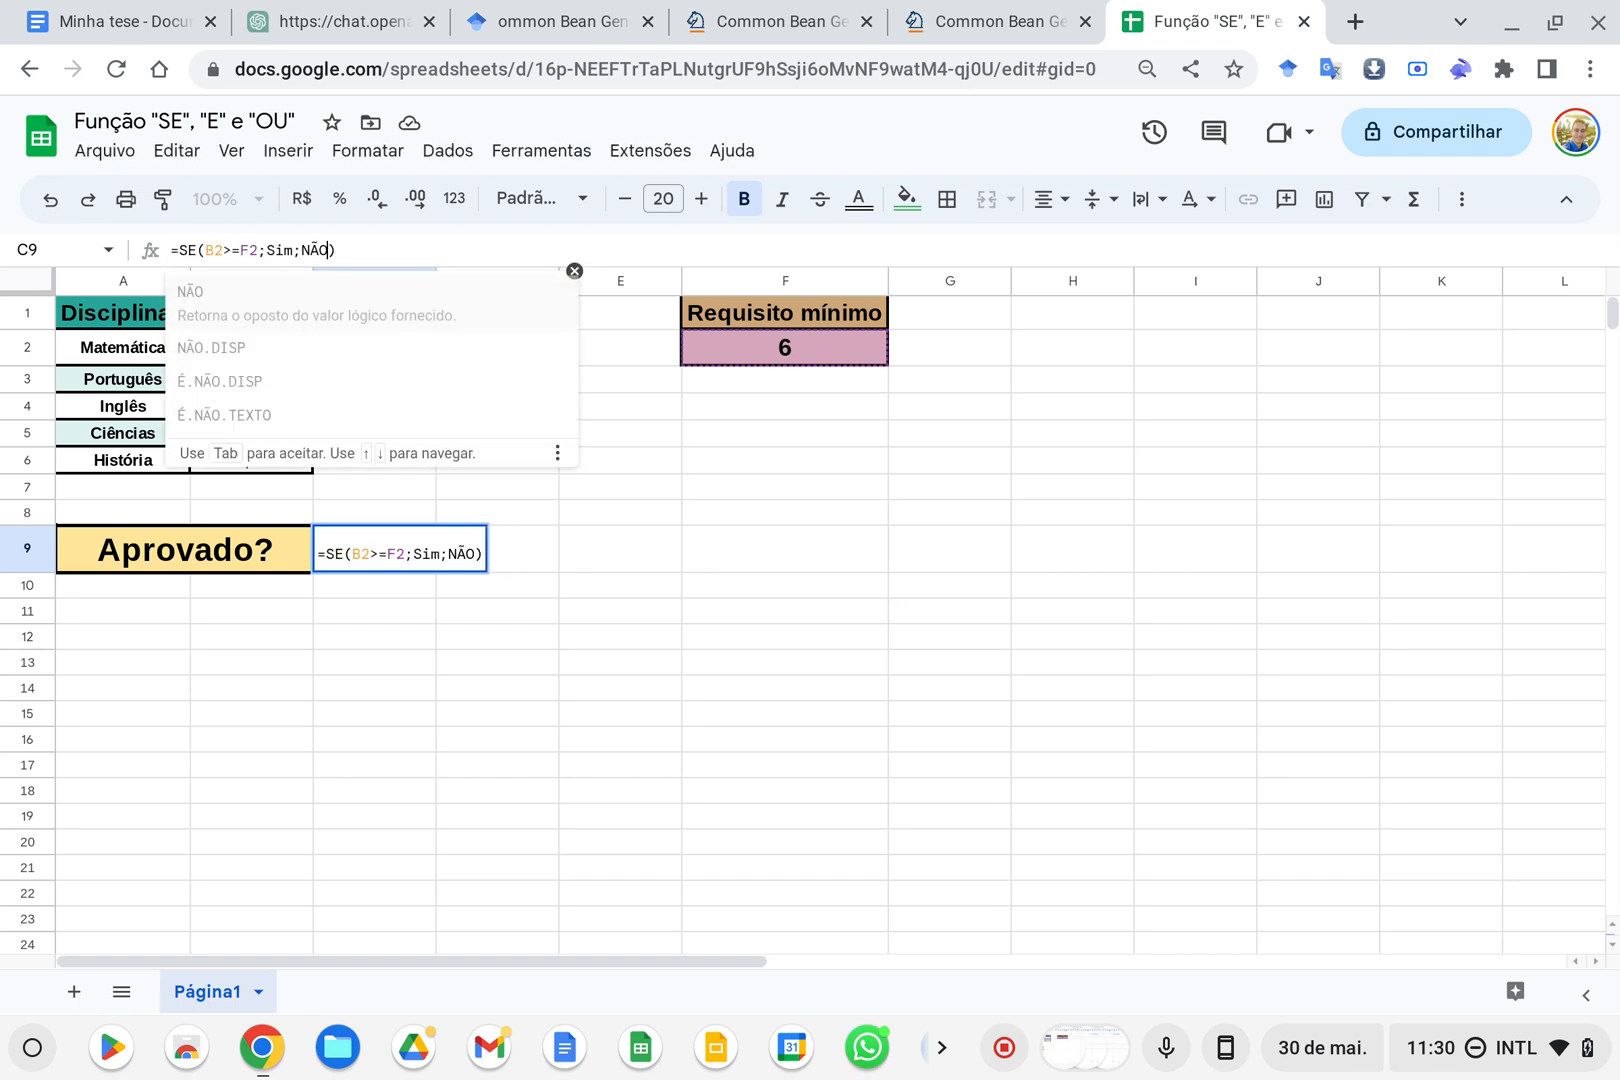
pyautogui.write('ão')
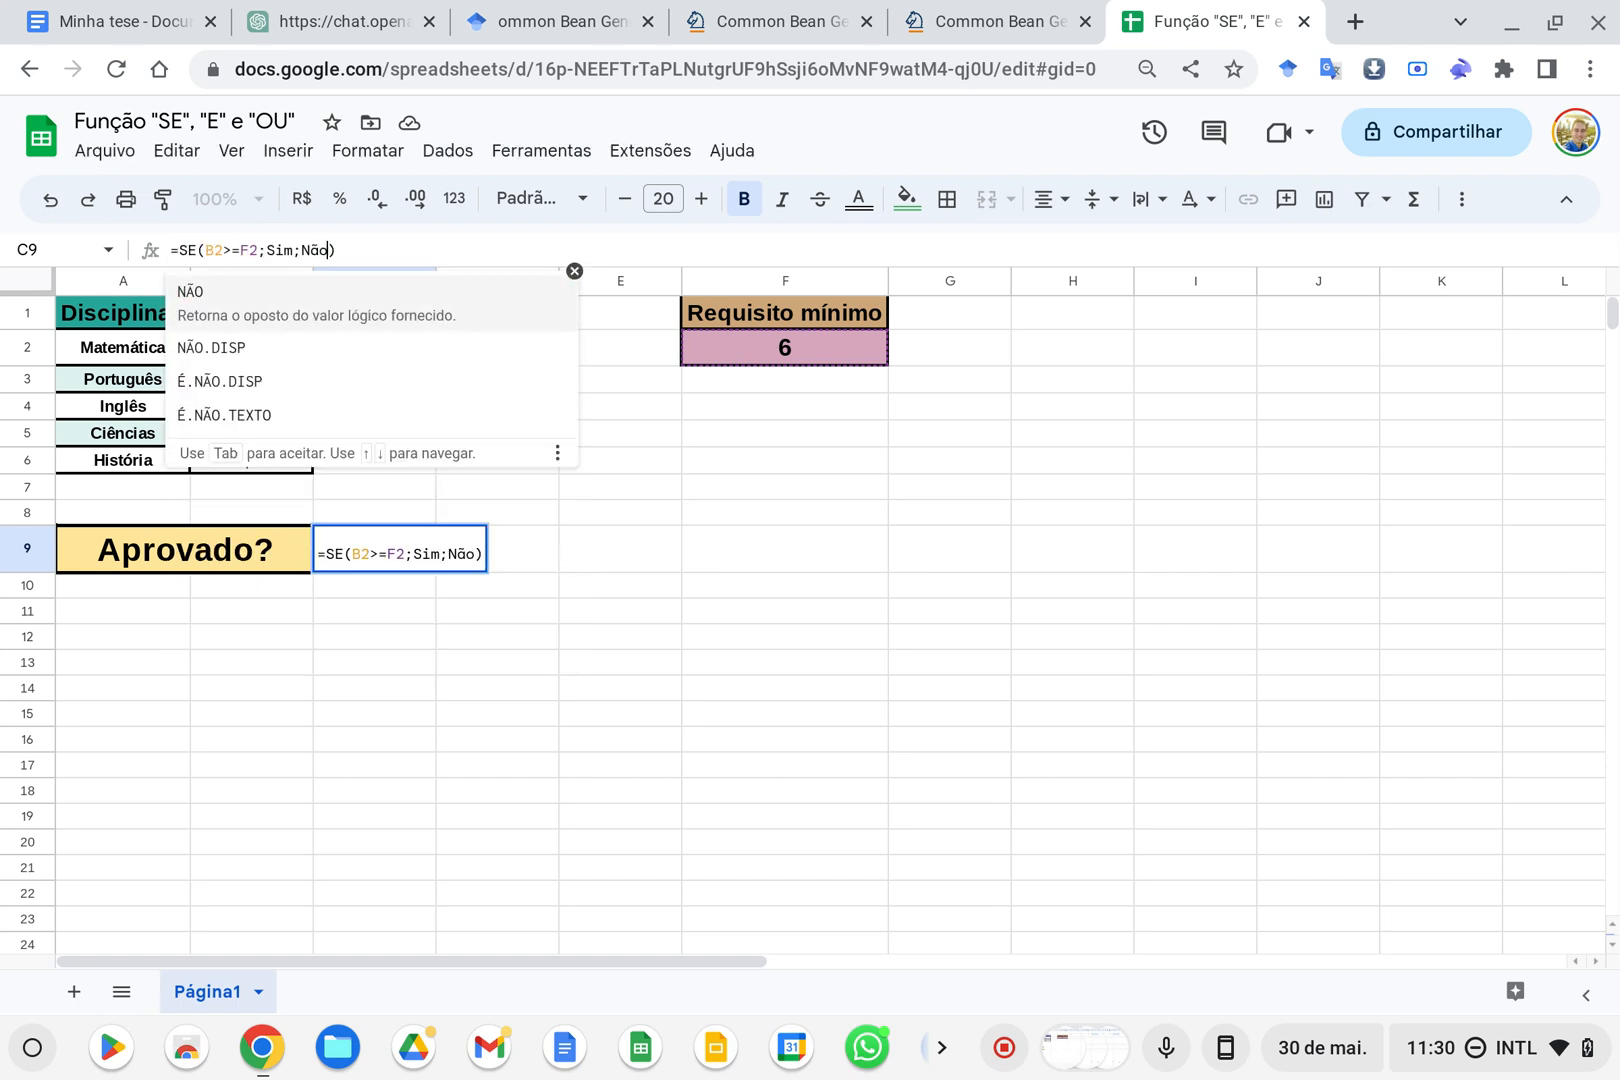
pyautogui.press('Right')
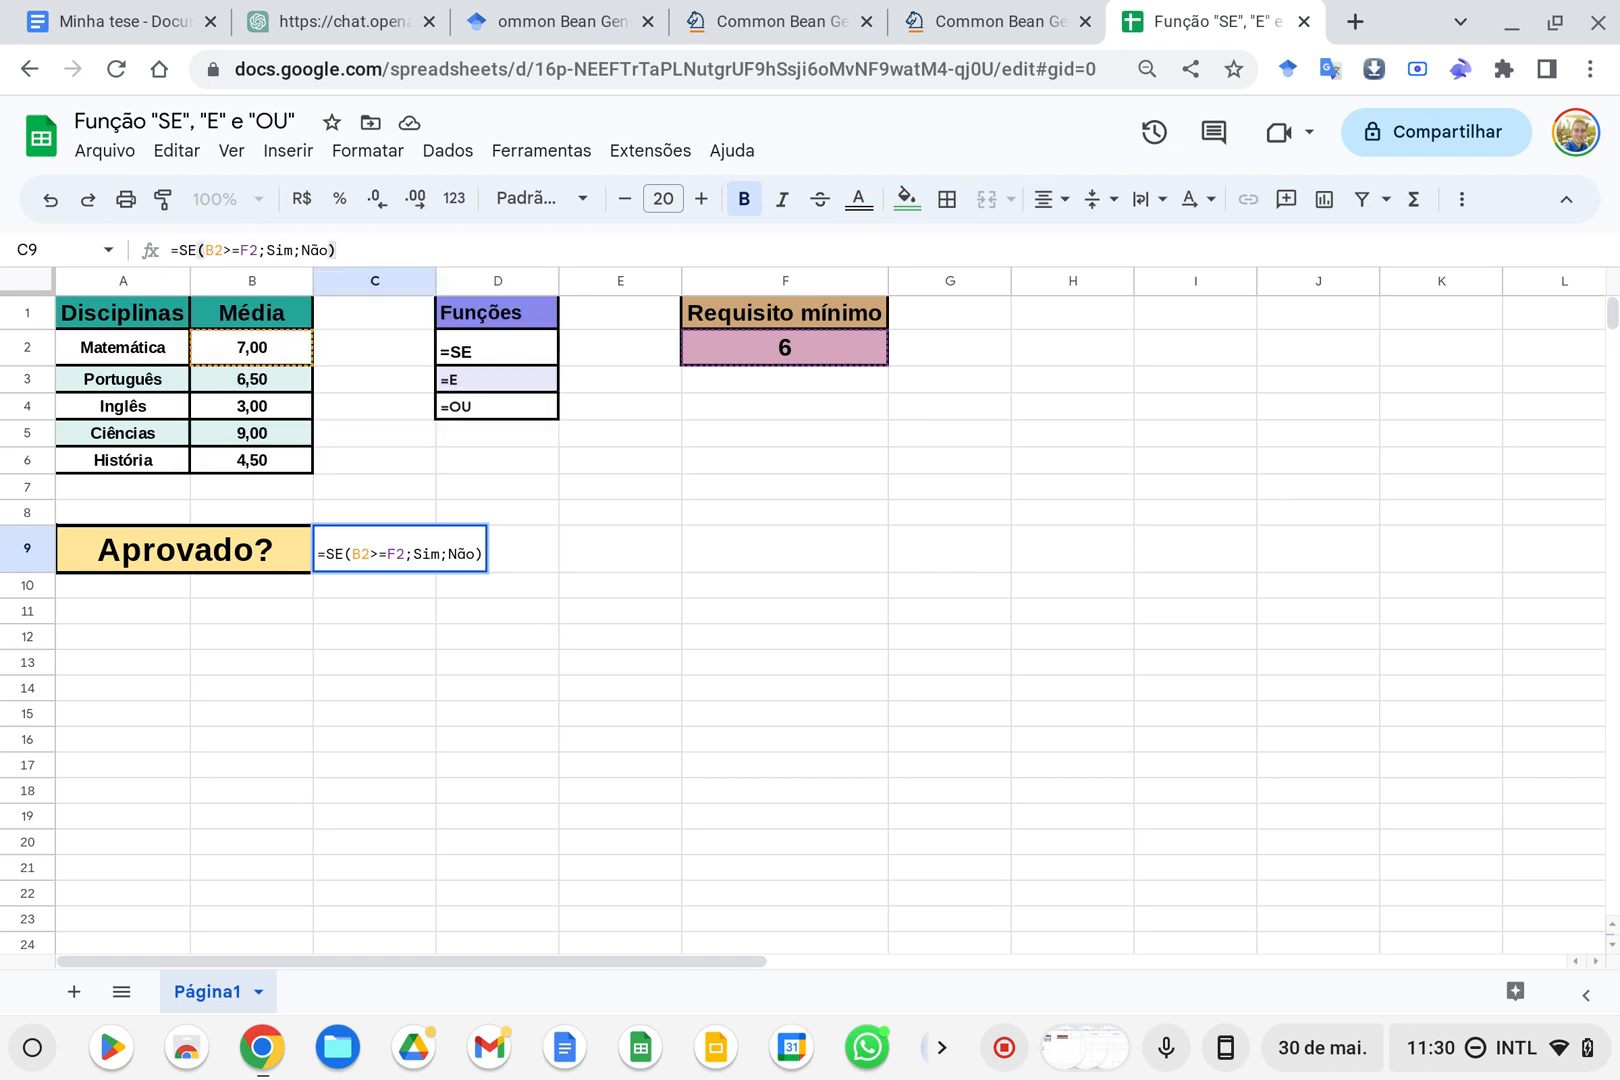
pyautogui.press('Return')
pyautogui.press('Up')
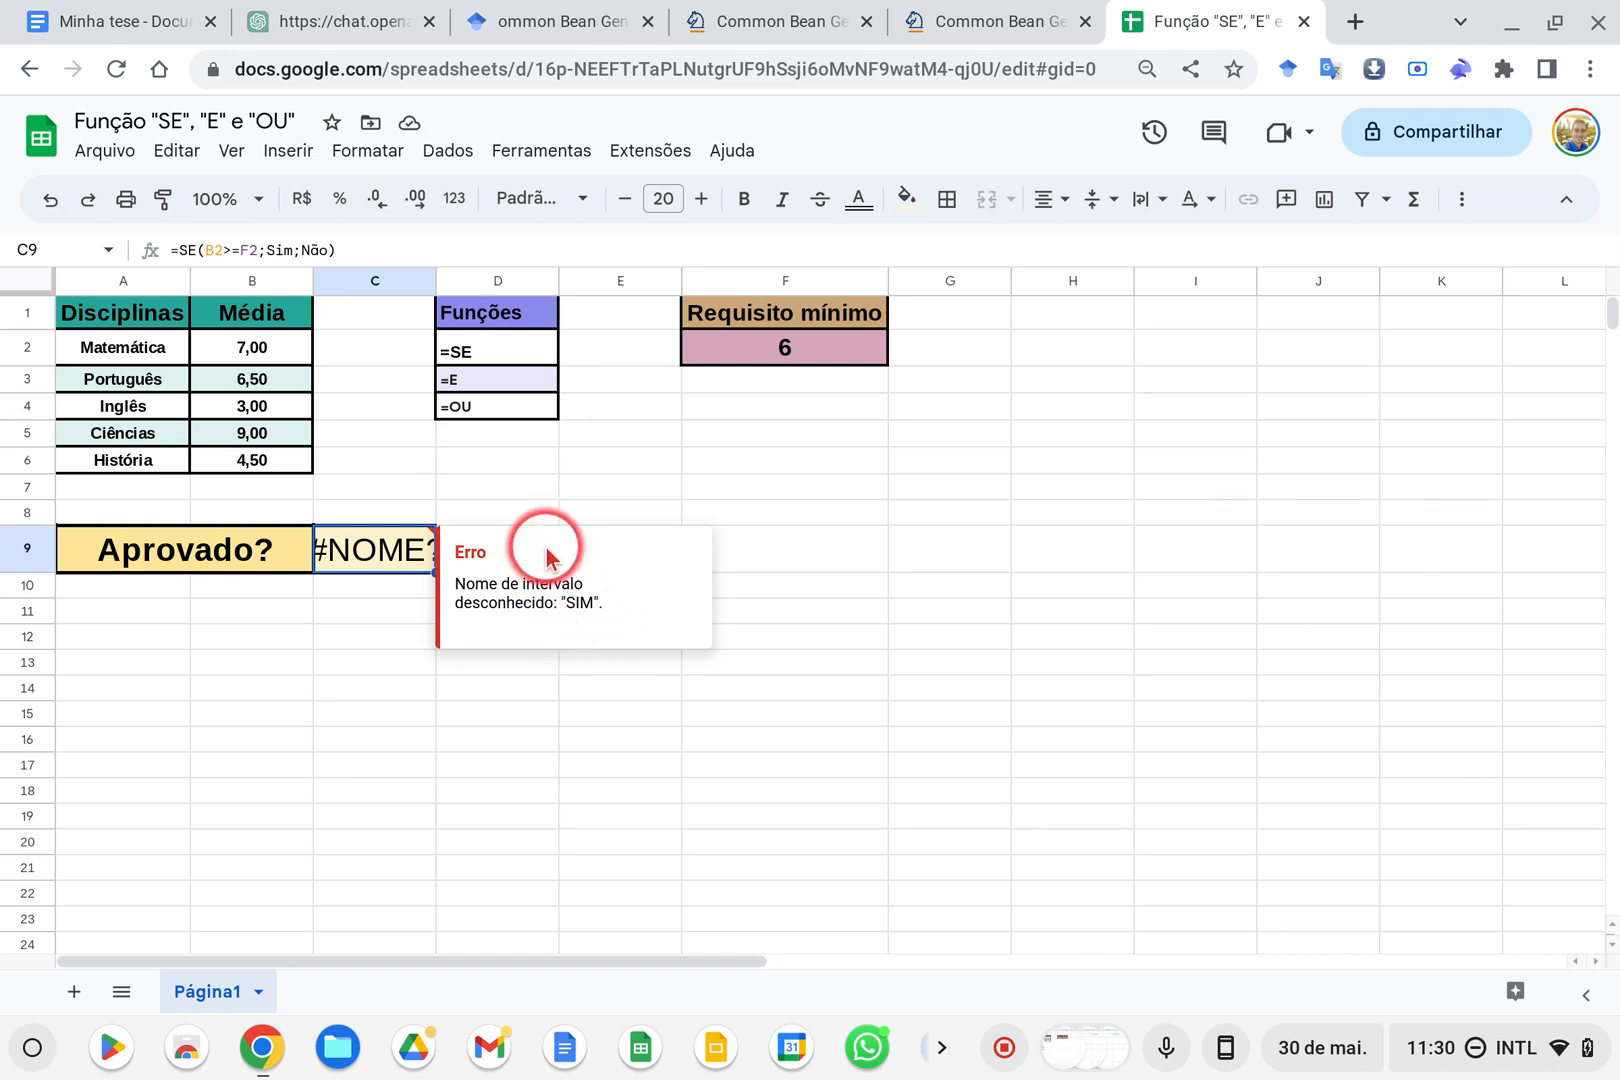
pyautogui.click(266, 250)
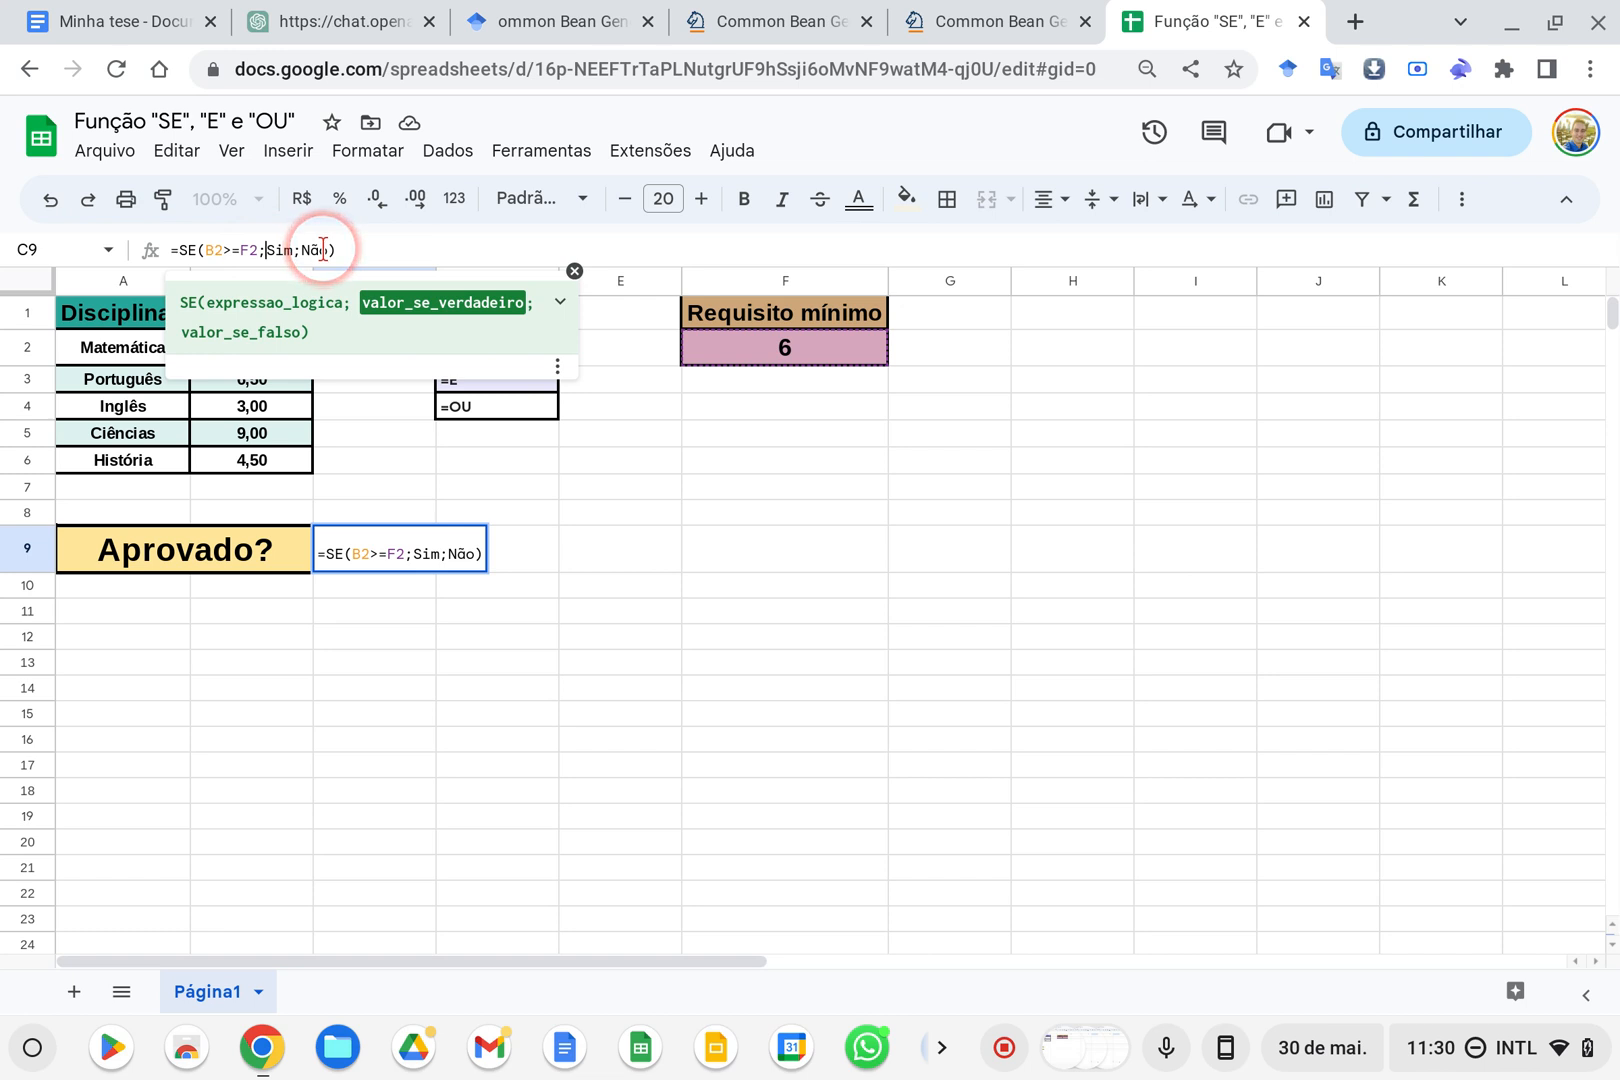
pyautogui.doubleClick(313, 250)
pyautogui.press('BackSpace')
pyautogui.press('BackSpace')
pyautogui.press('BackSpace')
pyautogui.press('BackSpace')
pyautogui.press('BackSpace')
pyautogui.press('BackSpace')
pyautogui.press('BackSpace')
pyautogui.press('BackSpace')
pyautogui.press('BackSpace')
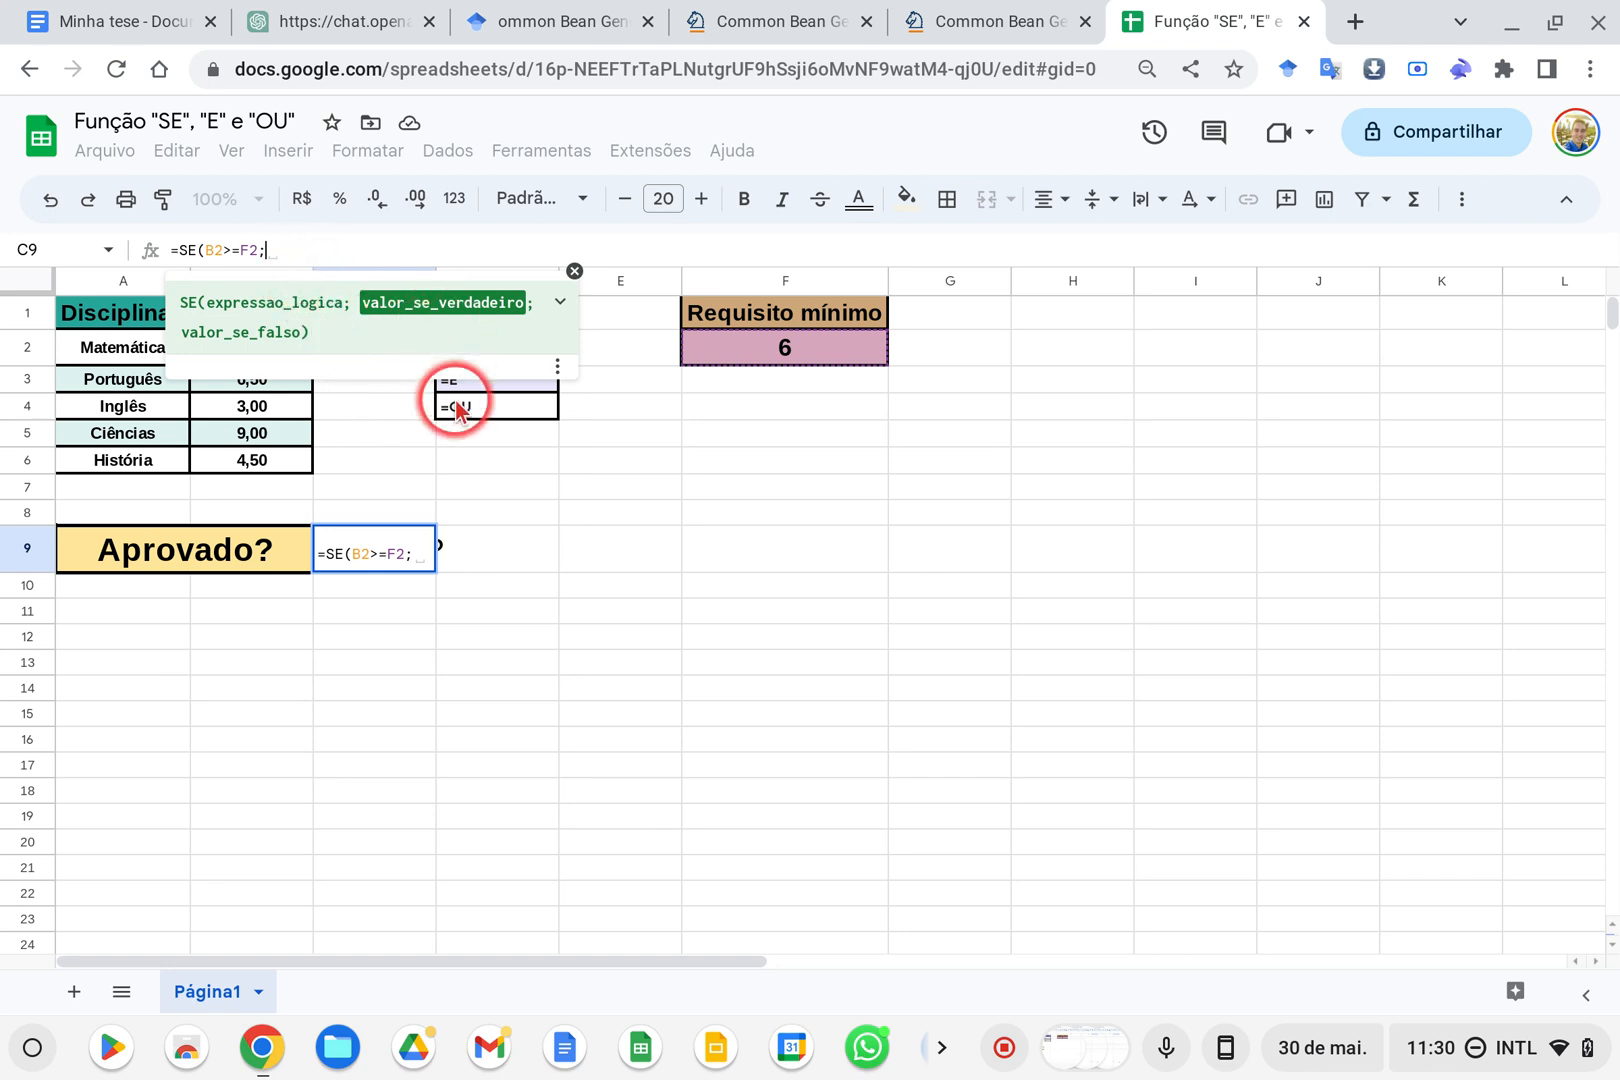
pyautogui.press('Escape')
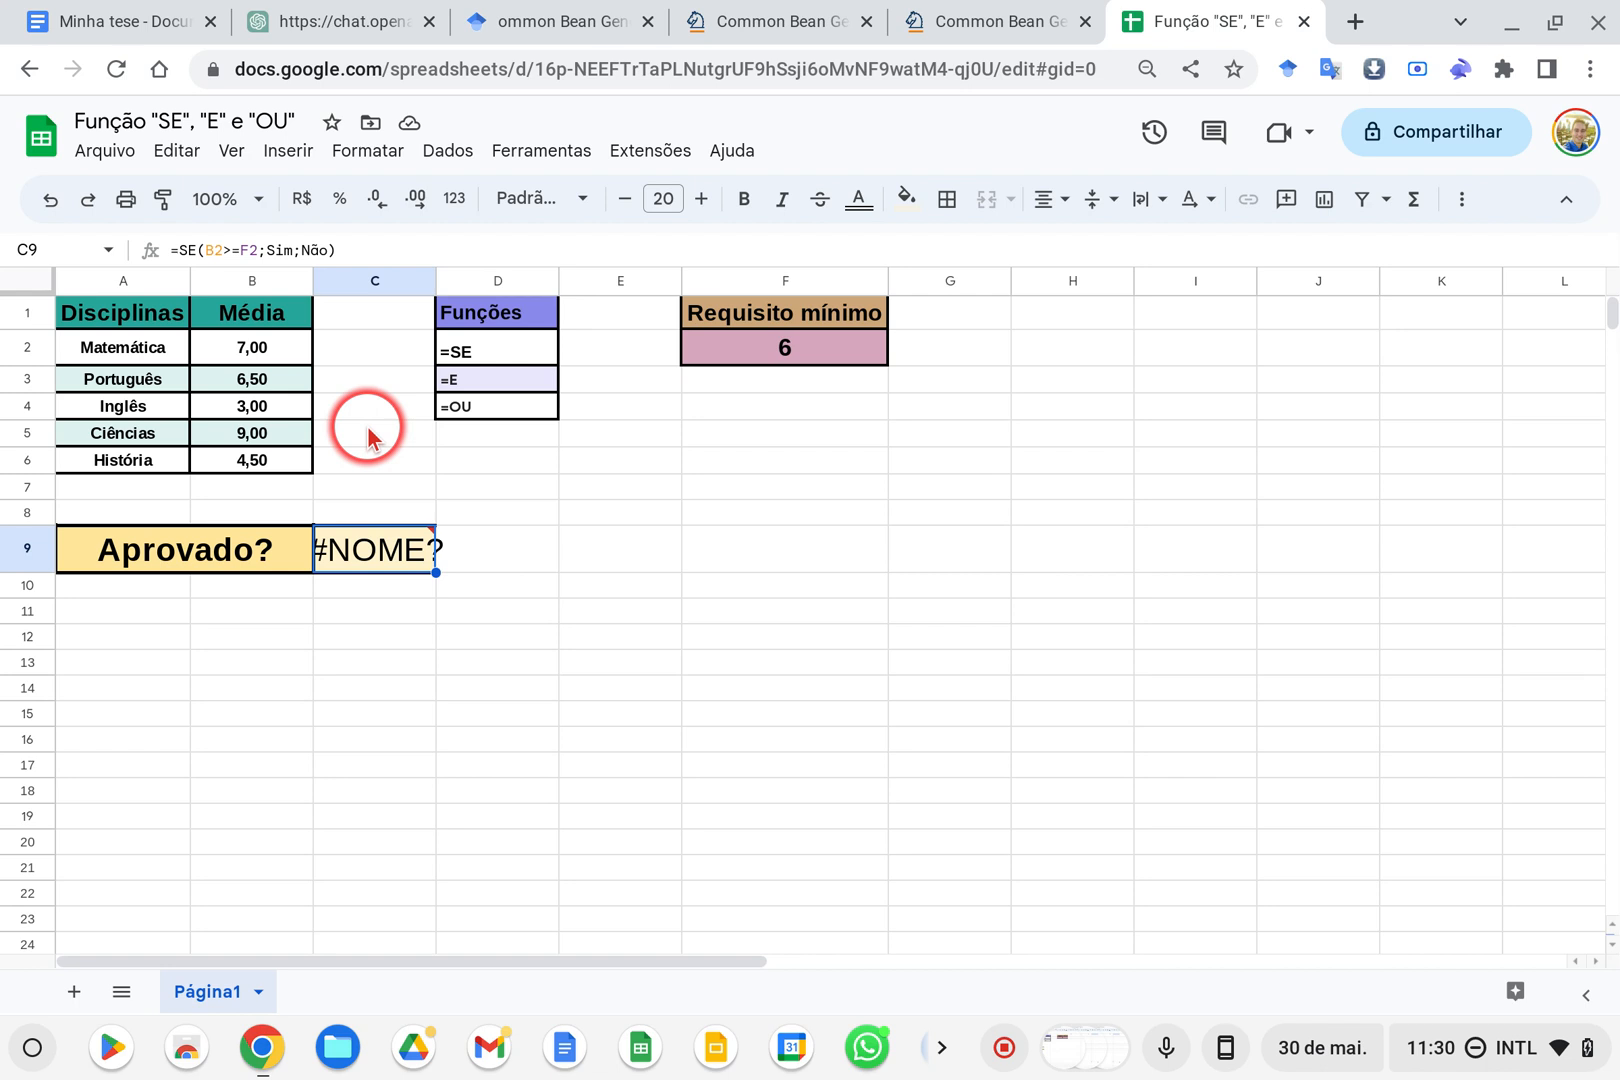
pyautogui.click(244, 349)
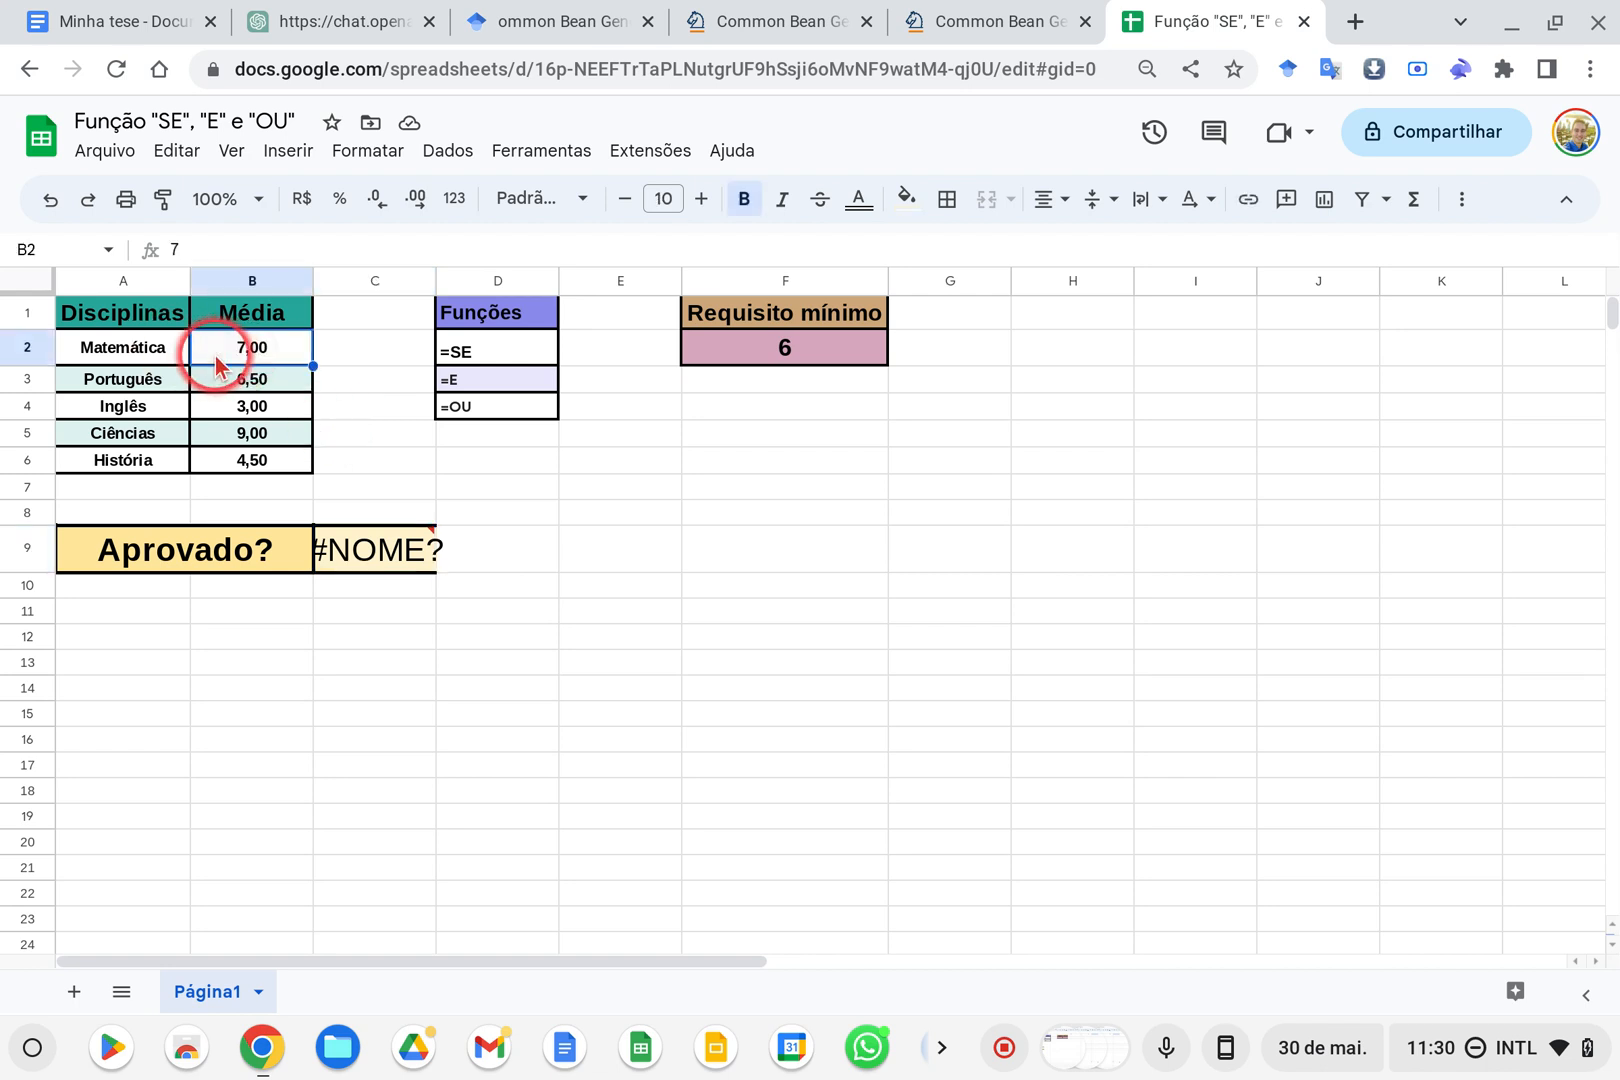
pyautogui.click(260, 385)
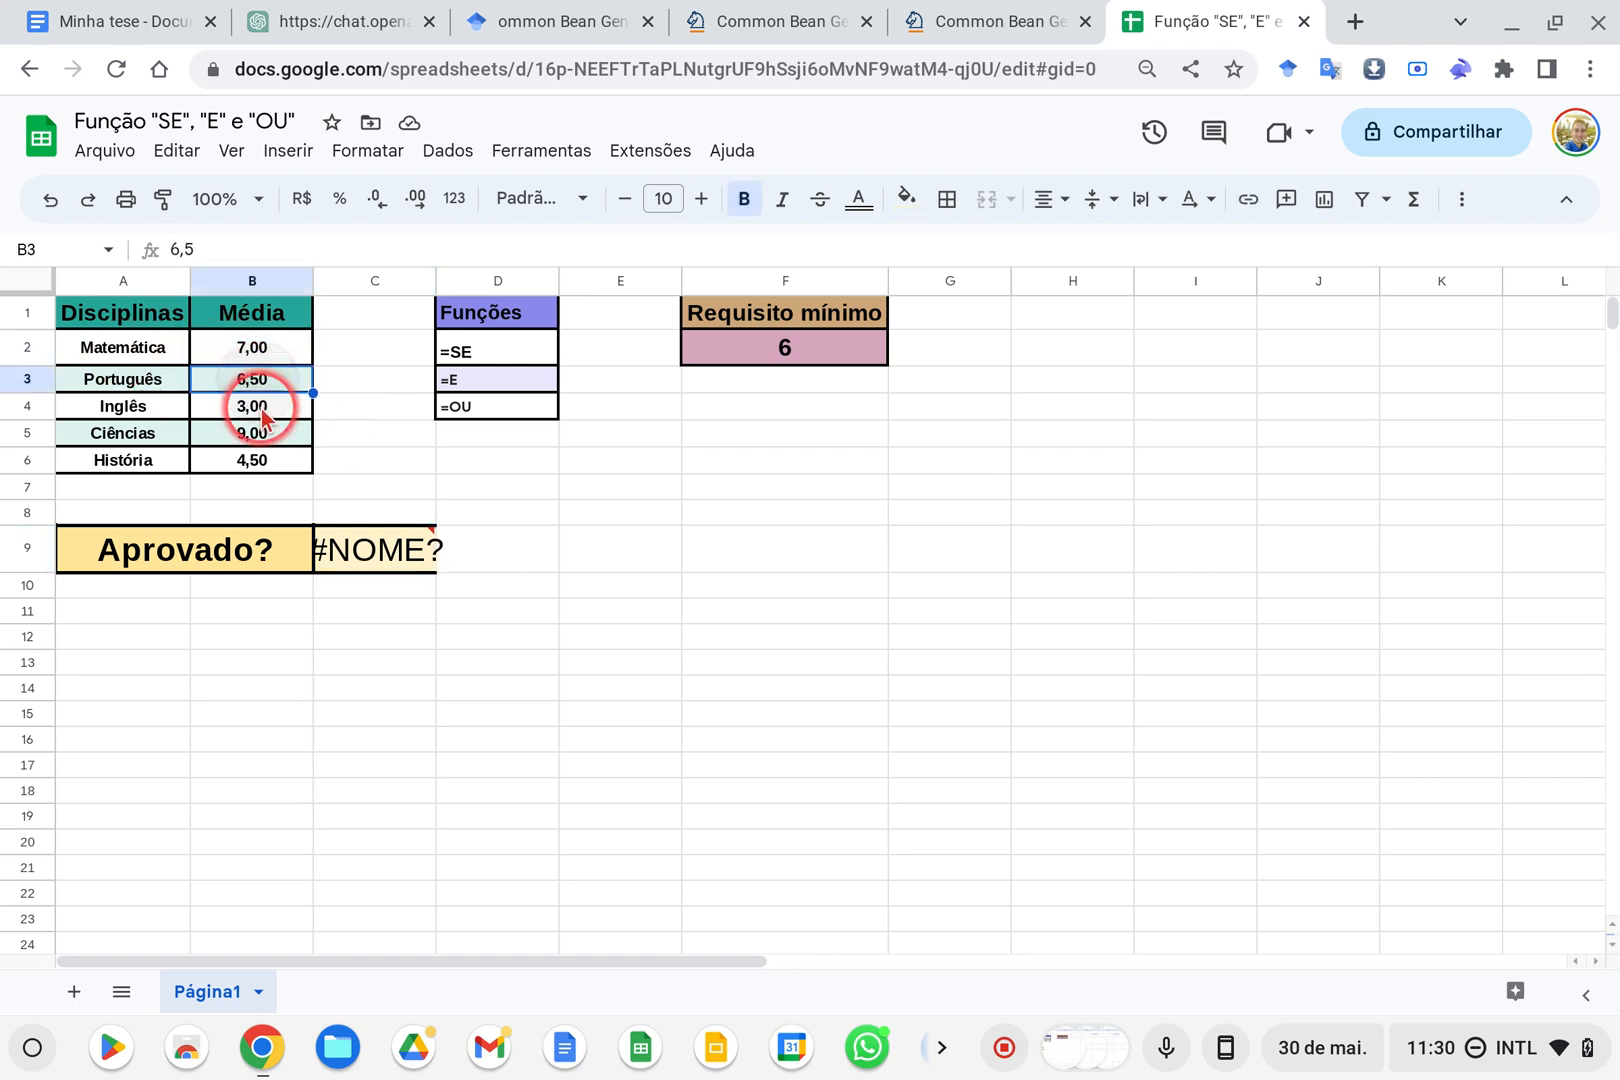
pyautogui.click(262, 412)
pyautogui.moveTo(260, 349); pyautogui.dragTo(255, 468)
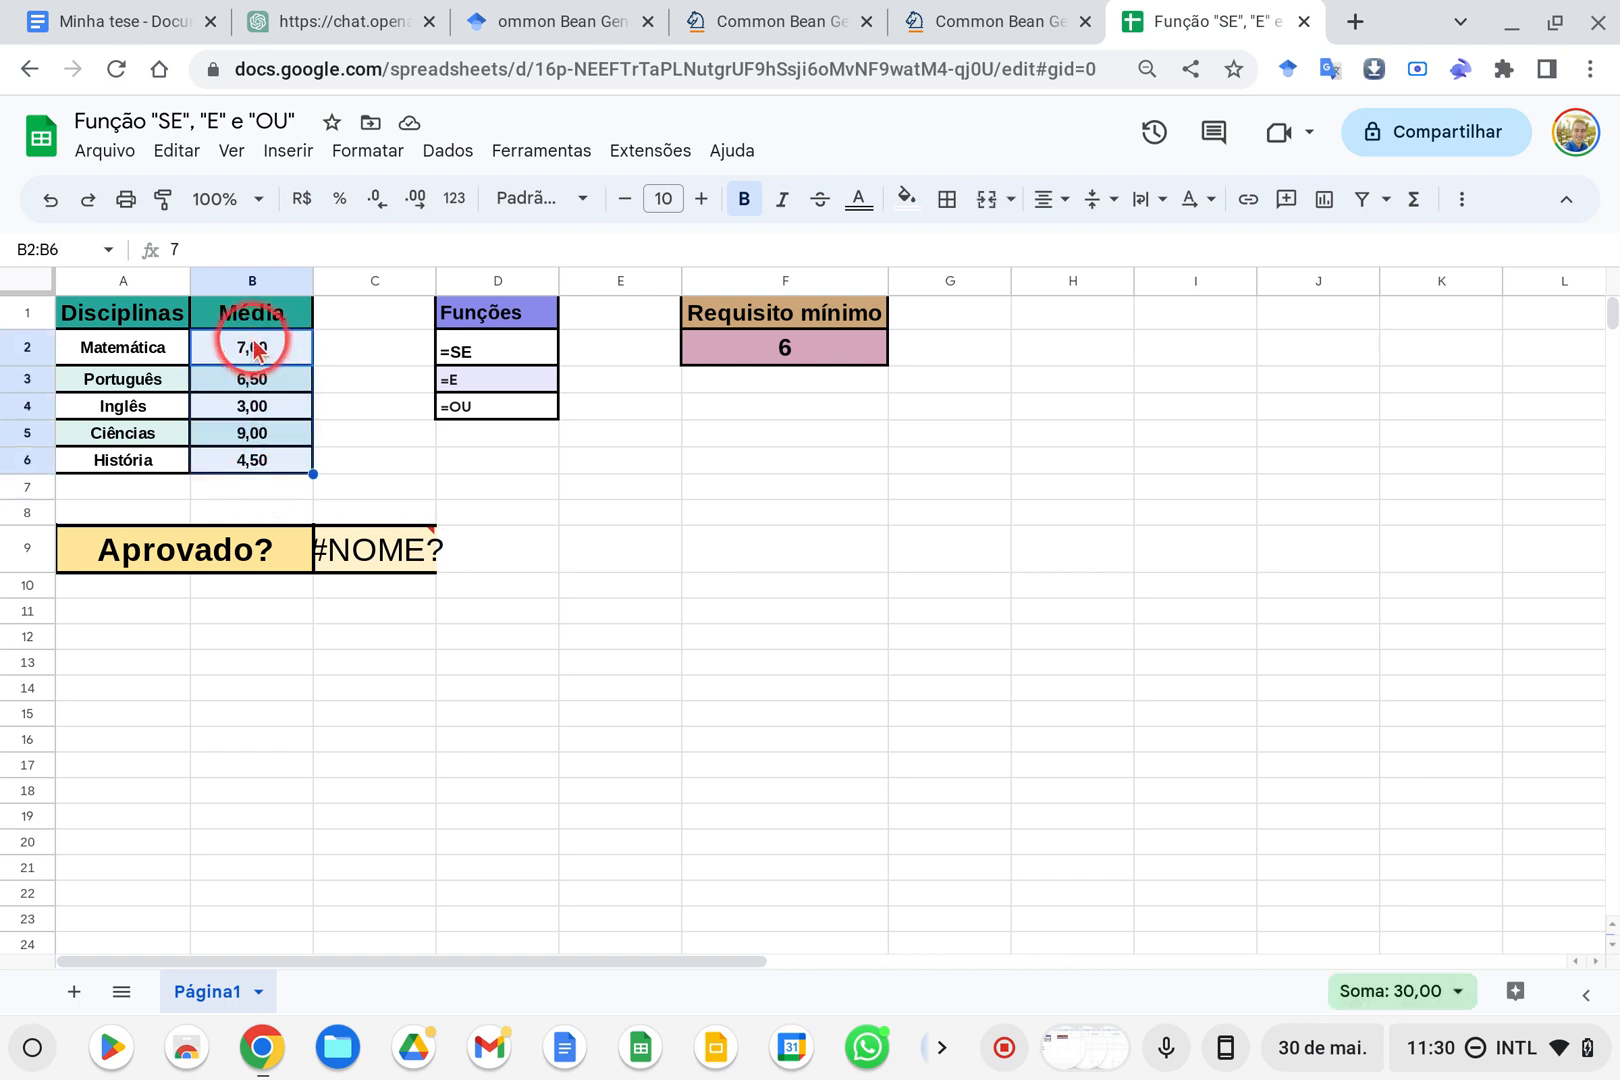
# Clear all SE arguments in C9 and nest an E function as the logical expression, giving =SE(E(
pyautogui.click(356, 562)
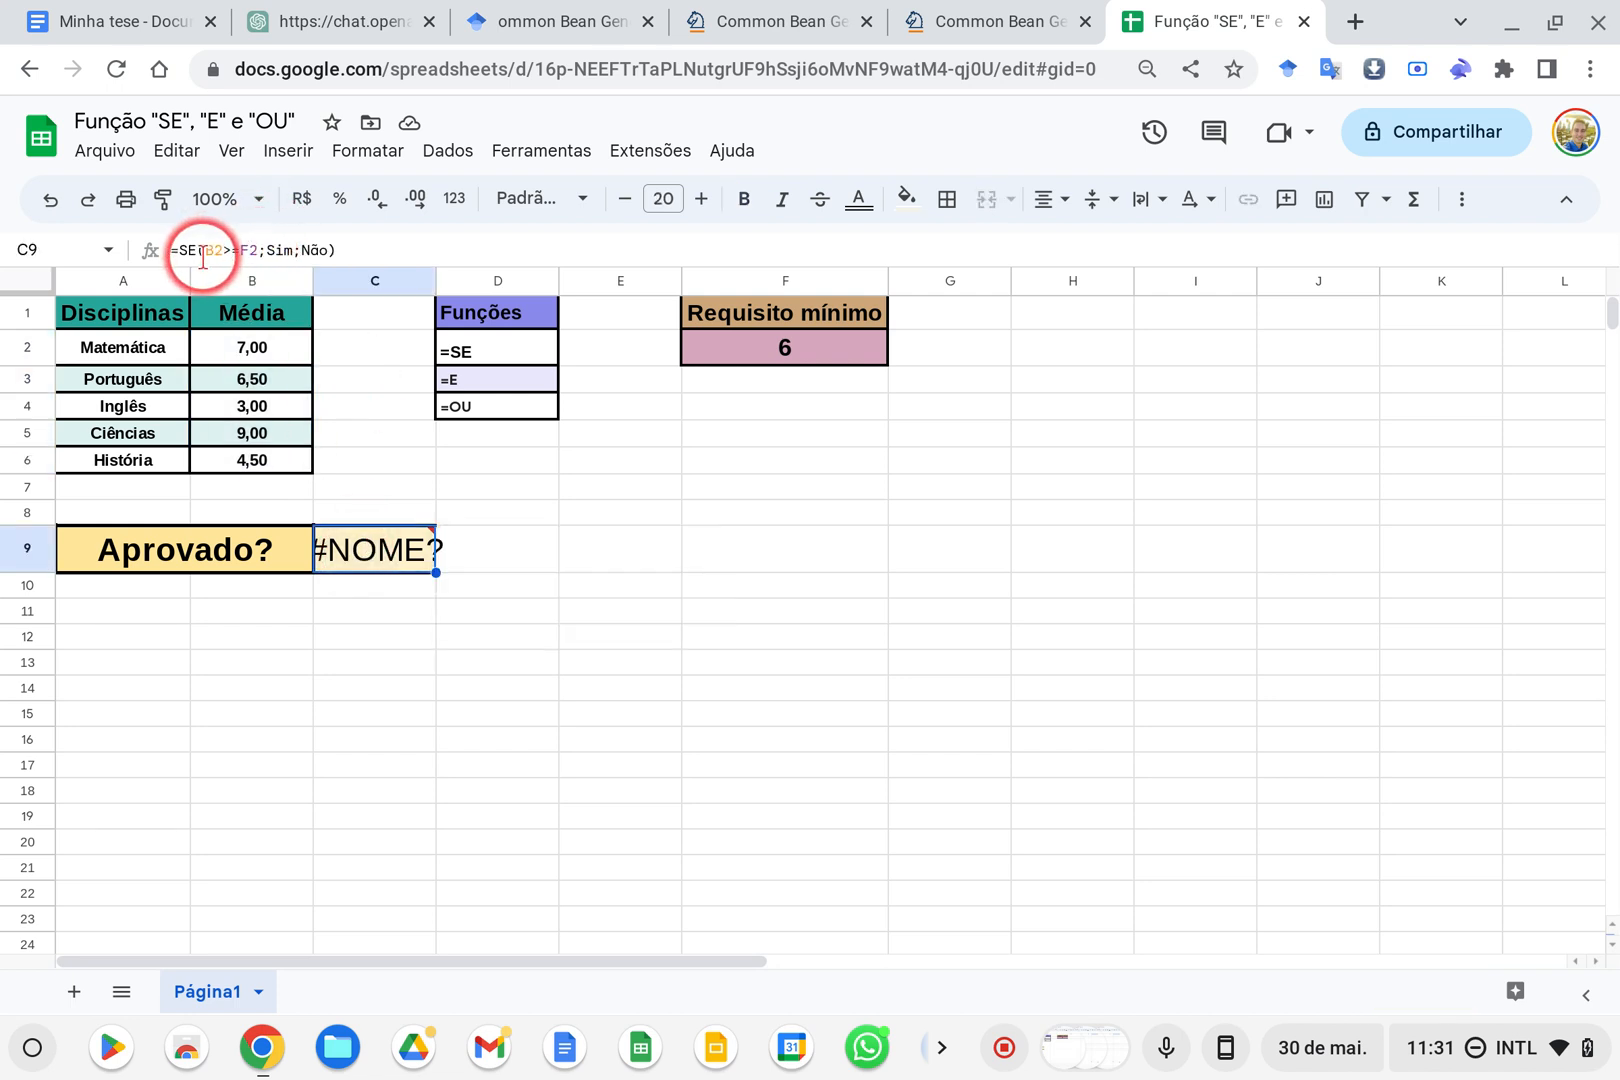
pyautogui.moveTo(204, 250); pyautogui.dragTo(382, 242)
pyautogui.press('BackSpace')
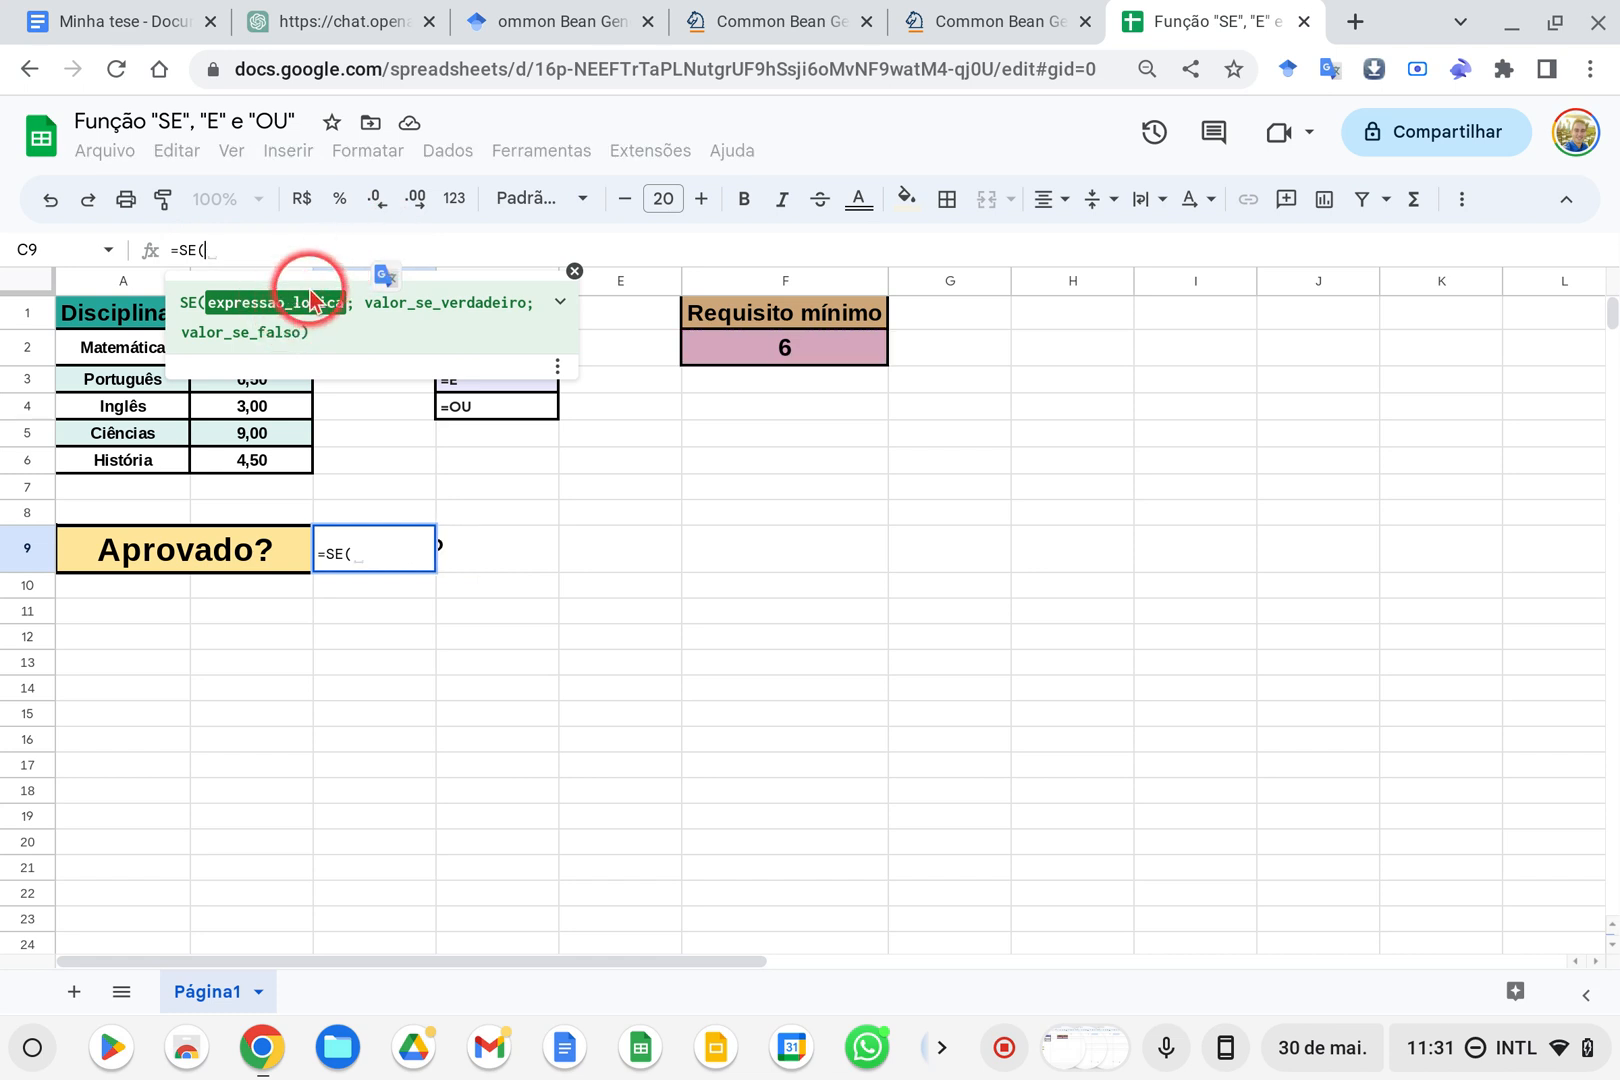
pyautogui.click(211, 251)
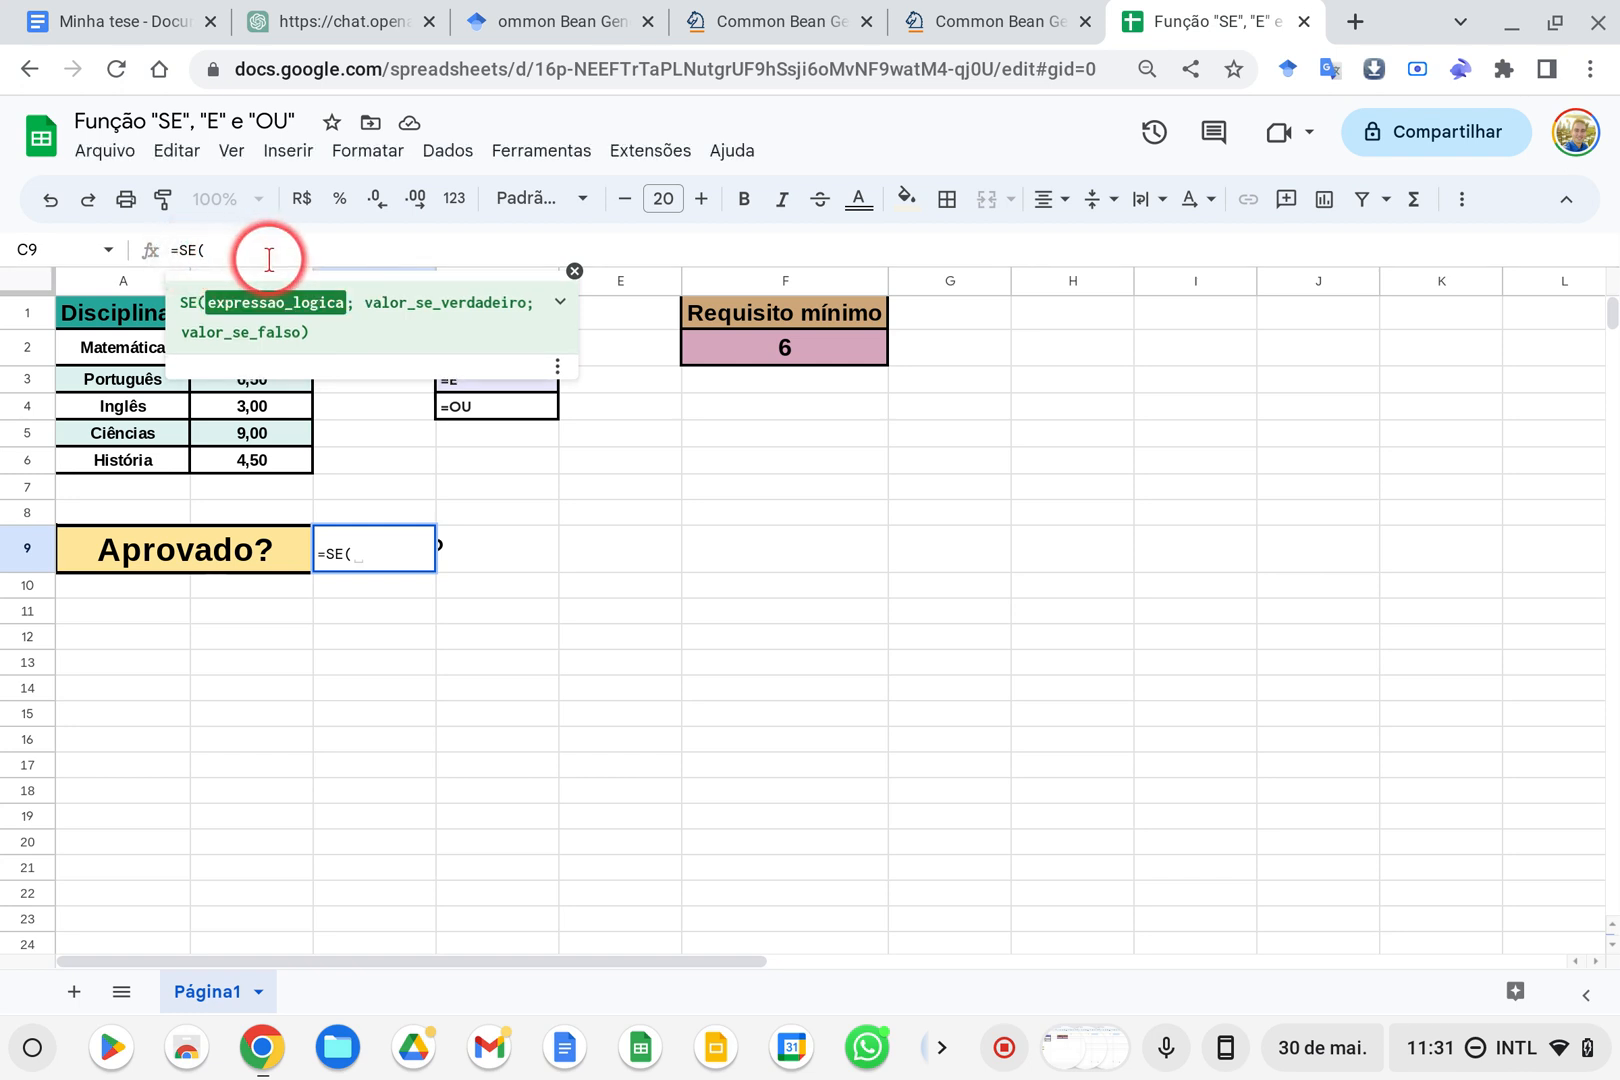
pyautogui.write('E')
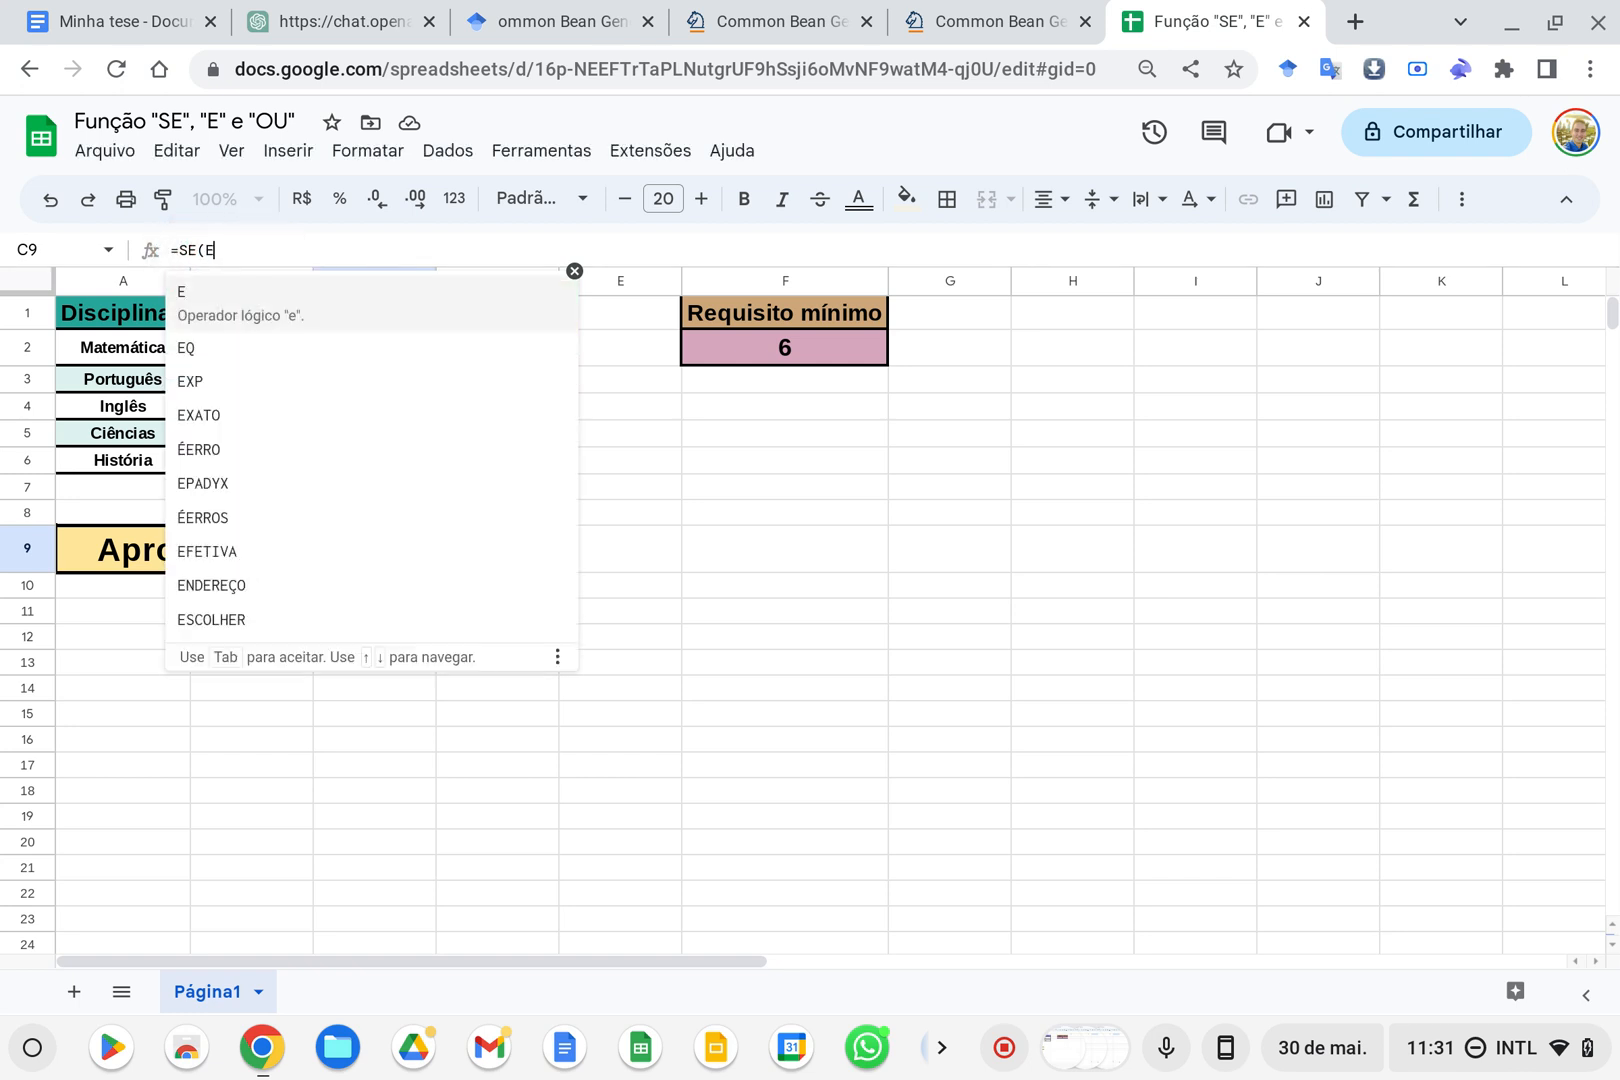
pyautogui.click(311, 300)
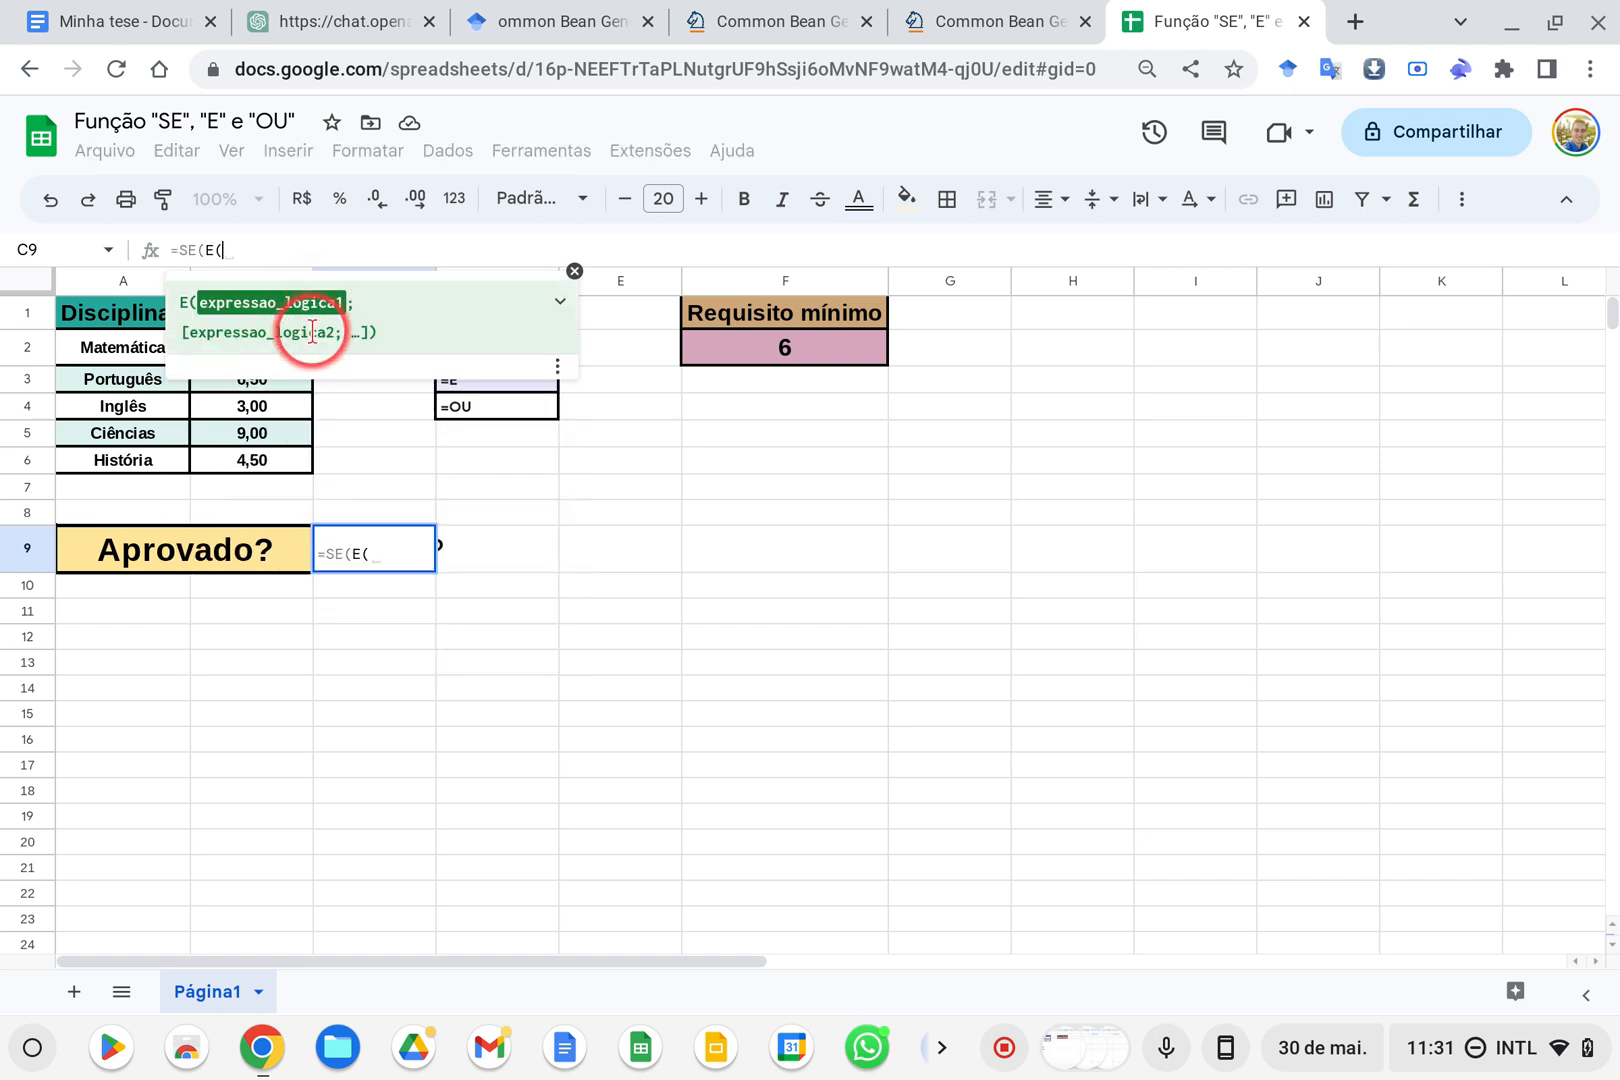
pyautogui.click(351, 438)
pyautogui.click(285, 350)
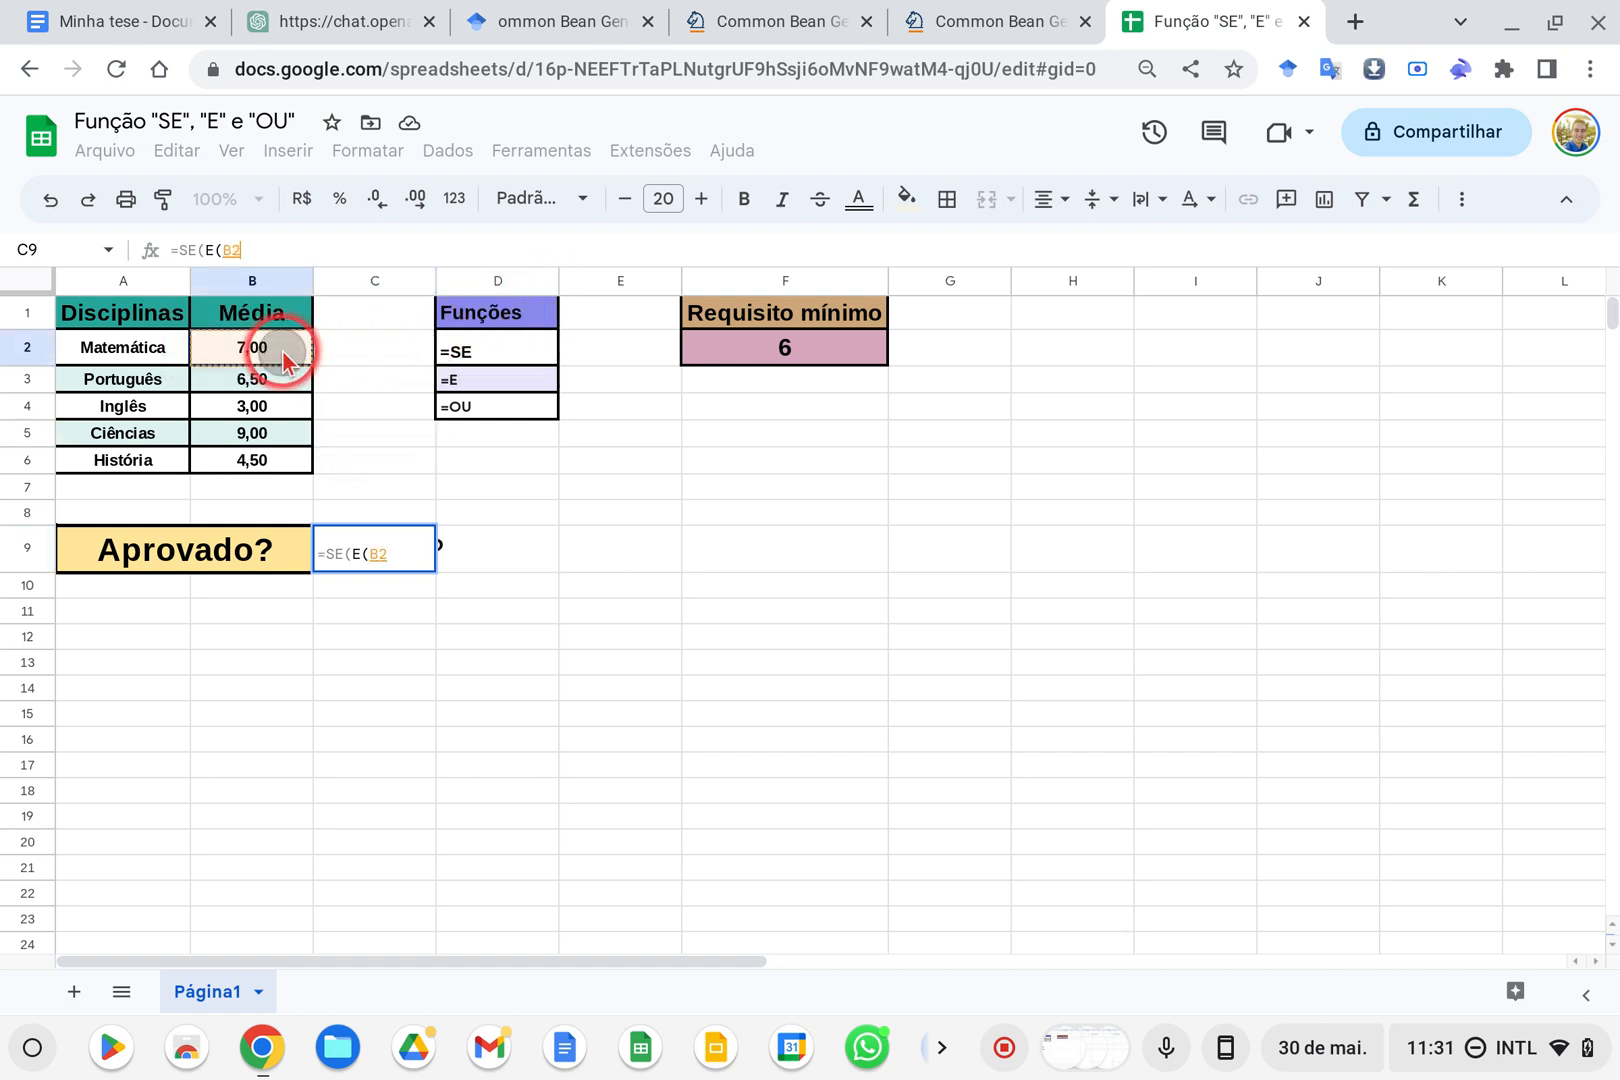
pyautogui.press('BackSpace')
pyautogui.press('BackSpace')
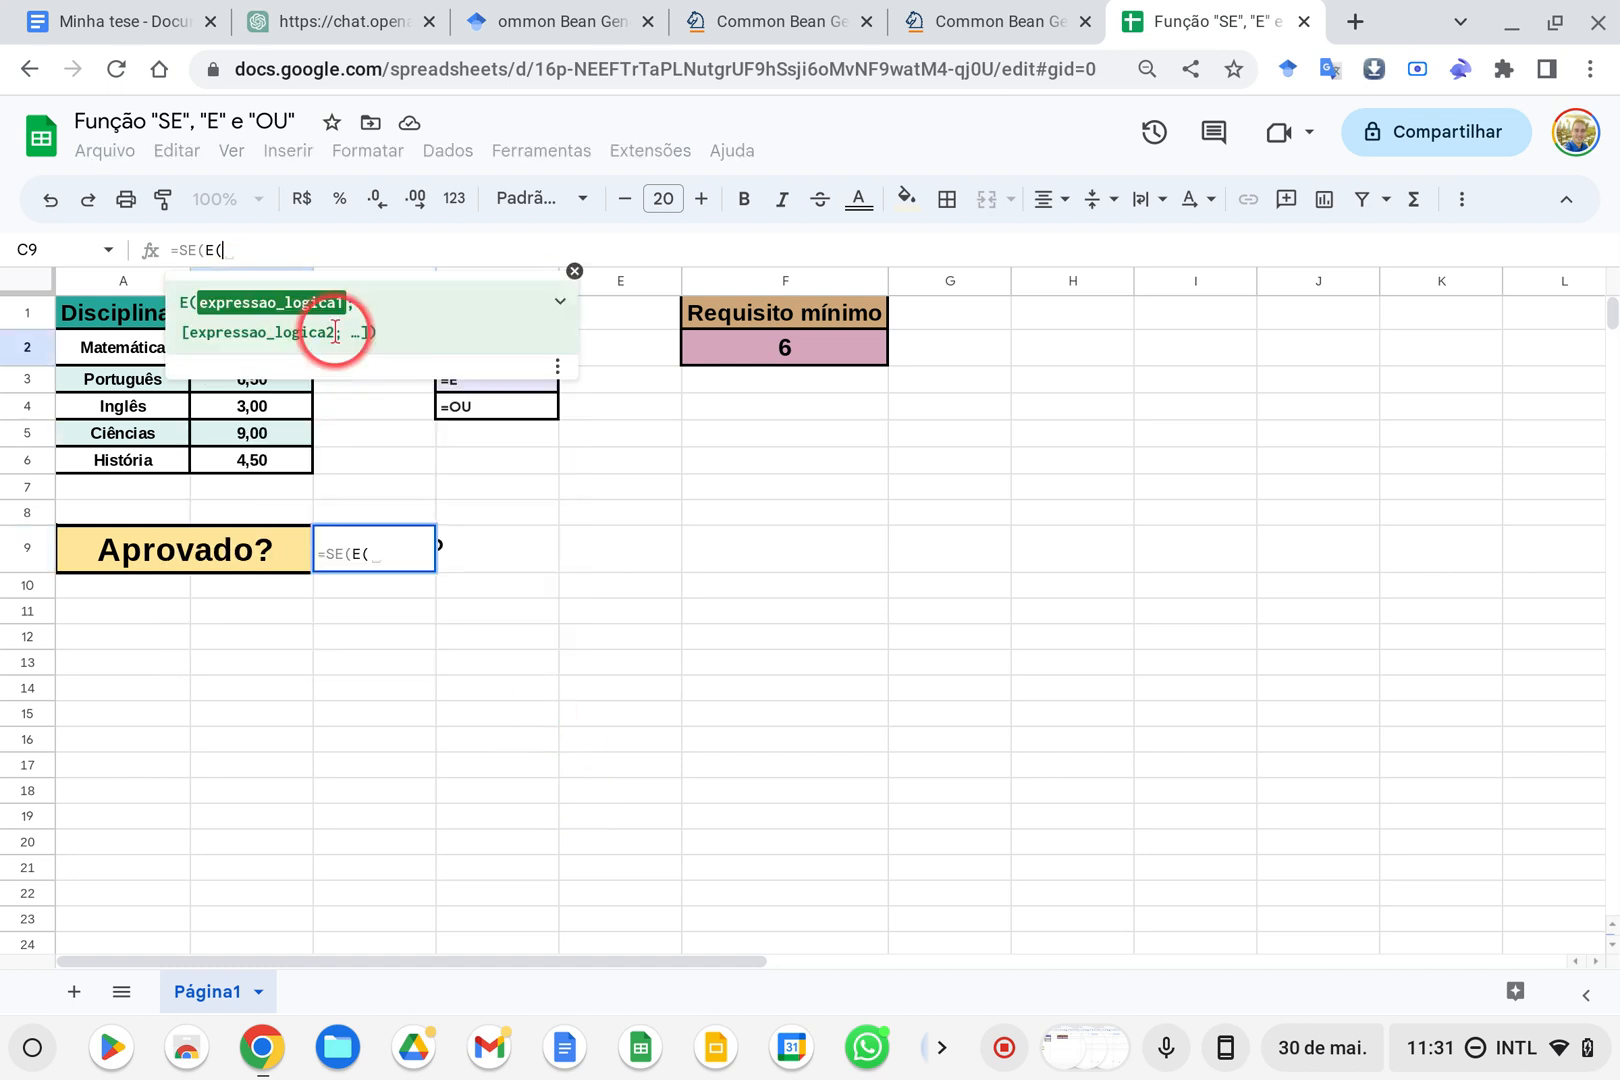
# Expand the help for the E function, read its description and arguments, and hide the formula suggestions
pyautogui.click(560, 301)
pyautogui.scroll(3, 300, 465)
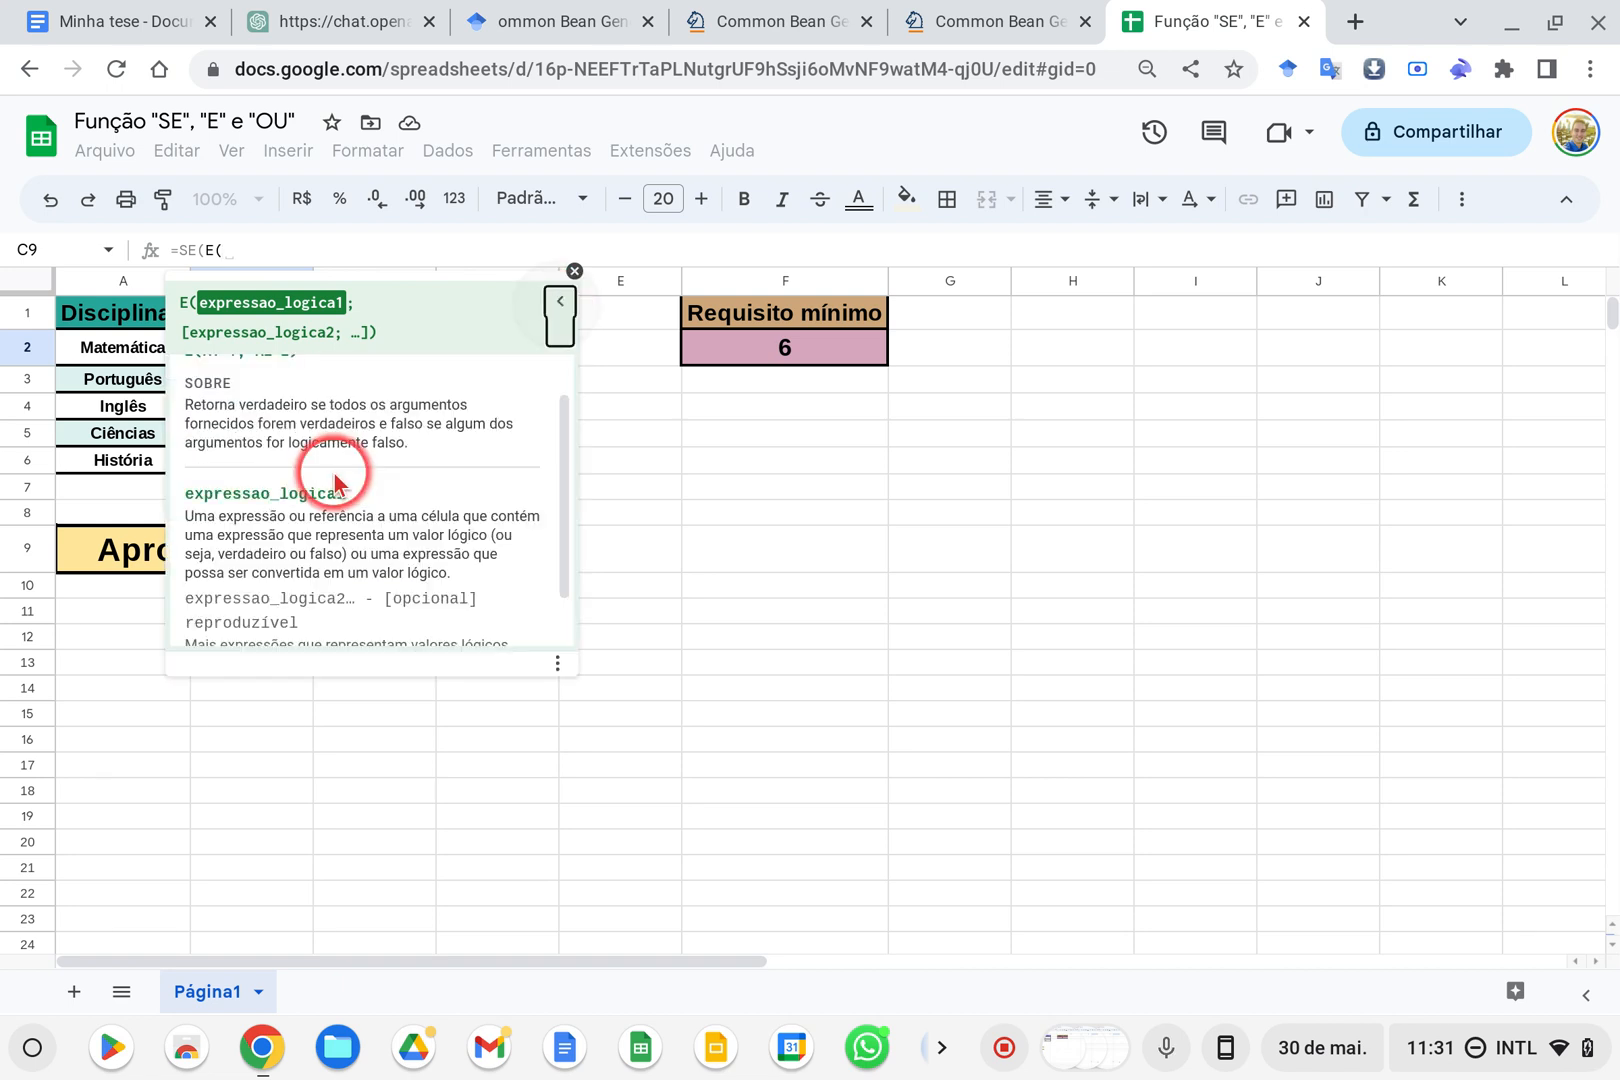
pyautogui.scroll(1, 328, 473)
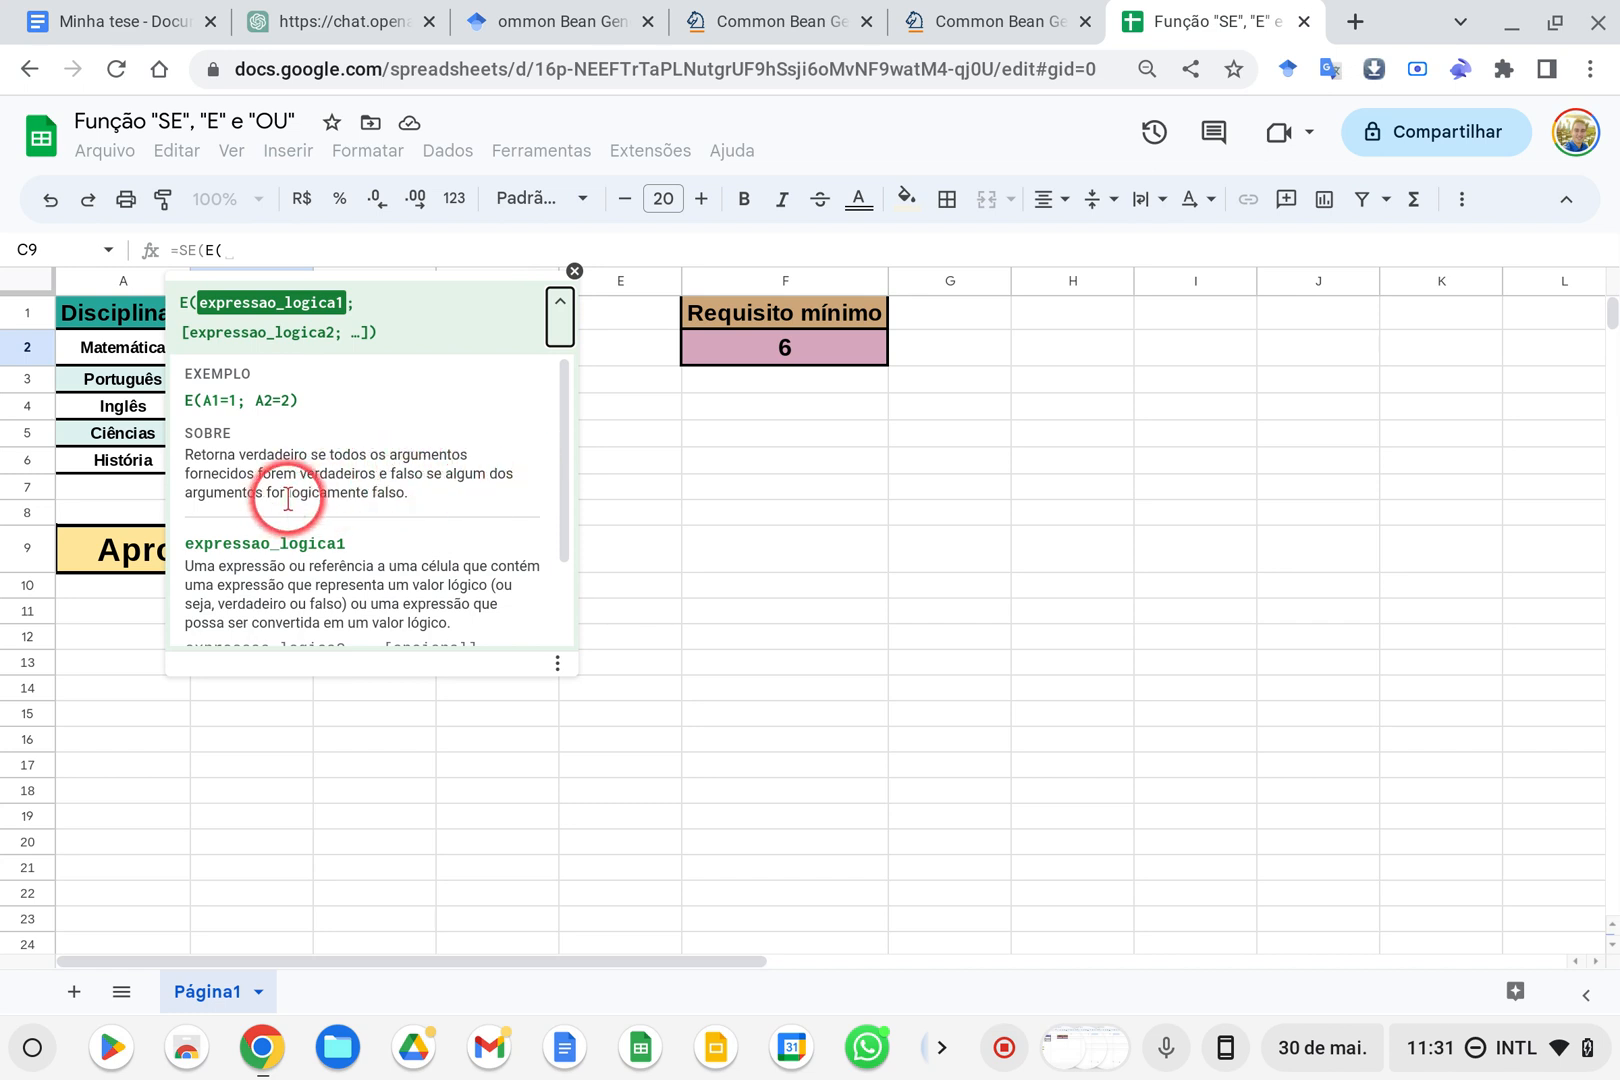
pyautogui.scroll(-2, 390, 499)
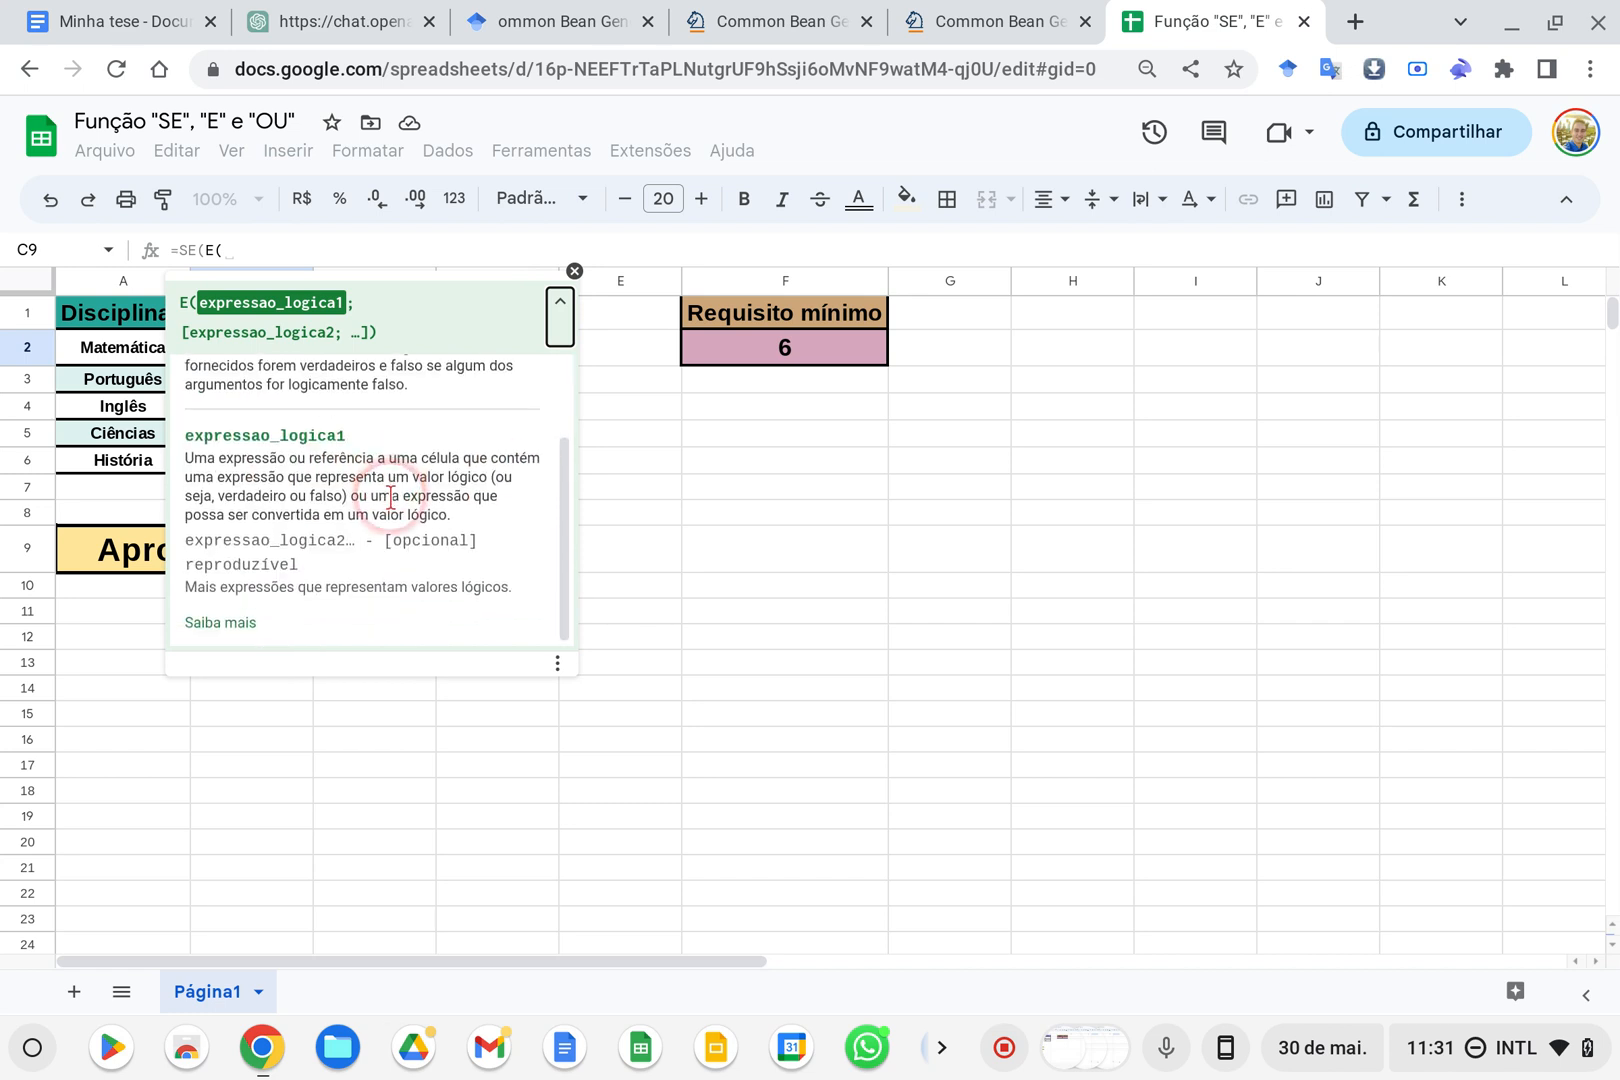
pyautogui.click(575, 271)
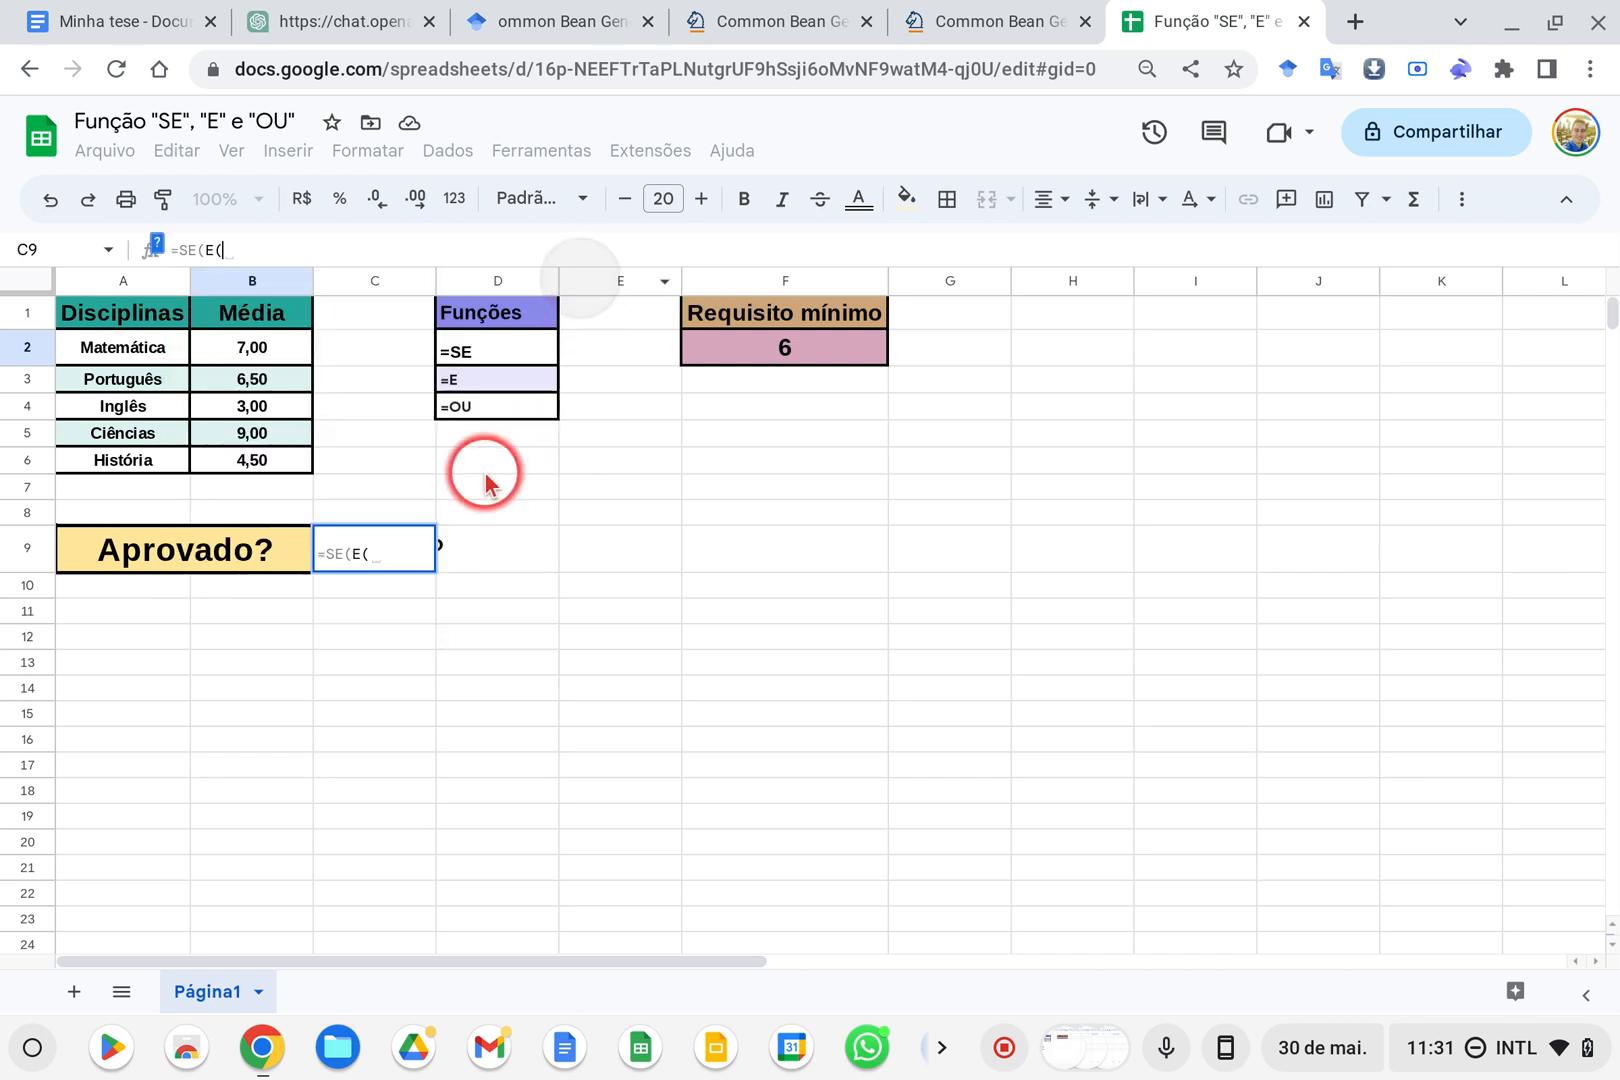
# Enter B2>=F2 and B3>=F2 as the first two E conditions, comparing the Matemática and Português averages with the minimum requirement
pyautogui.click(267, 350)
pyautogui.write('>')
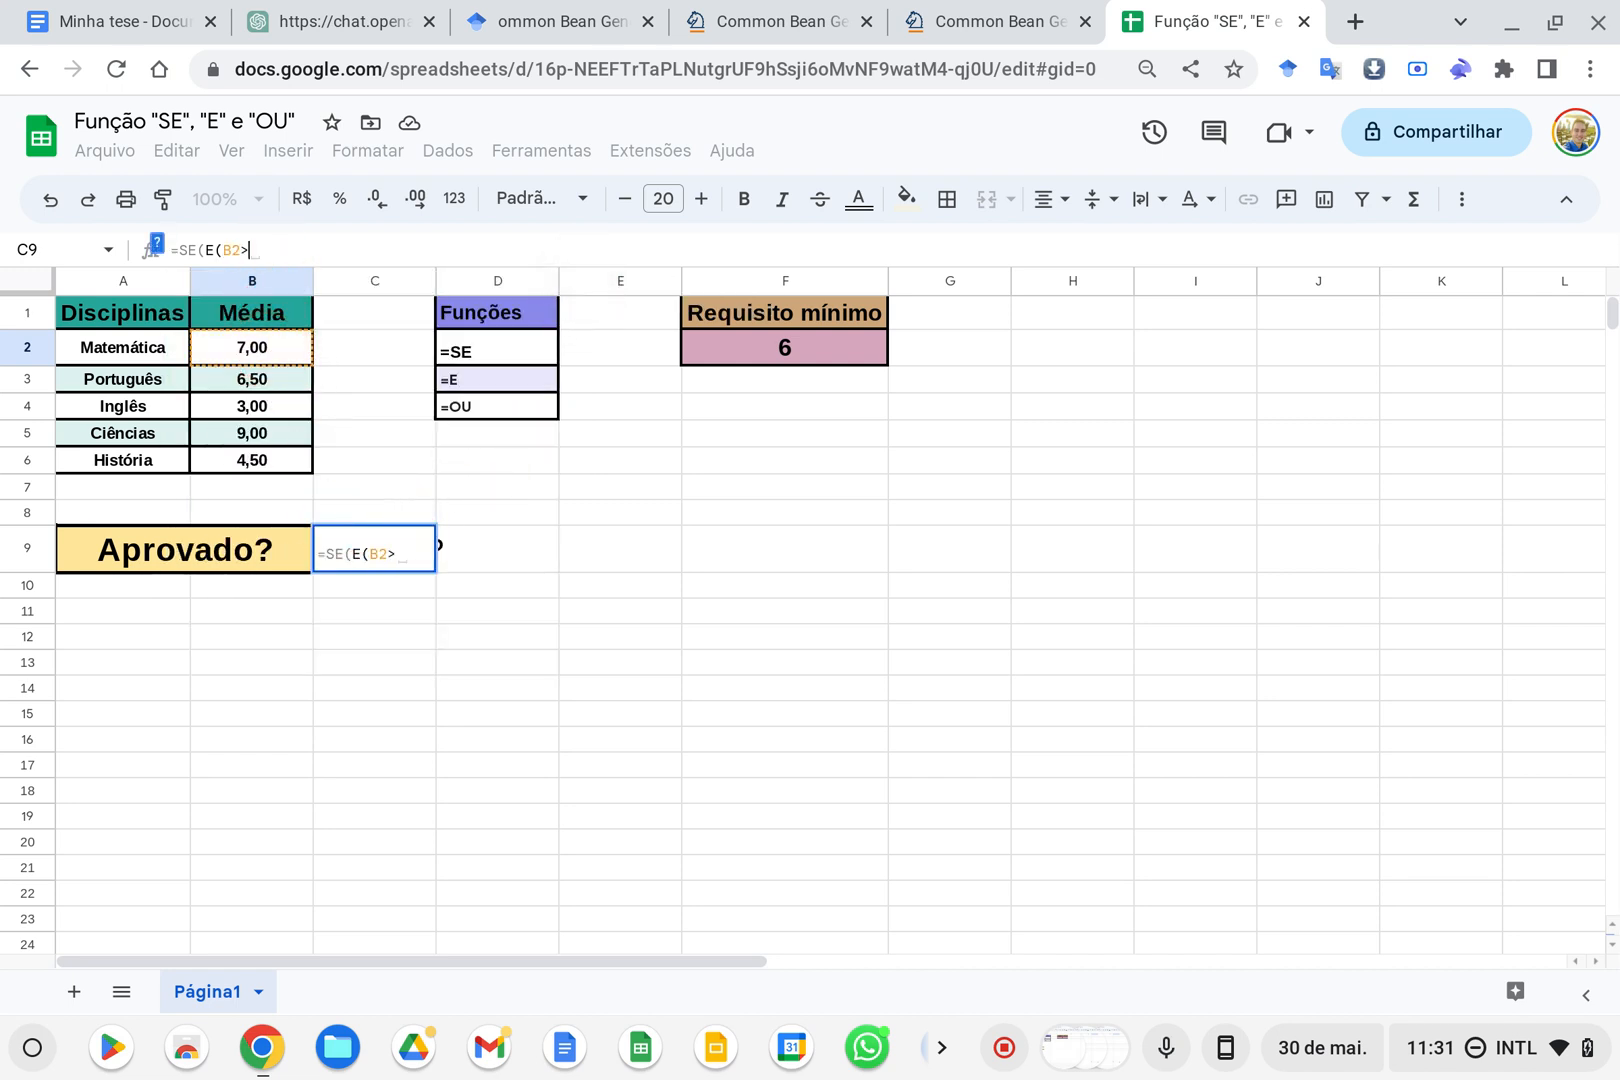
pyautogui.write('=')
pyautogui.click(744, 347)
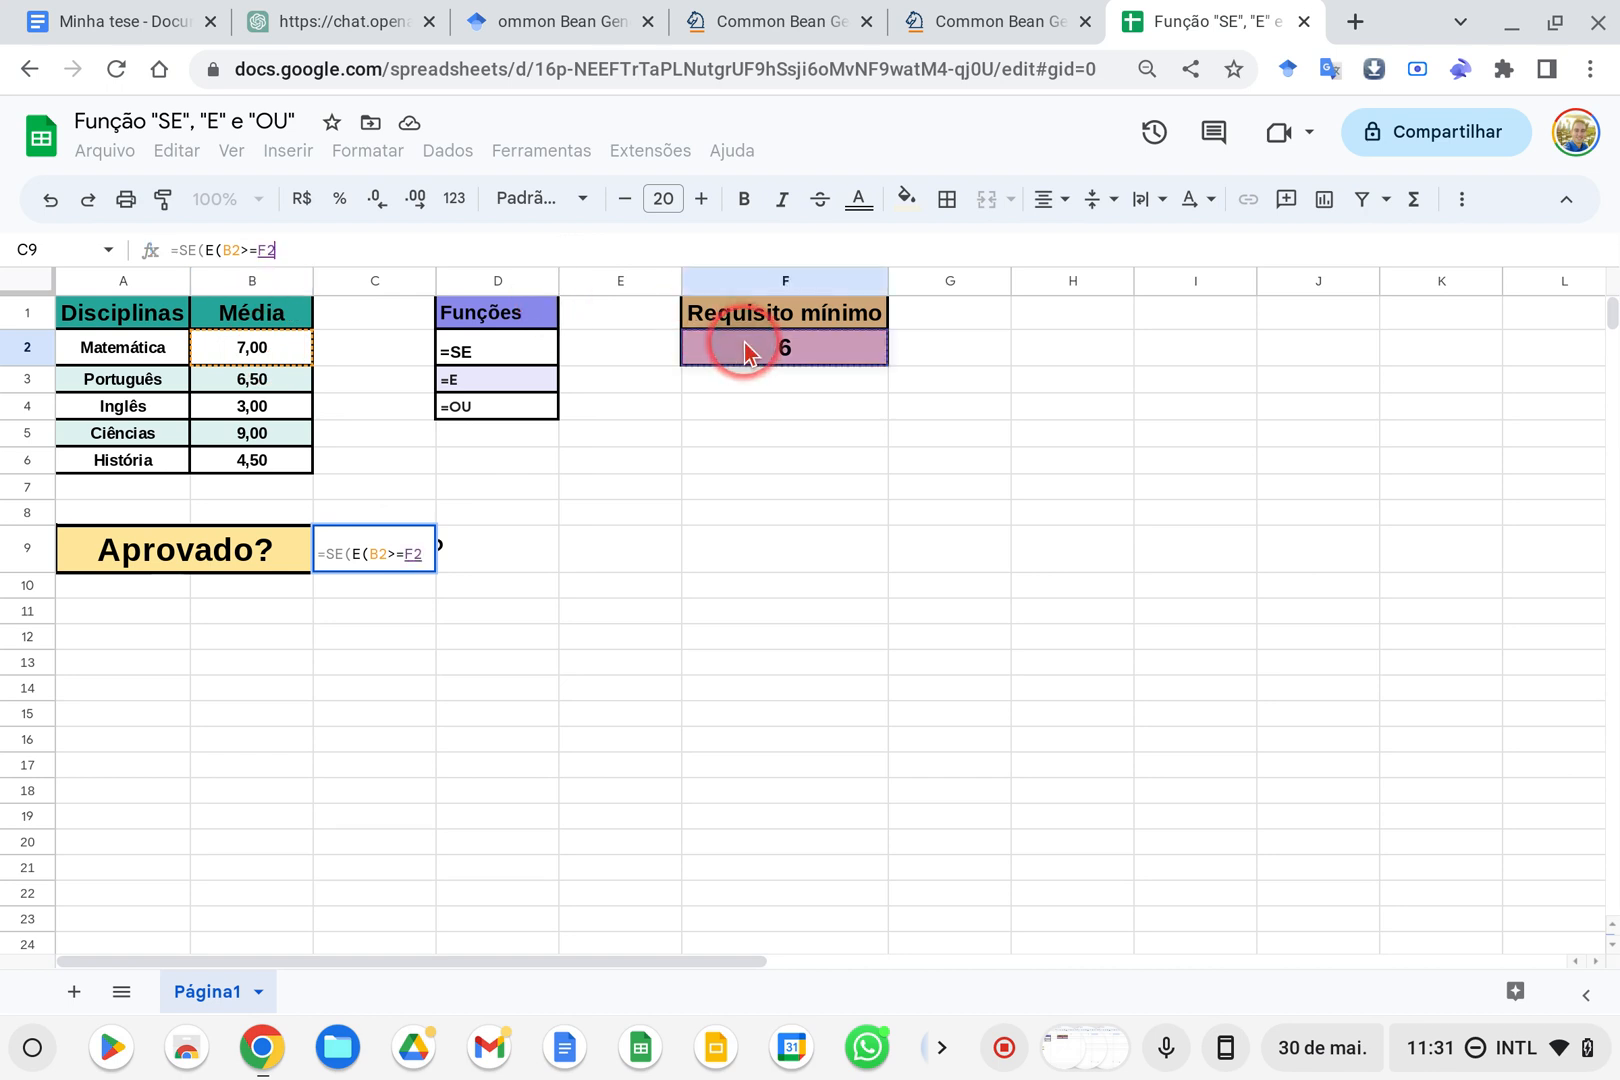
pyautogui.write(';')
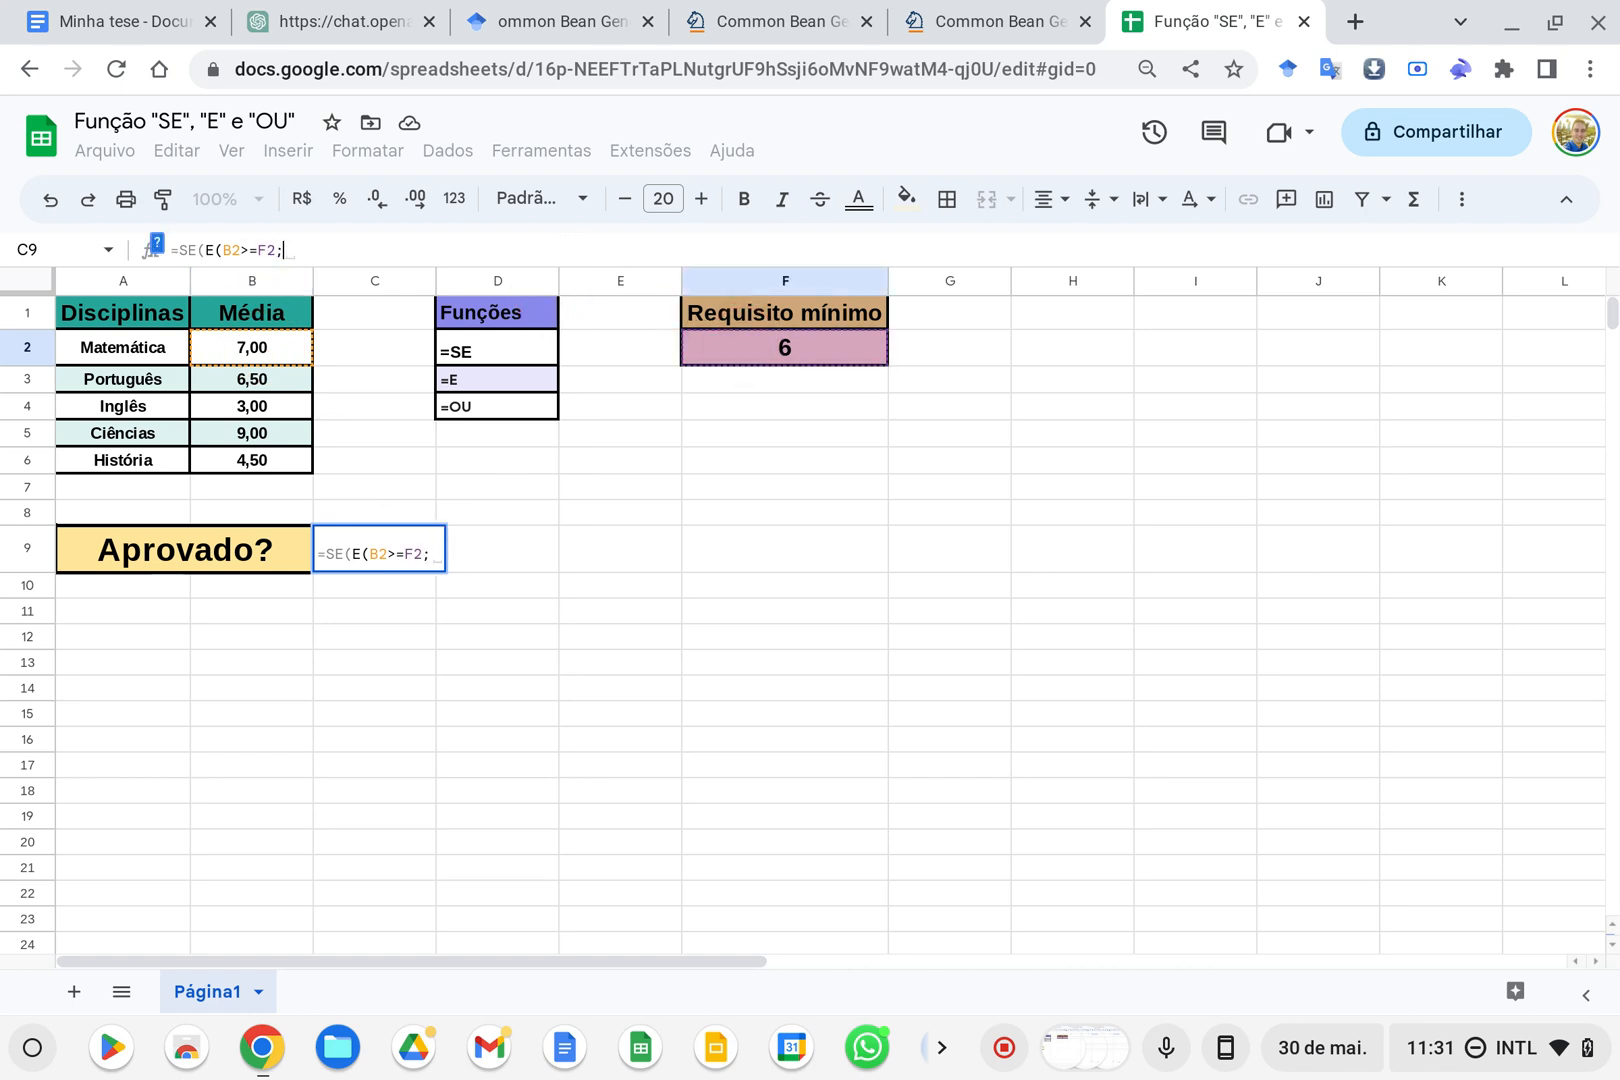
pyautogui.click(366, 556)
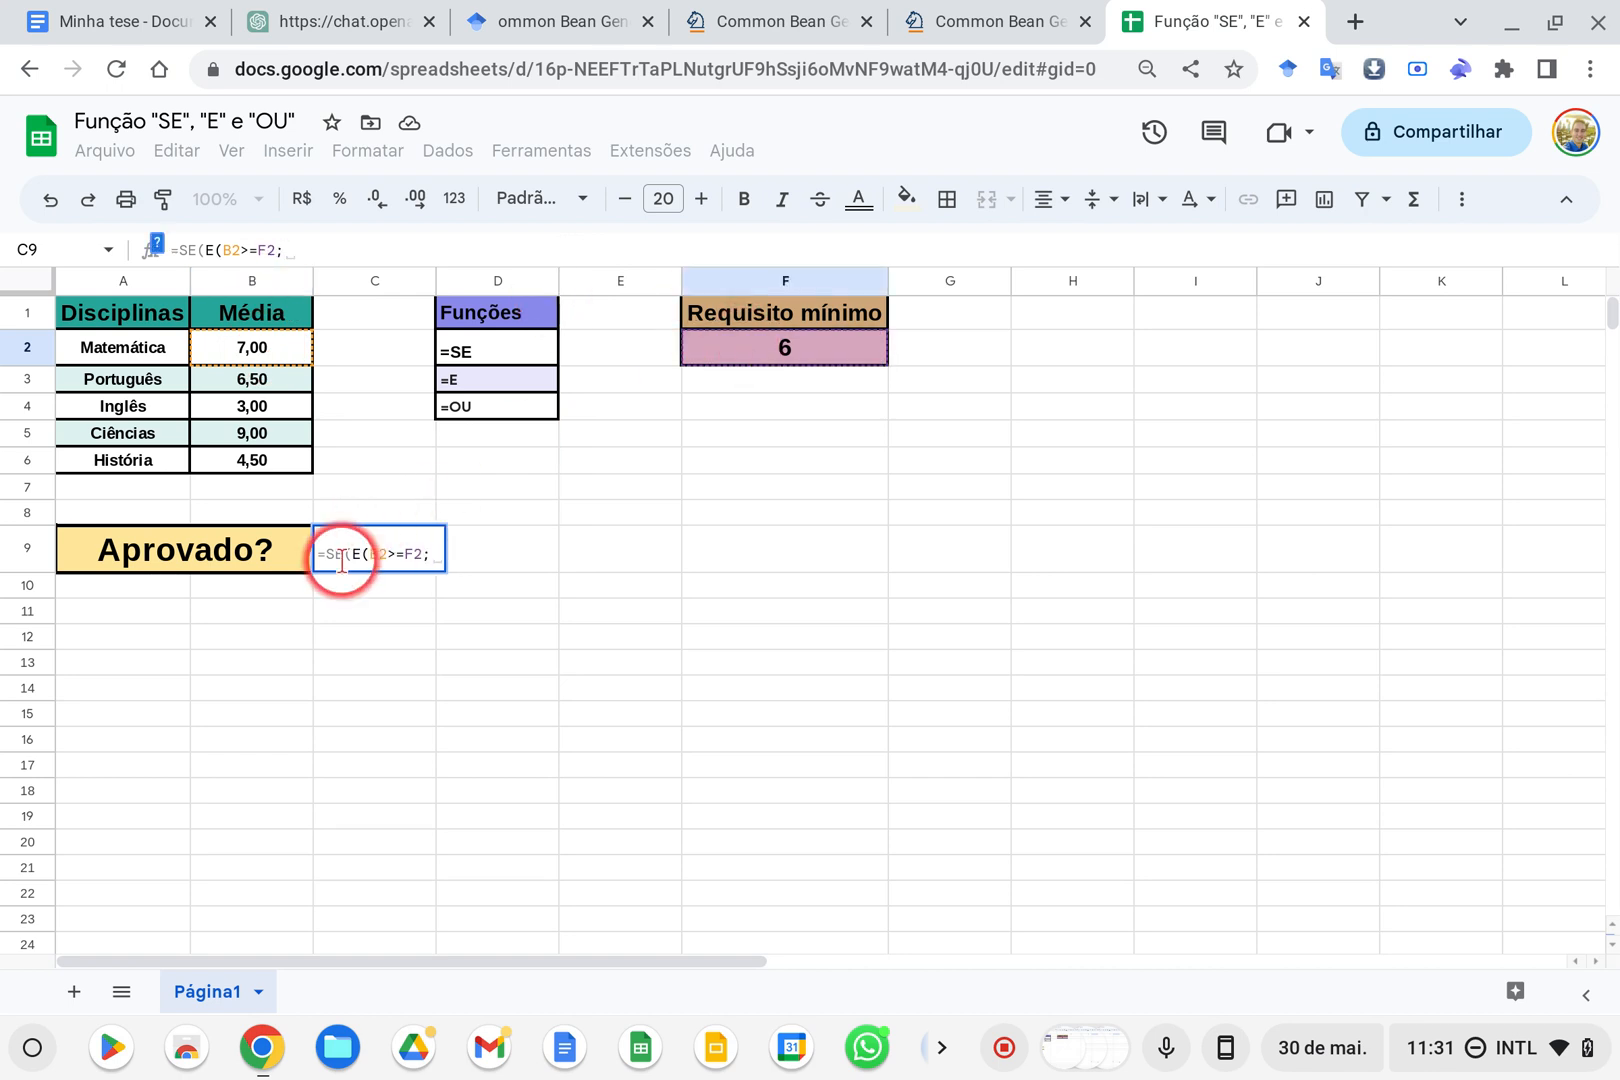
pyautogui.click(268, 378)
pyautogui.write('>=')
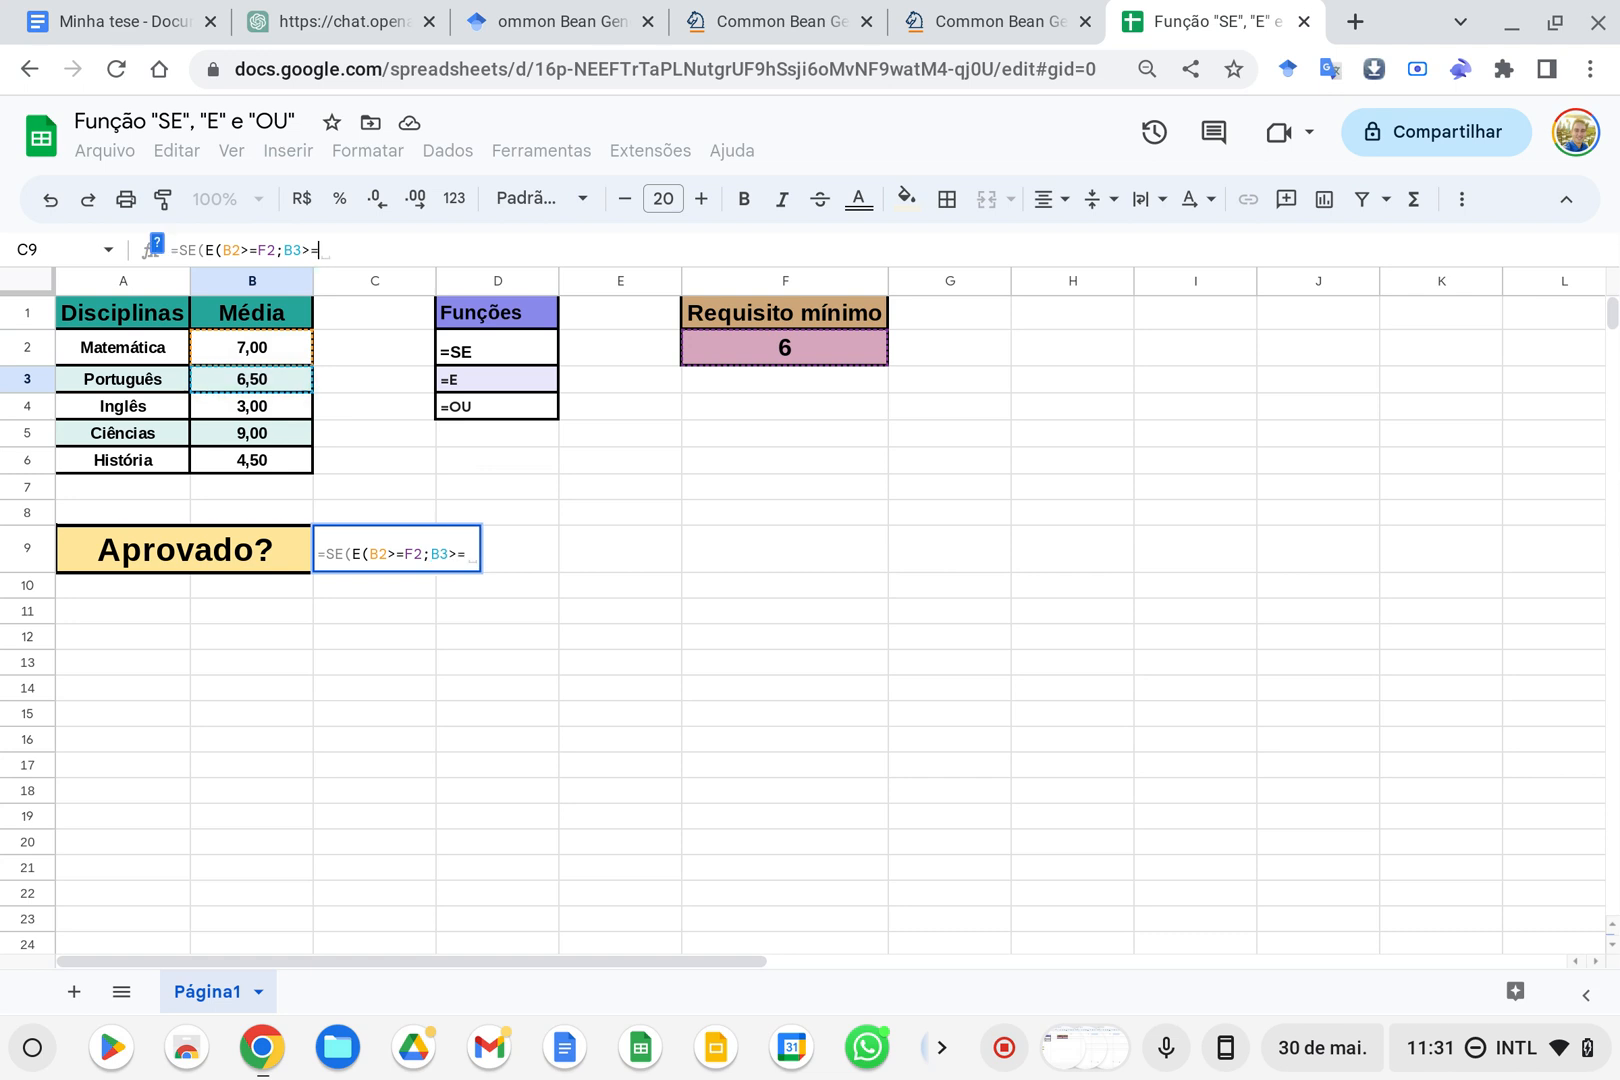
pyautogui.click(731, 356)
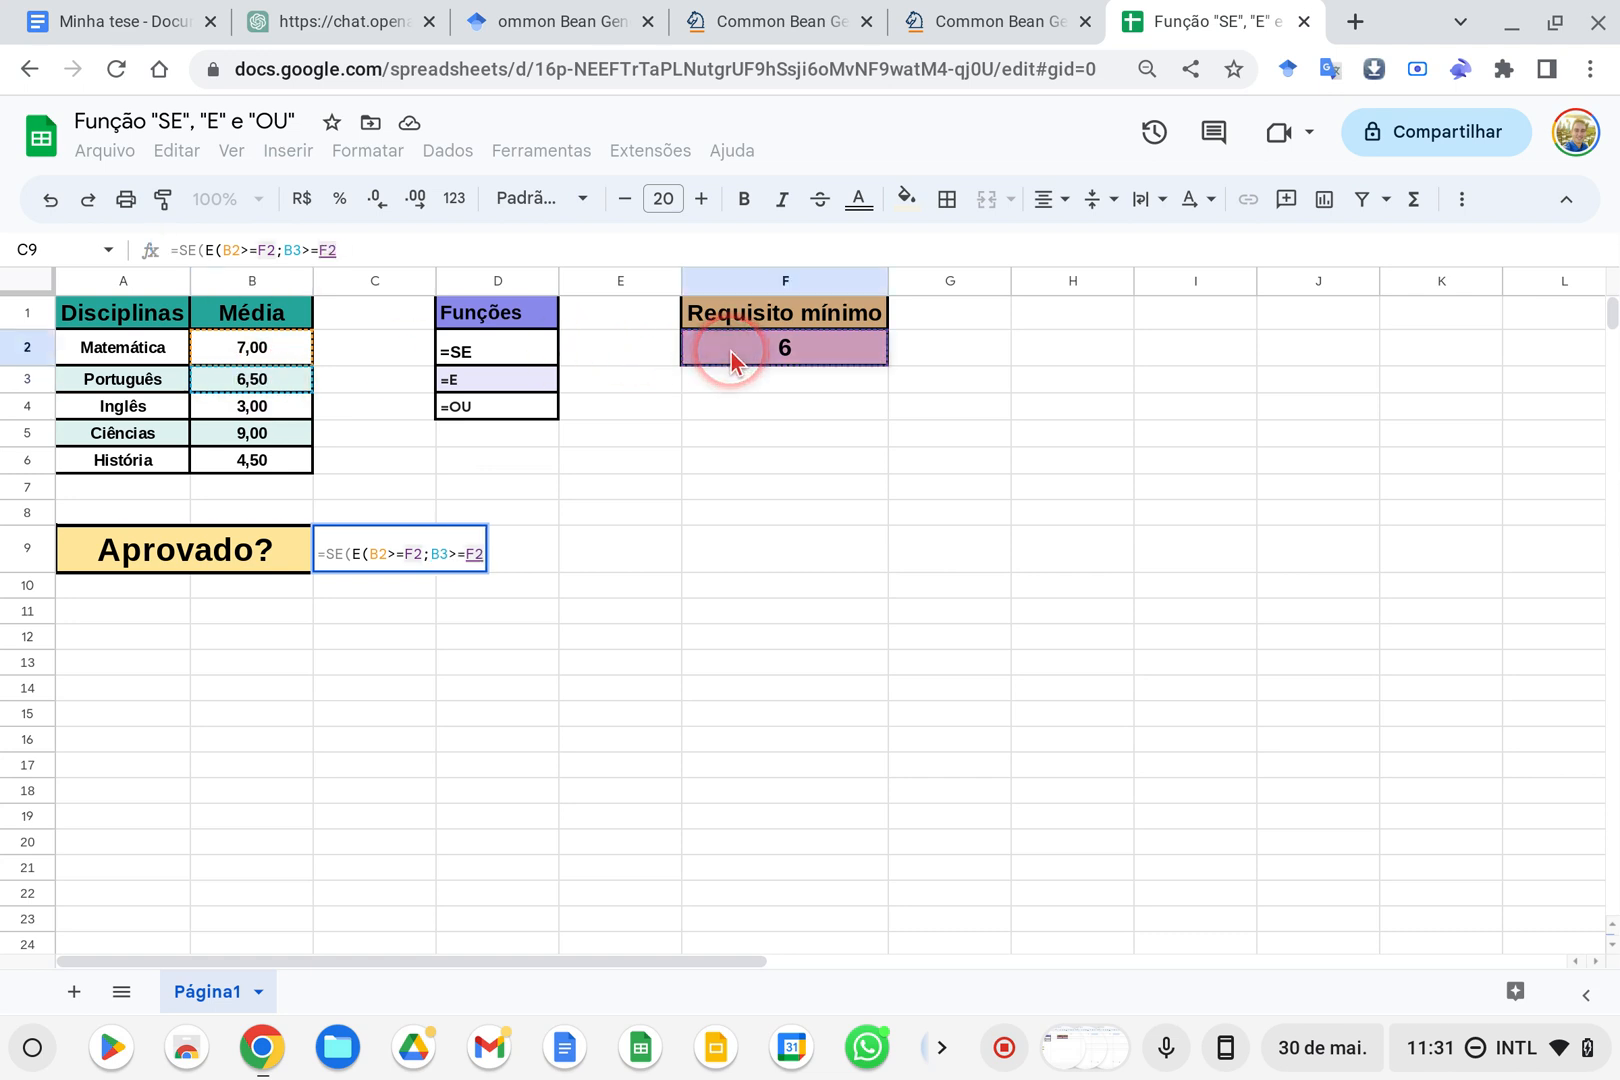
pyautogui.write(';')
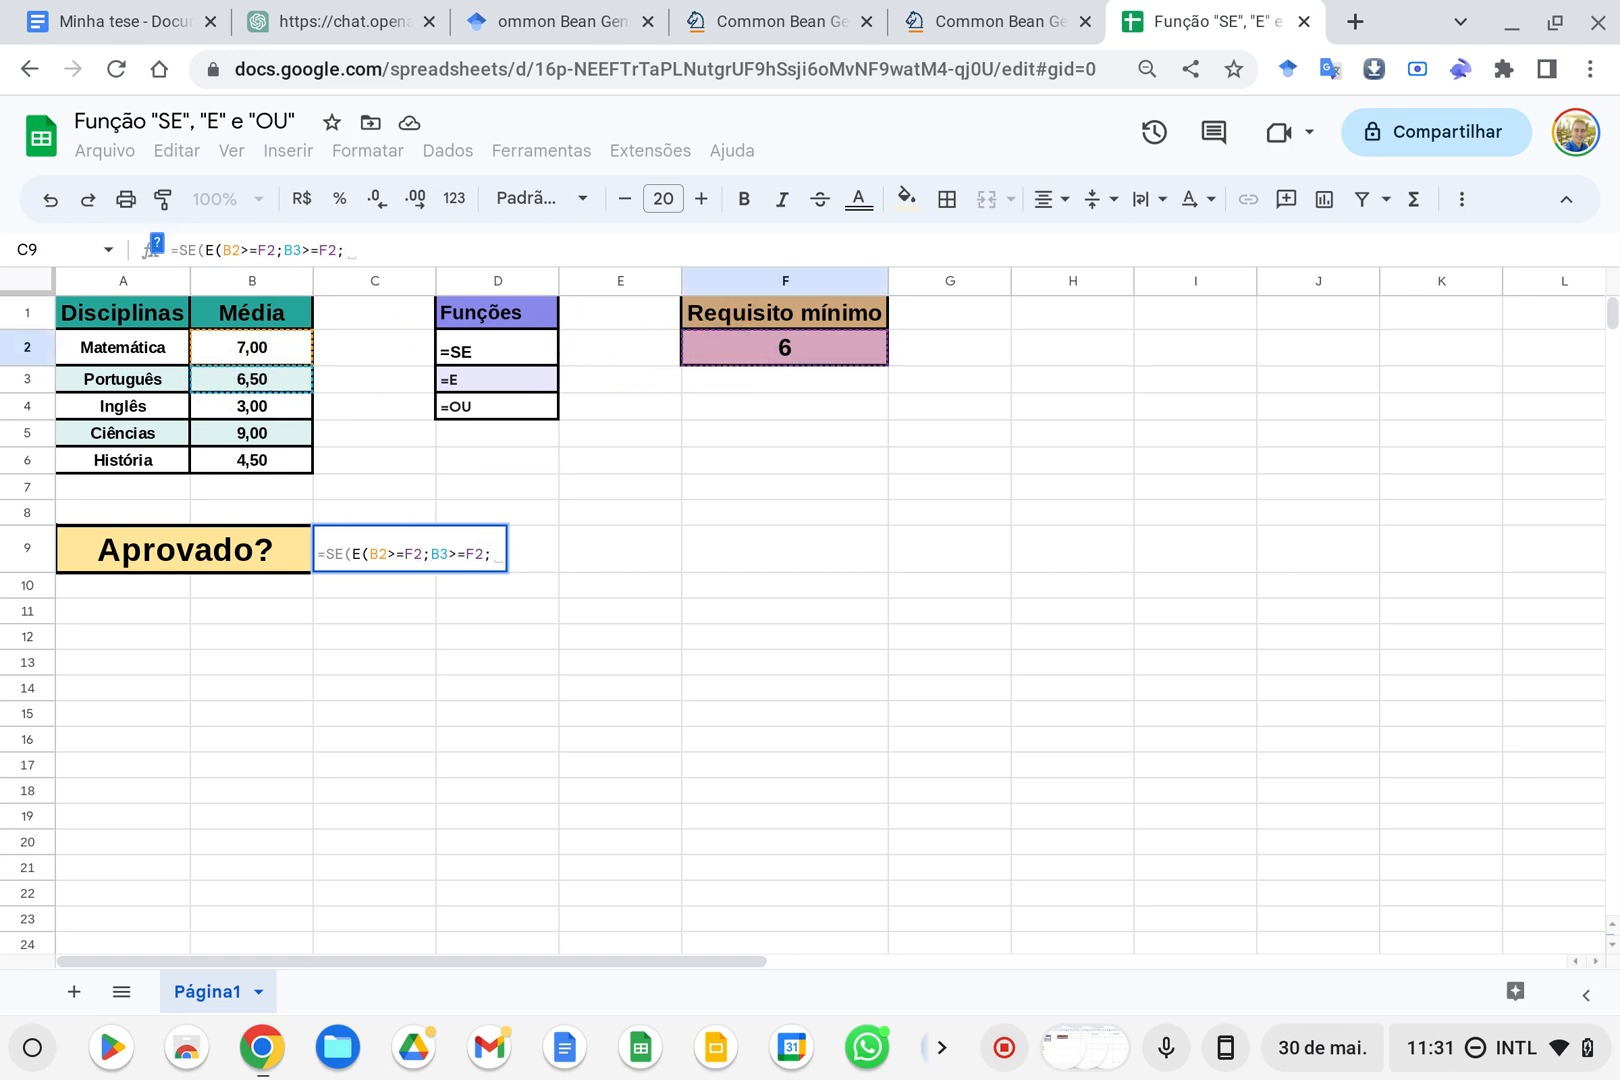
# Add the E conditions B4>=F2 and B5>=F2 for the Inglês and Ciências averages
pyautogui.click(264, 411)
pyautogui.write('>=')
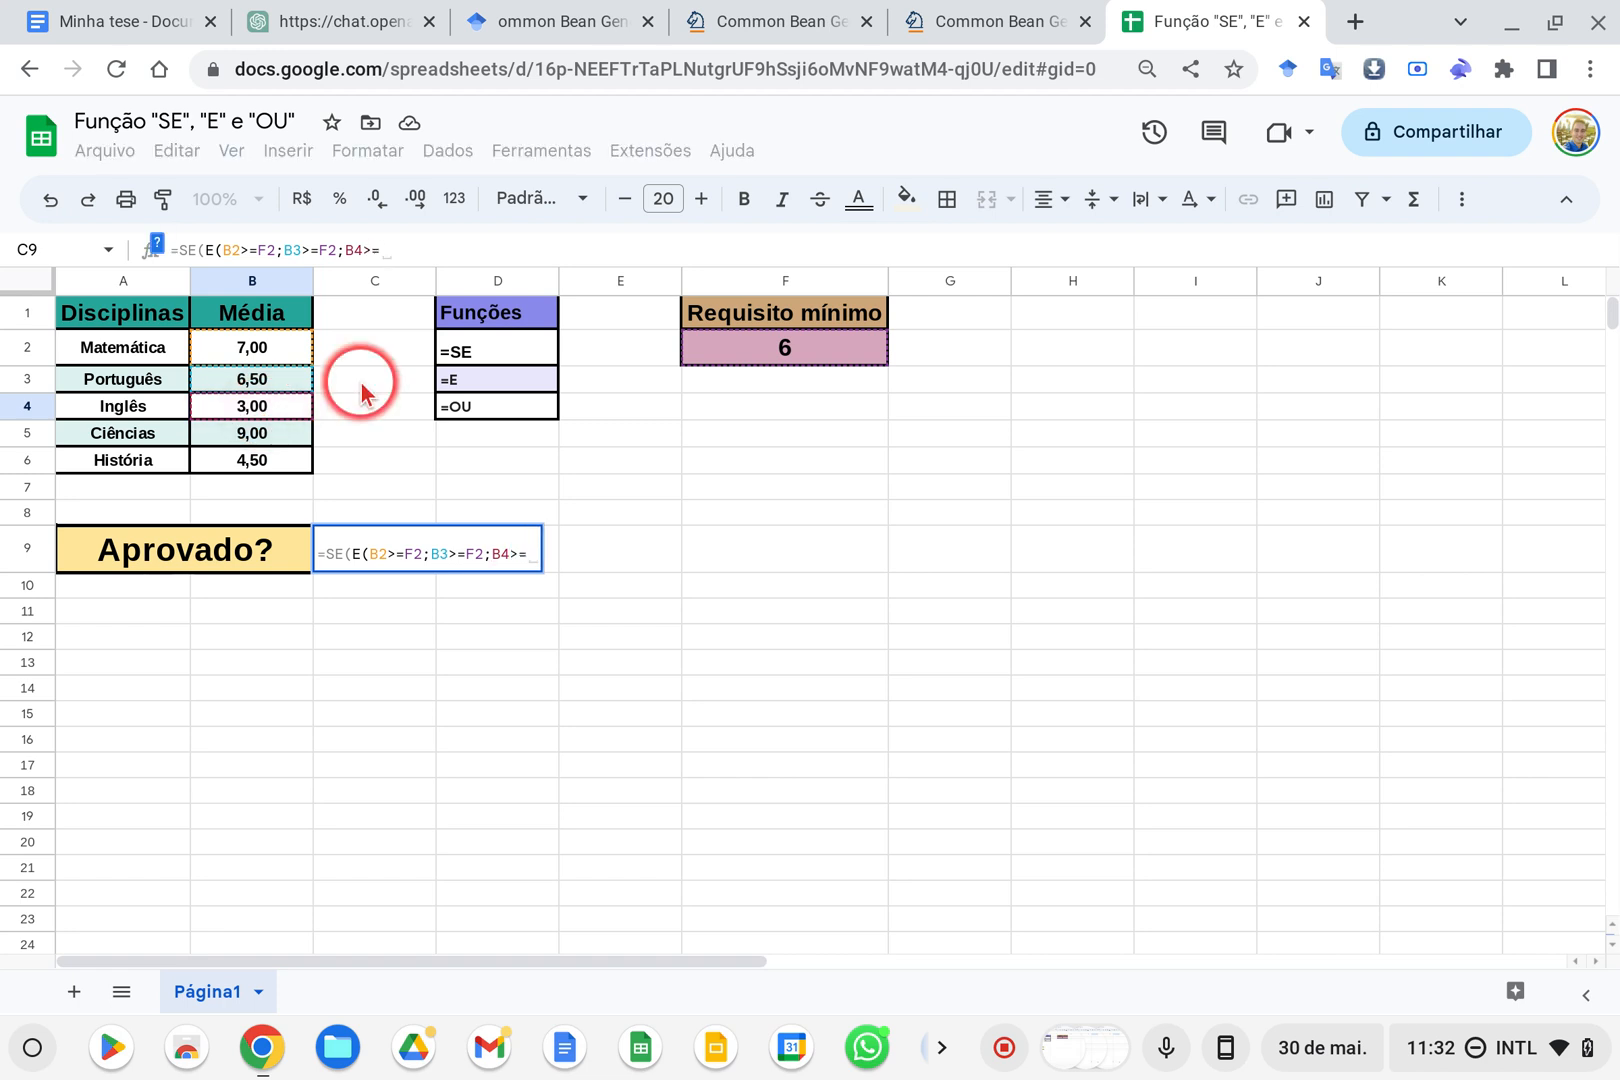
pyautogui.click(752, 357)
pyautogui.write(';')
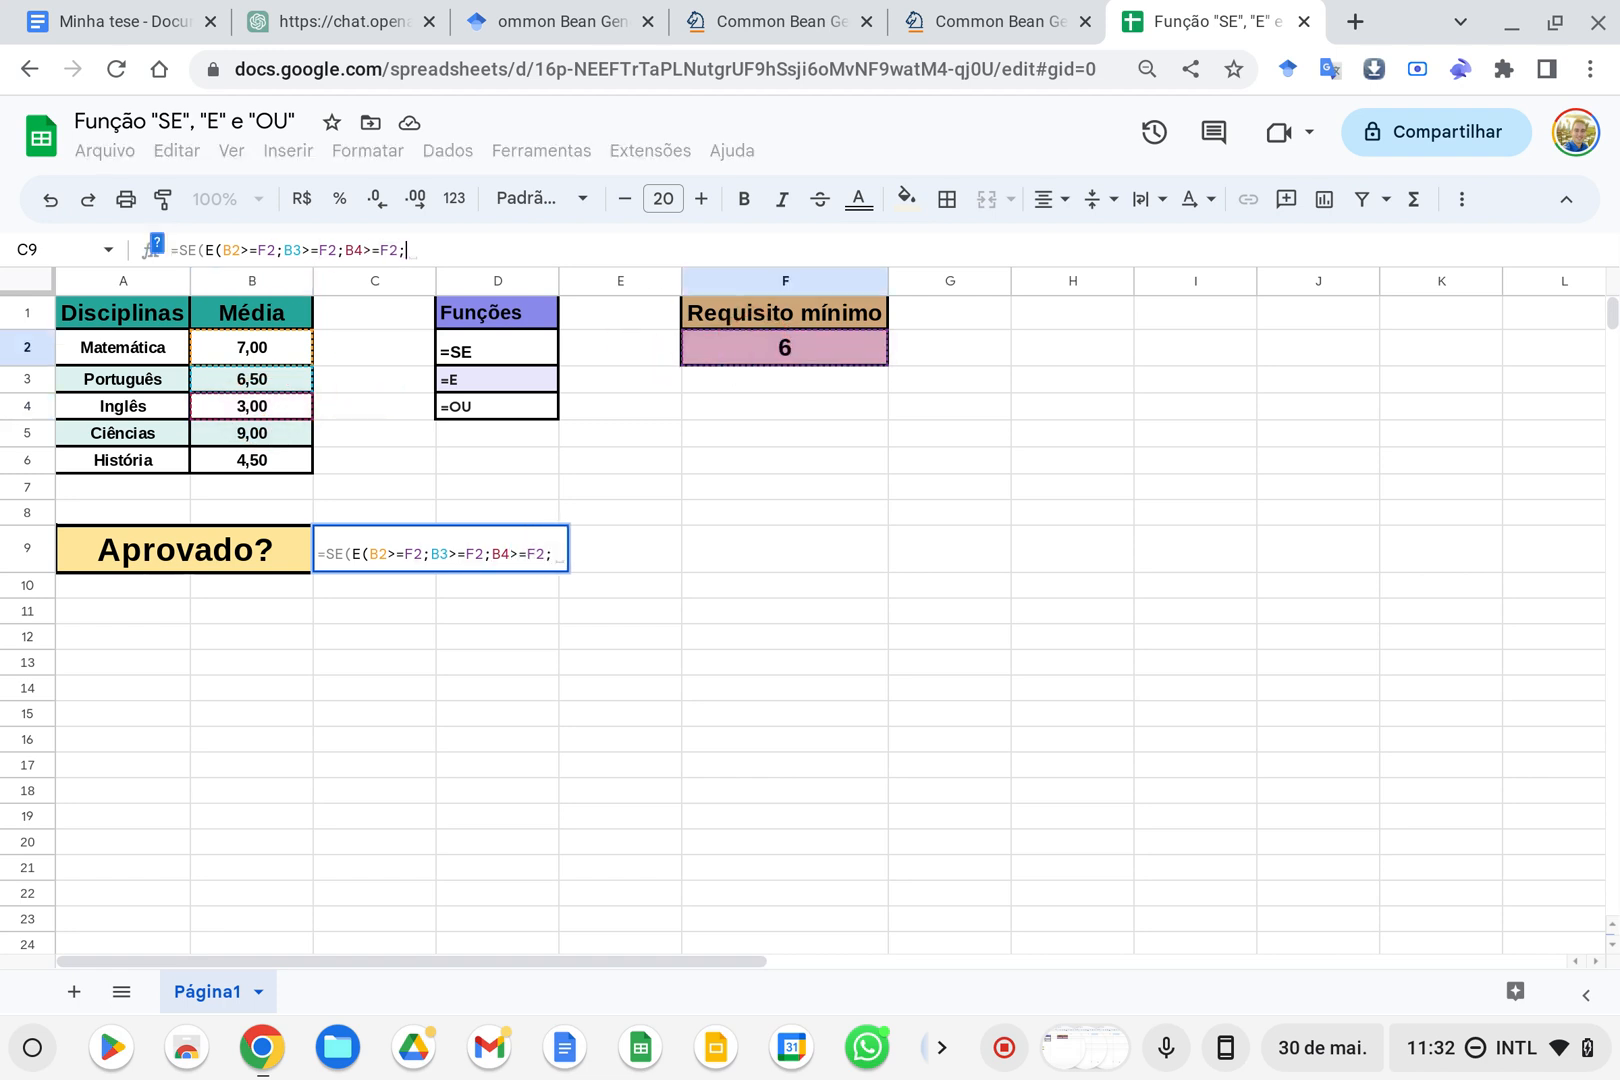
pyautogui.click(248, 433)
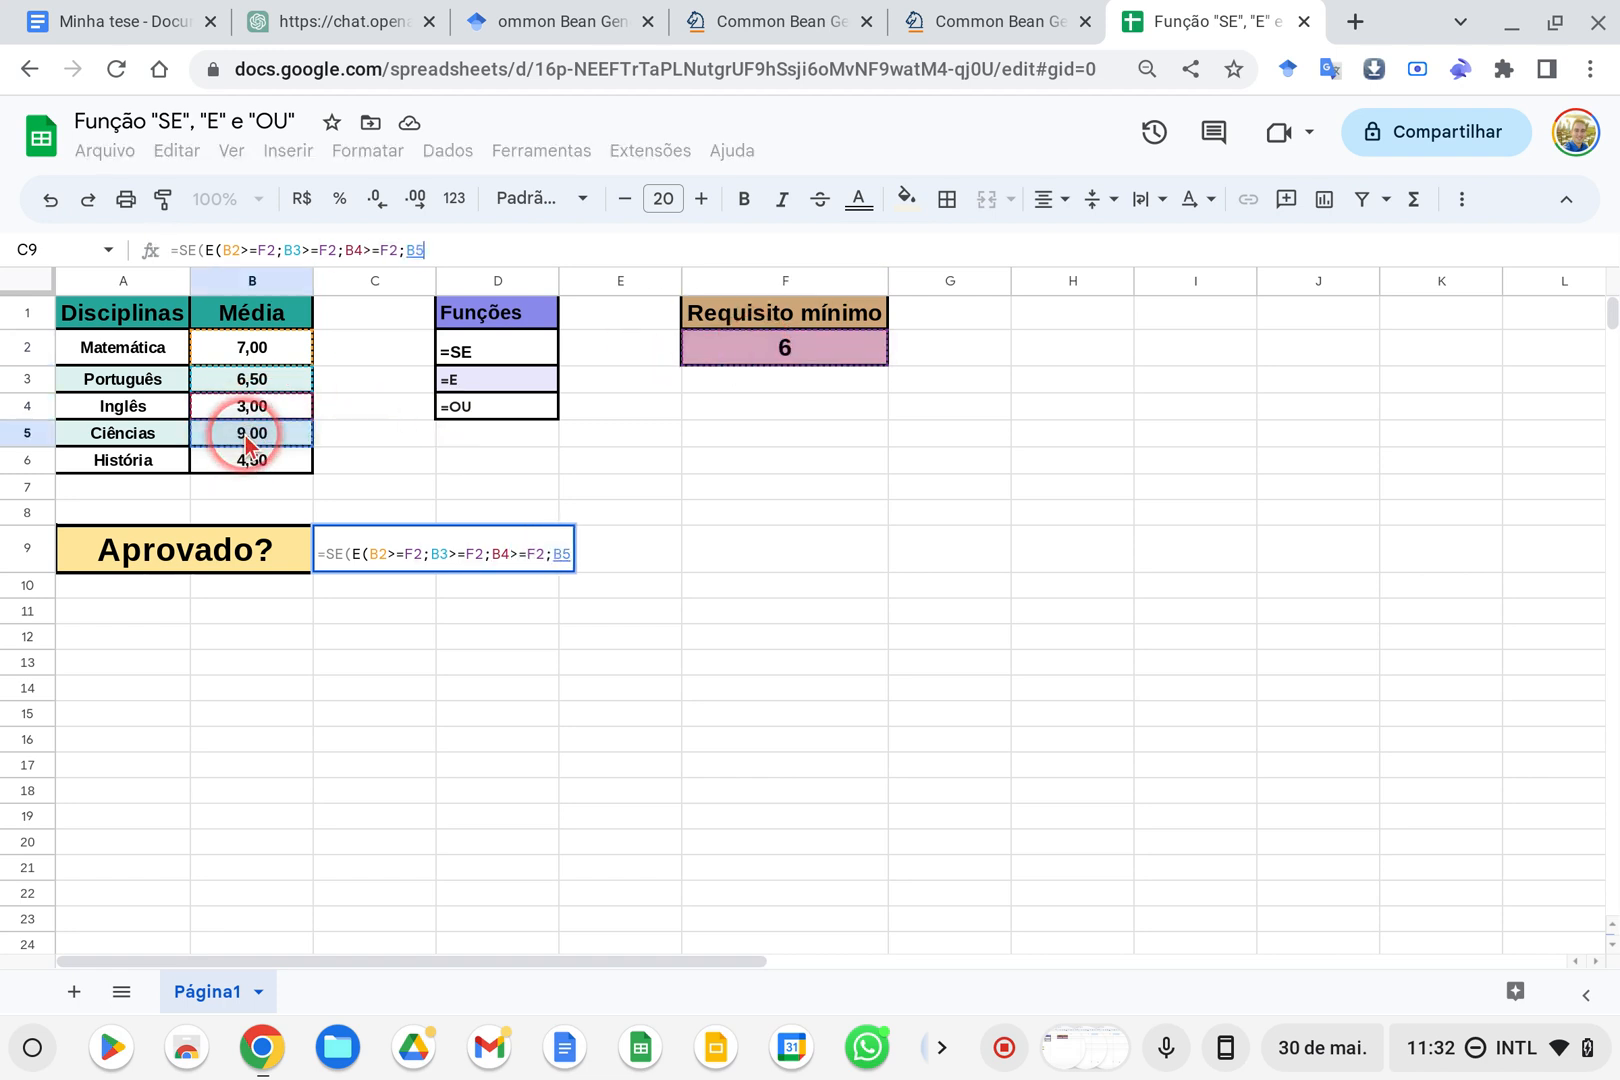
pyautogui.write('>=')
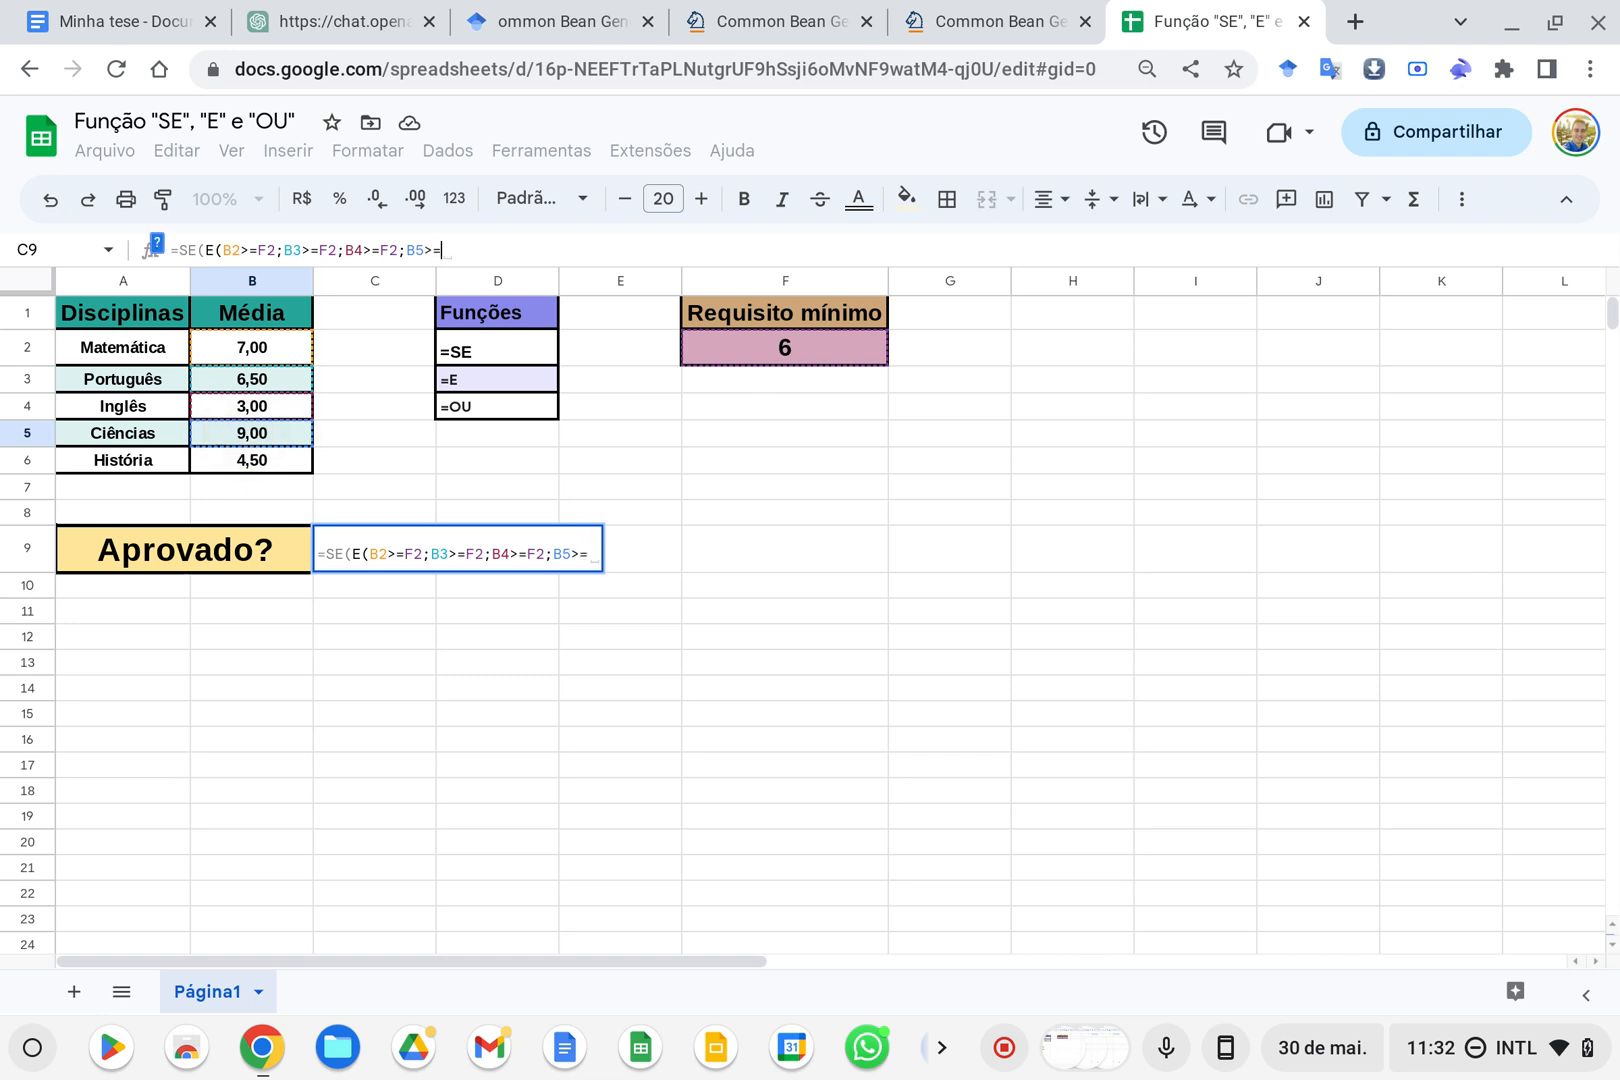
pyautogui.click(843, 362)
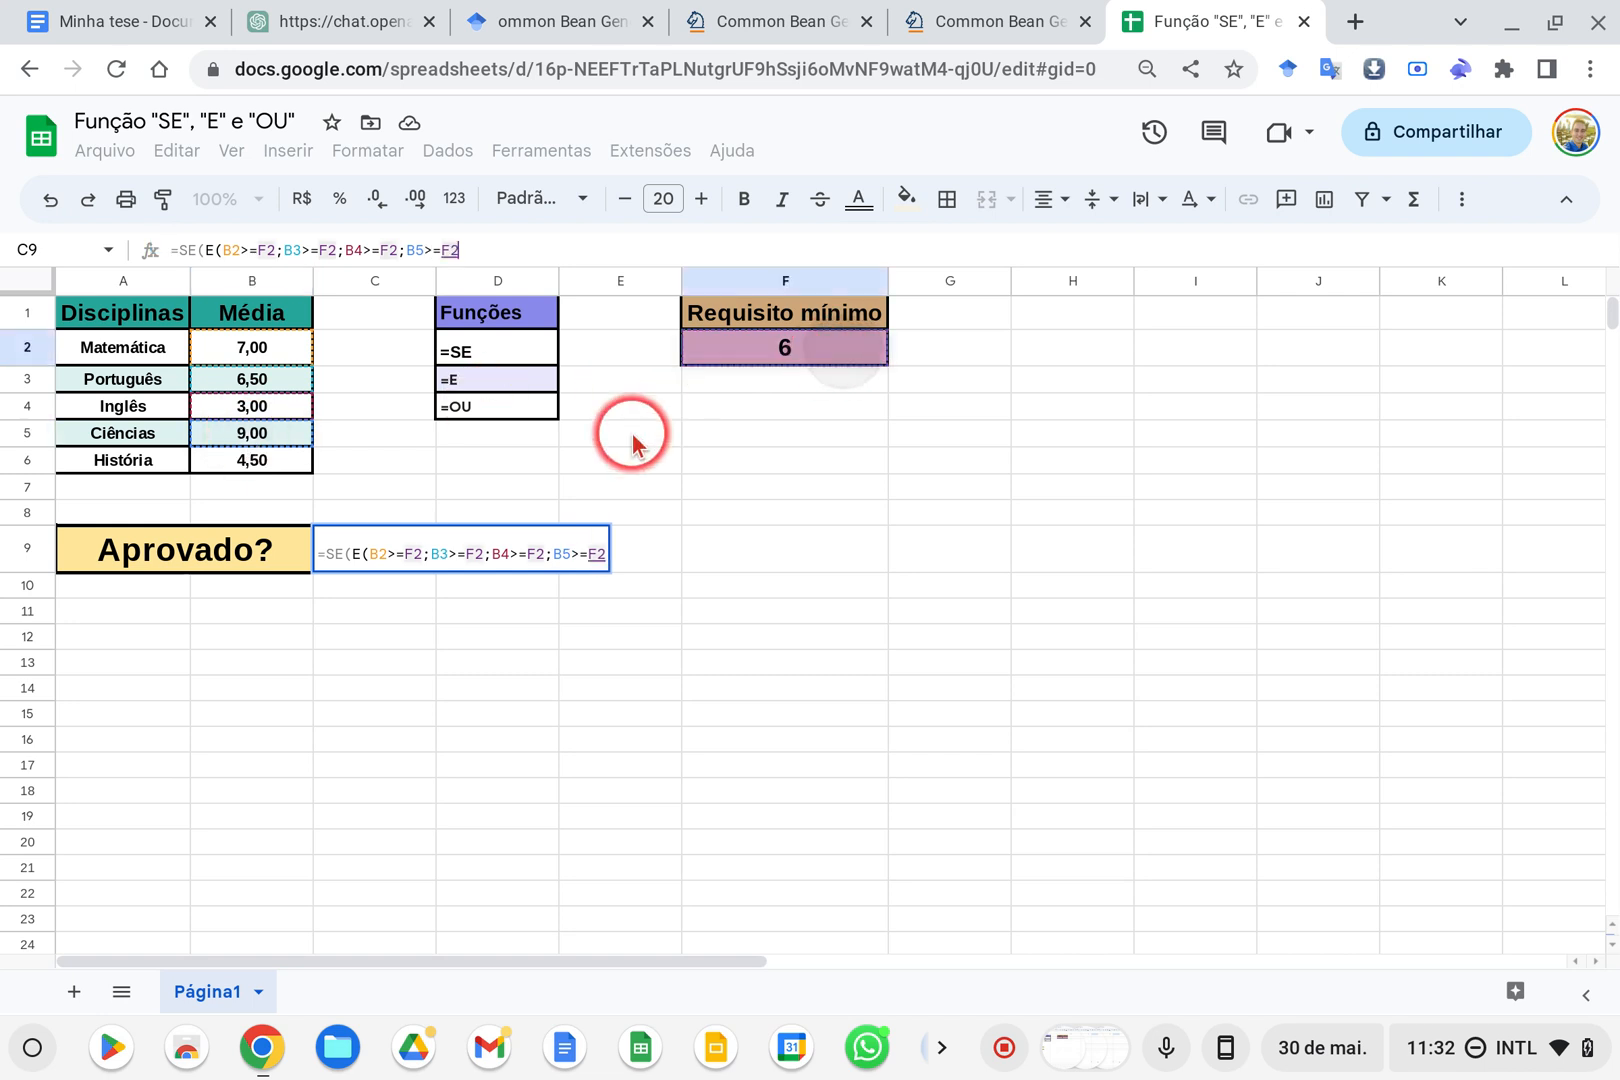
# Extend the last E condition to B5>=B6>=F2, bringing in the História average, and close the E function
pyautogui.click(256, 468)
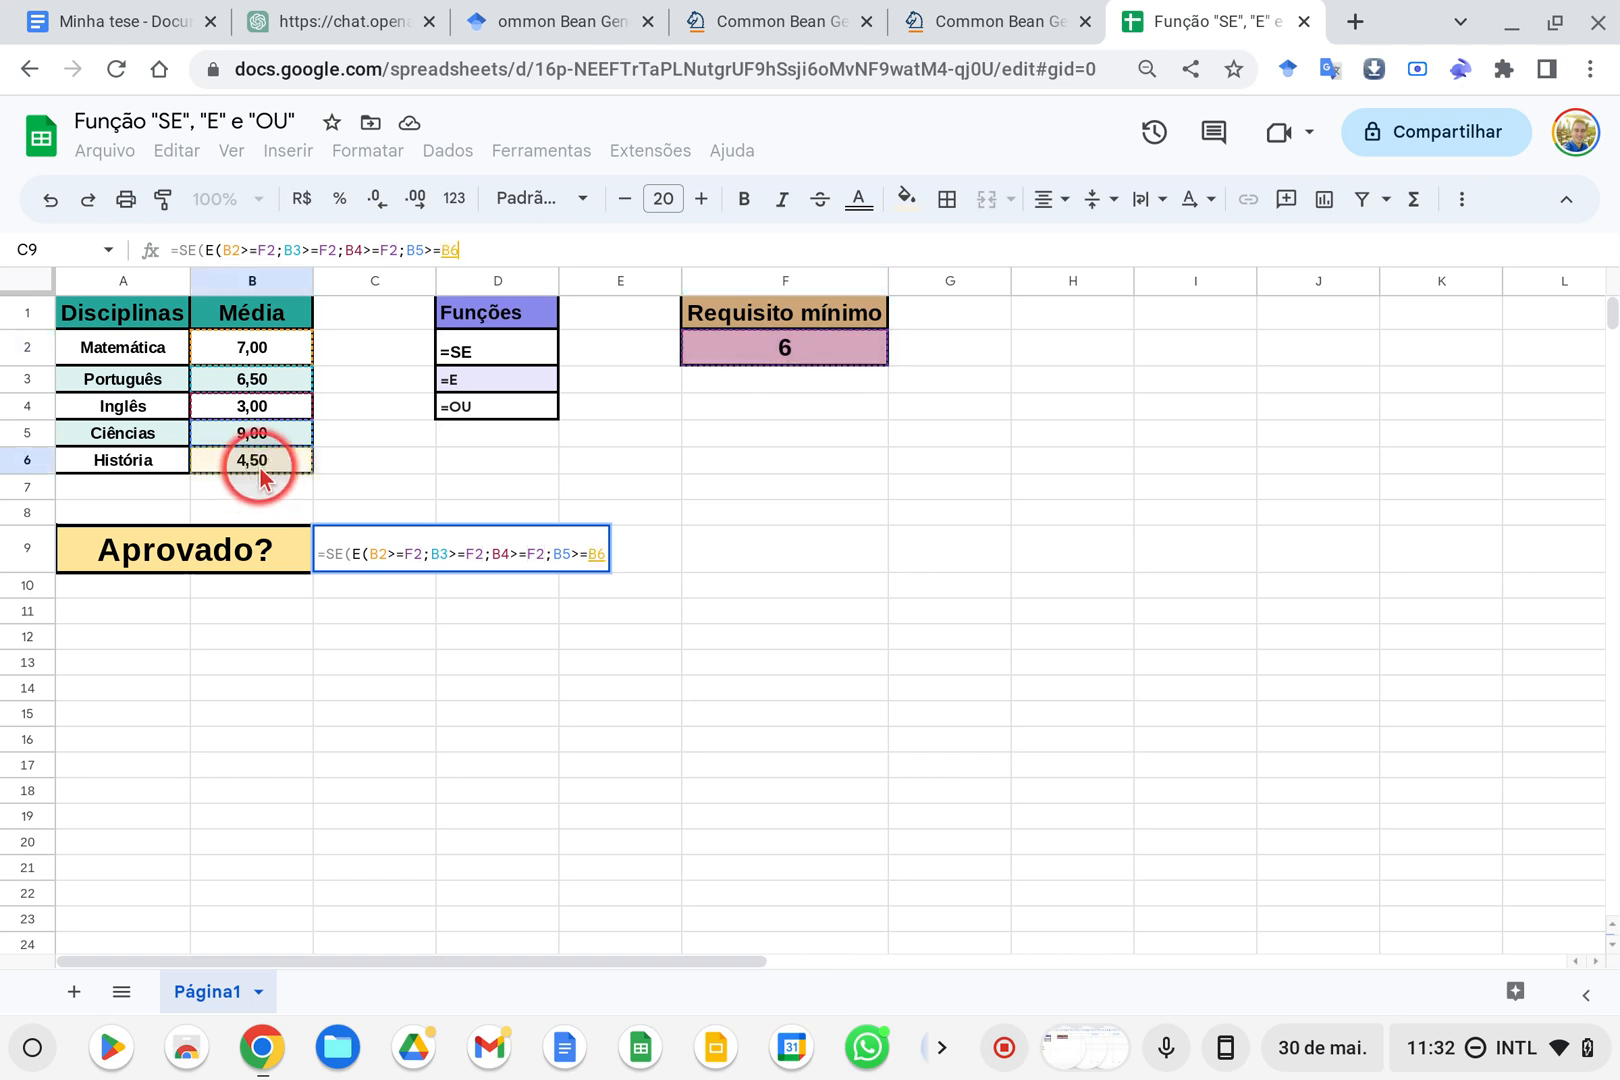
pyautogui.write('>=')
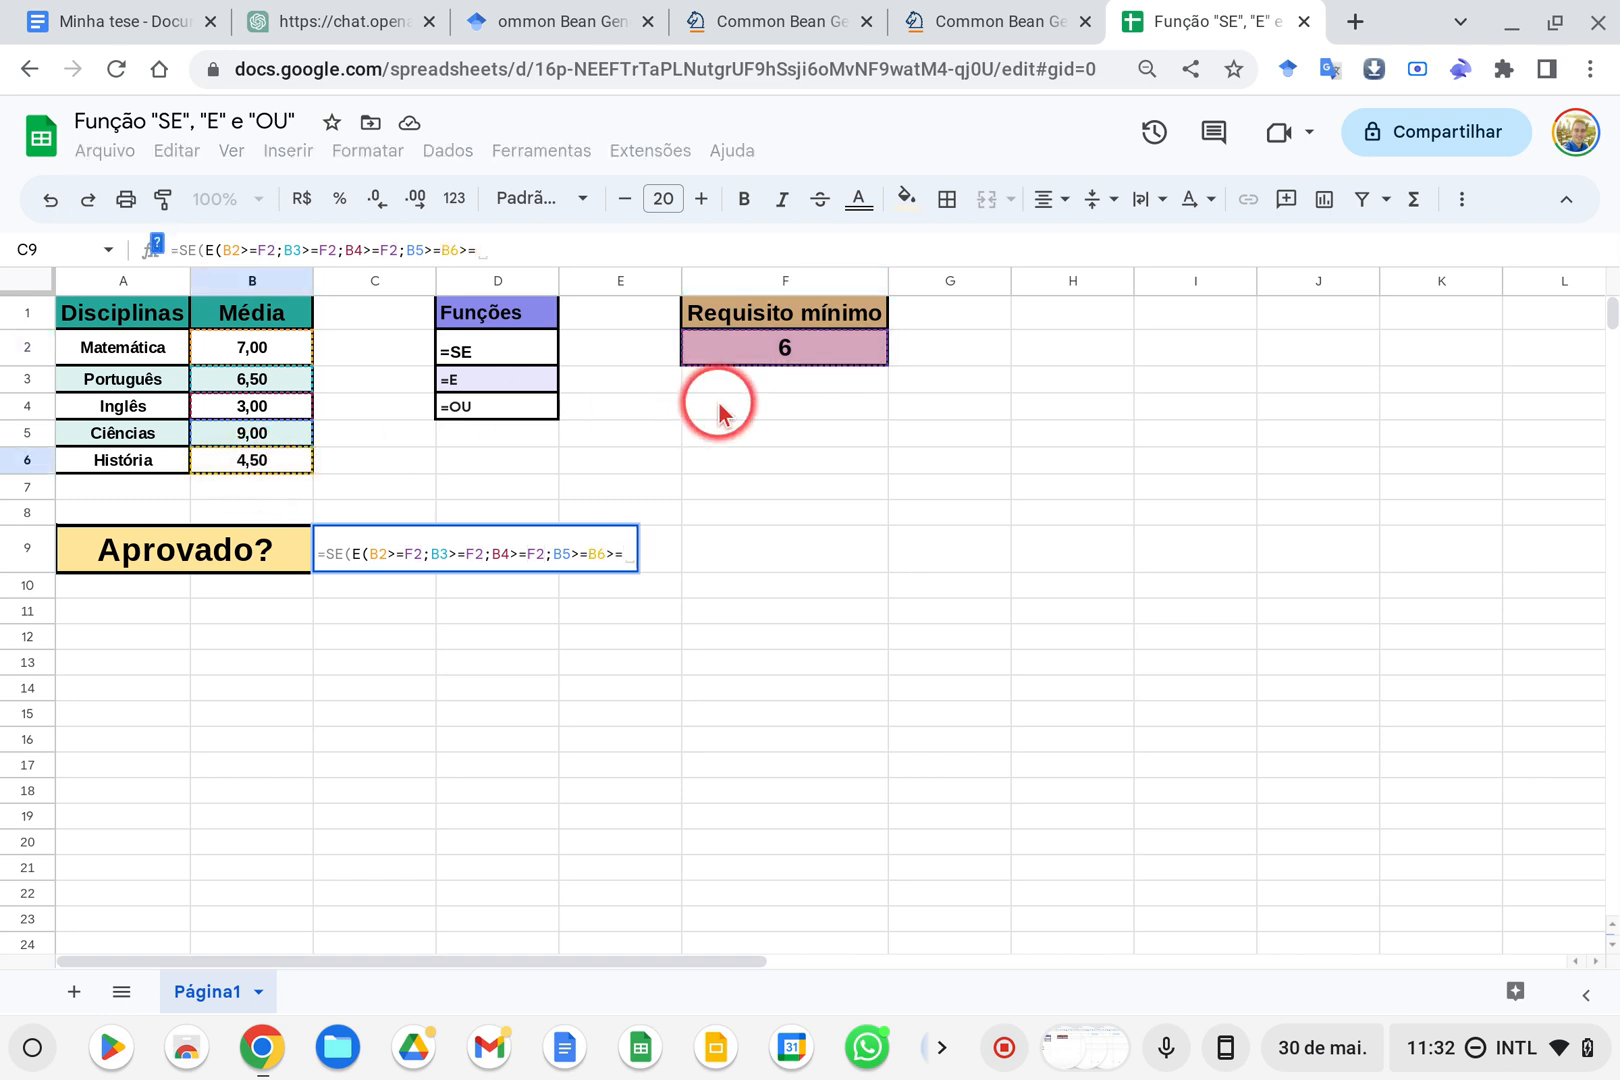
pyautogui.click(770, 352)
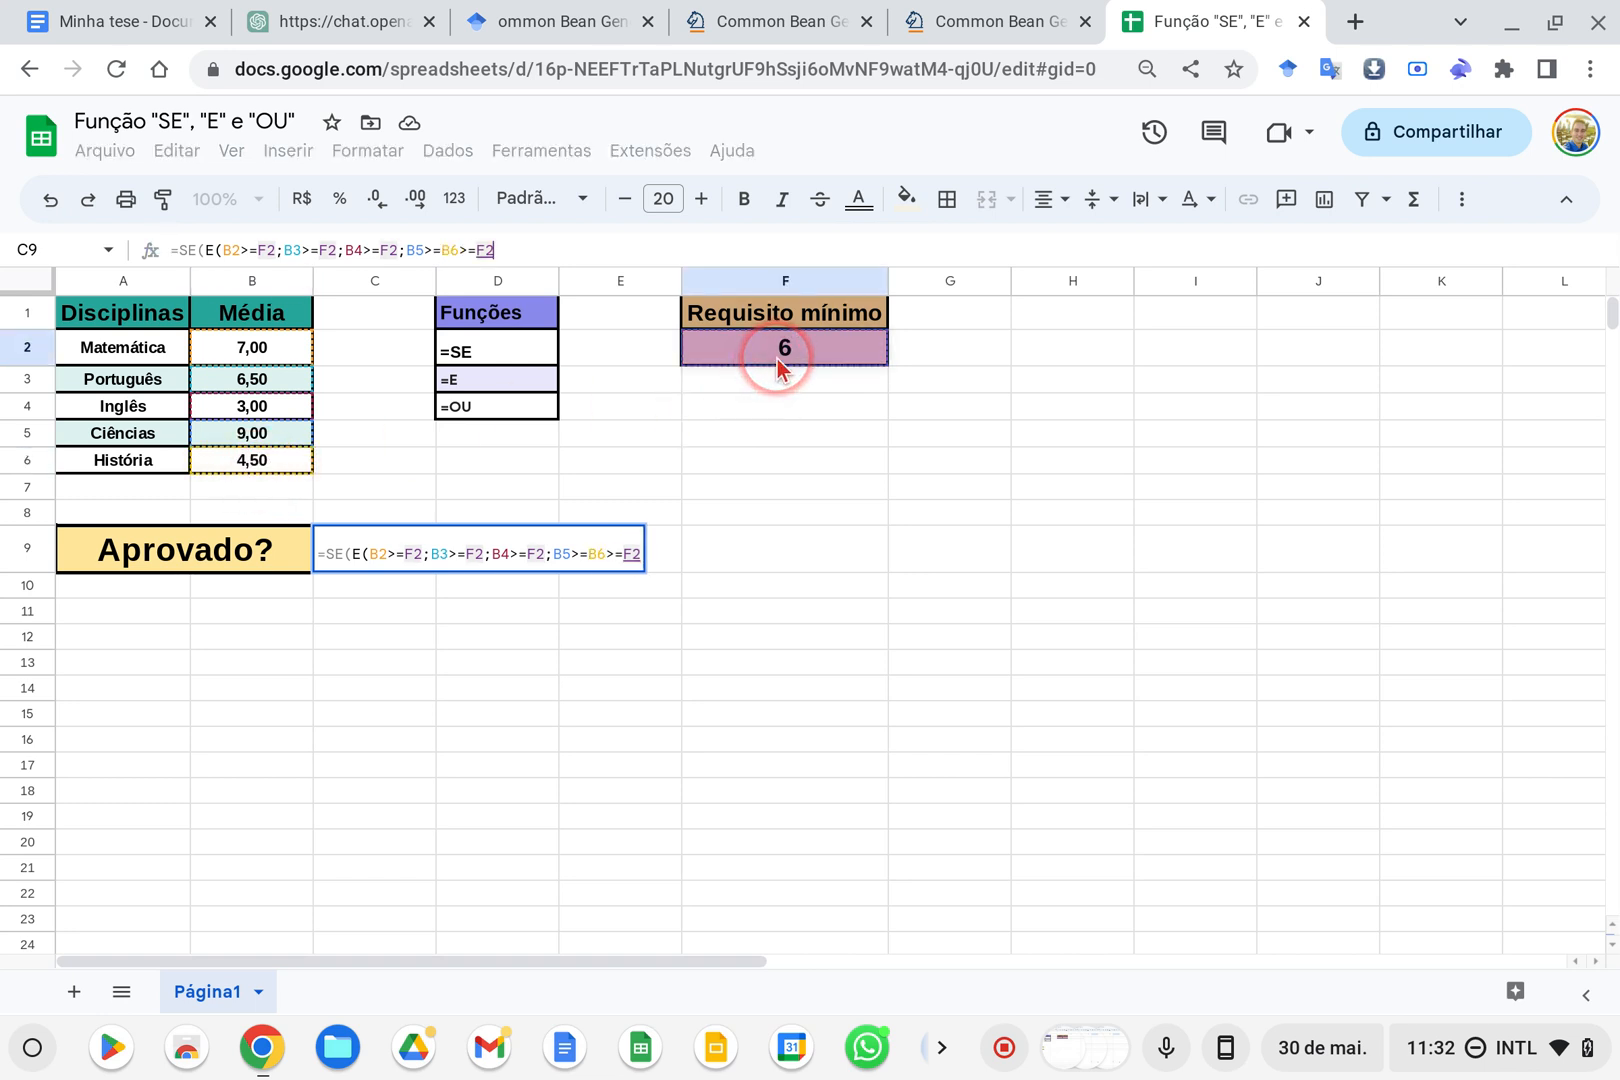
pyautogui.write(')')
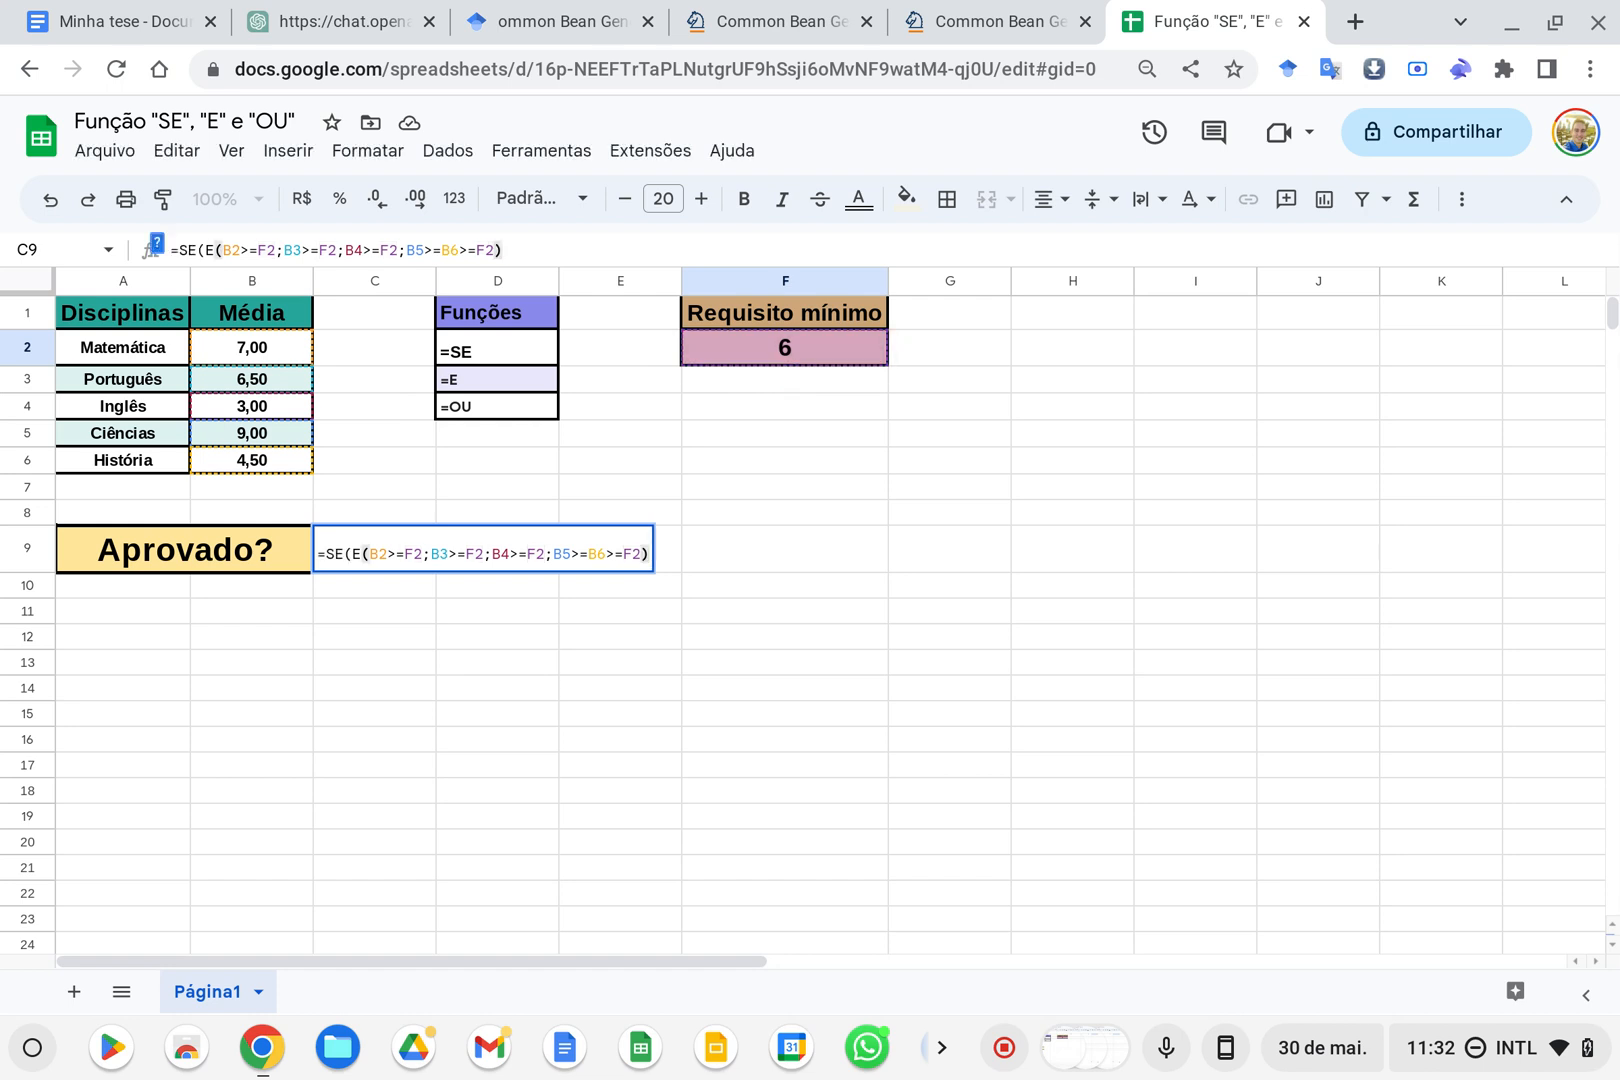
# Examine the SE function help and its argument descriptions, collapse it, and return to the end of the C9 formula
pyautogui.click(160, 252)
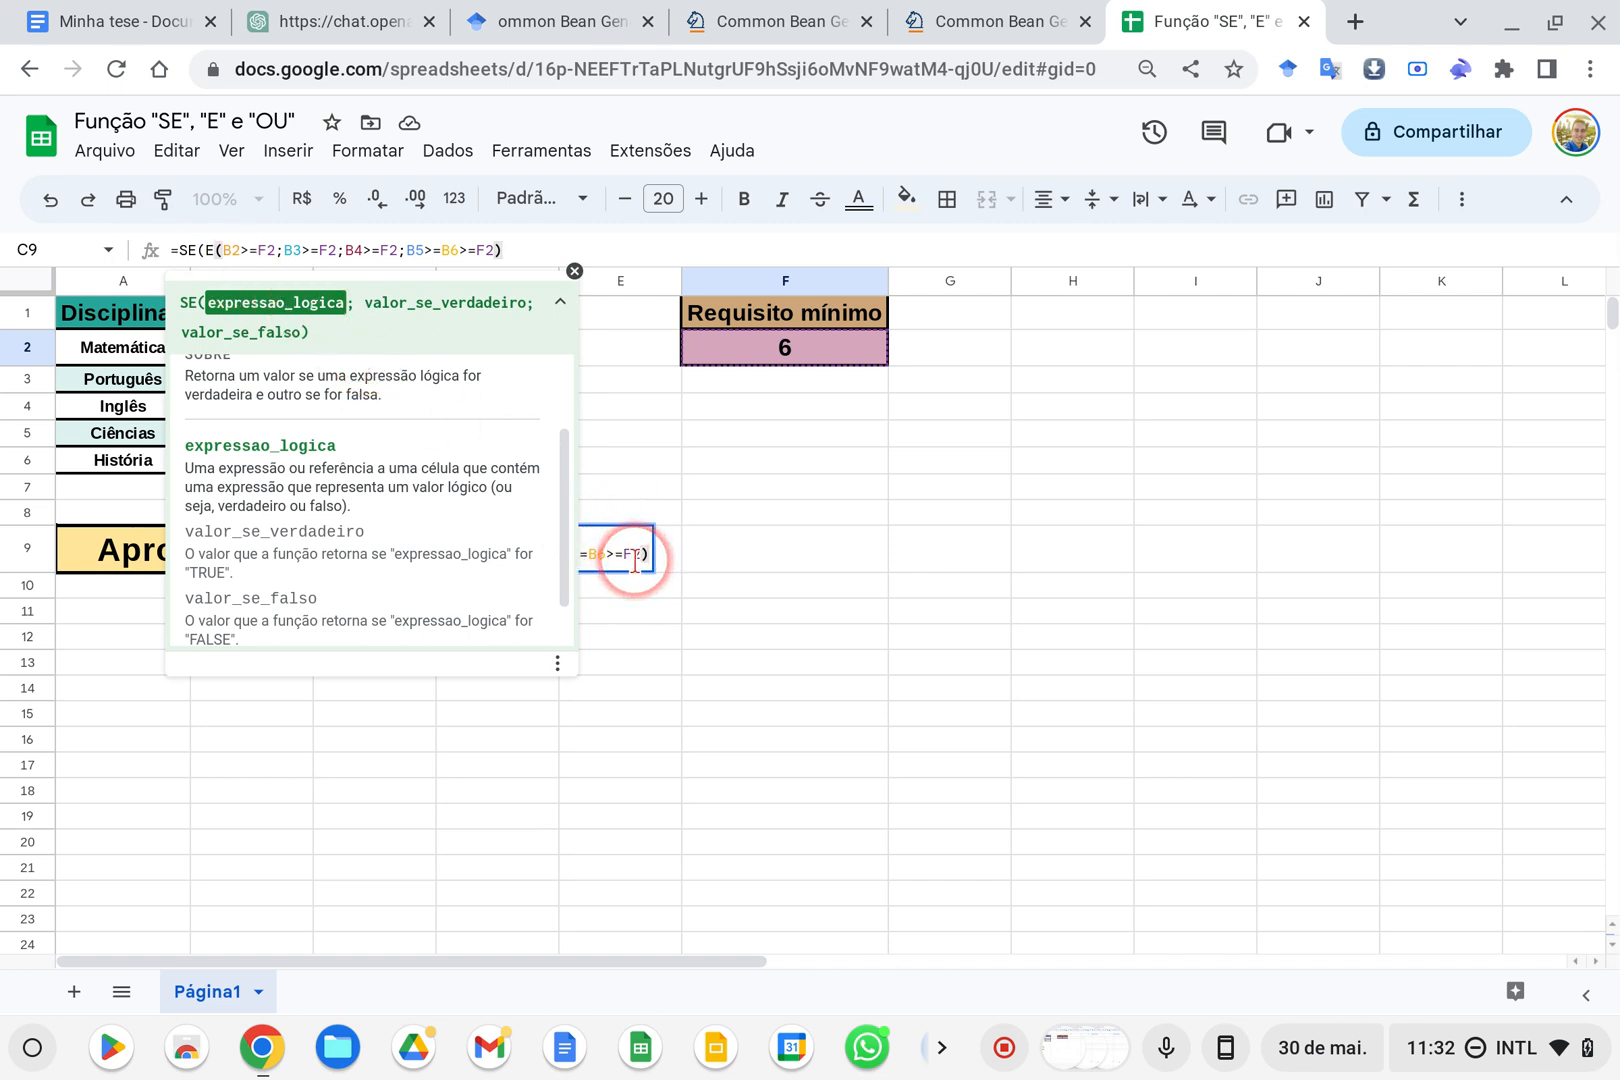
pyautogui.click(560, 305)
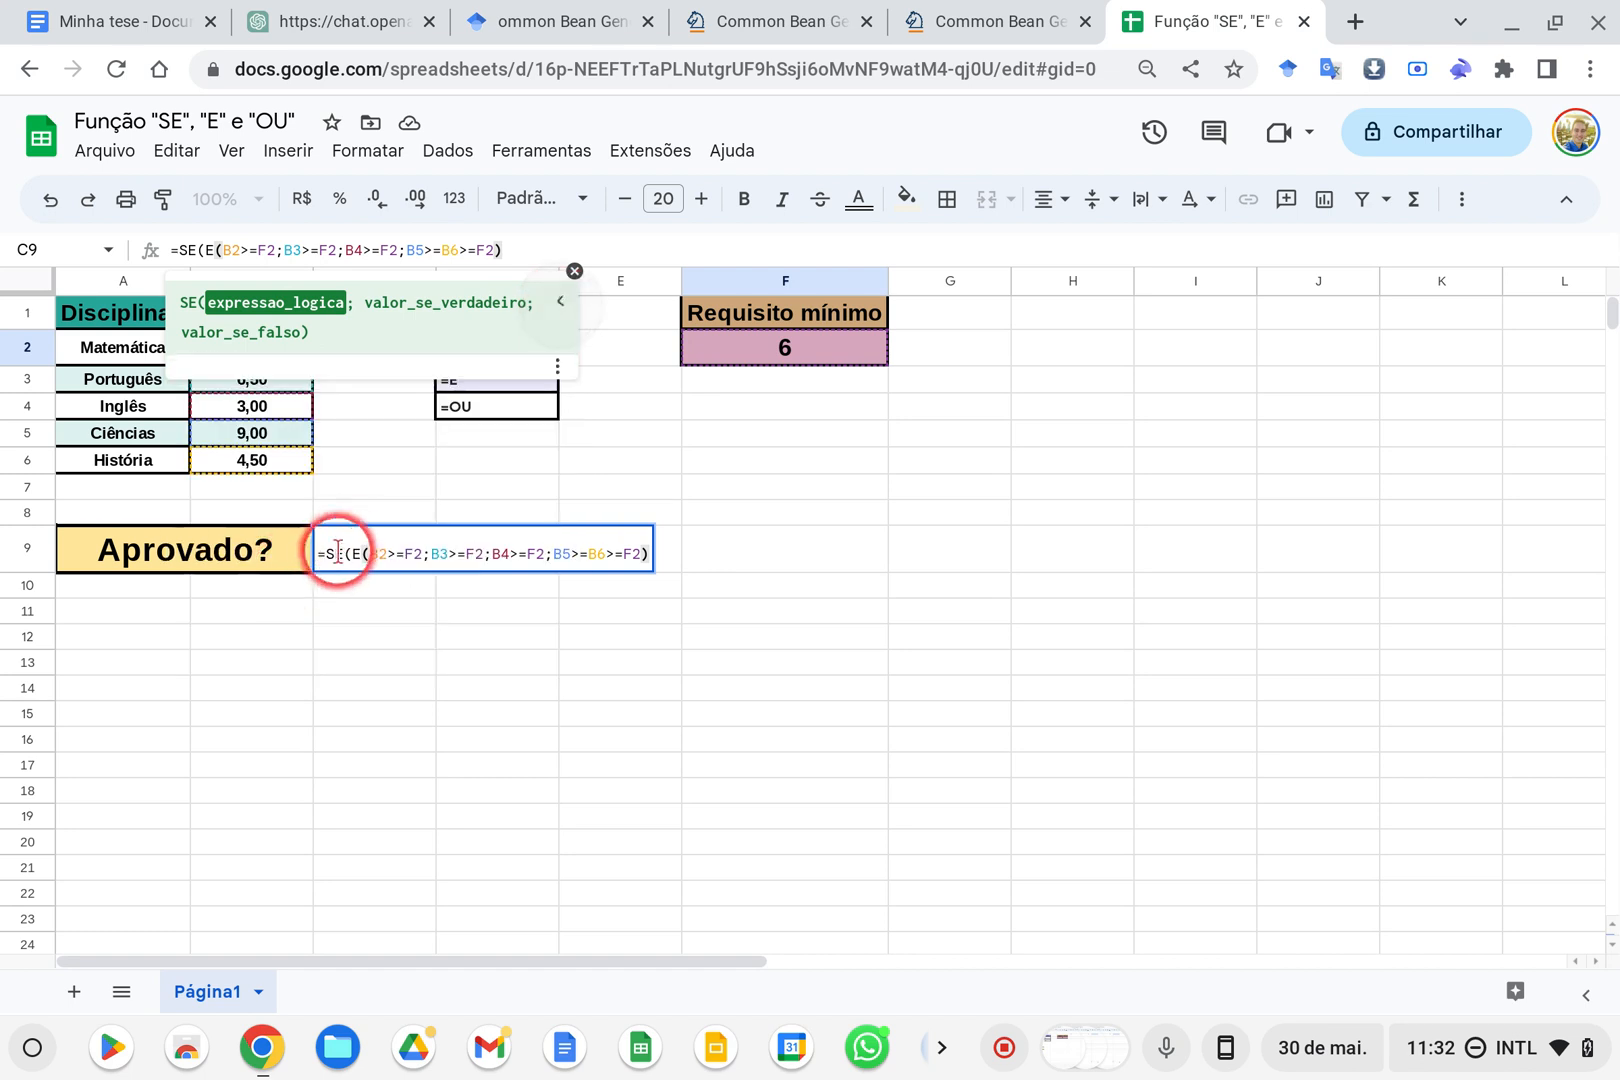
pyautogui.click(650, 558)
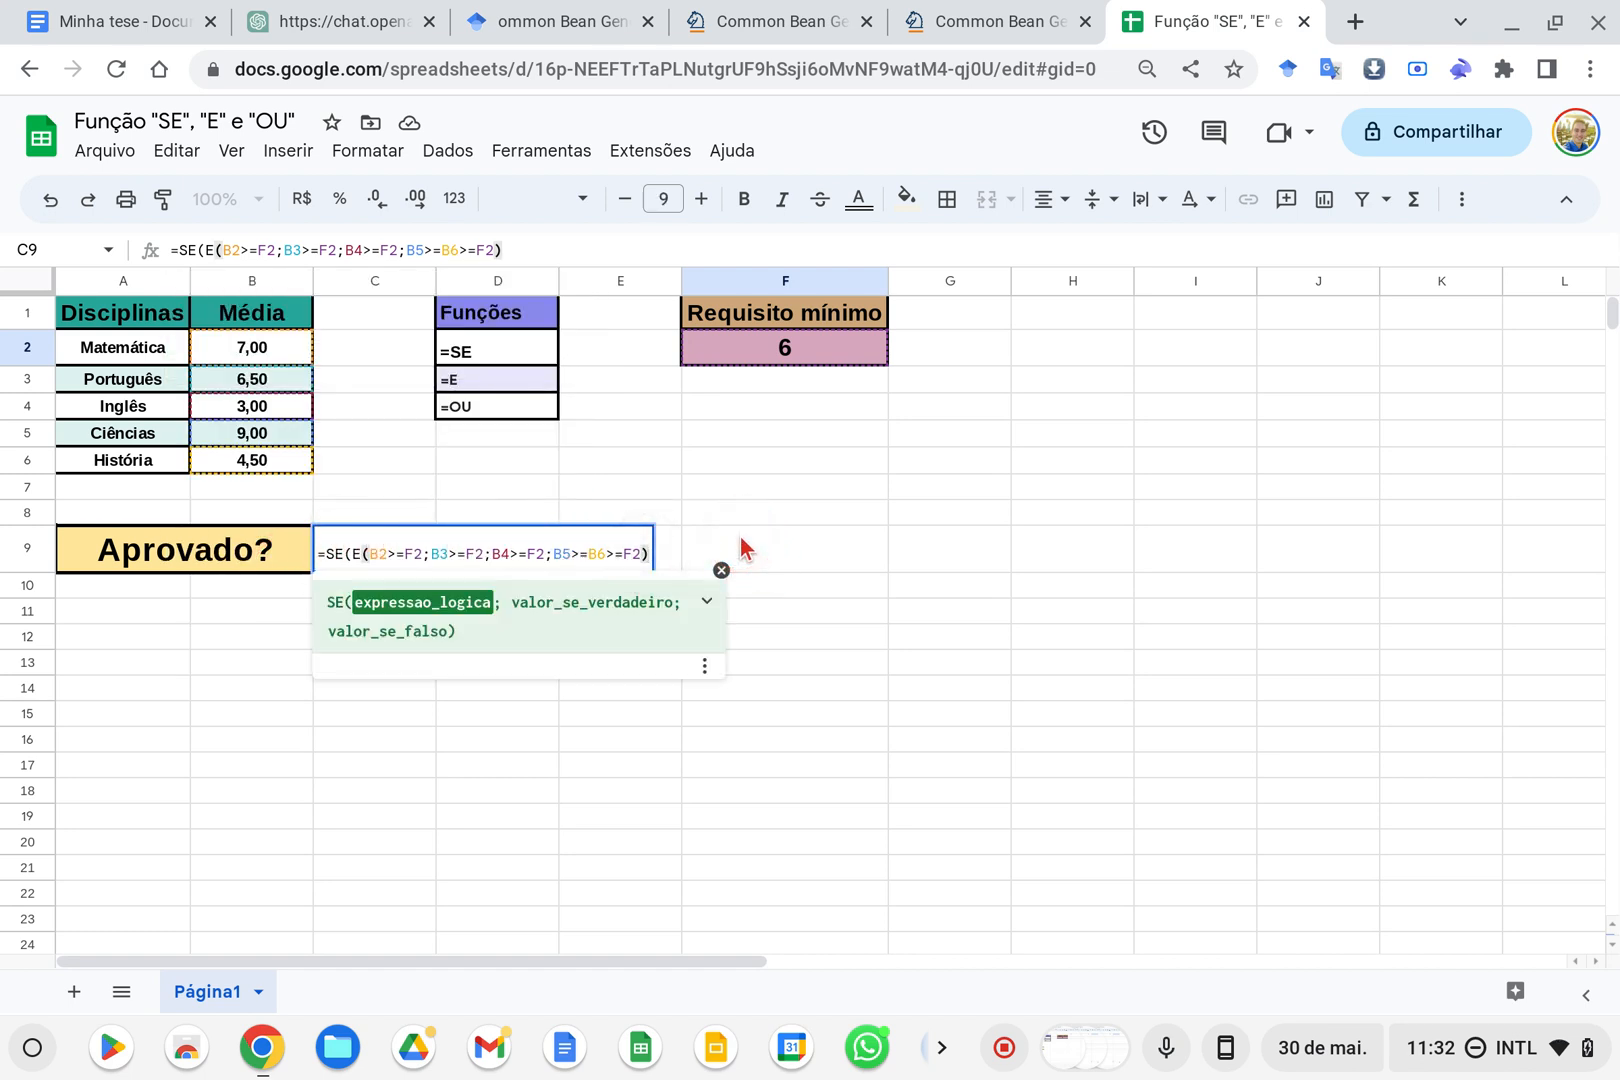
# Add "Sim" as the value if true and "Não" as the value if false, close SE and commit the formula
pyautogui.write('; ')
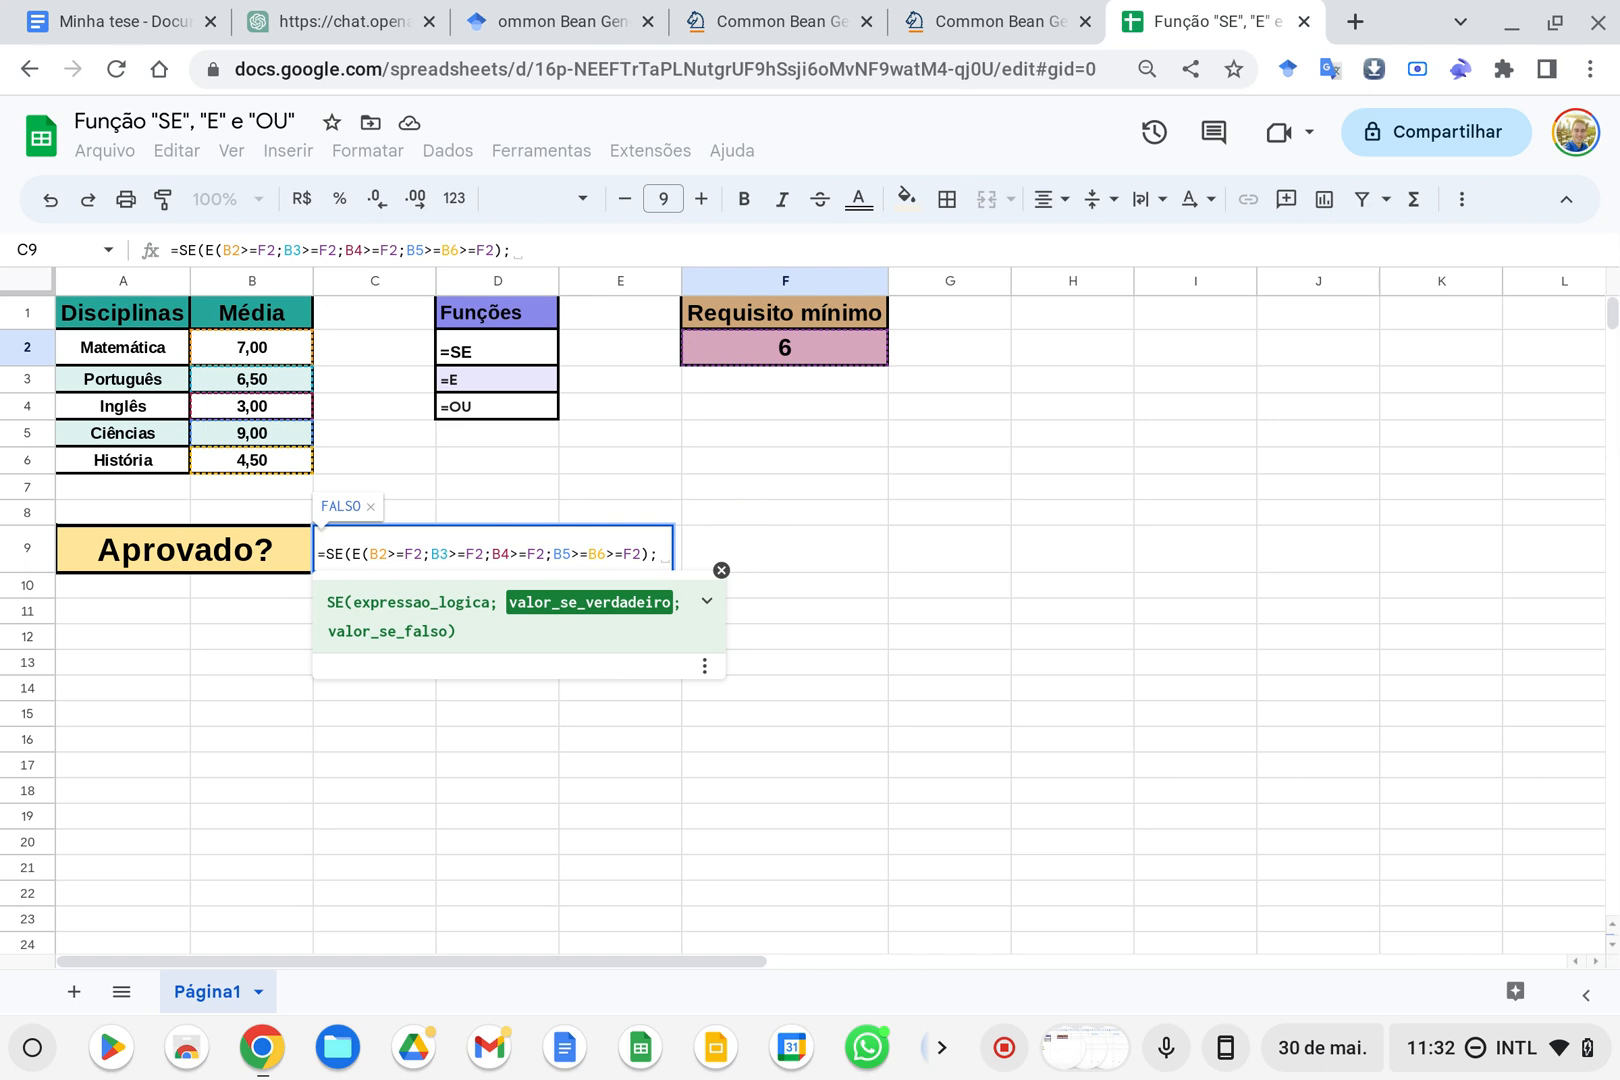
pyautogui.write('"Sim')
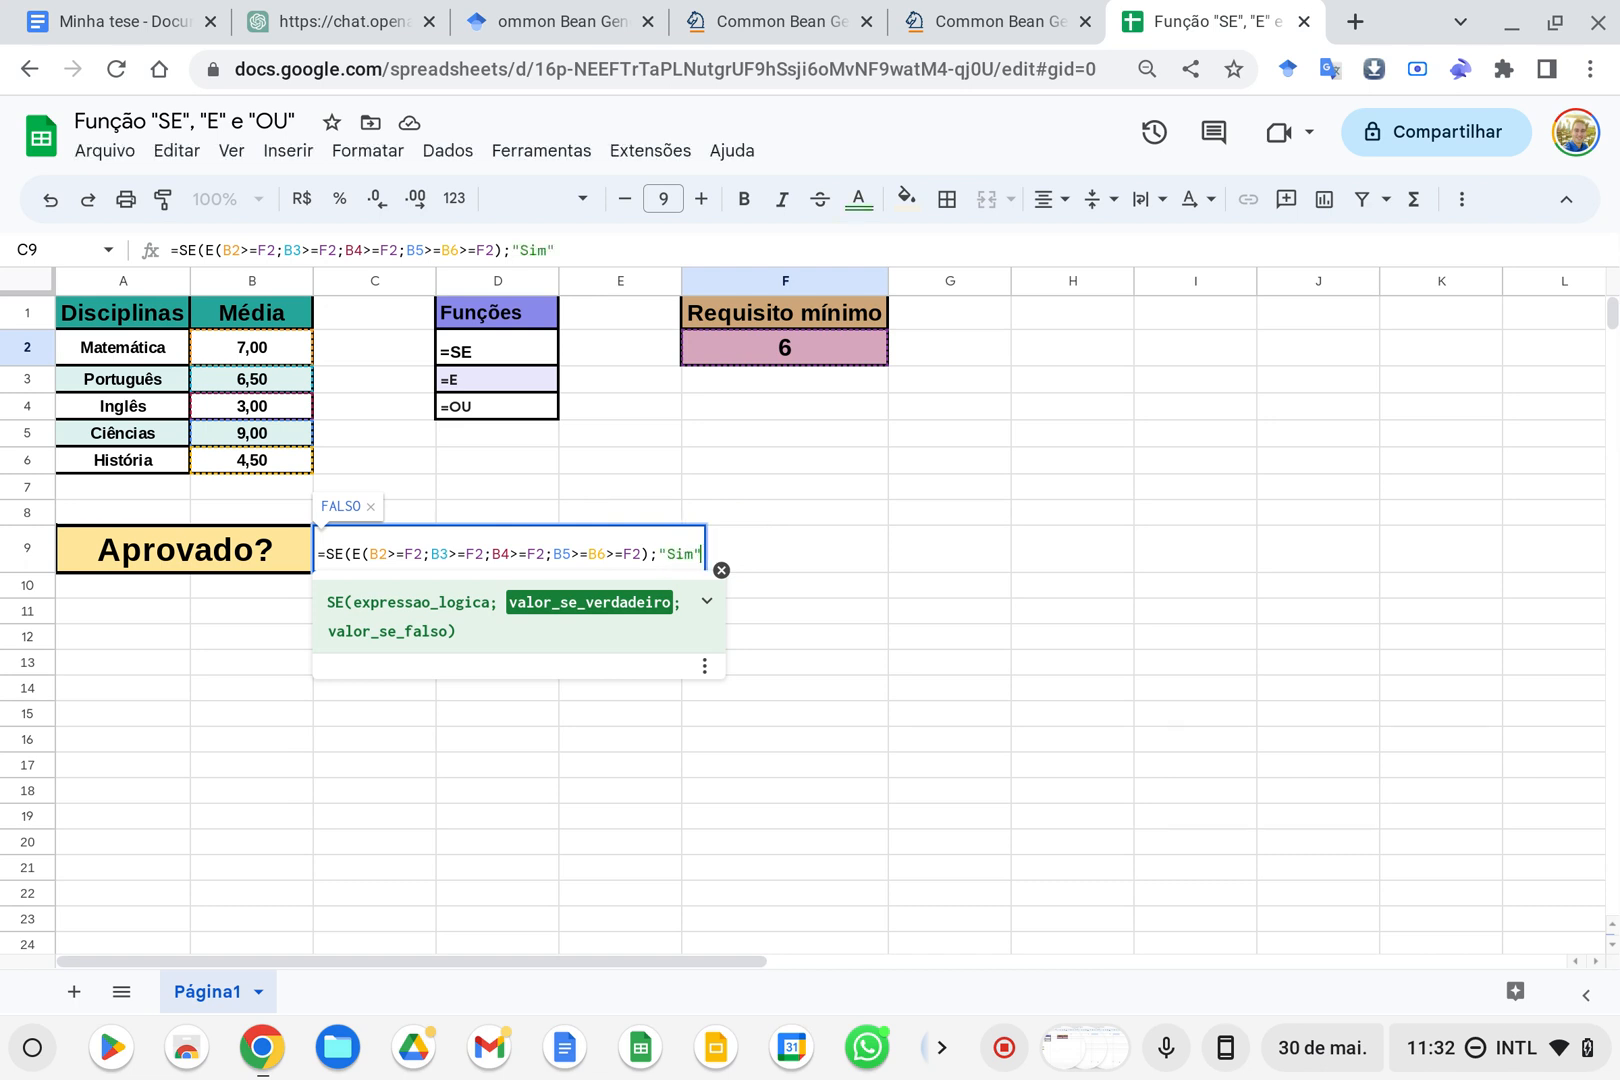
pyautogui.write('";N')
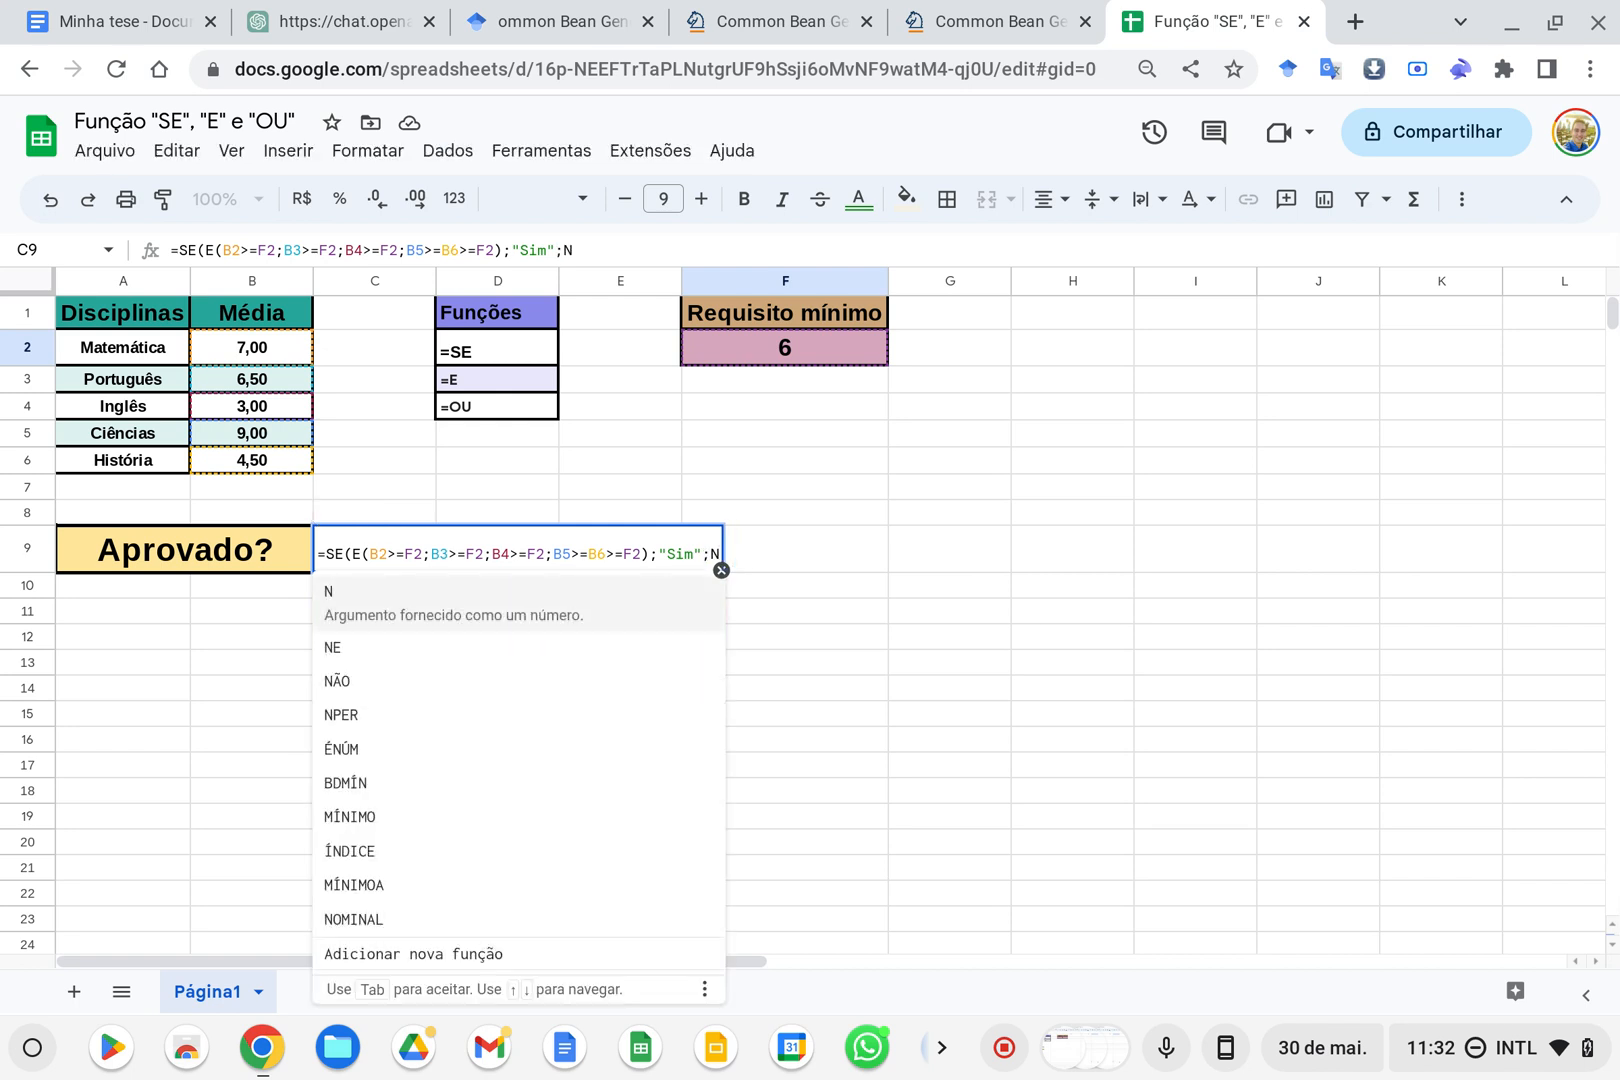
pyautogui.press('BackSpace')
pyautogui.write('"Não')
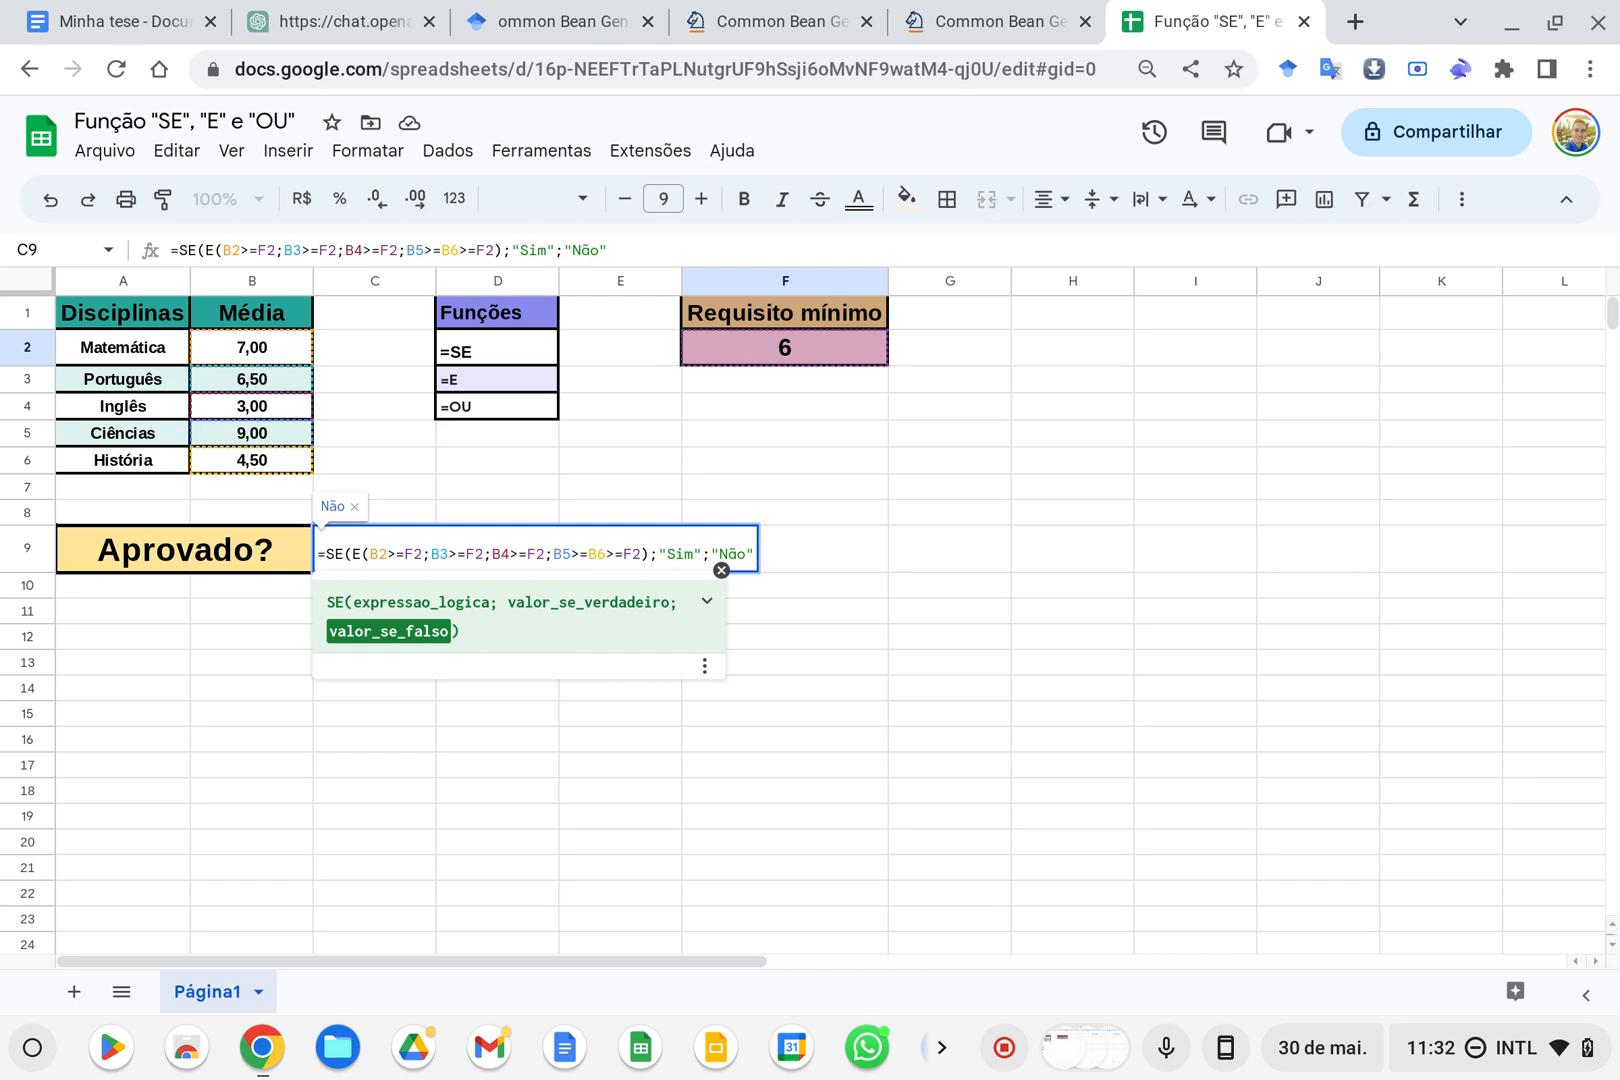
pyautogui.write('")')
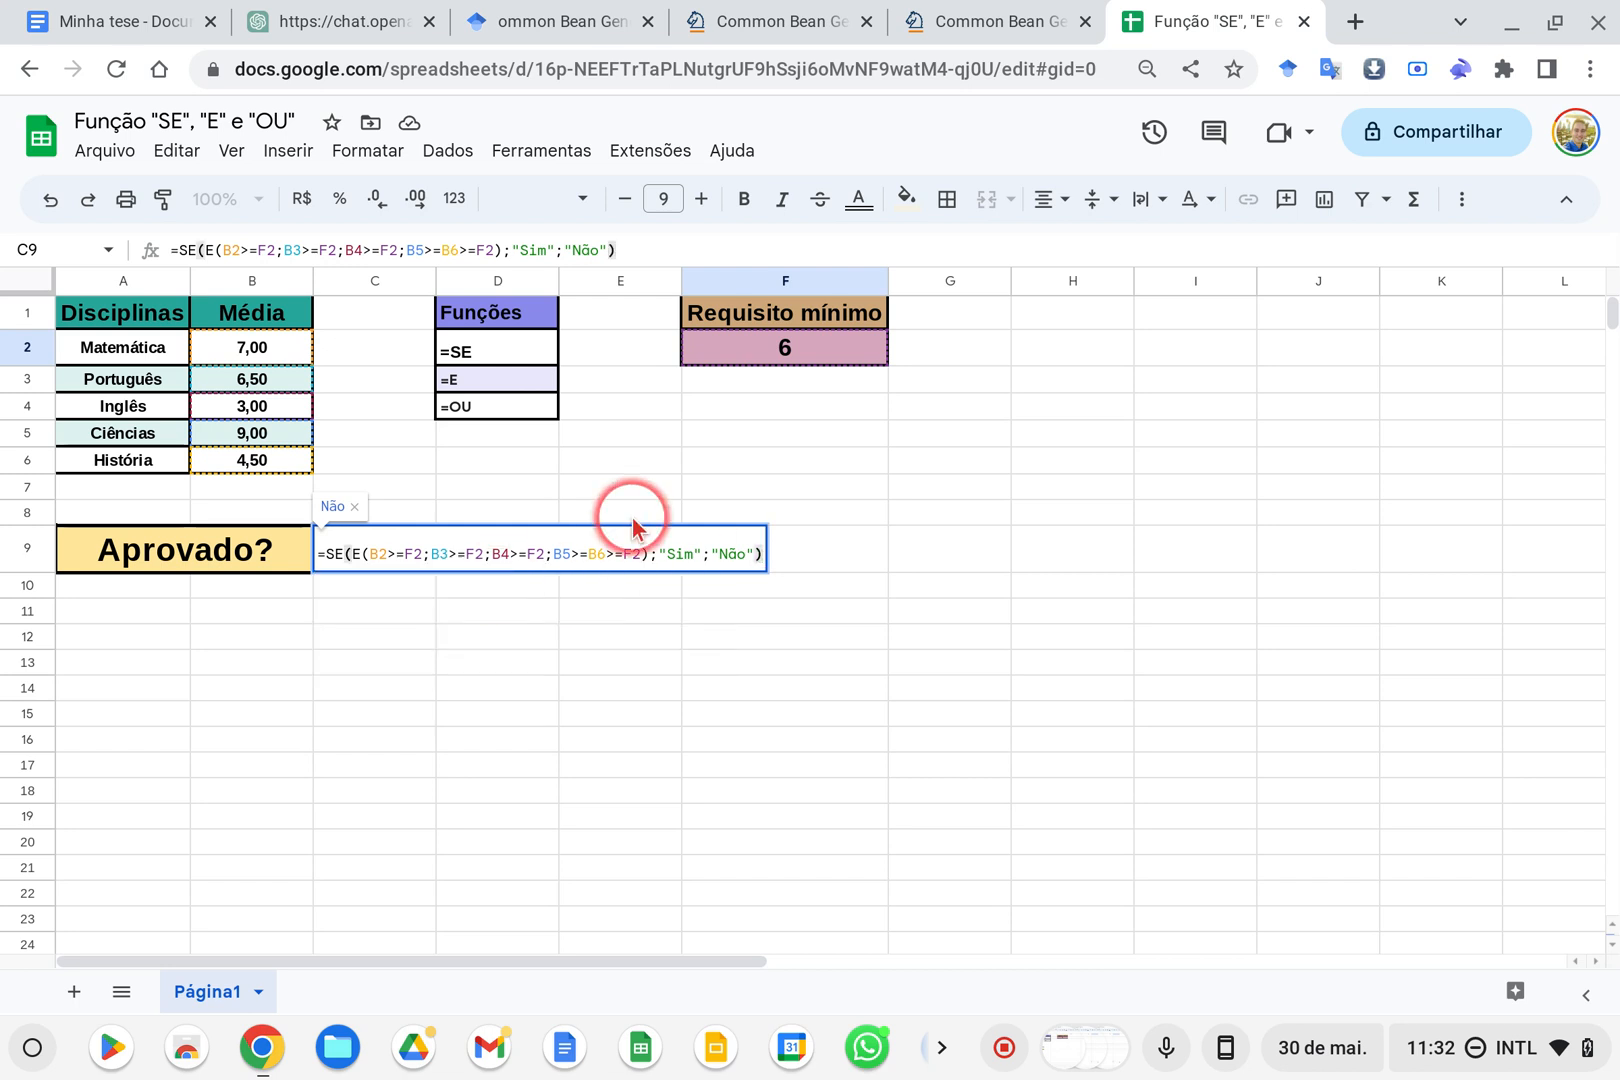
pyautogui.press('Return')
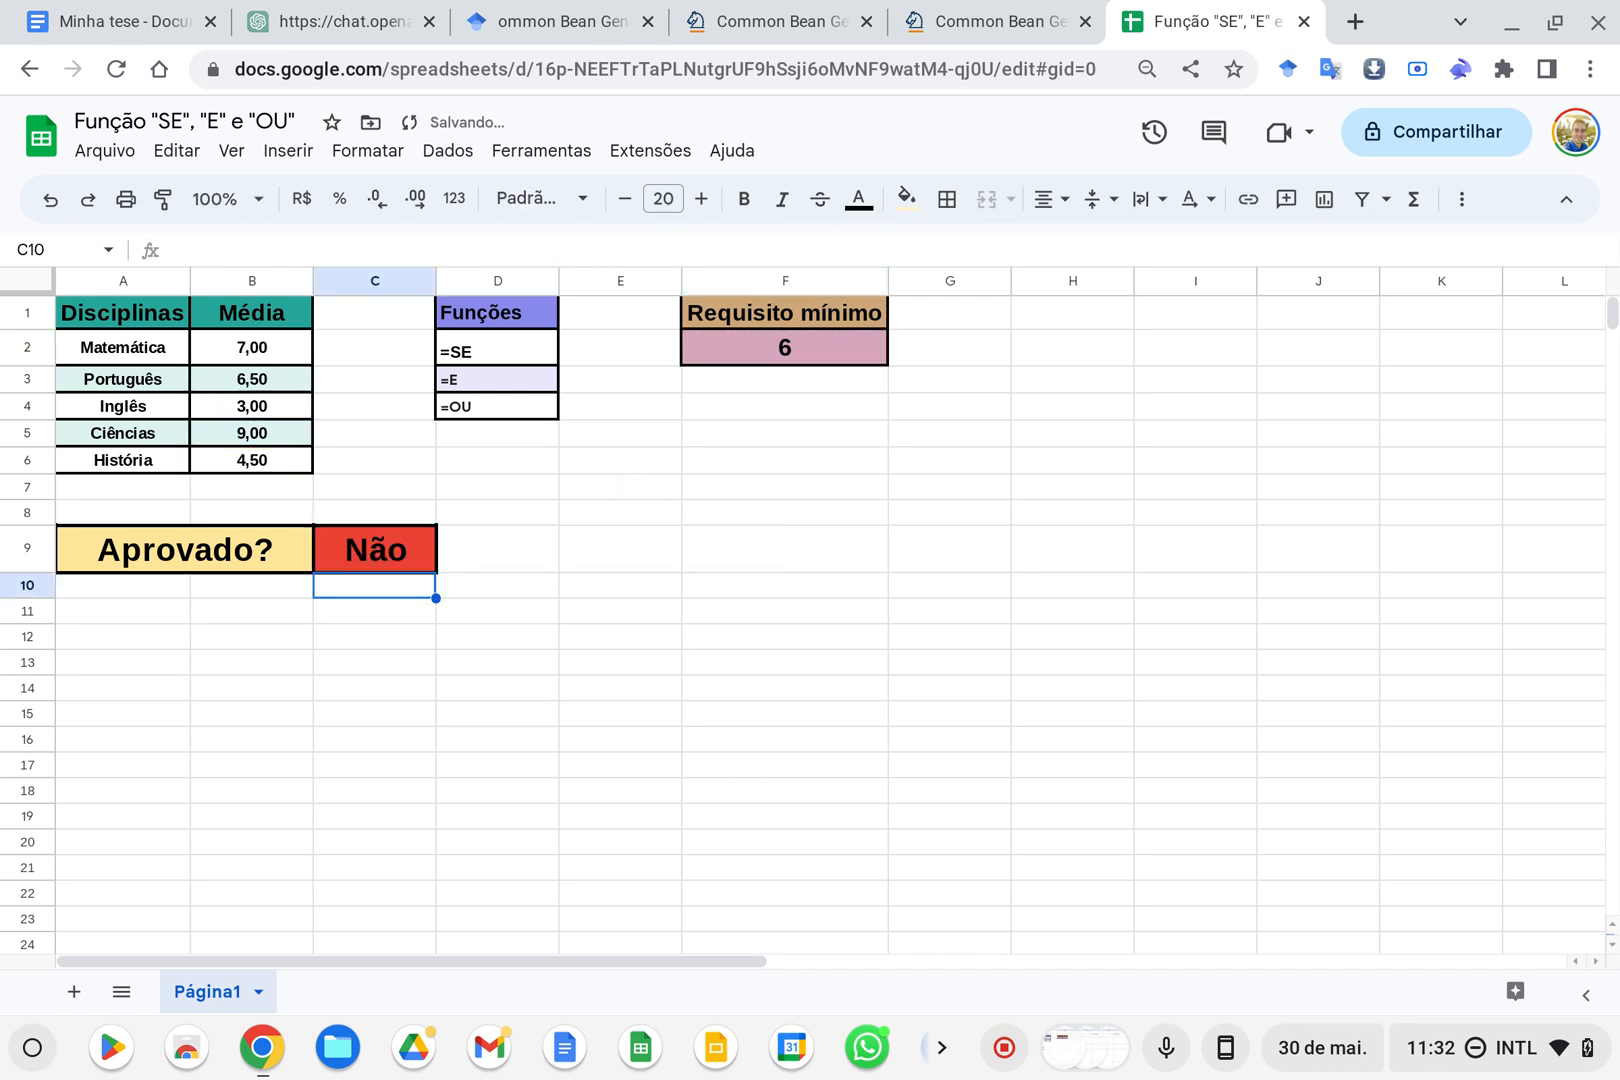
# Set the Inglês average in B4 and the História average in B6 to 6, and undo the História change
pyautogui.click(243, 462)
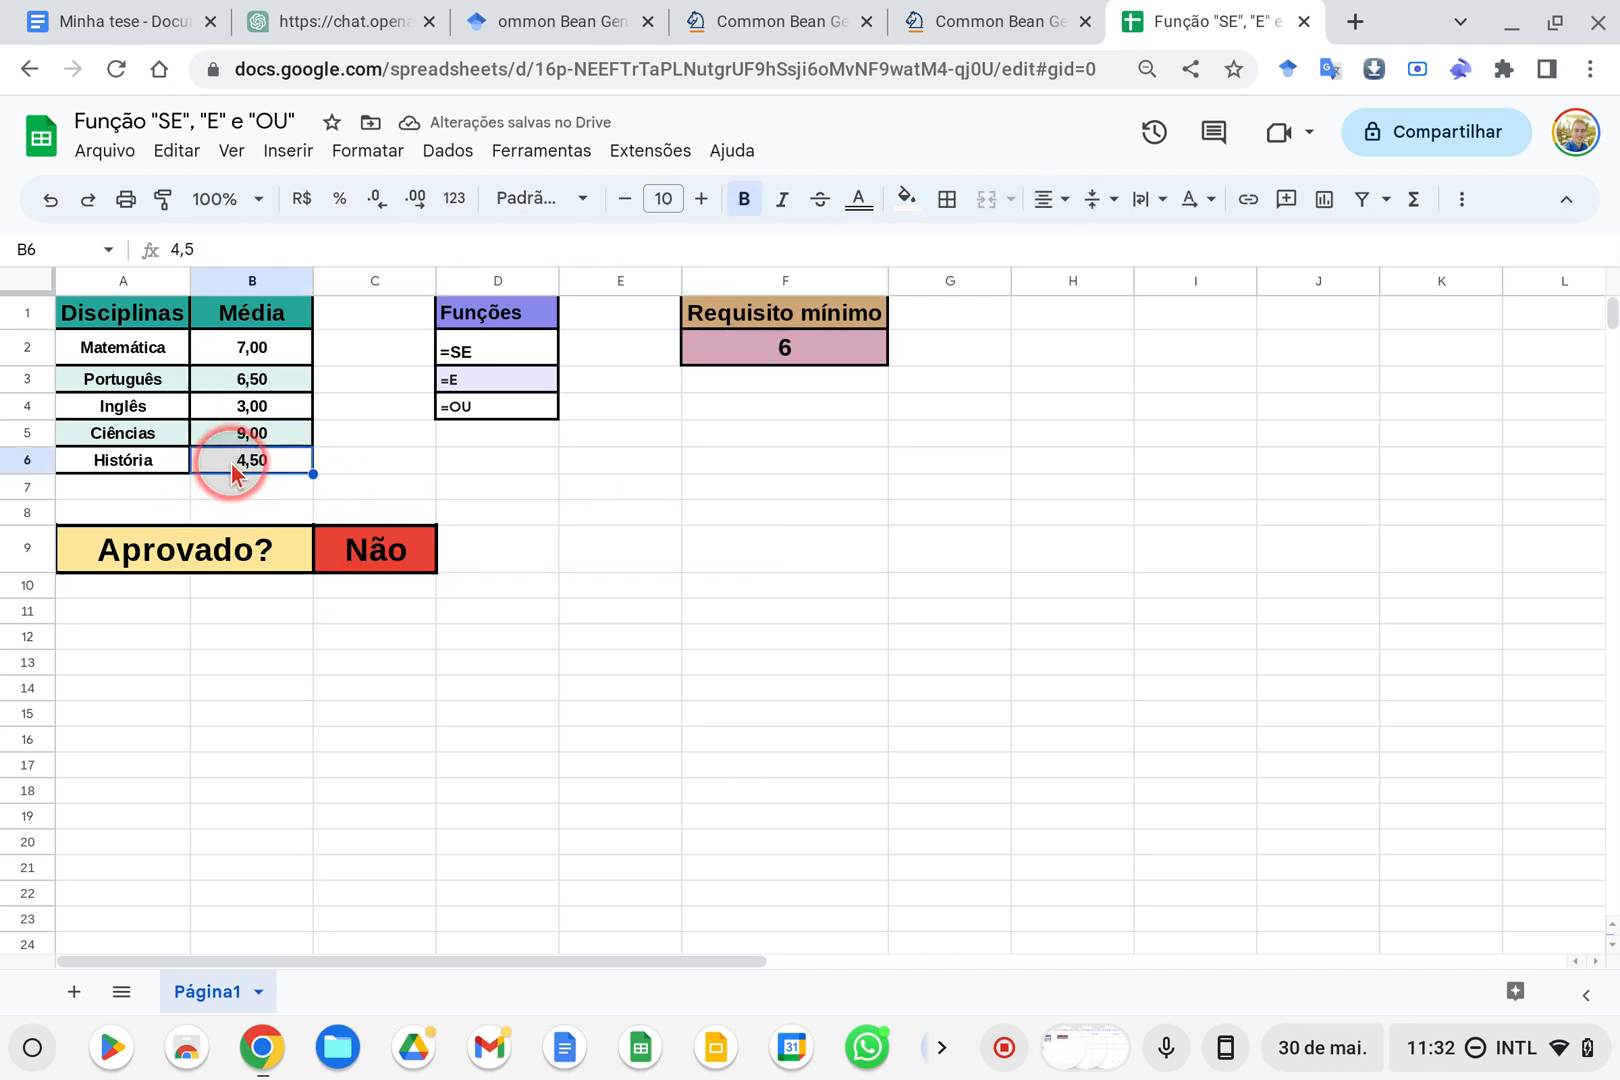
pyautogui.click(300, 407)
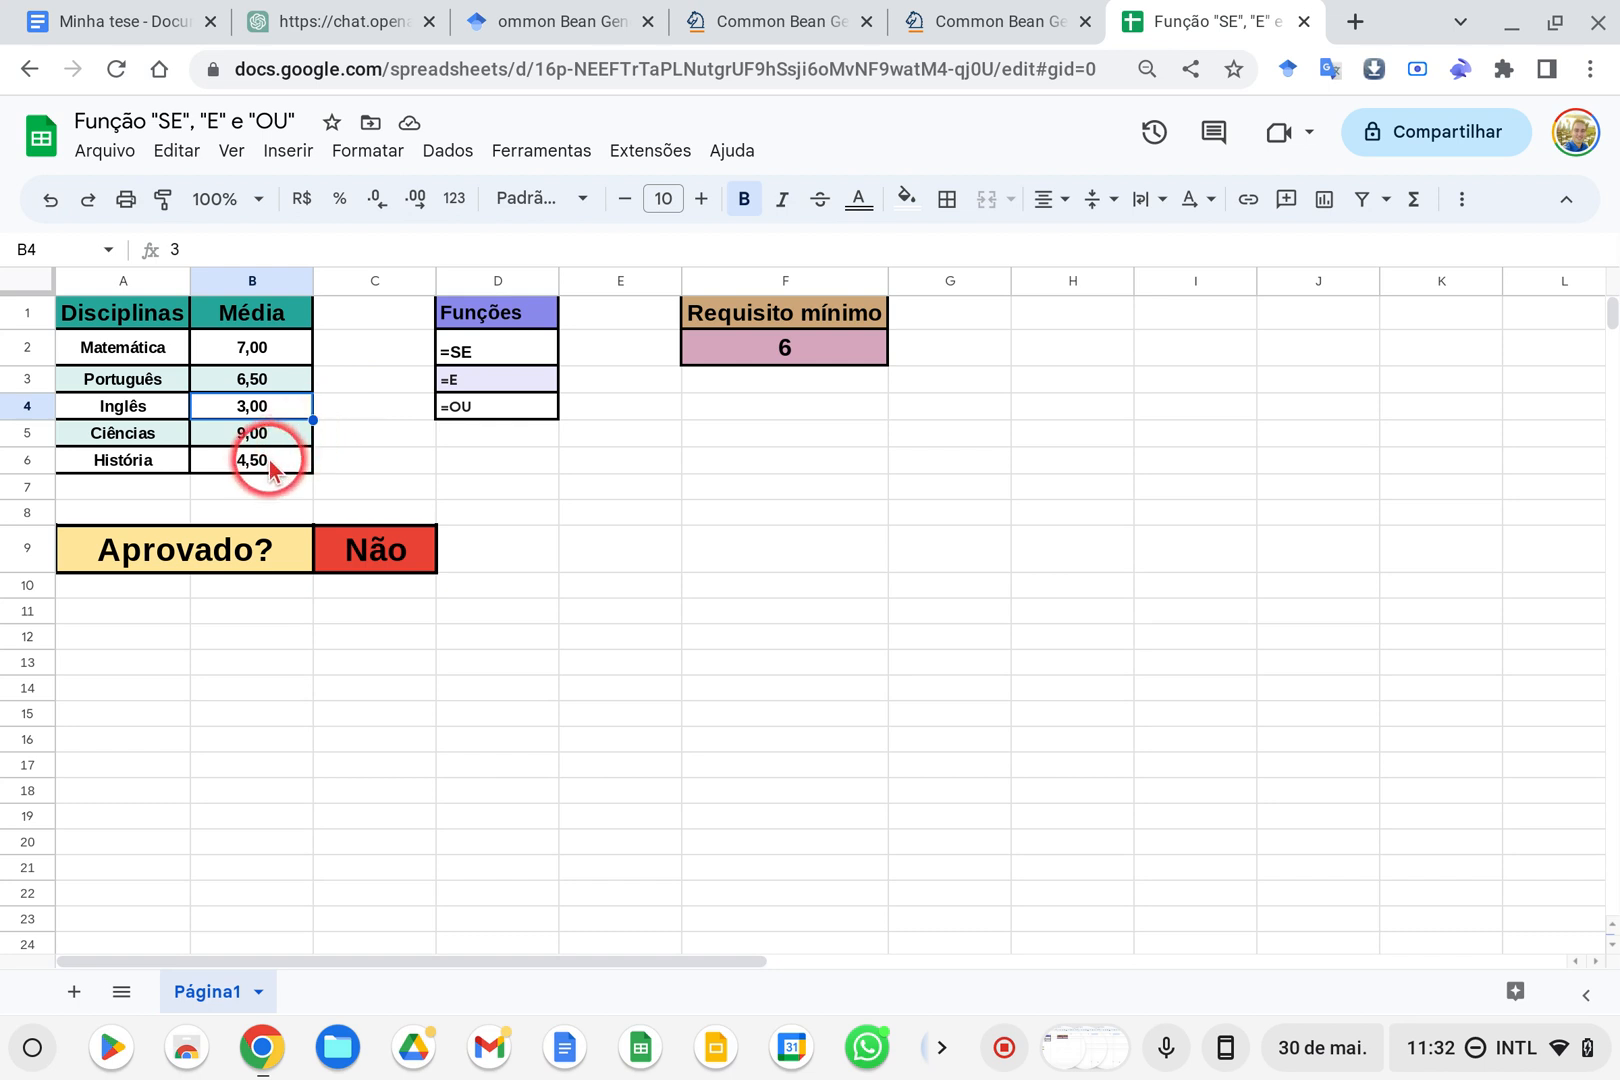
pyautogui.write('6')
pyautogui.click(300, 465)
pyautogui.write('6')
pyautogui.click(352, 462)
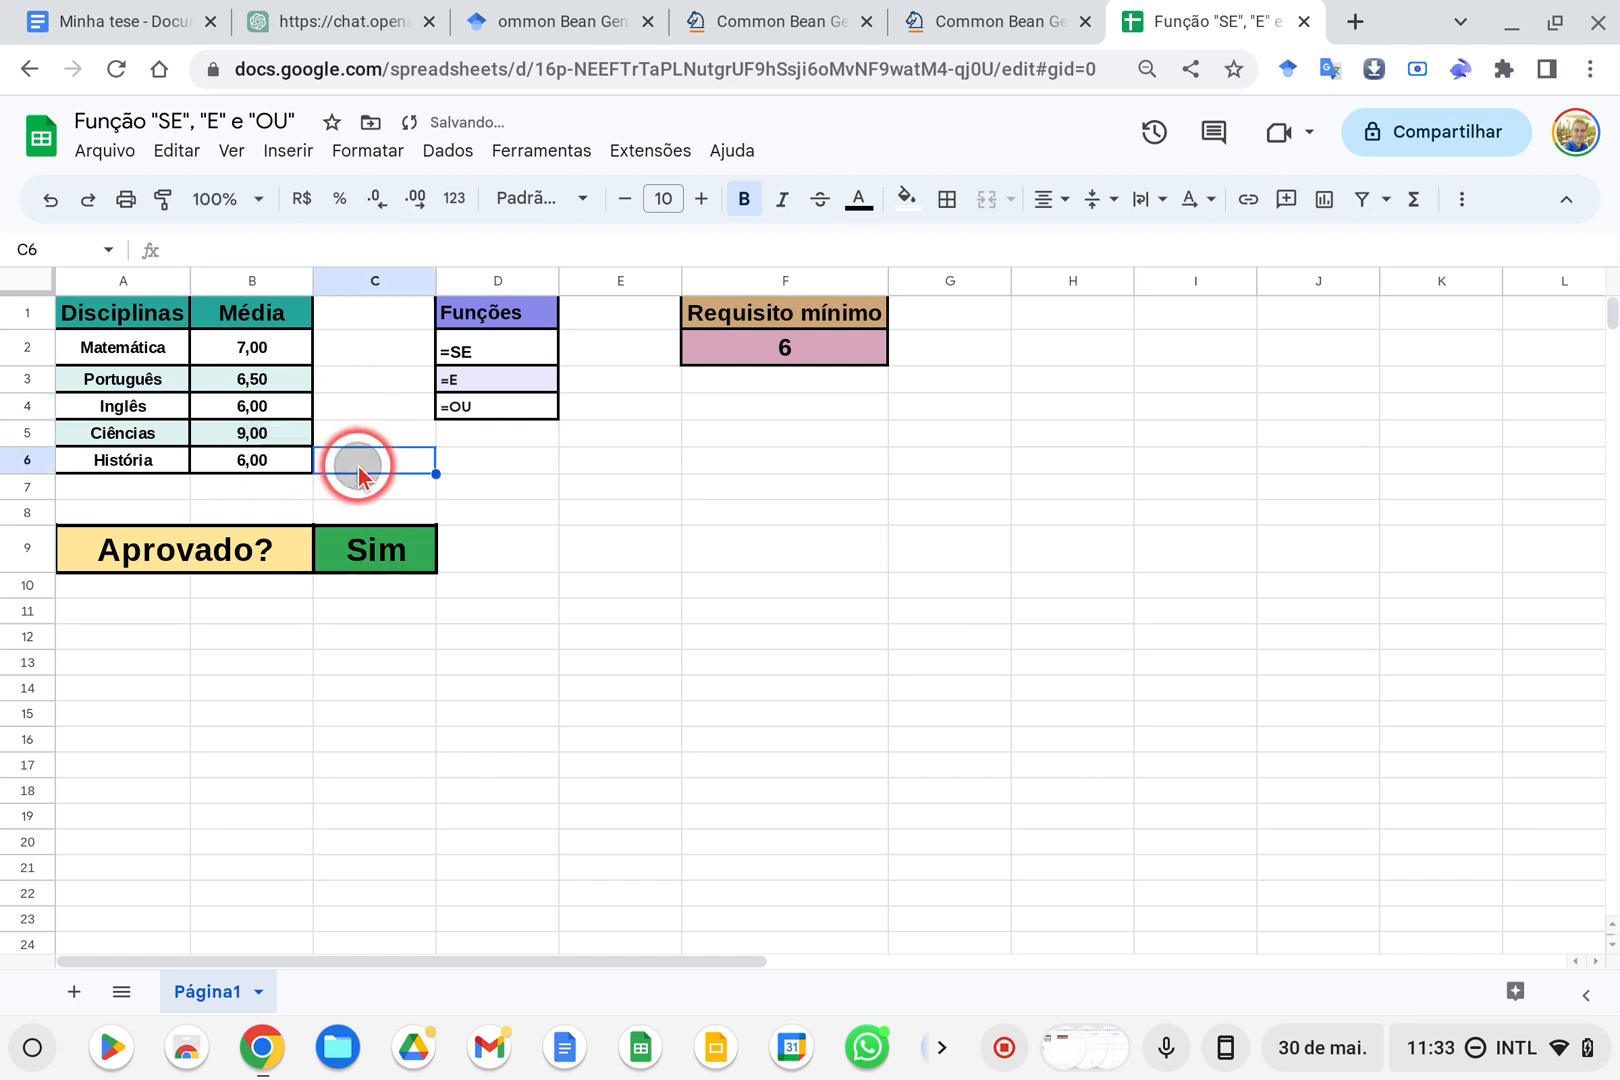
pyautogui.hotkey('ctrl', 'z')
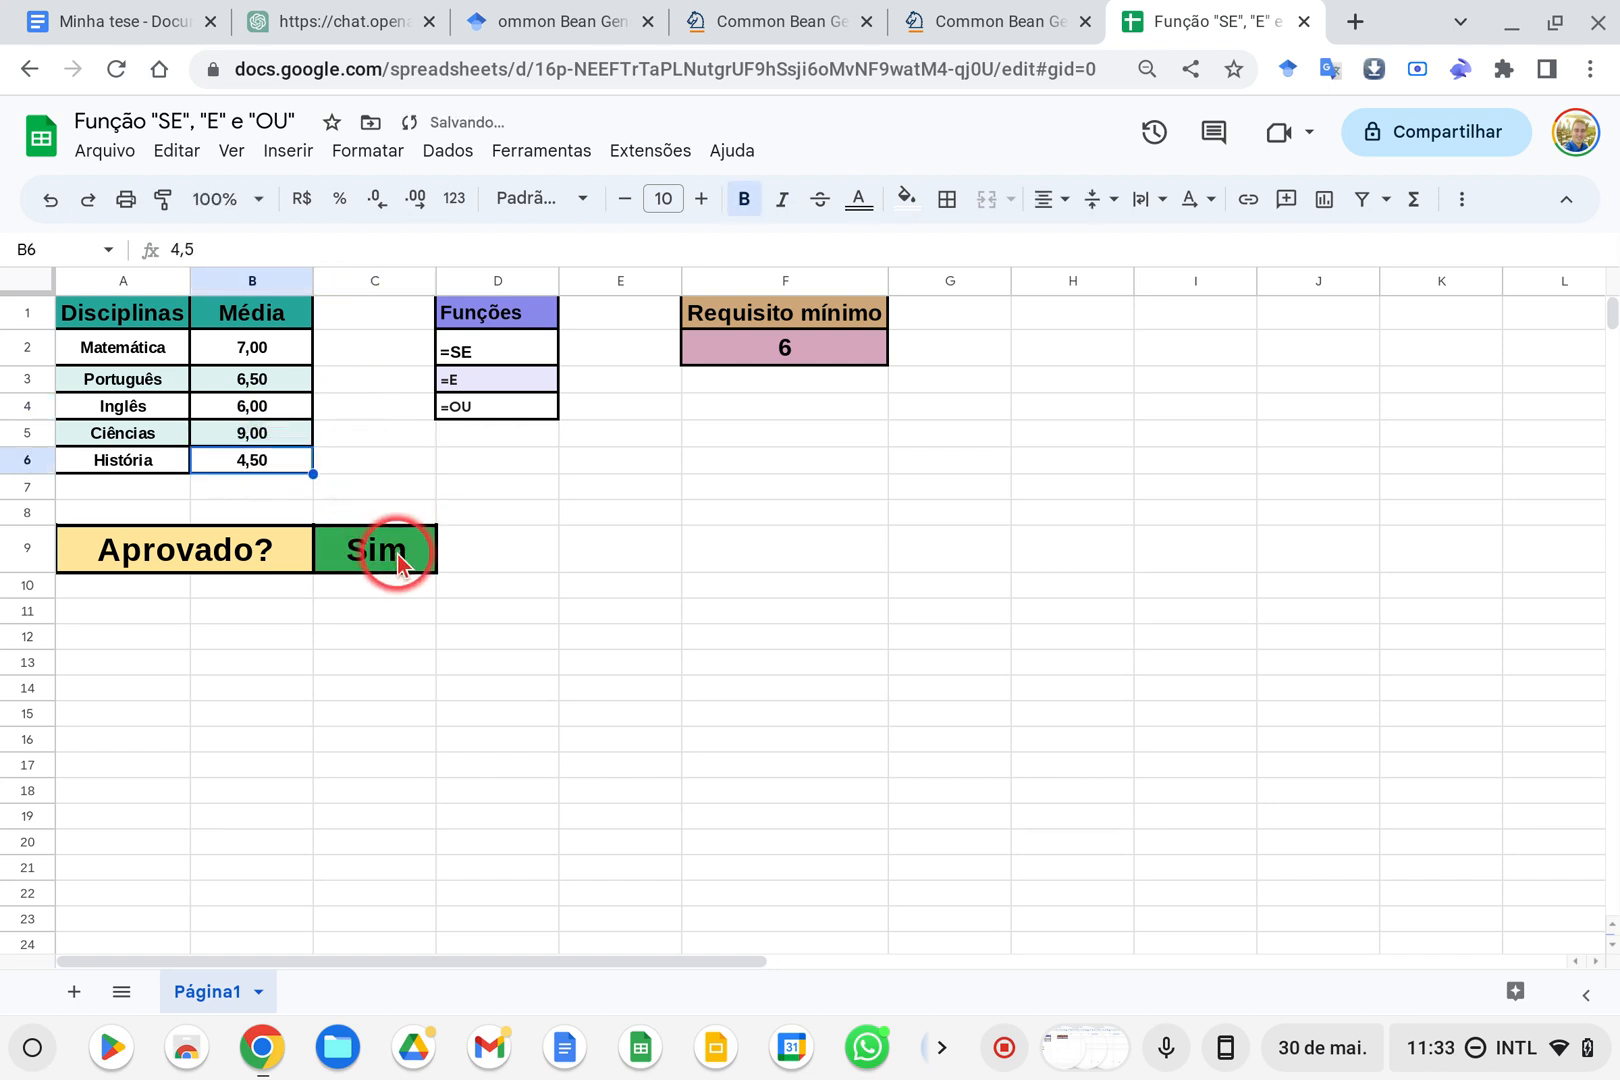
# Correct the C9 formula by splitting its last E condition into B5>=F2 and B6>=F2
pyautogui.click(390, 552)
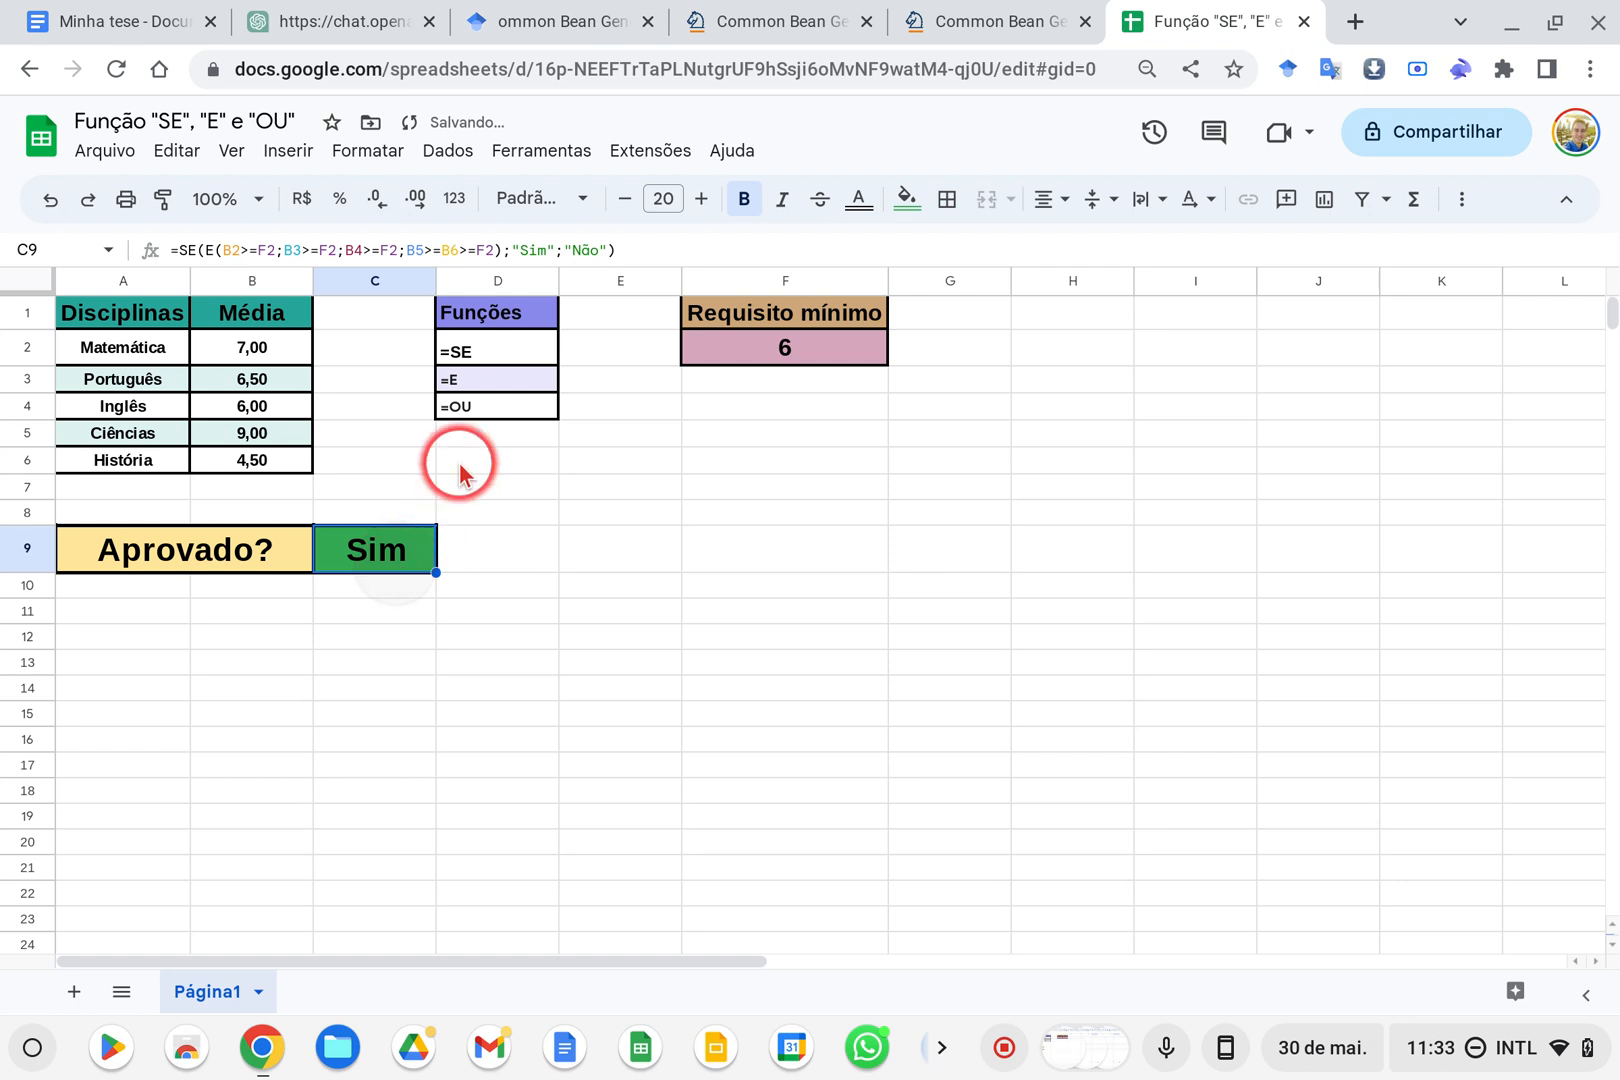
pyautogui.click(471, 258)
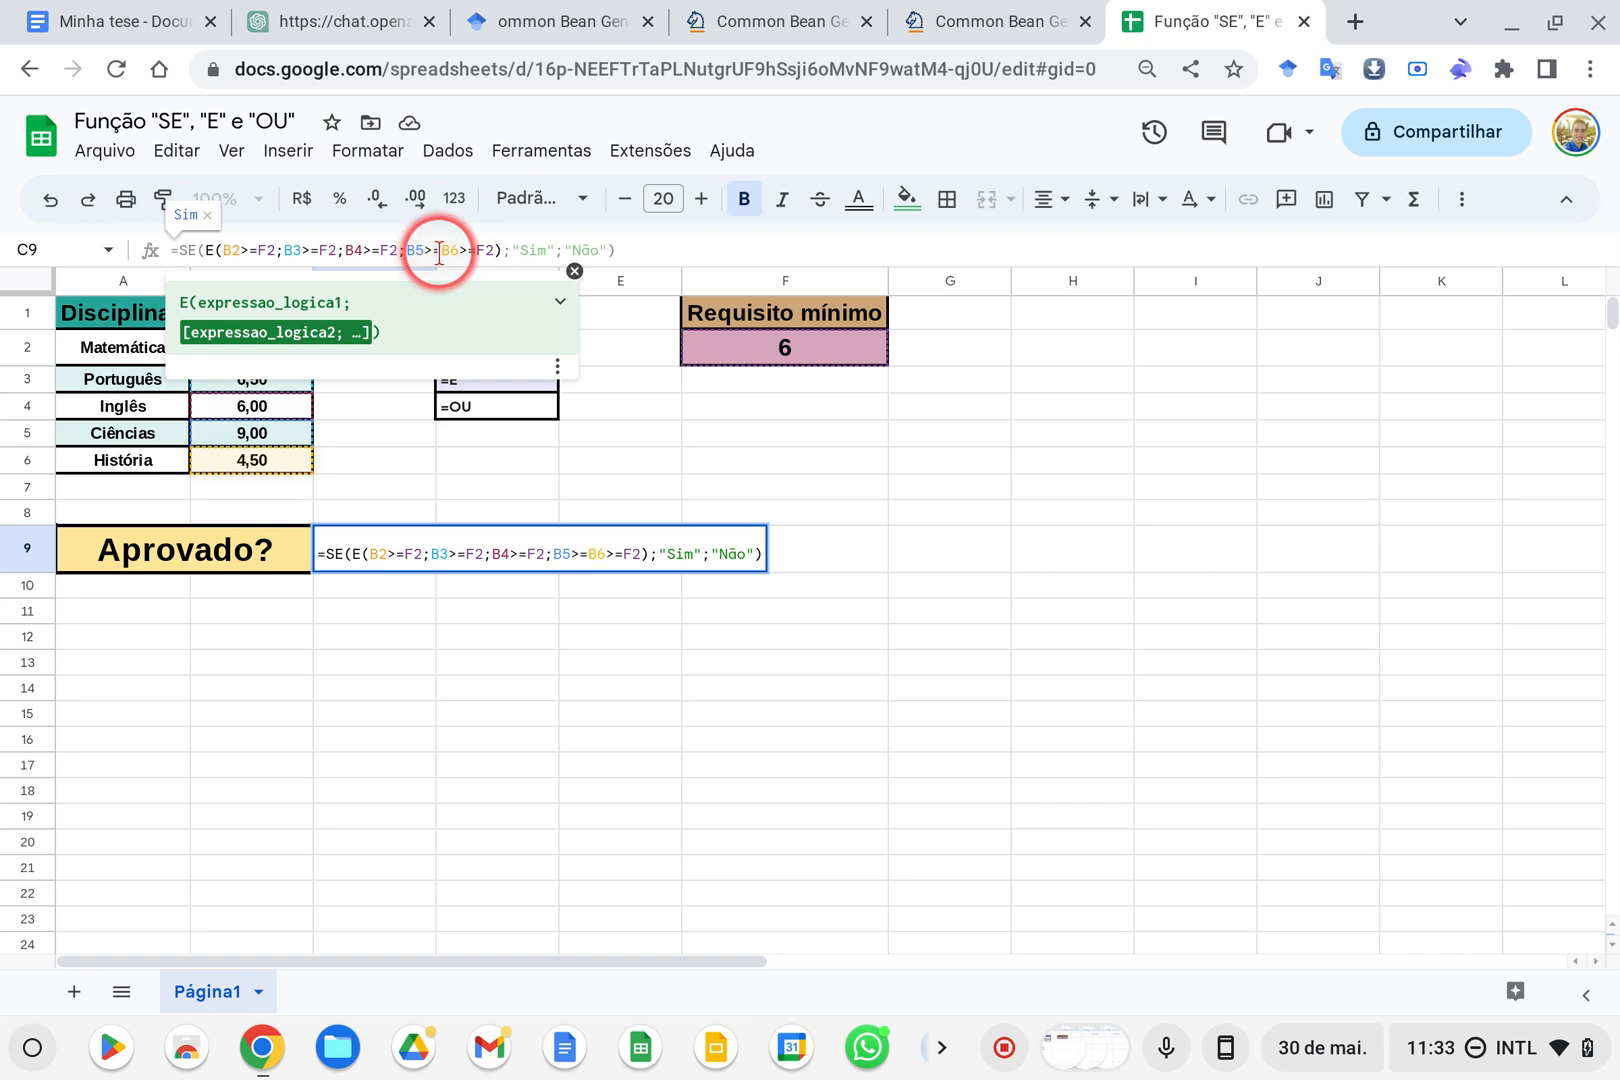
pyautogui.write('F2')
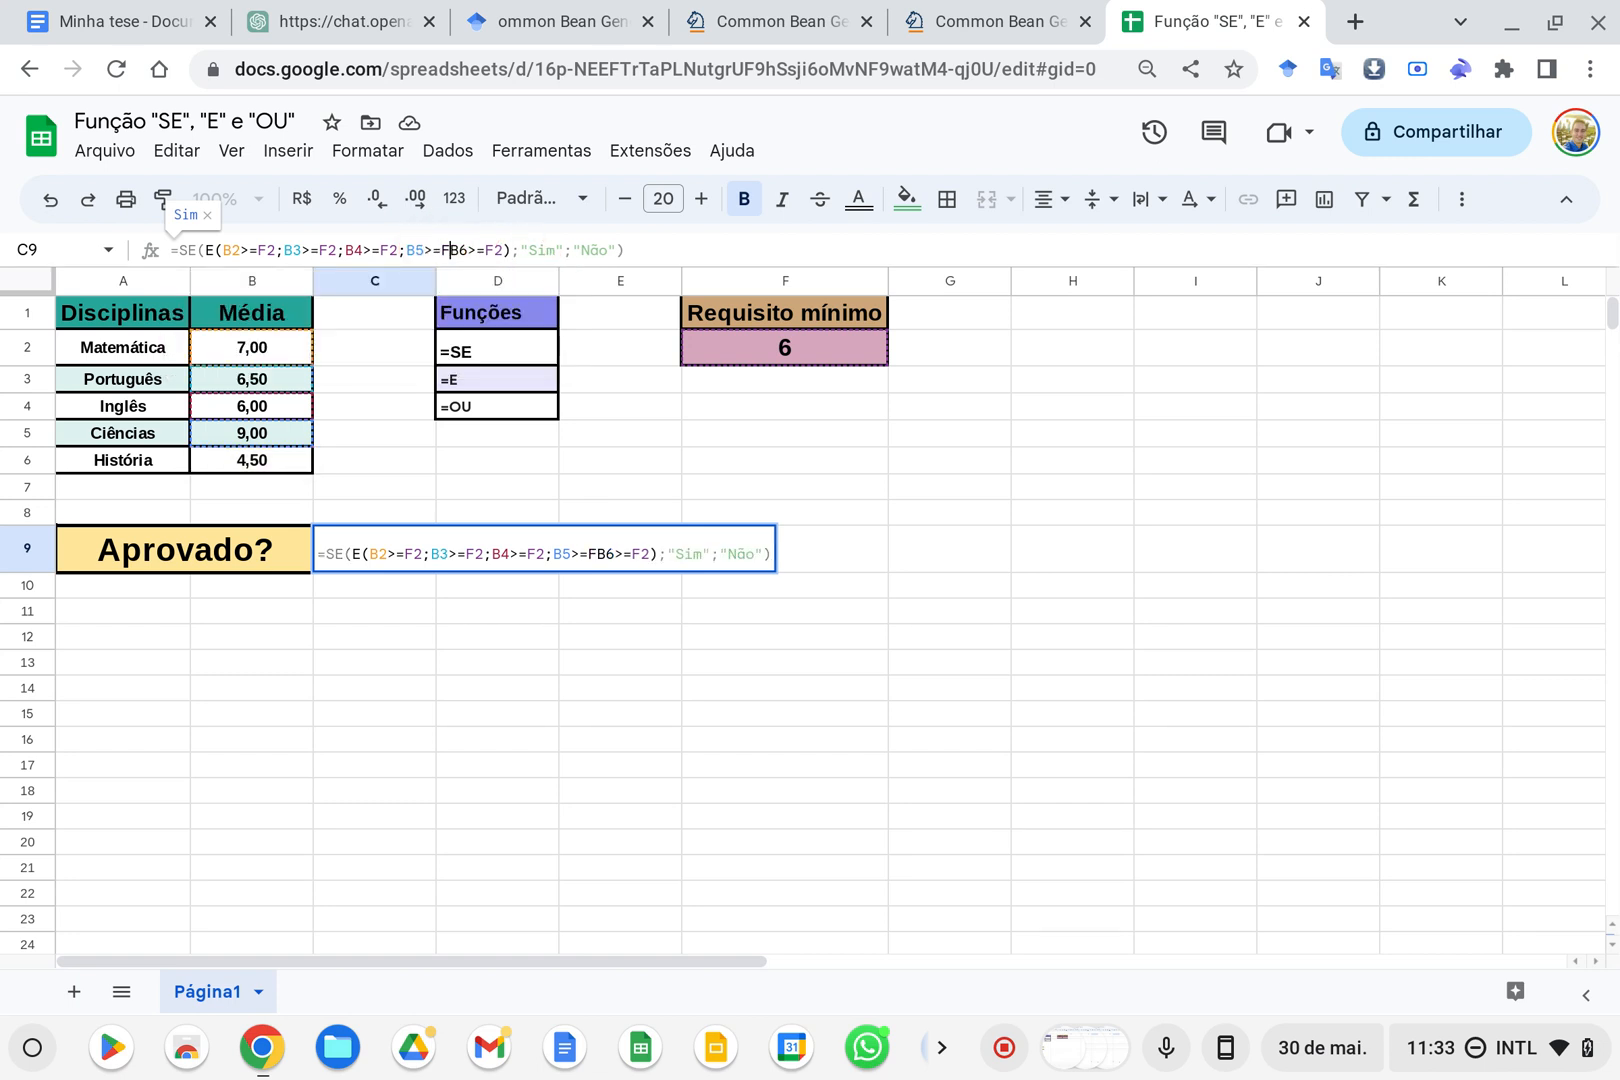
pyautogui.write(';')
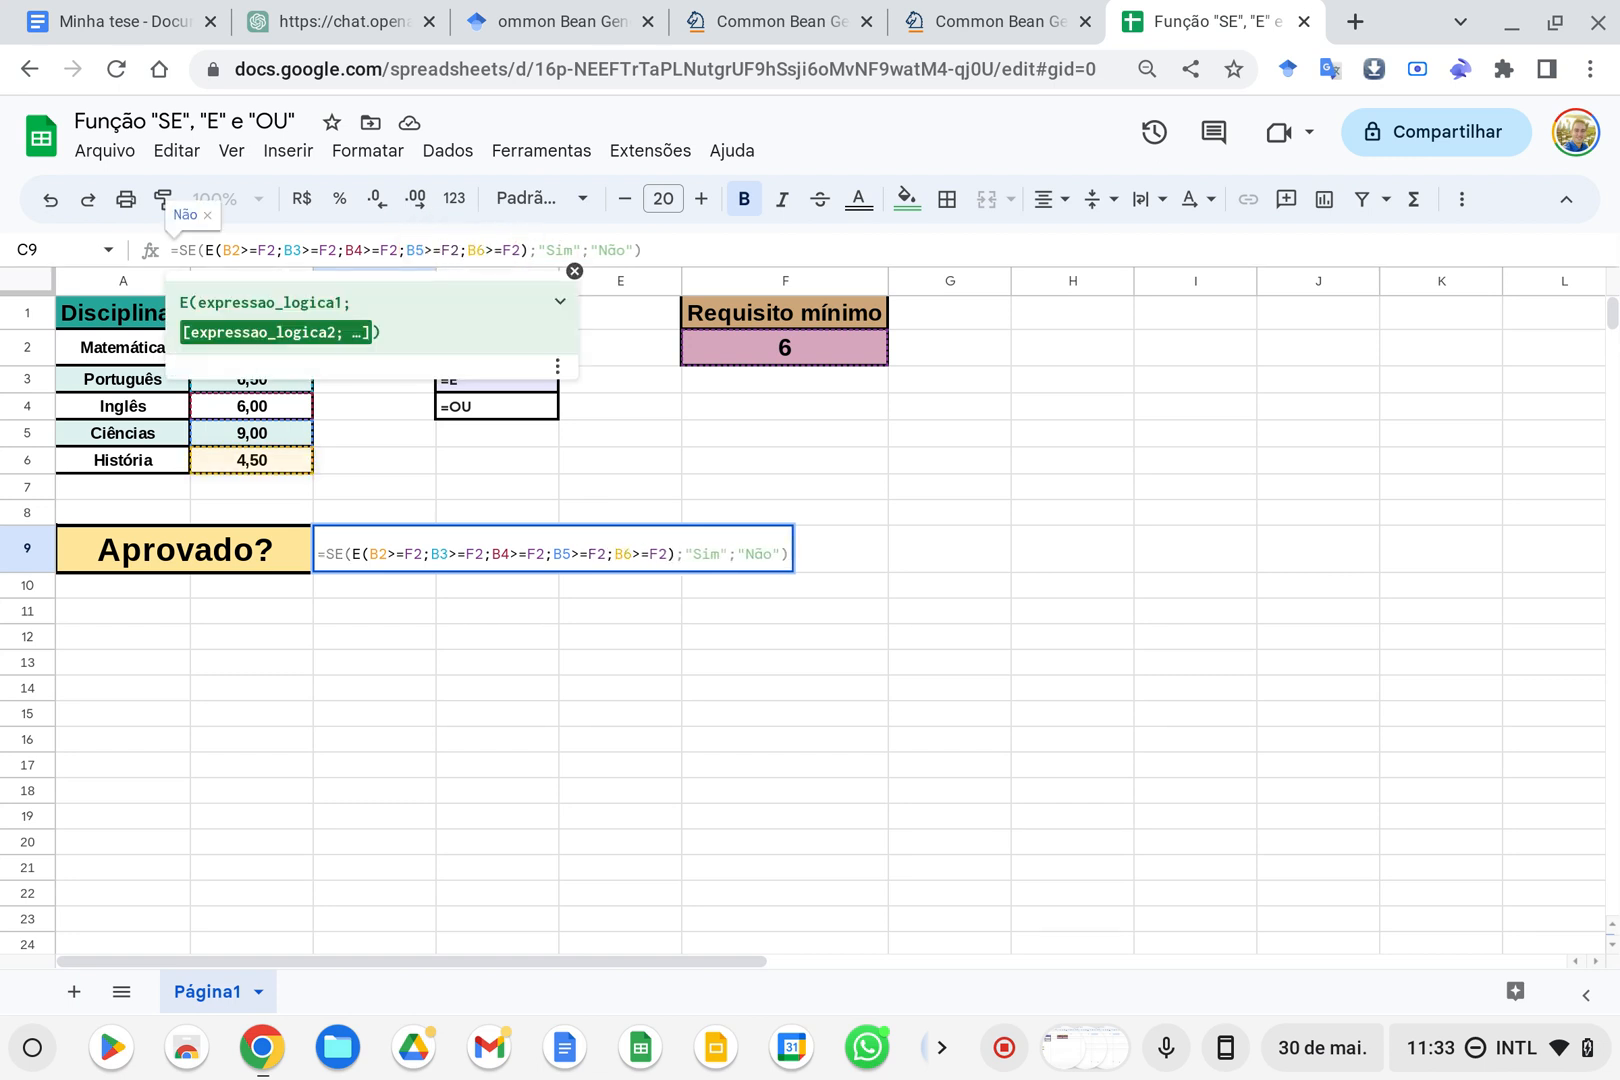
pyautogui.press('Return')
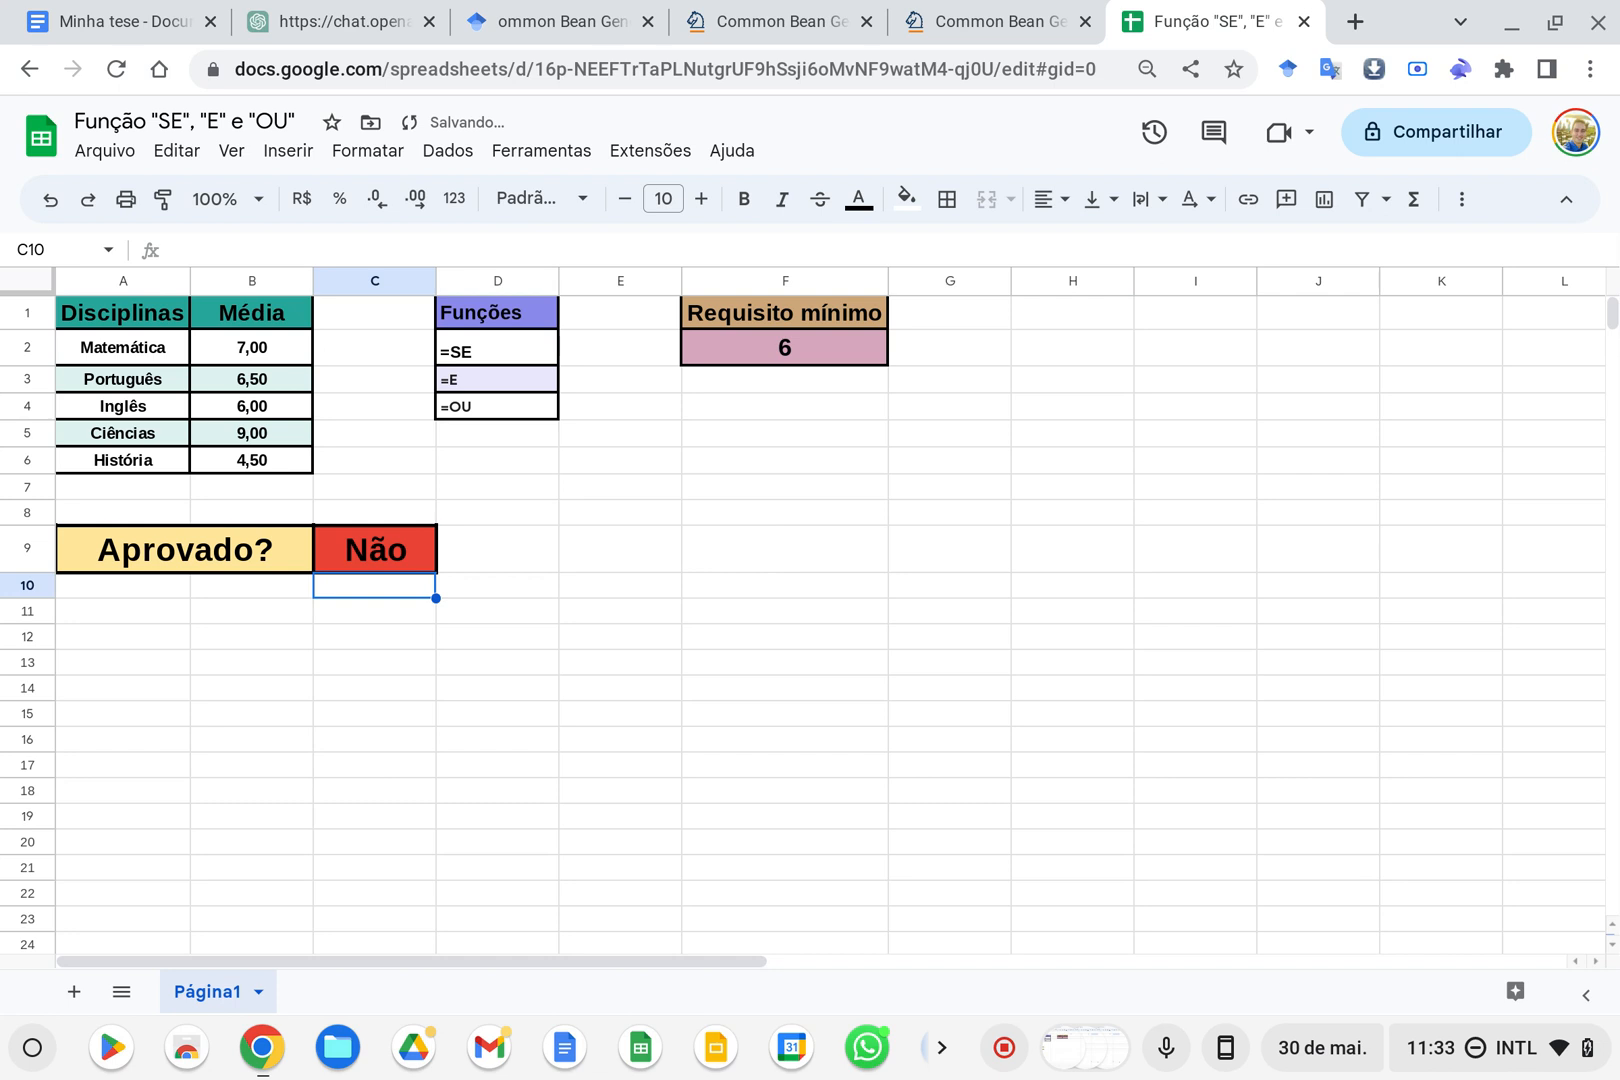
# Test the corrected formula by setting the História average in B6 first to 6 and then to 0
pyautogui.click(283, 473)
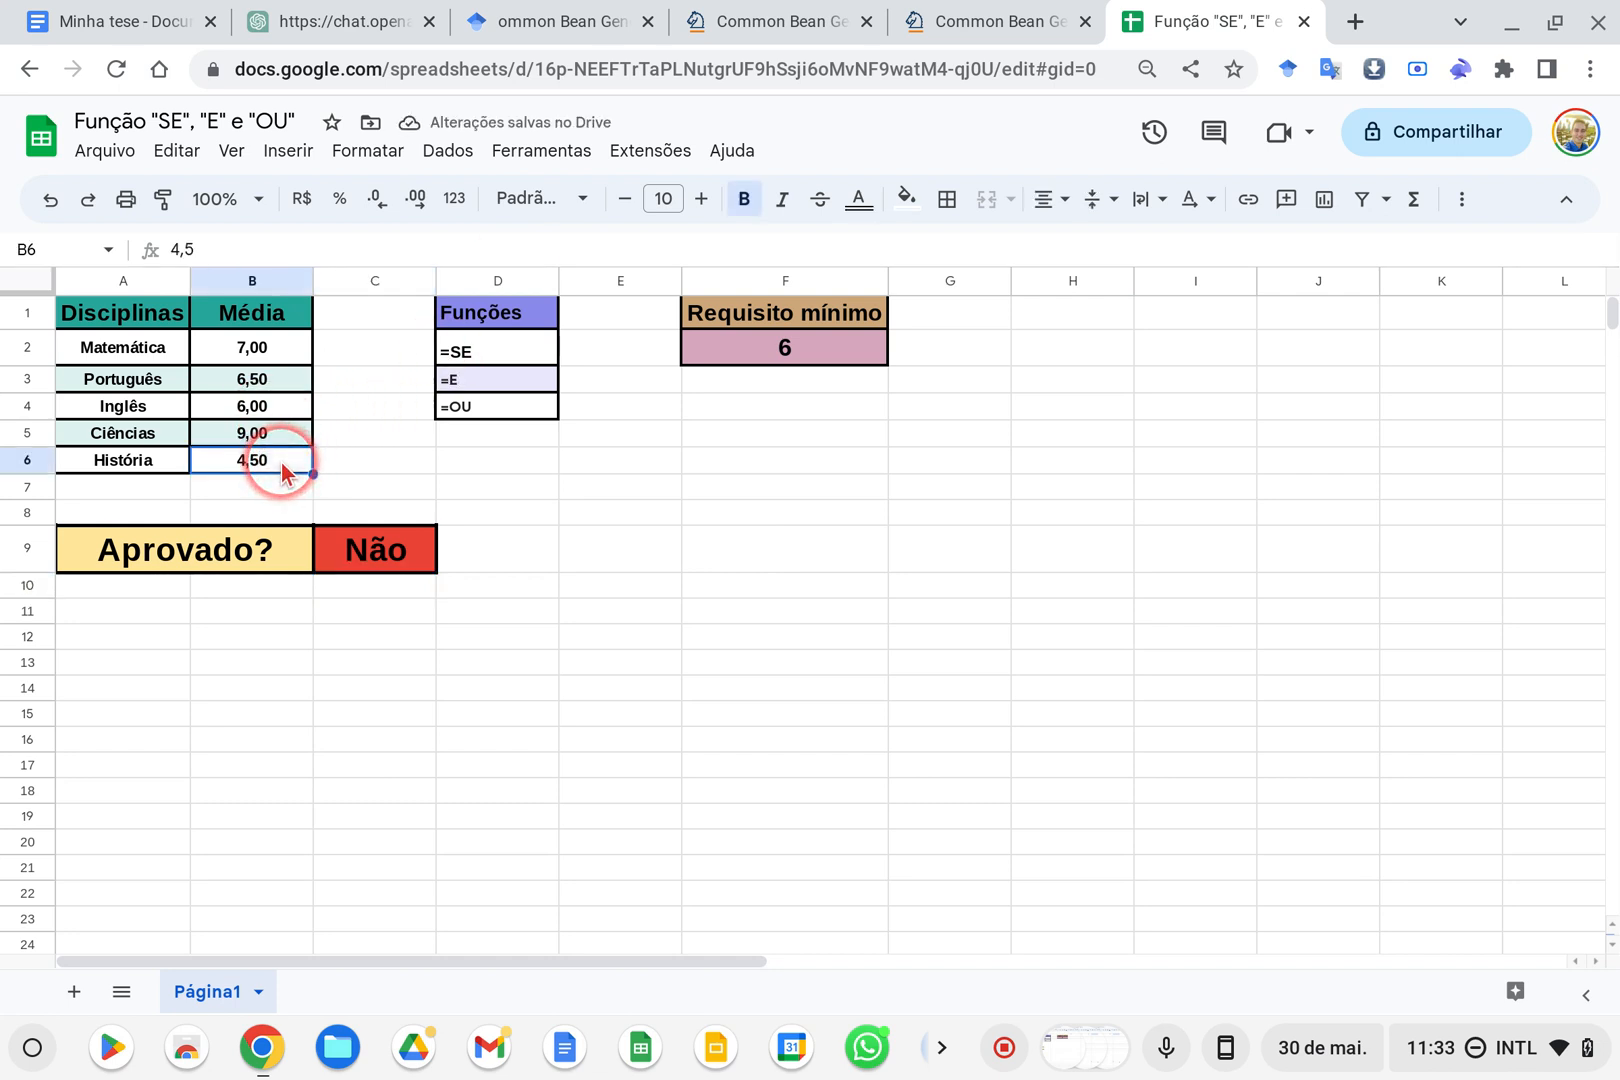
pyautogui.write('6')
pyautogui.press('Return')
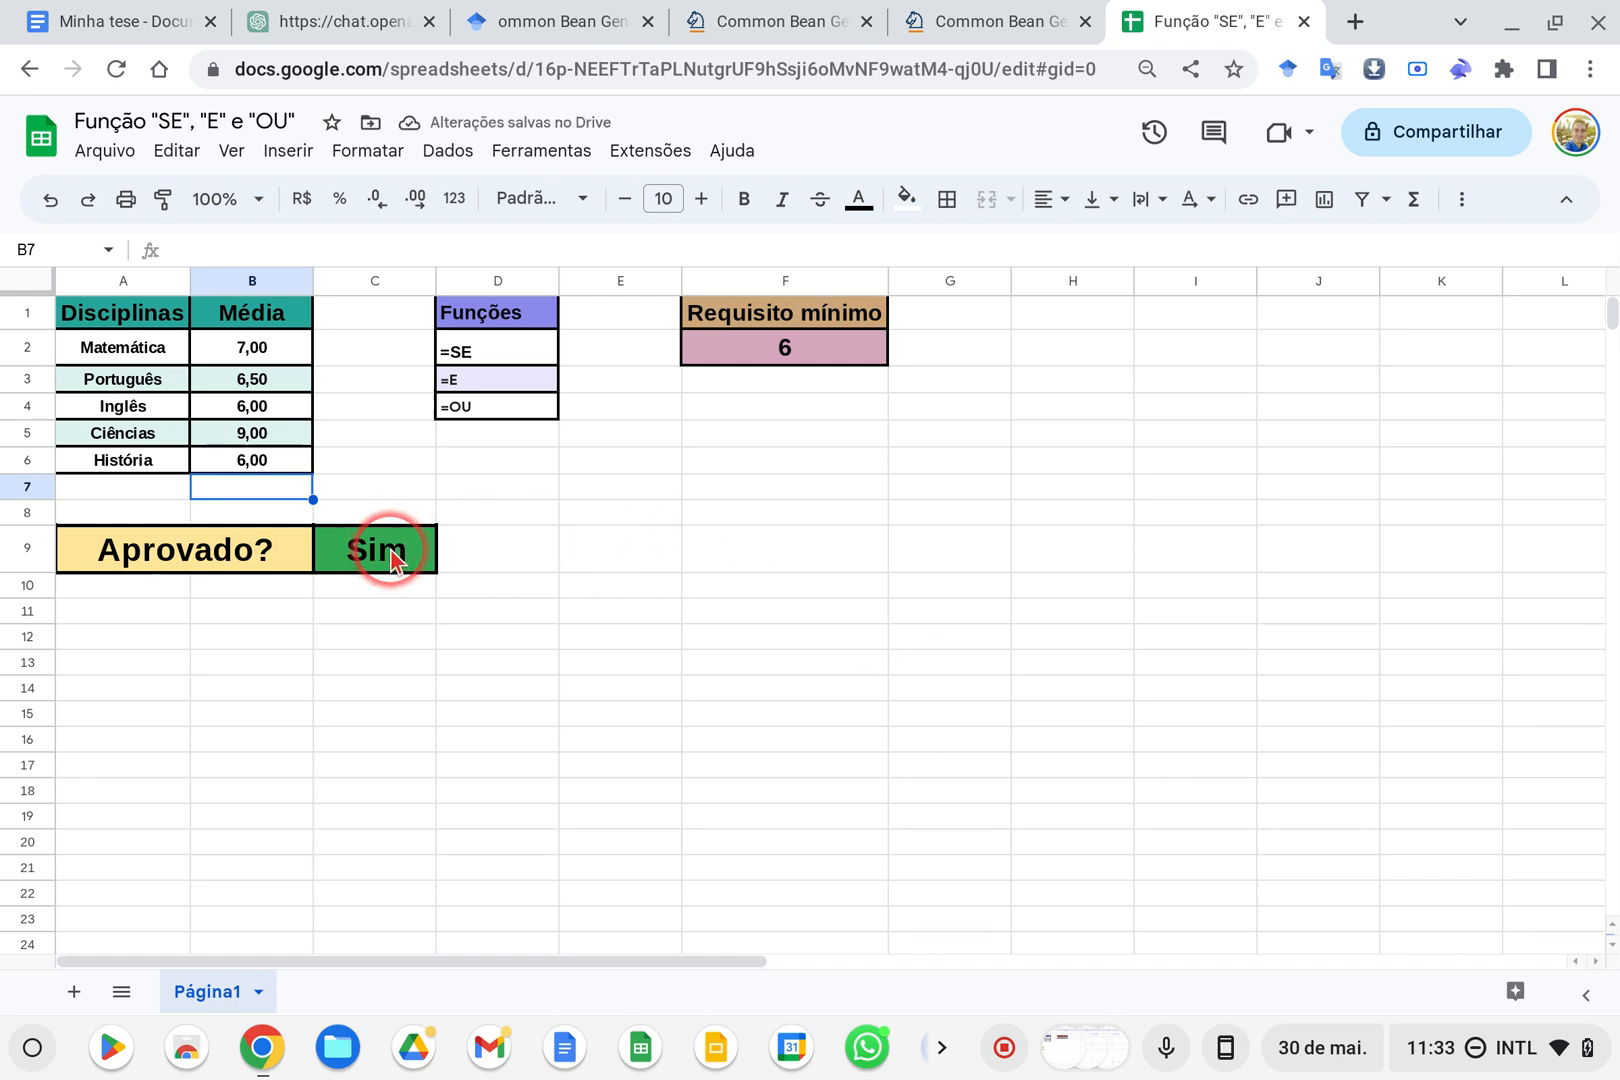
pyautogui.click(263, 460)
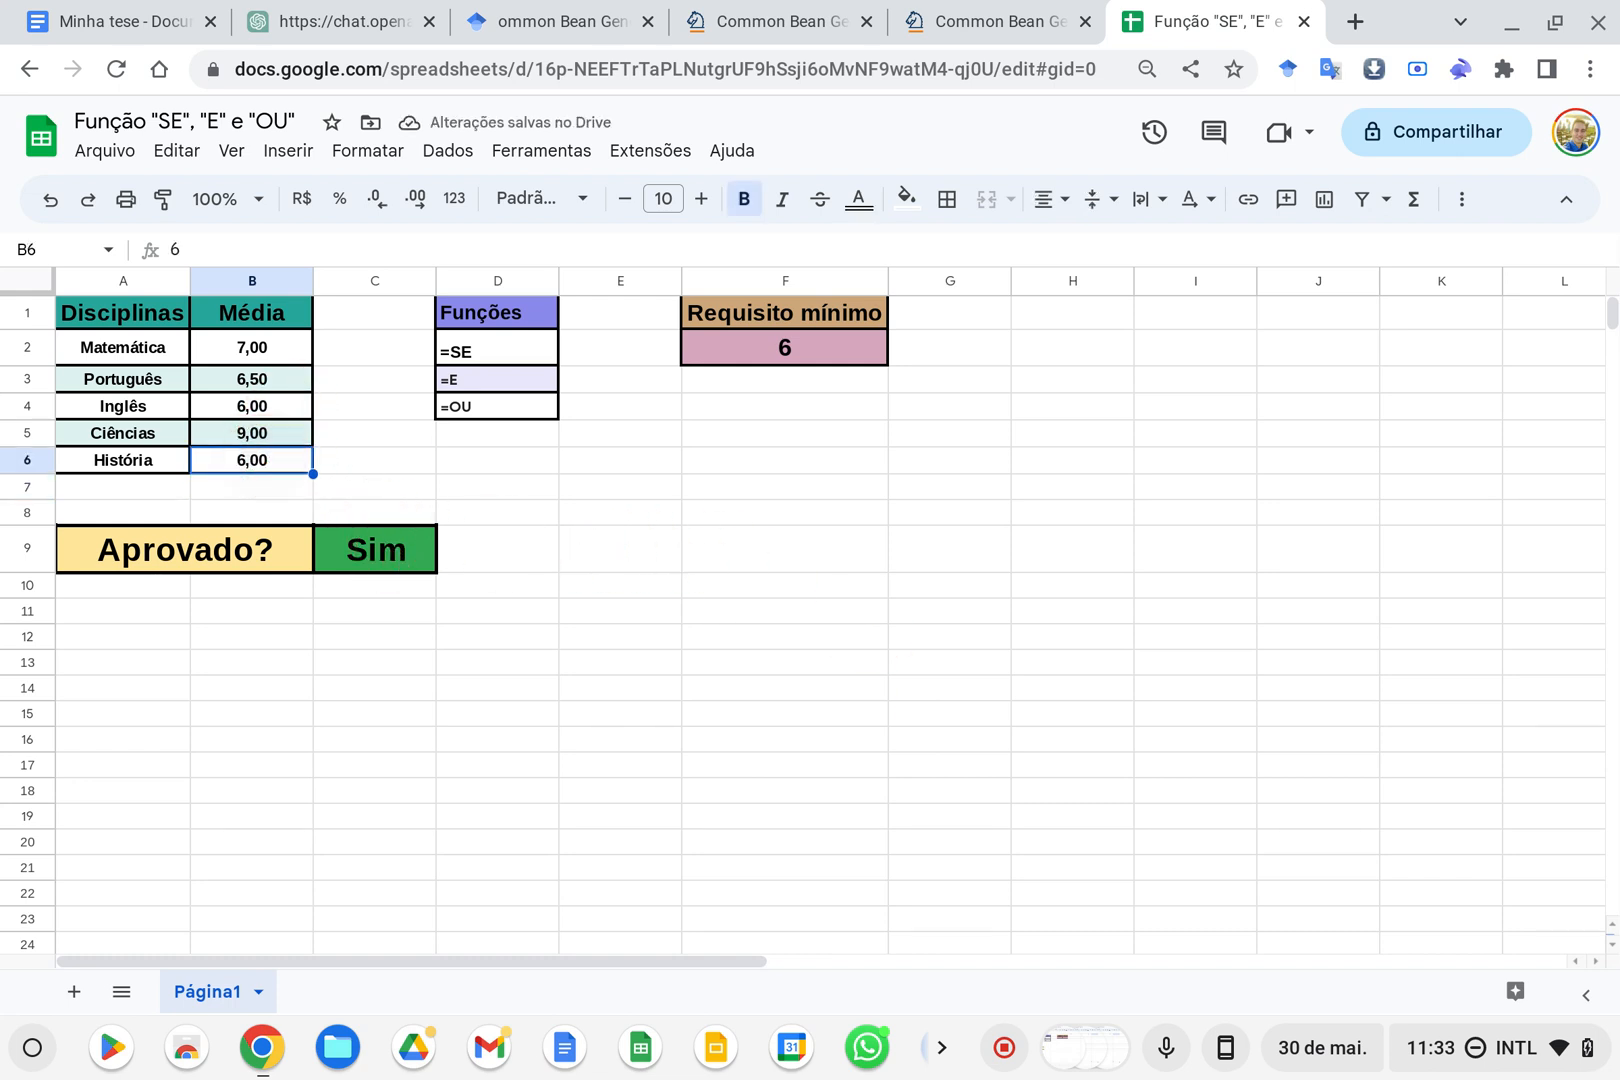
pyautogui.write('0')
pyautogui.press('Return')
# Review the B2>=F2 condition in the C9 formula and leave the formula as it is
pyautogui.click(378, 547)
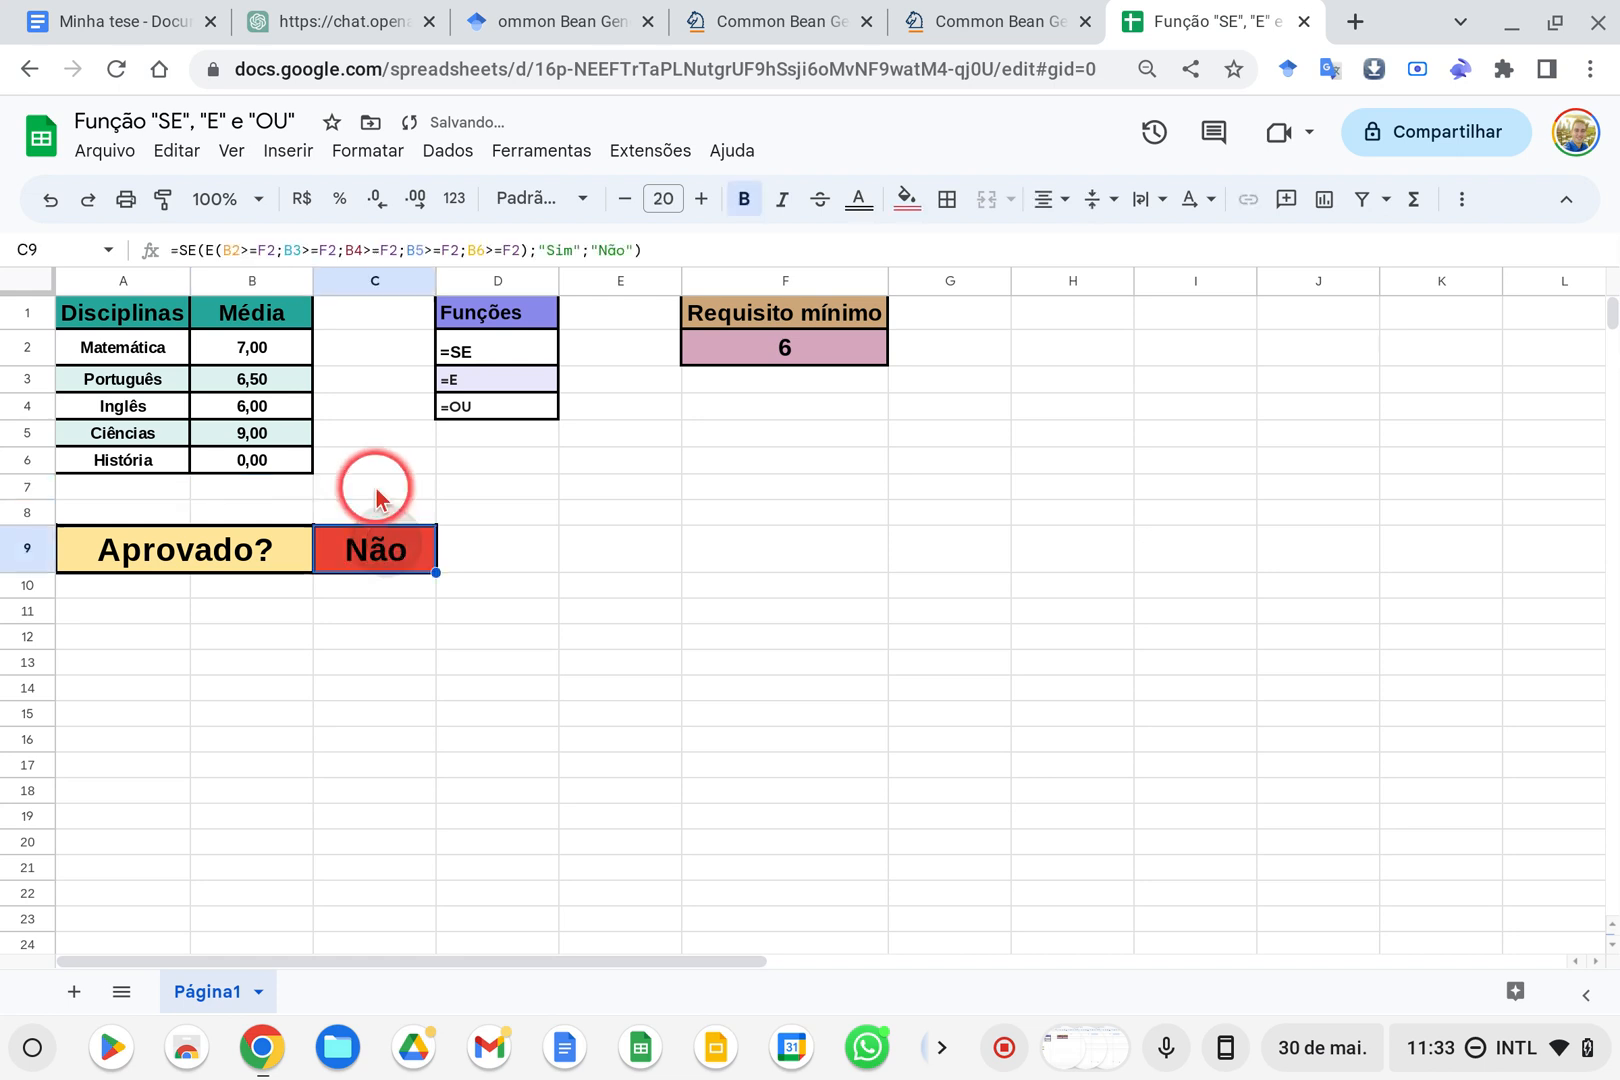
pyautogui.click(255, 250)
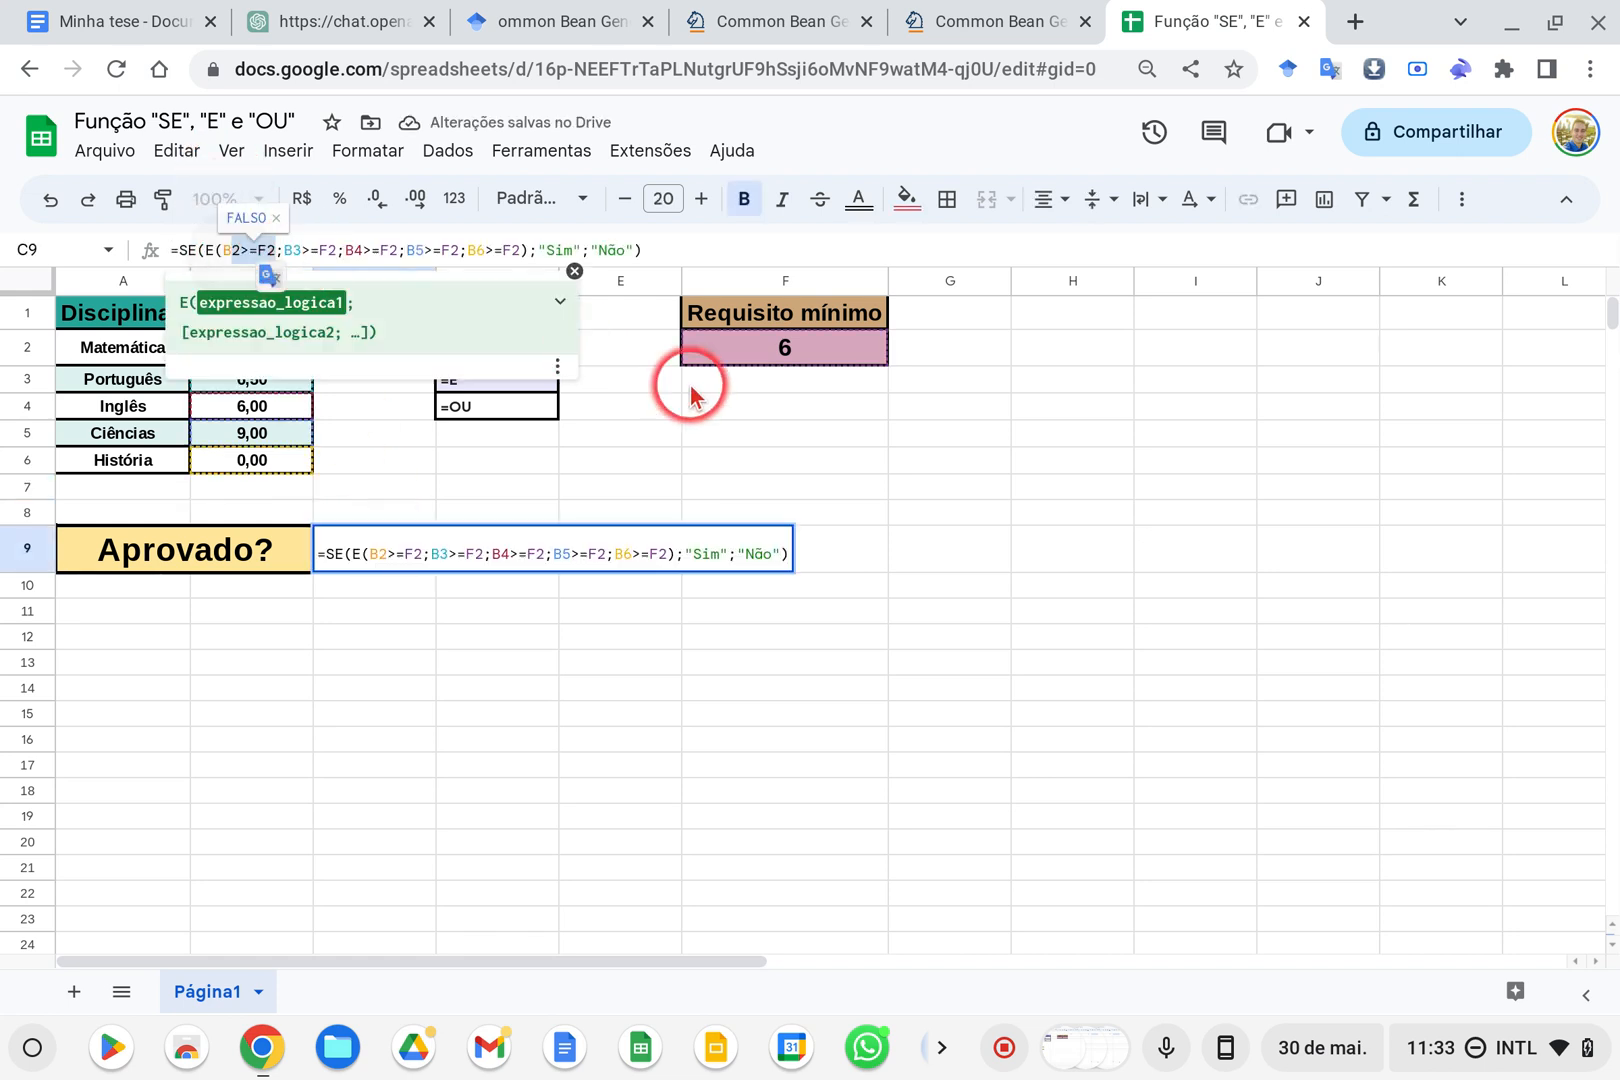
pyautogui.press('Escape')
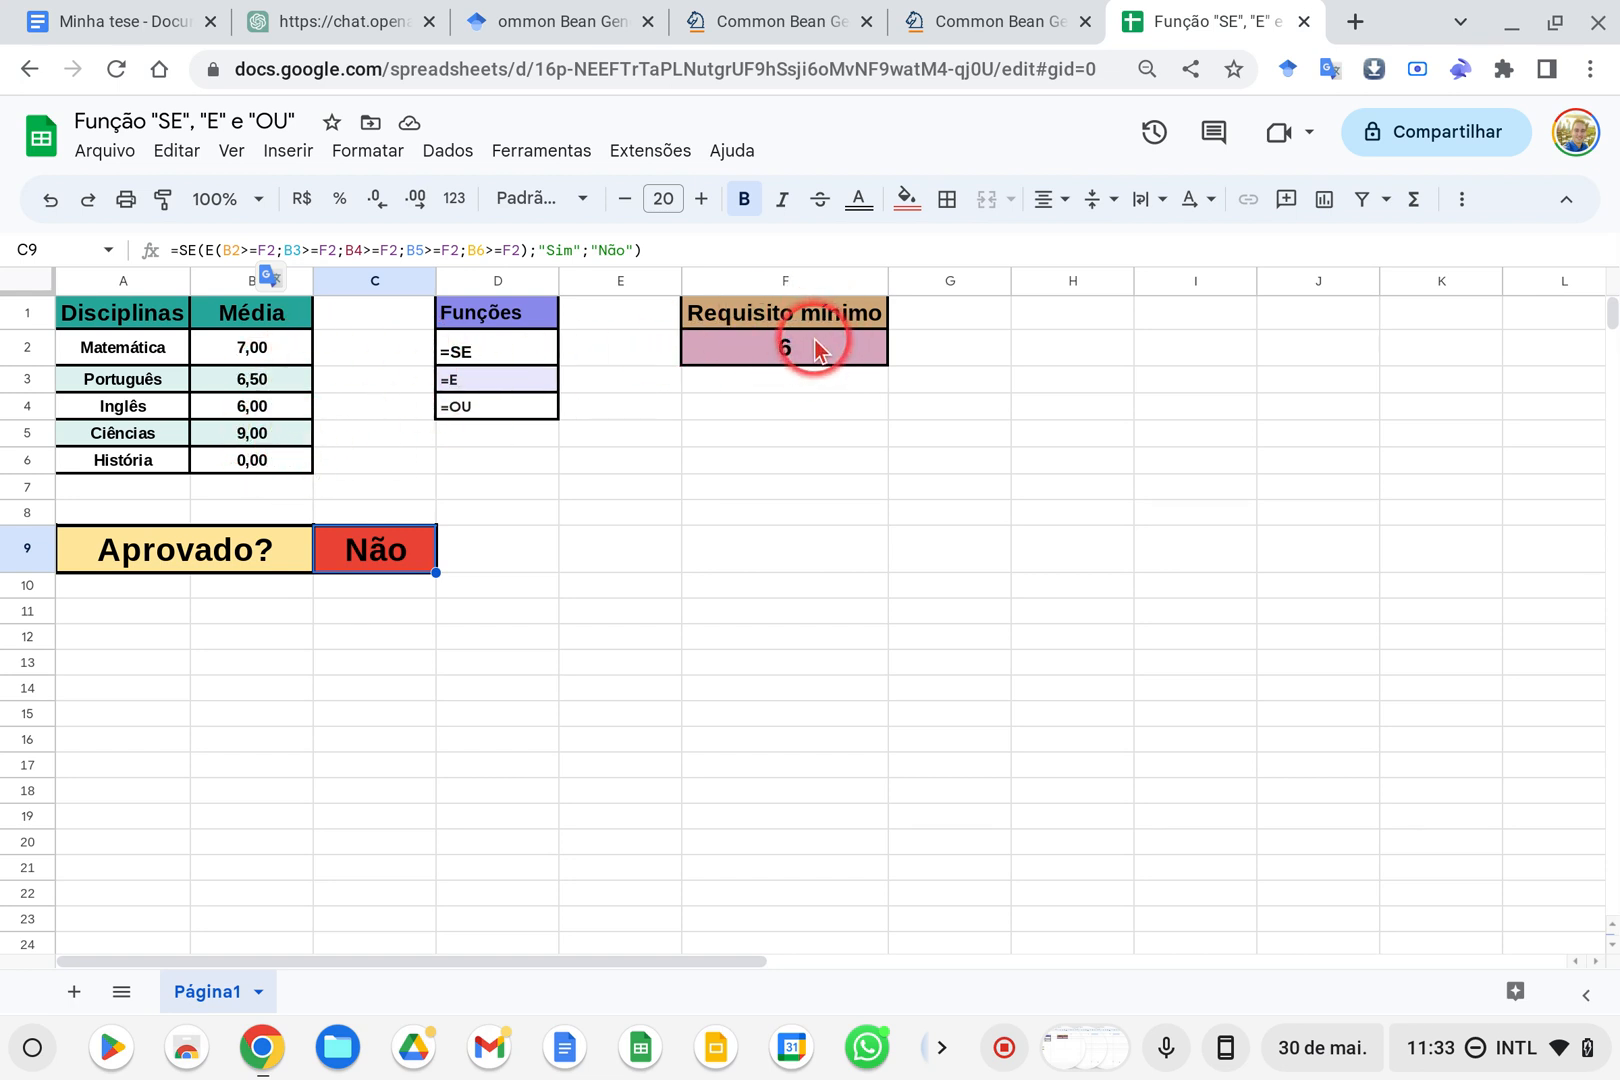
# Set the História average in B6 to 6
pyautogui.click(261, 466)
pyautogui.click(262, 436)
pyautogui.click(265, 462)
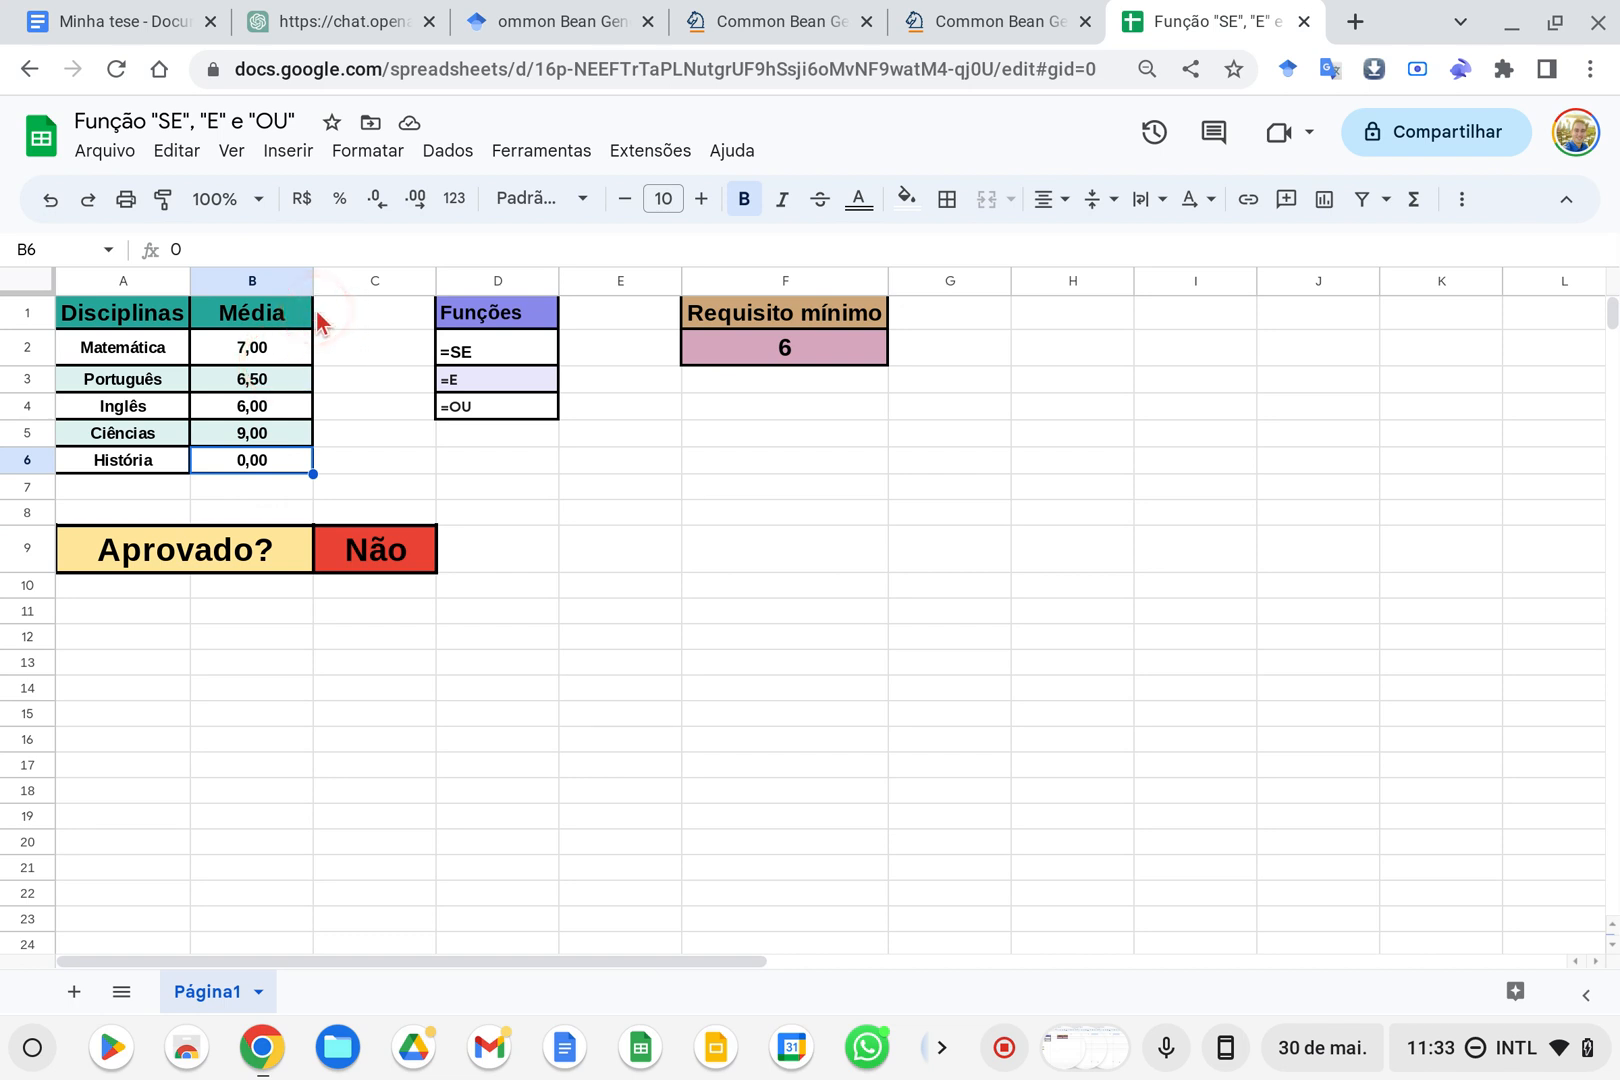
pyautogui.write('6')
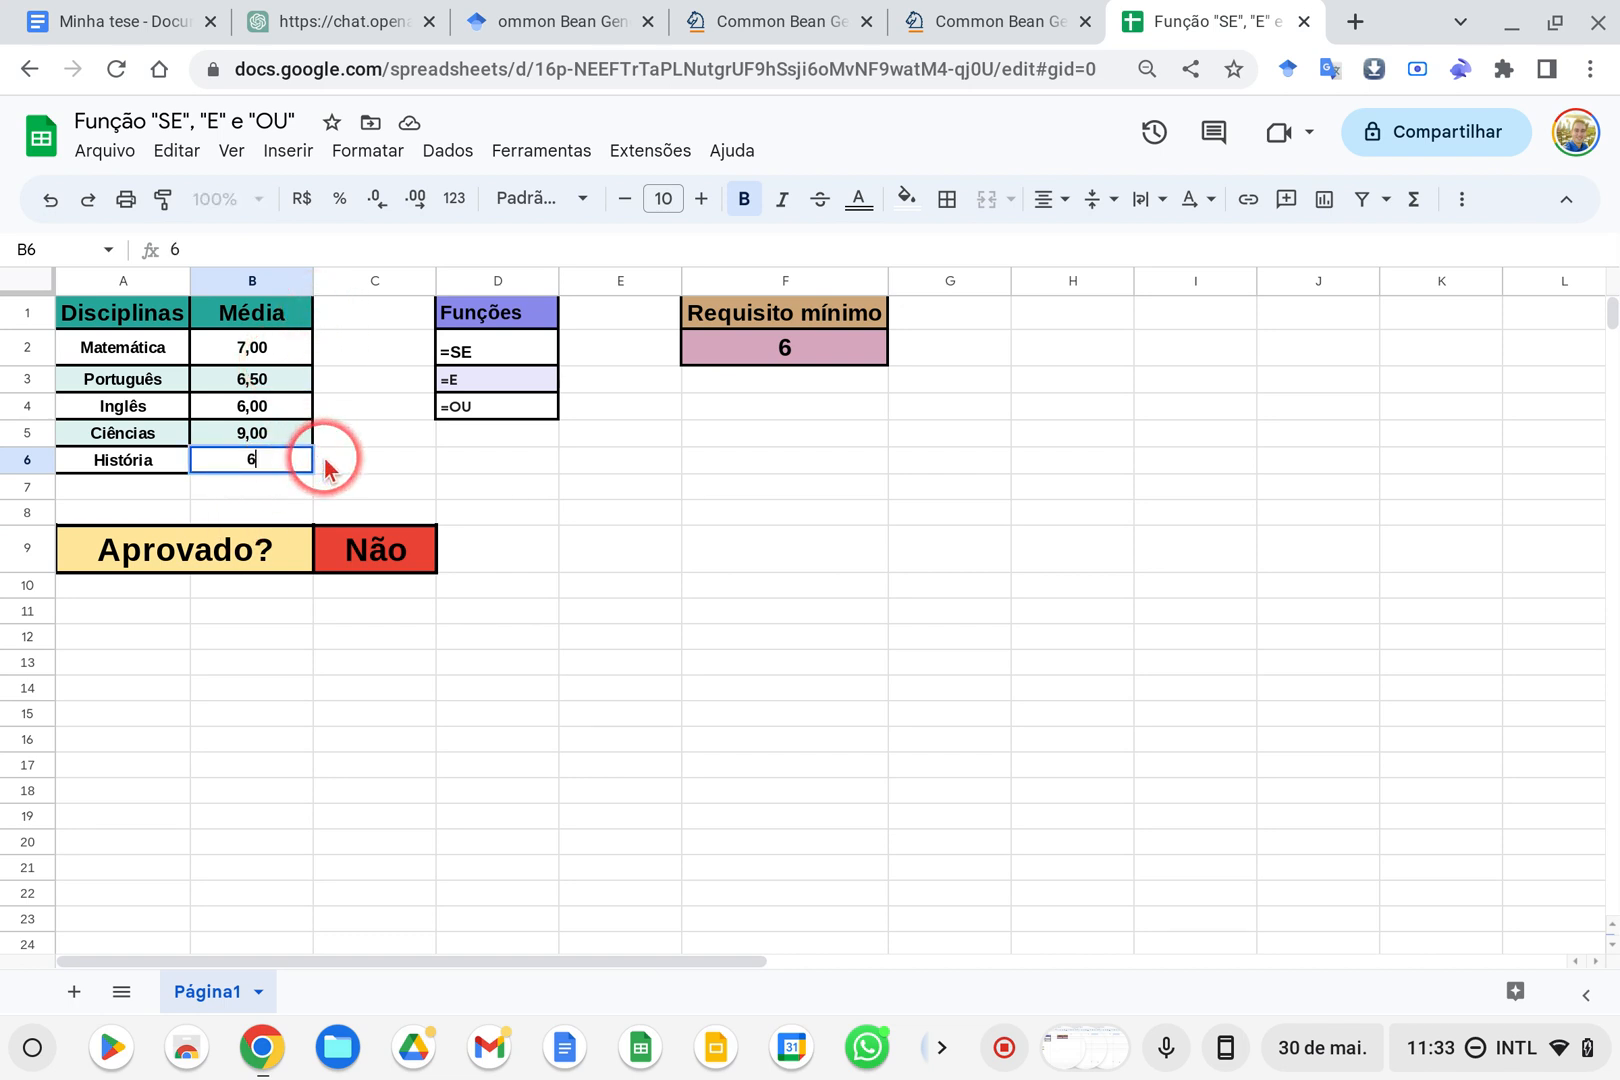
pyautogui.press('Return')
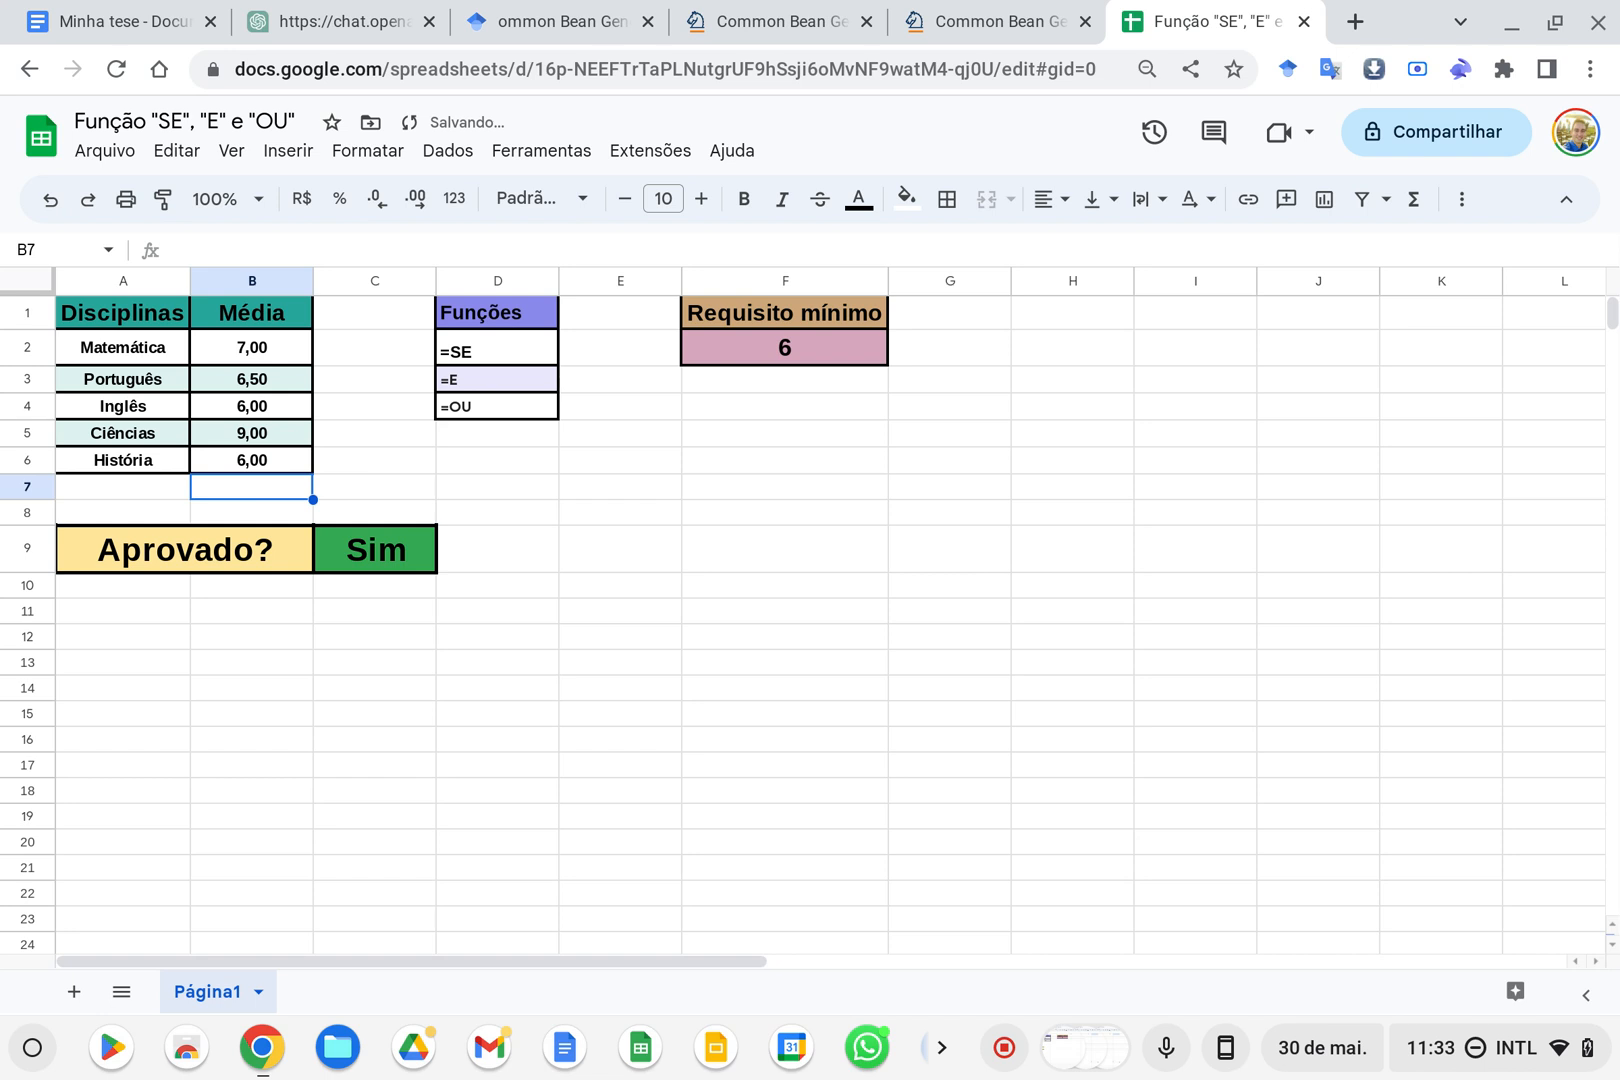
# Accept the suggested autofill of the approval formula over C9:C14 and select C10 to inspect its formula
pyautogui.click(378, 555)
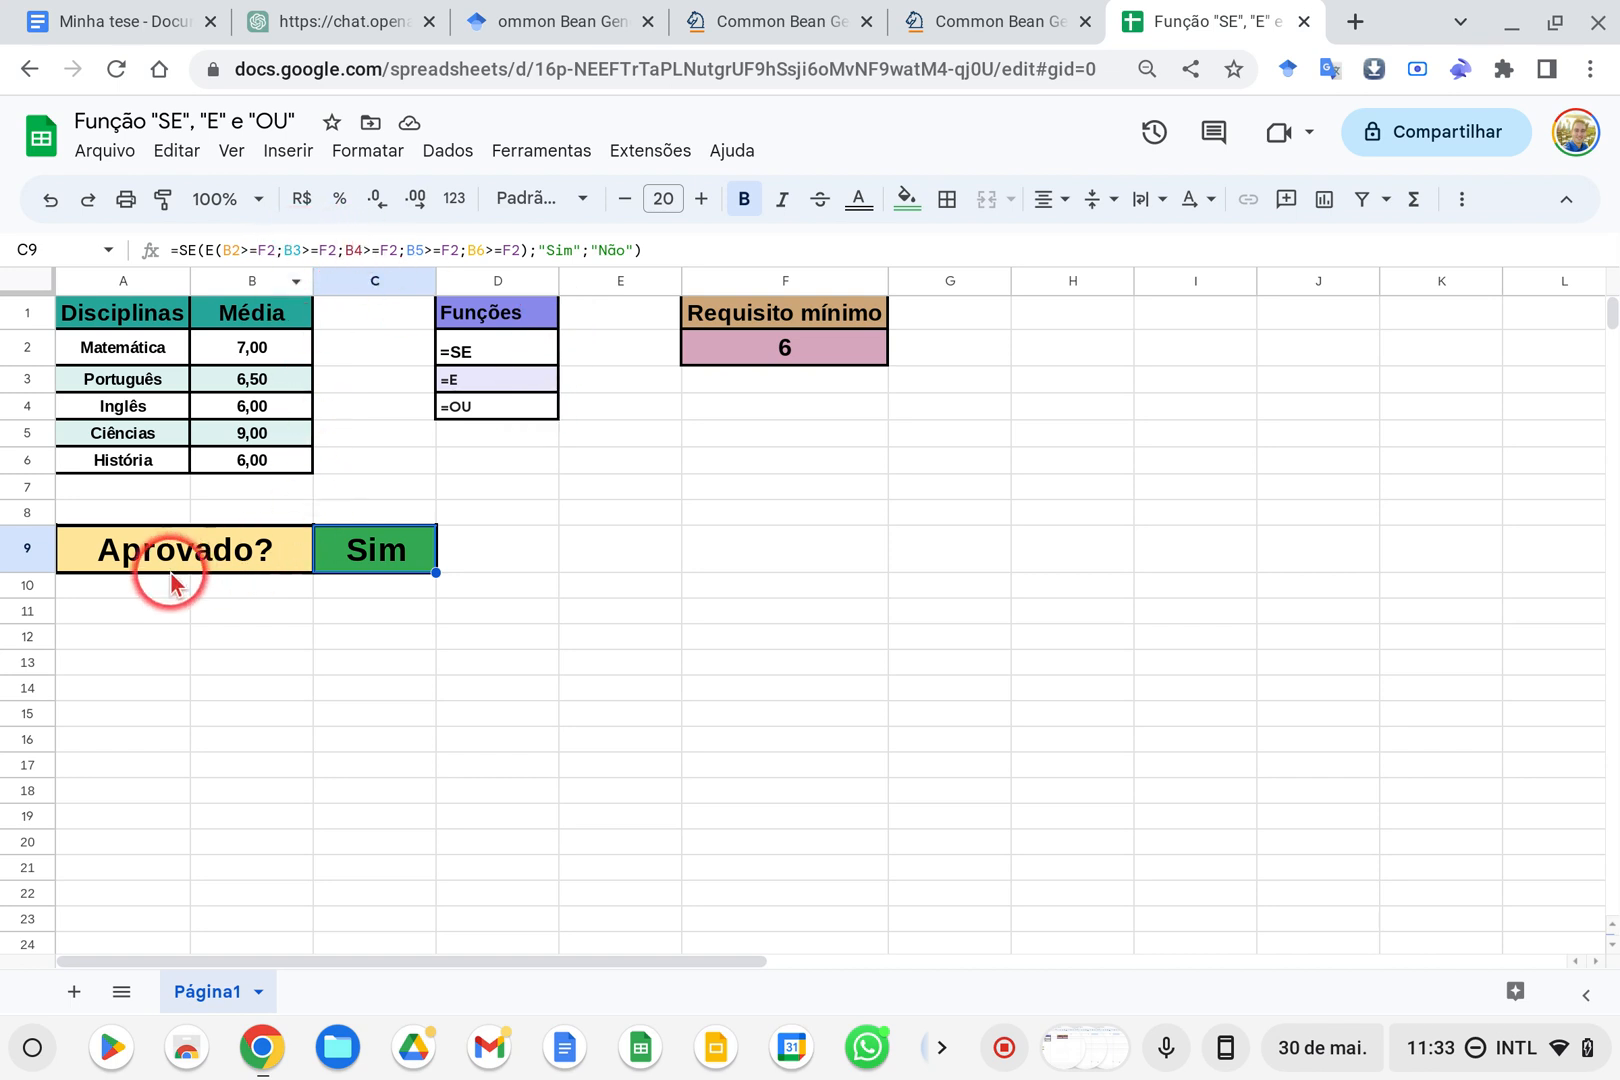
pyautogui.moveTo(120, 597); pyautogui.dragTo(435, 697)
pyautogui.click(421, 556)
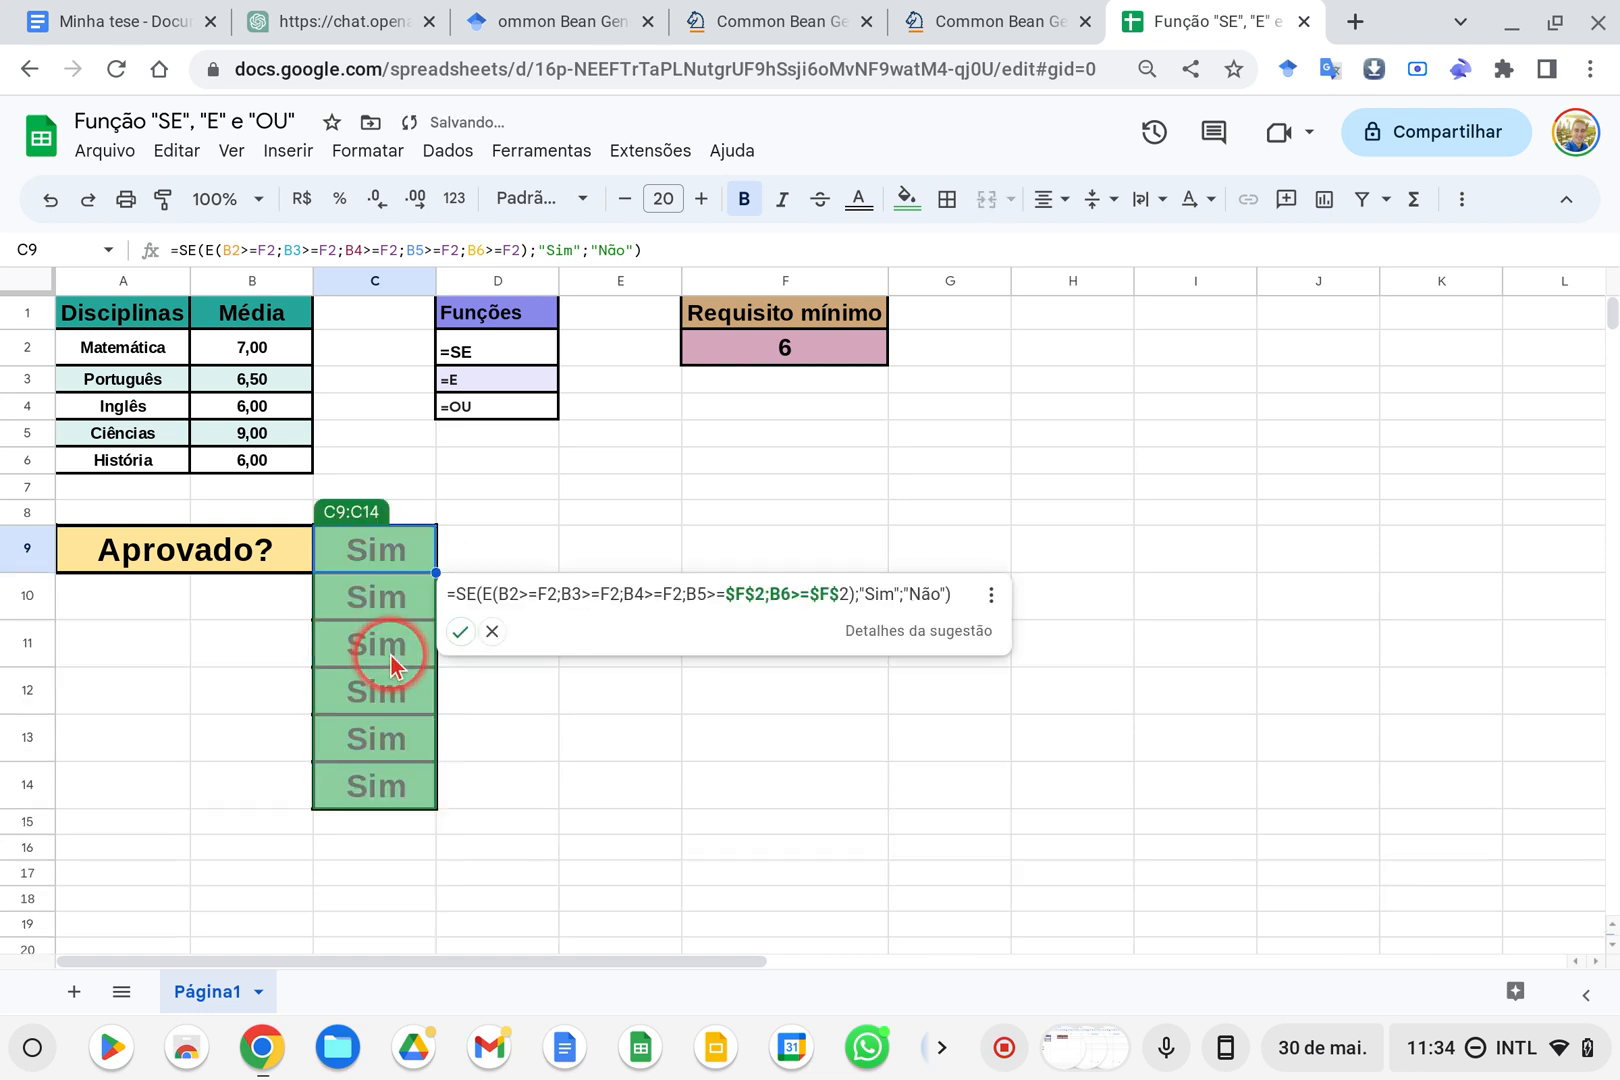
pyautogui.click(461, 632)
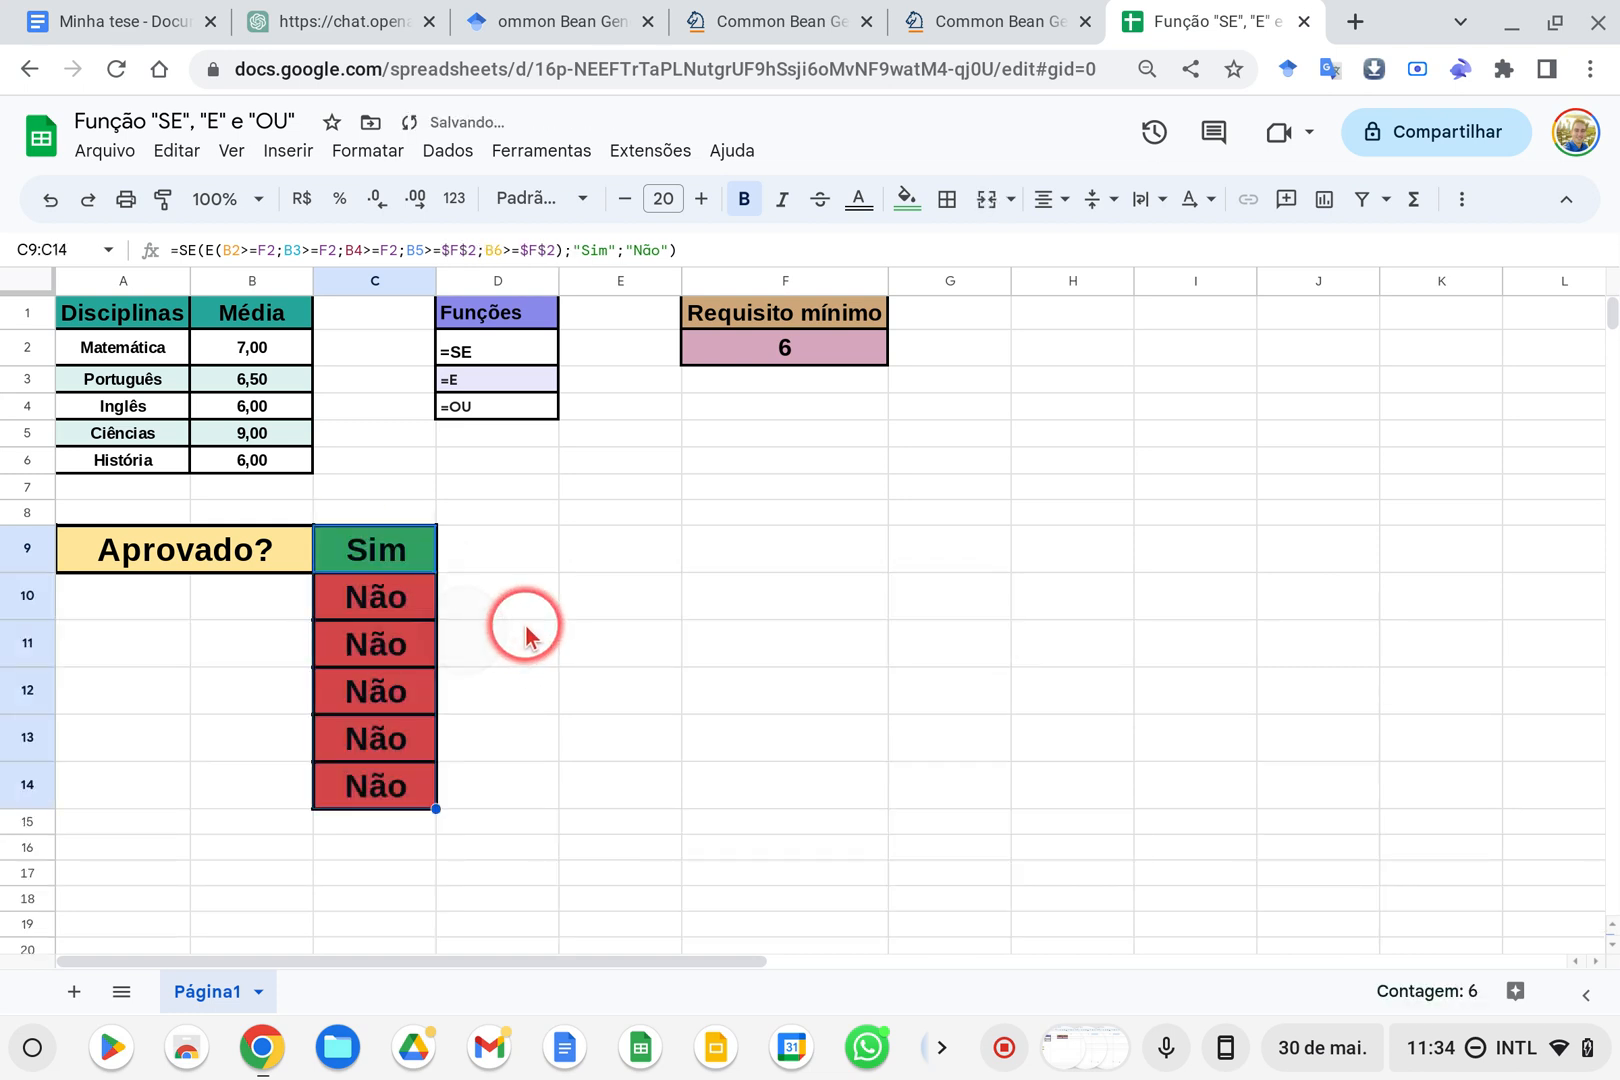
pyautogui.click(427, 594)
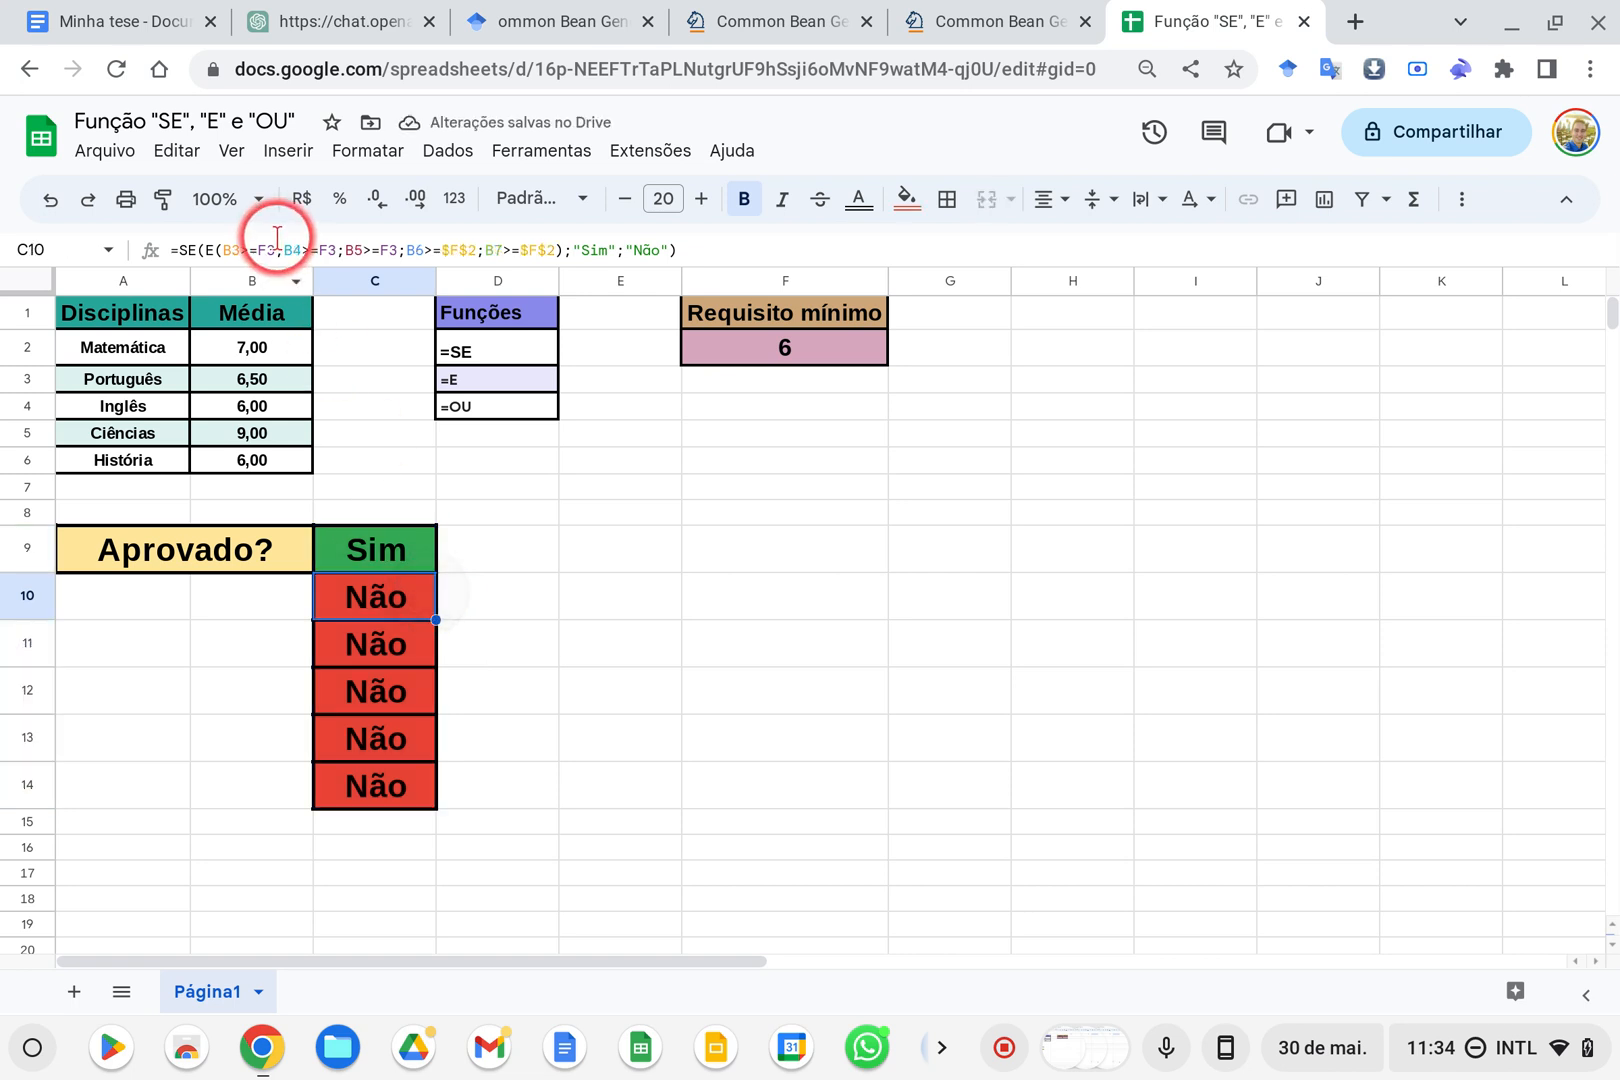
# Make the F2 reference in the B2 condition of the C9 formula absolute as $F$2
pyautogui.click(826, 348)
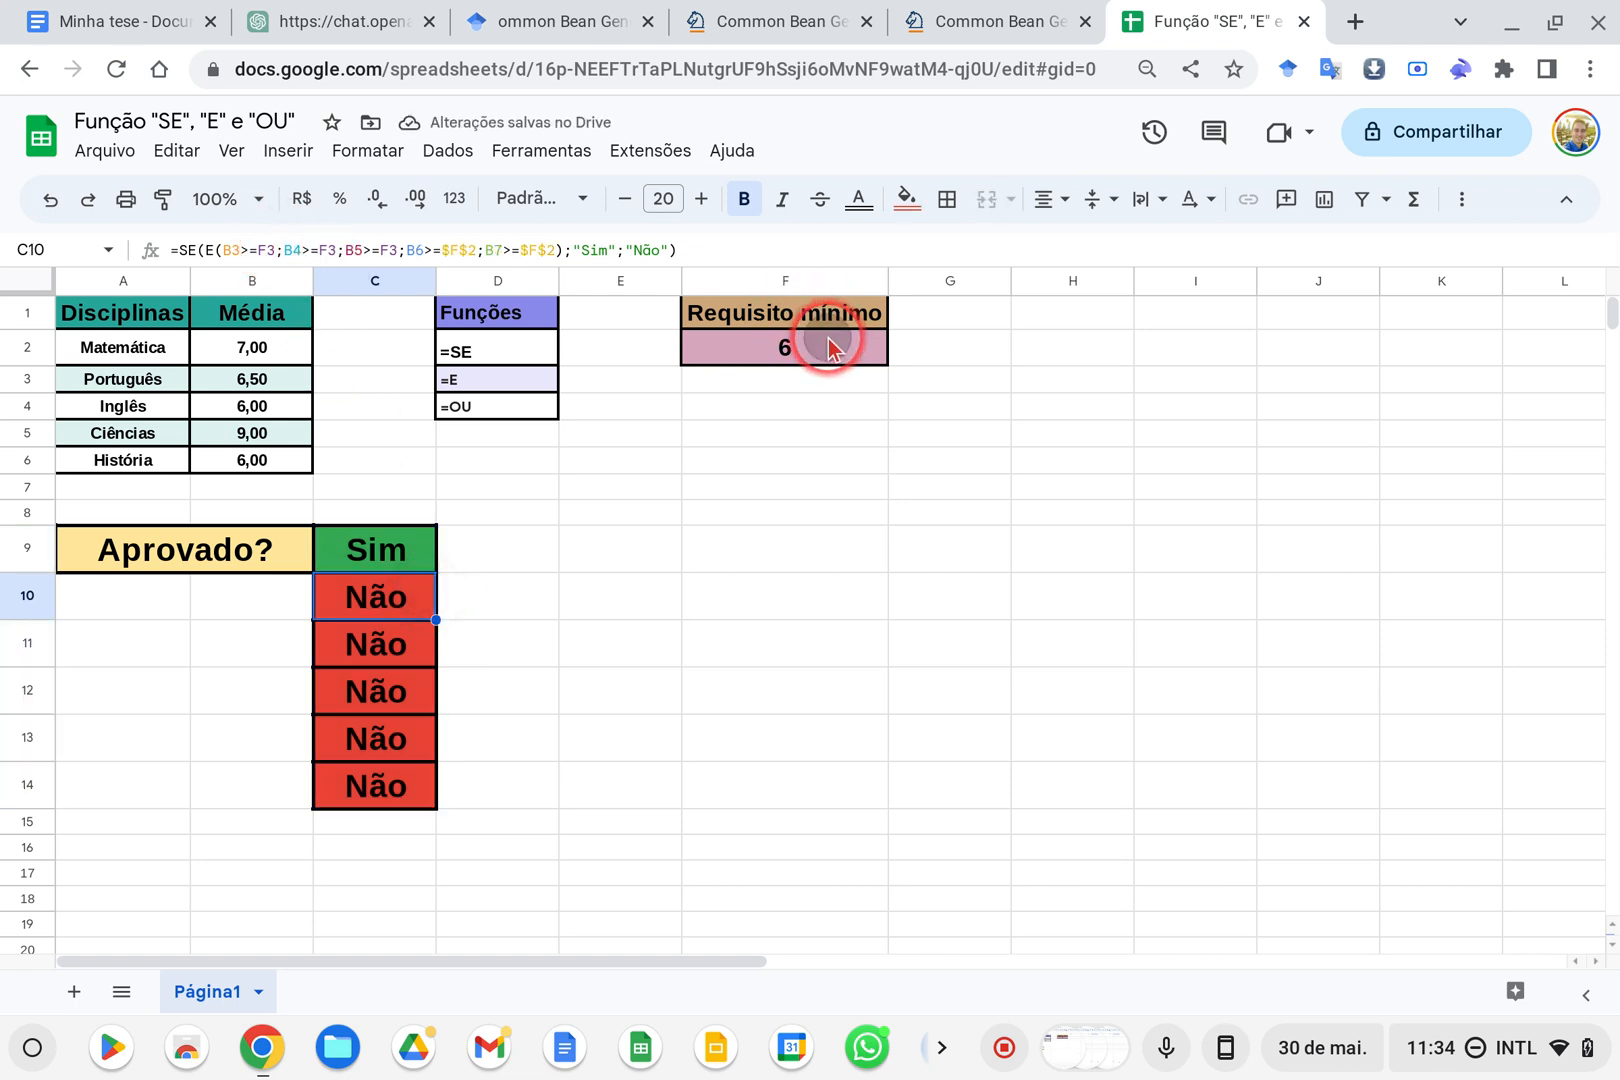
pyautogui.click(375, 552)
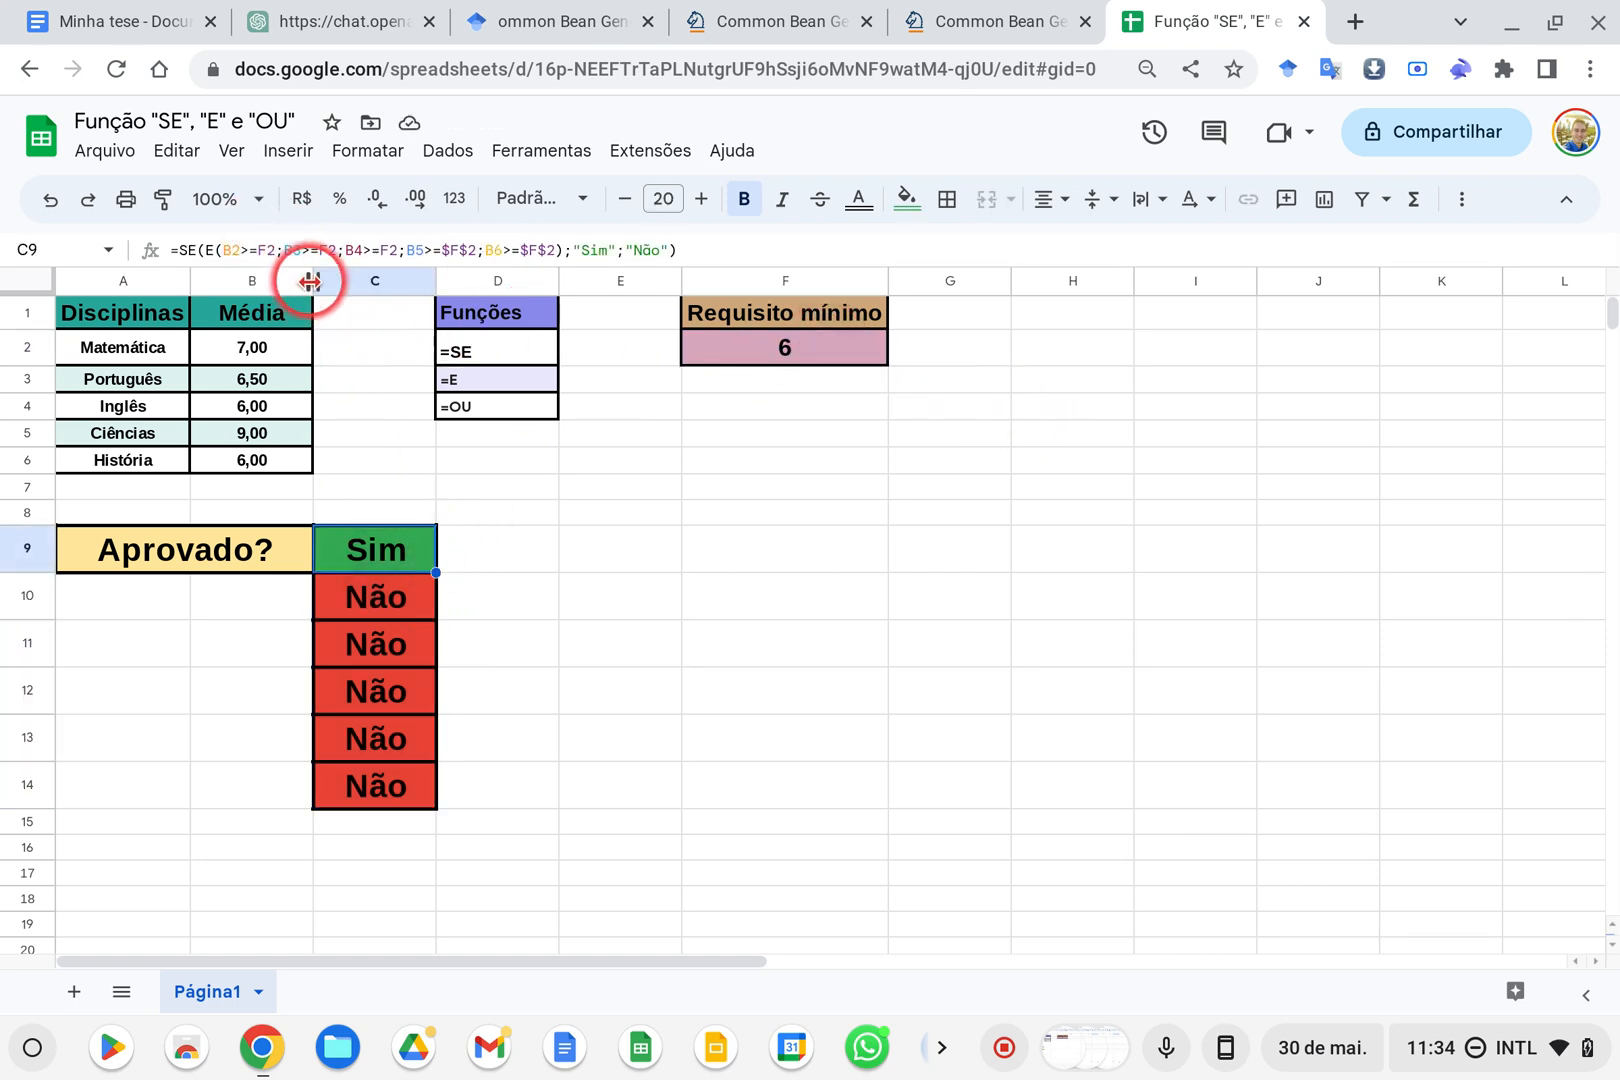
pyautogui.click(259, 249)
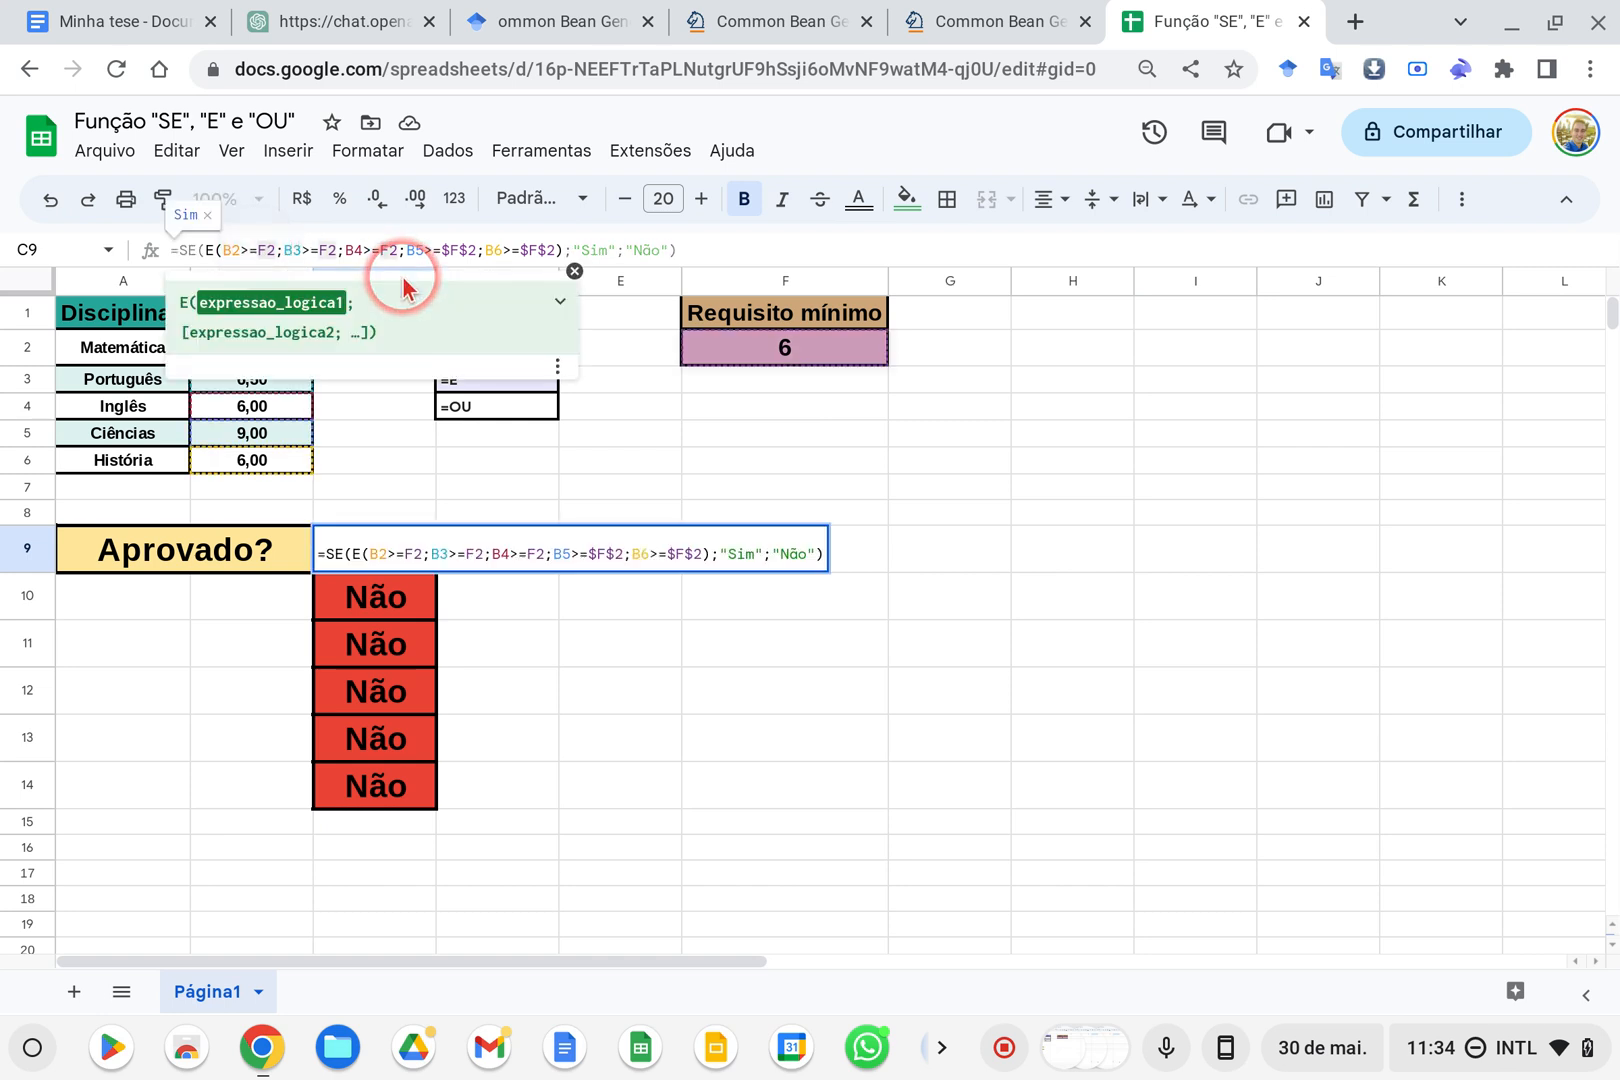
pyautogui.write('$')
pyautogui.press('Right')
pyautogui.write('$')
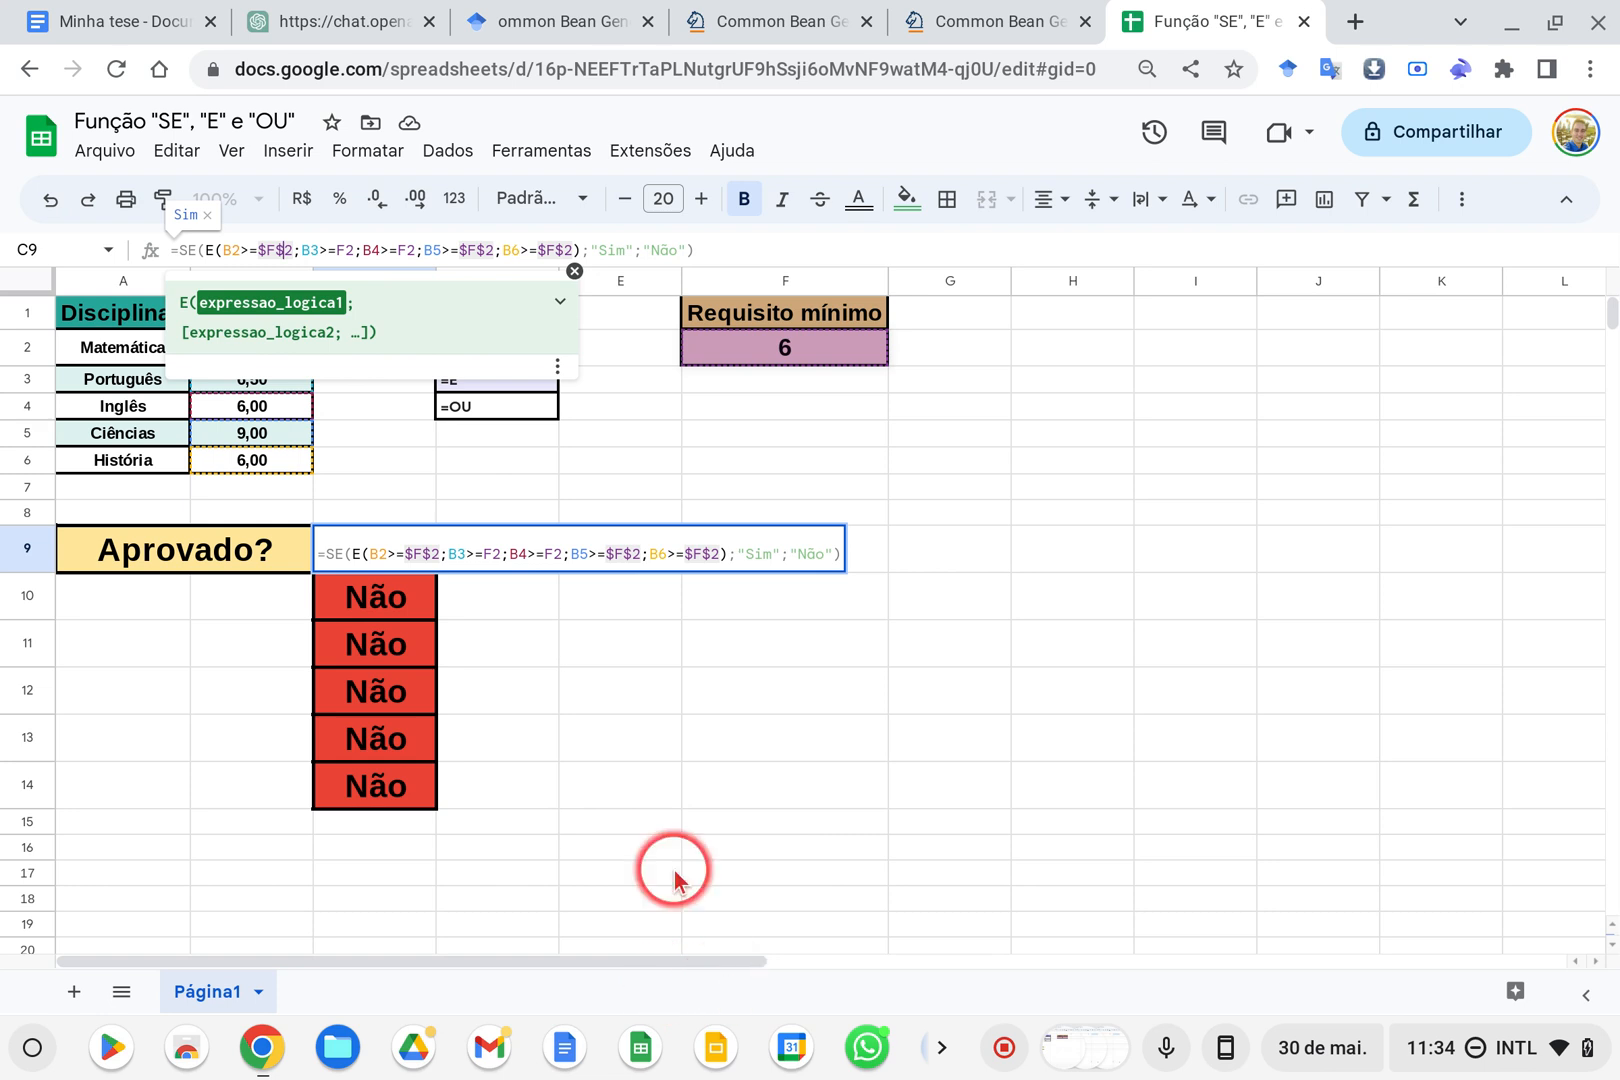
# Change F2 to $F$2 in the B3 and B4 conditions of the C9 formula and commit it
pyautogui.click(347, 252)
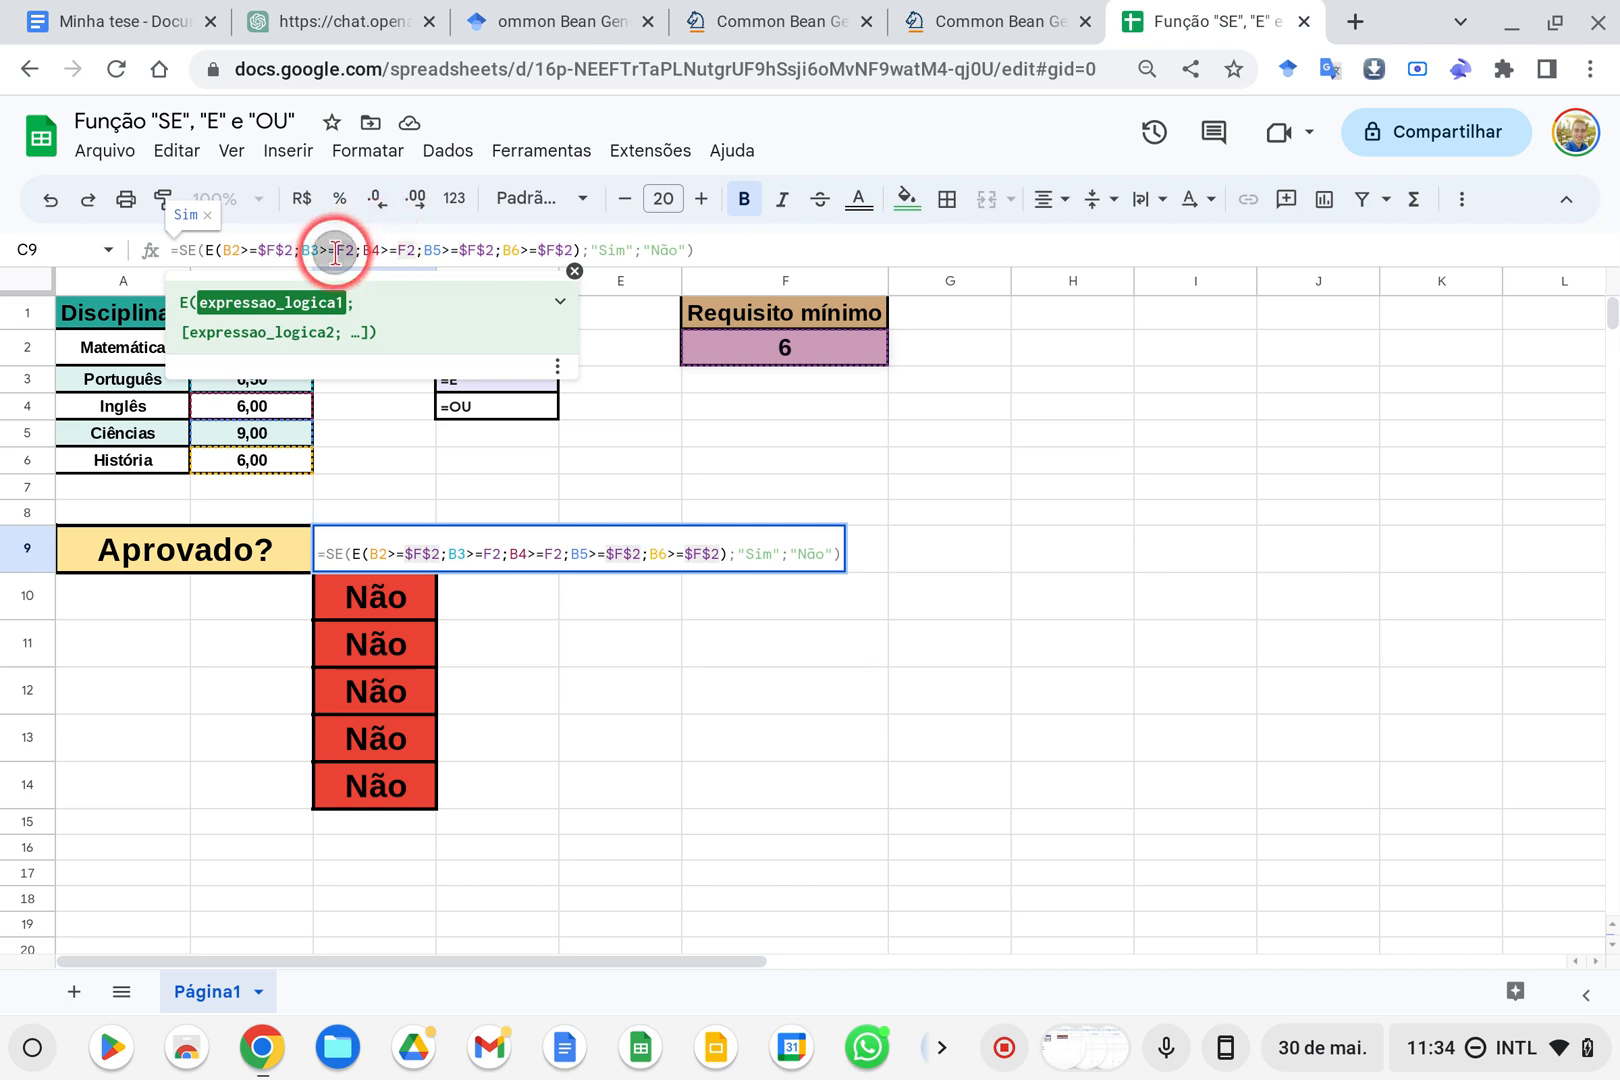
pyautogui.write('$')
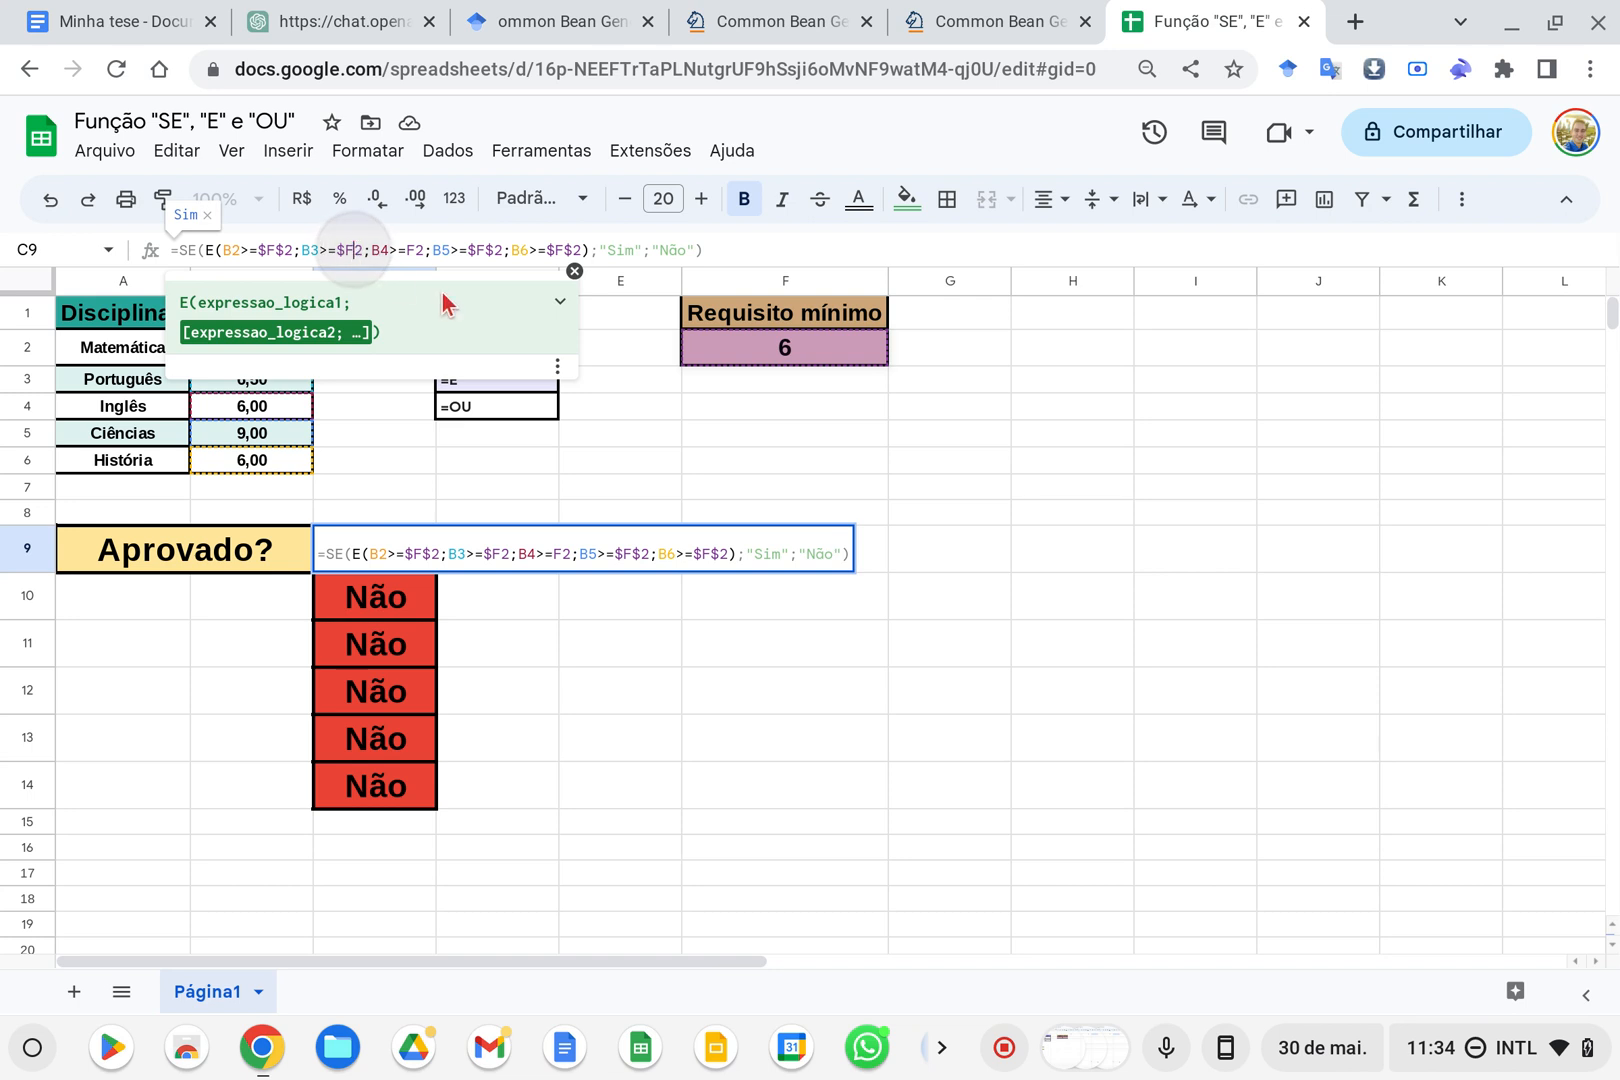
pyautogui.click(357, 250)
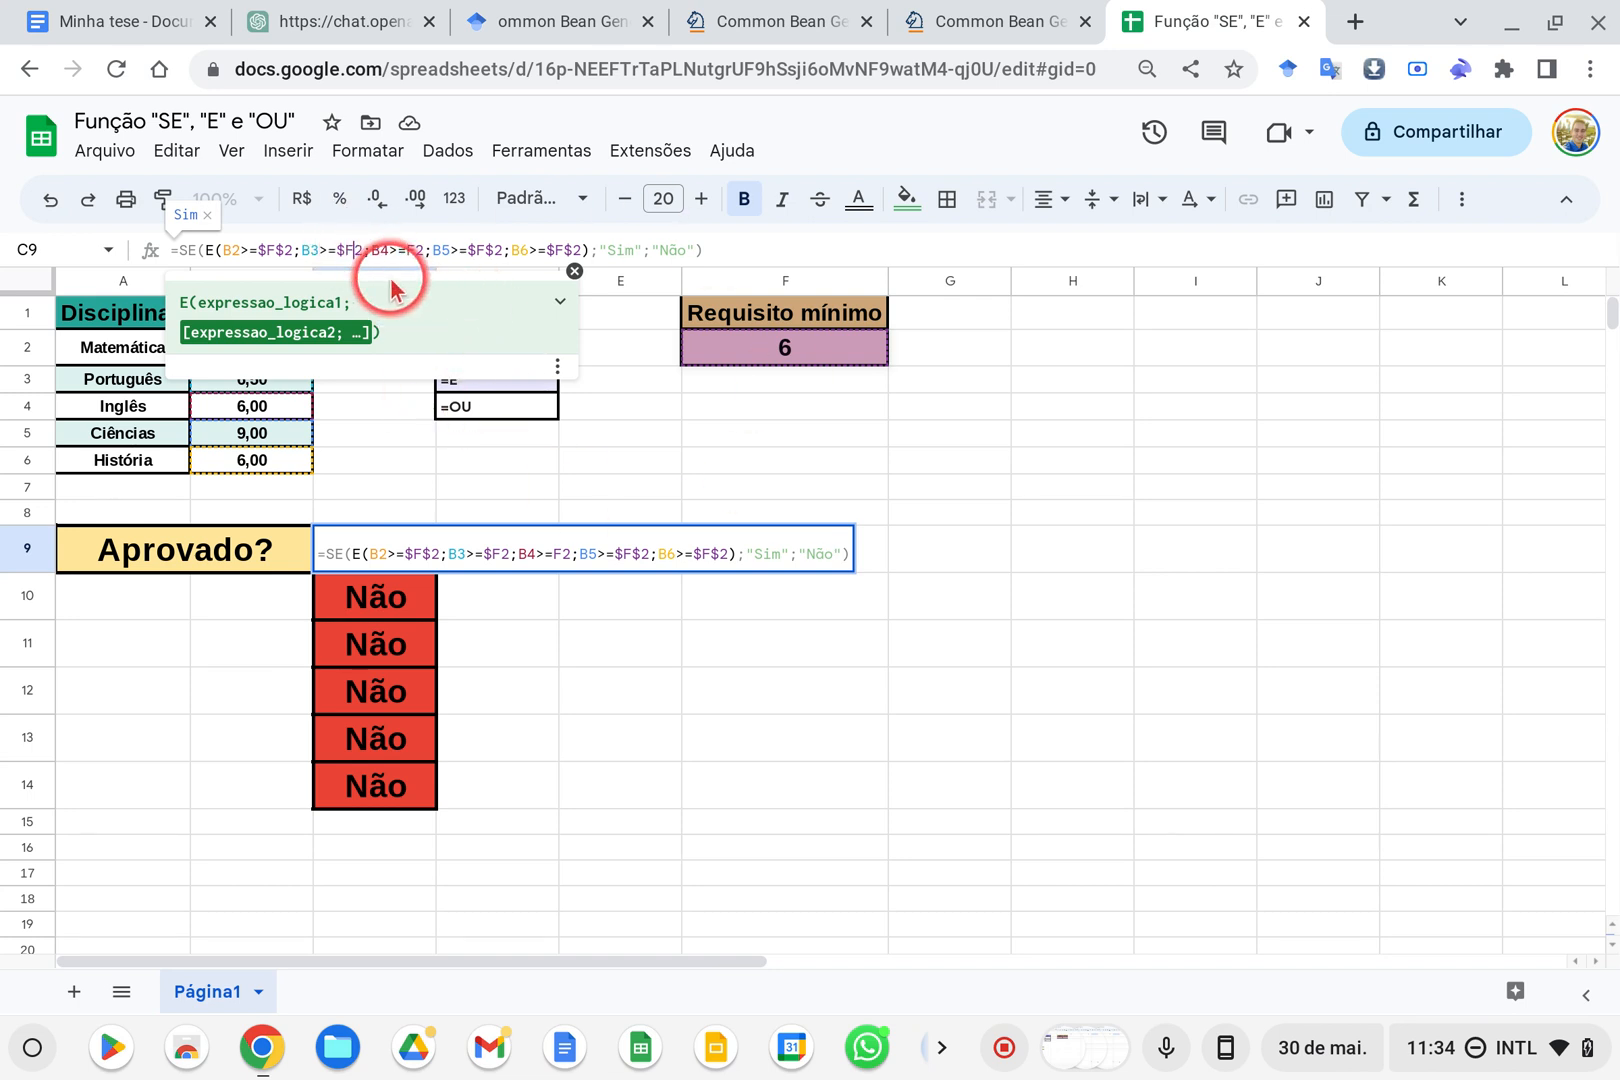
pyautogui.write('$')
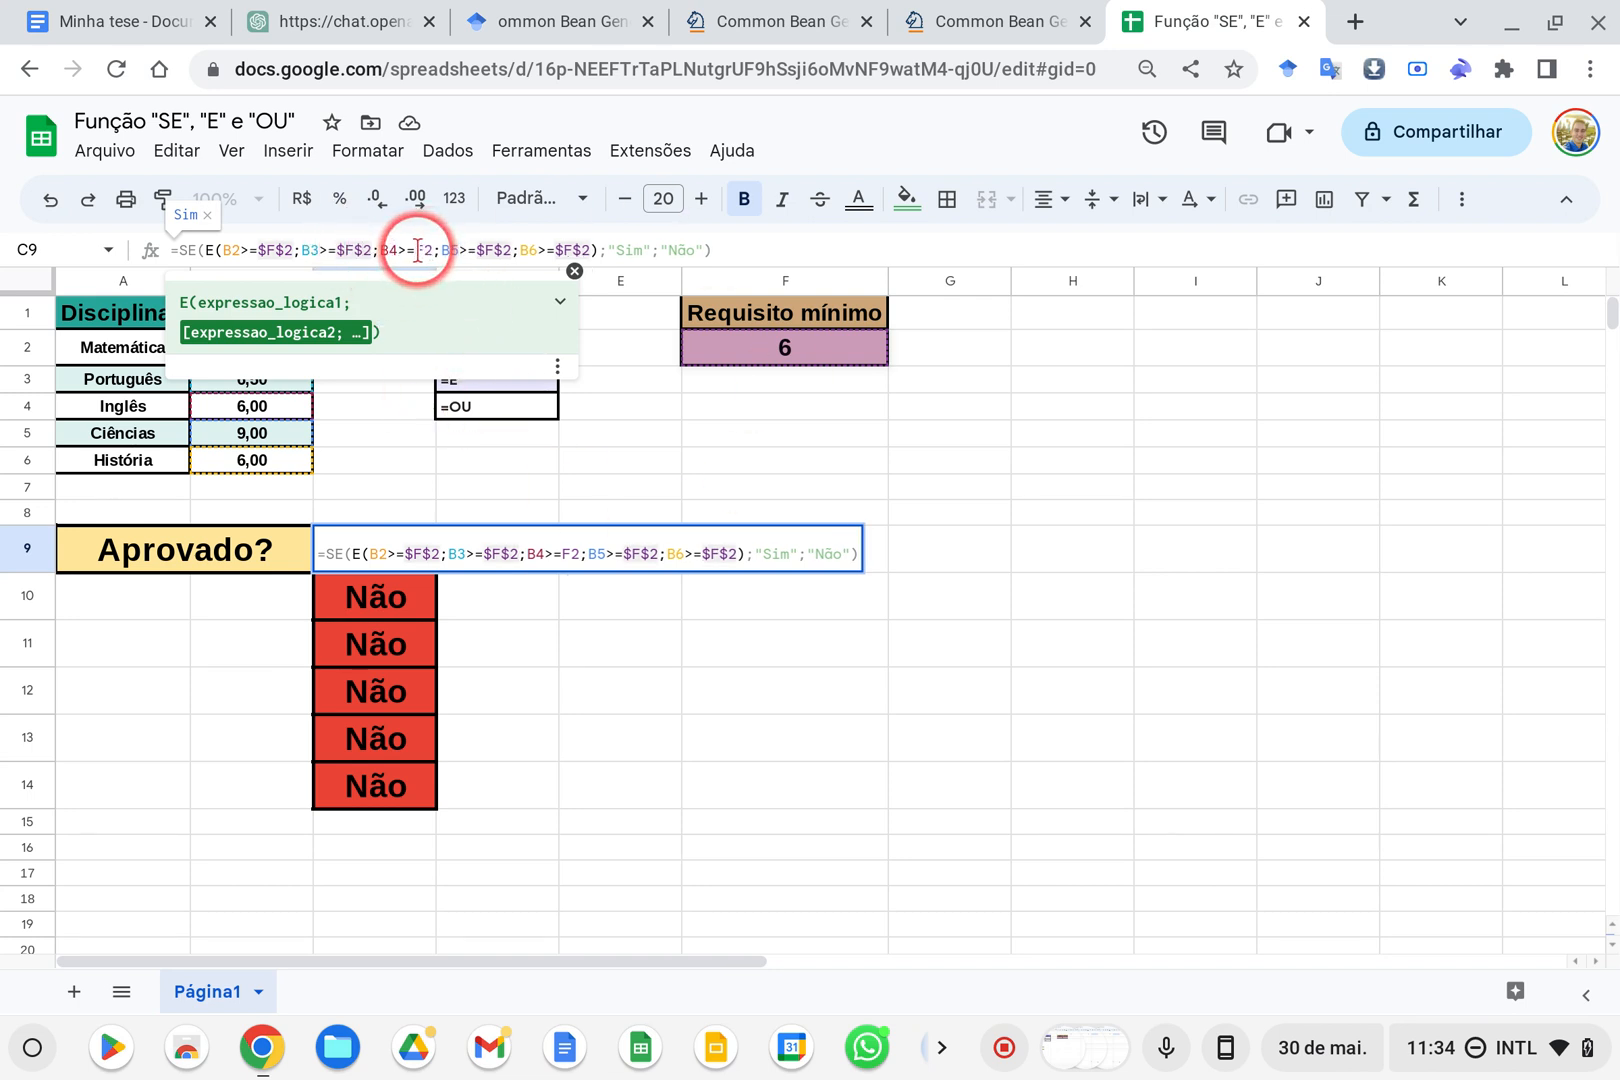
pyautogui.click(417, 250)
pyautogui.write('$')
pyautogui.click(437, 254)
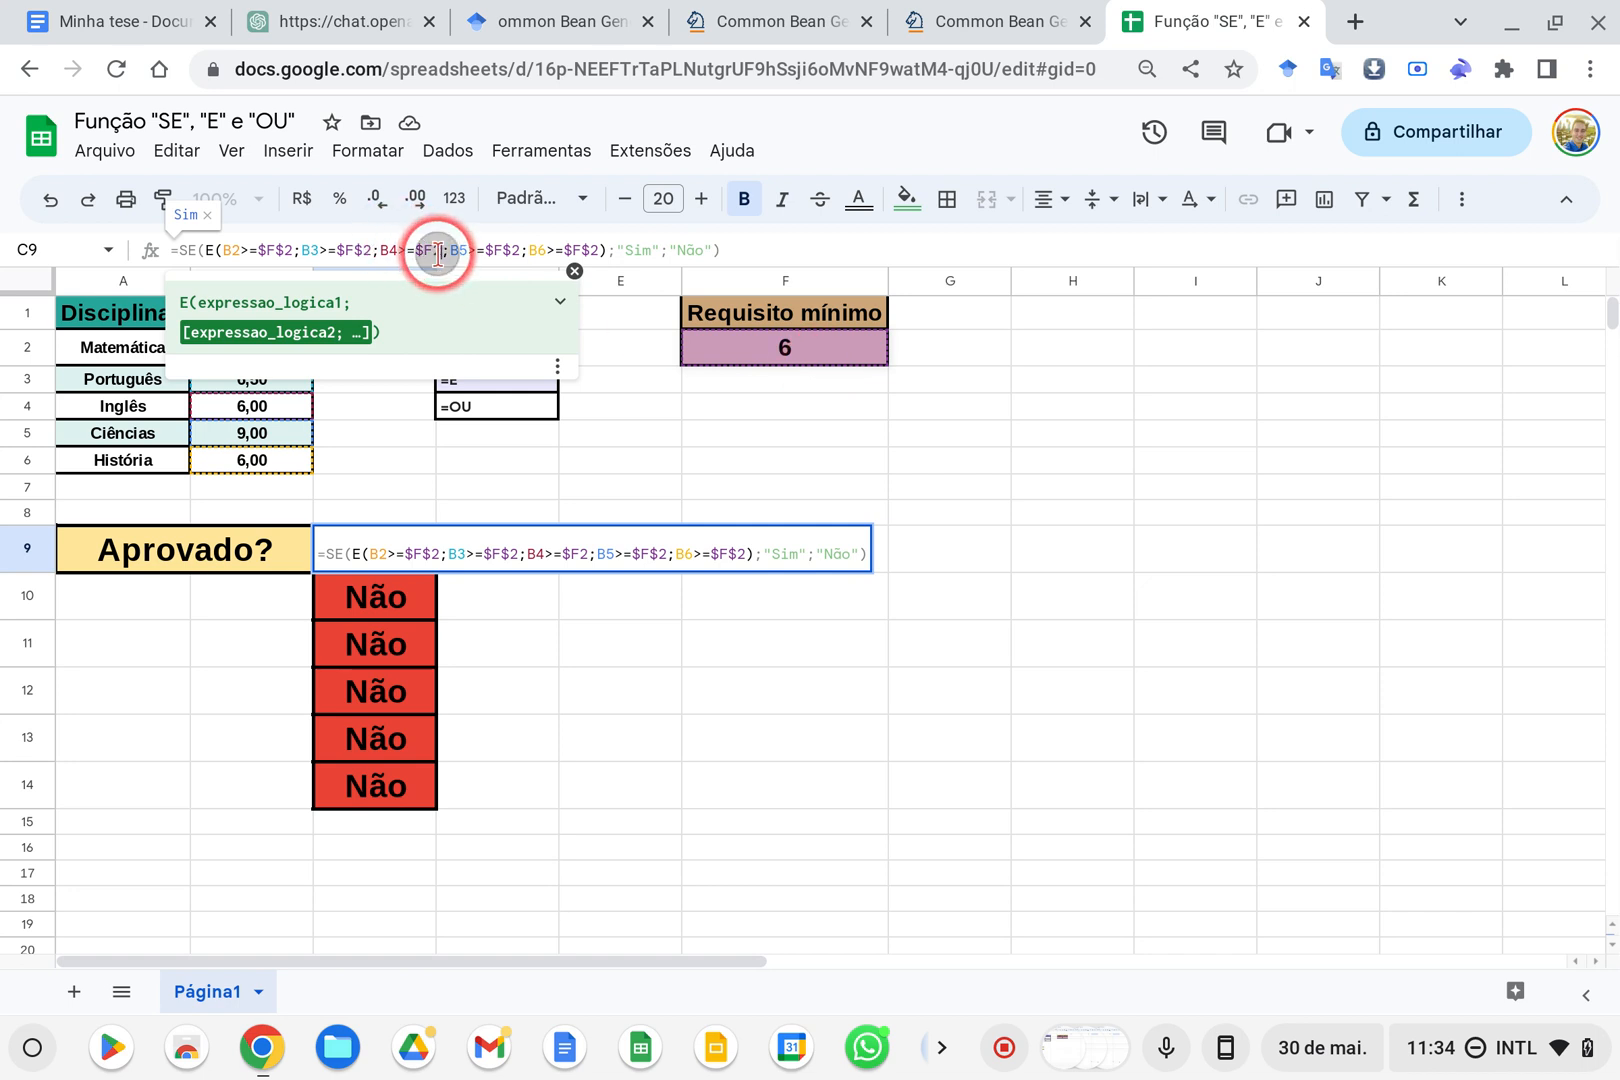
pyautogui.write('$')
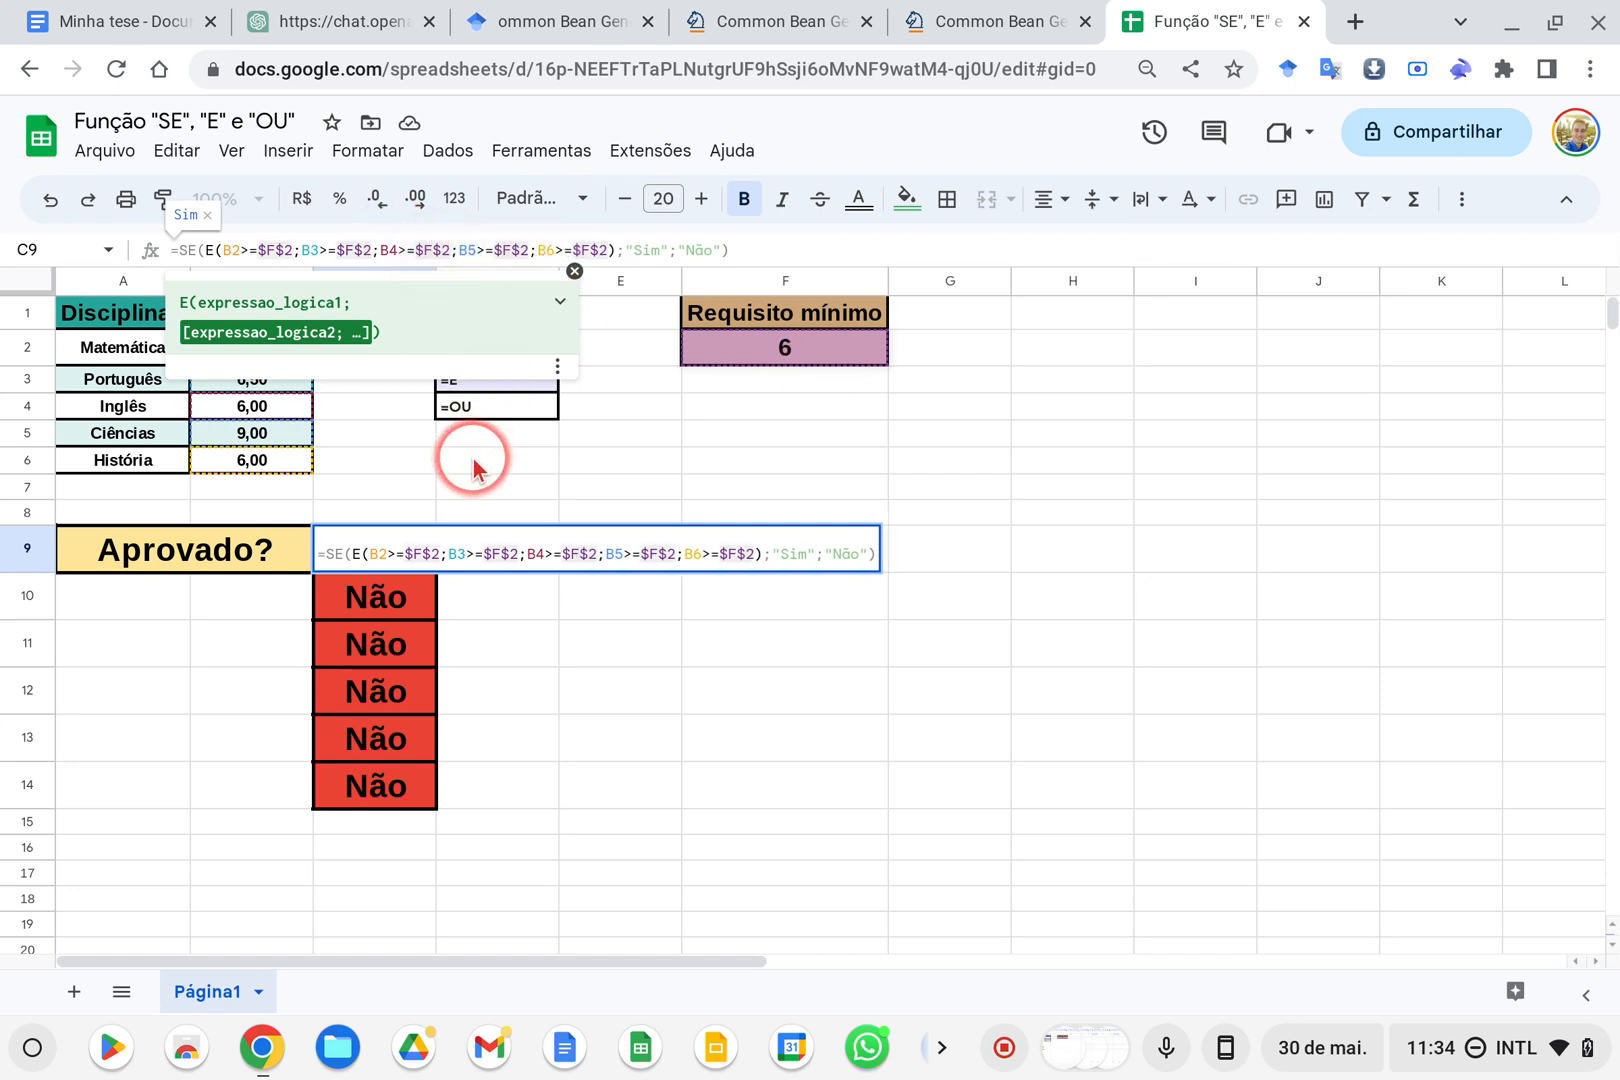
pyautogui.press('Return')
# Fill the C9 formula down to C10 and inspect the copied formula's references
pyautogui.click(420, 550)
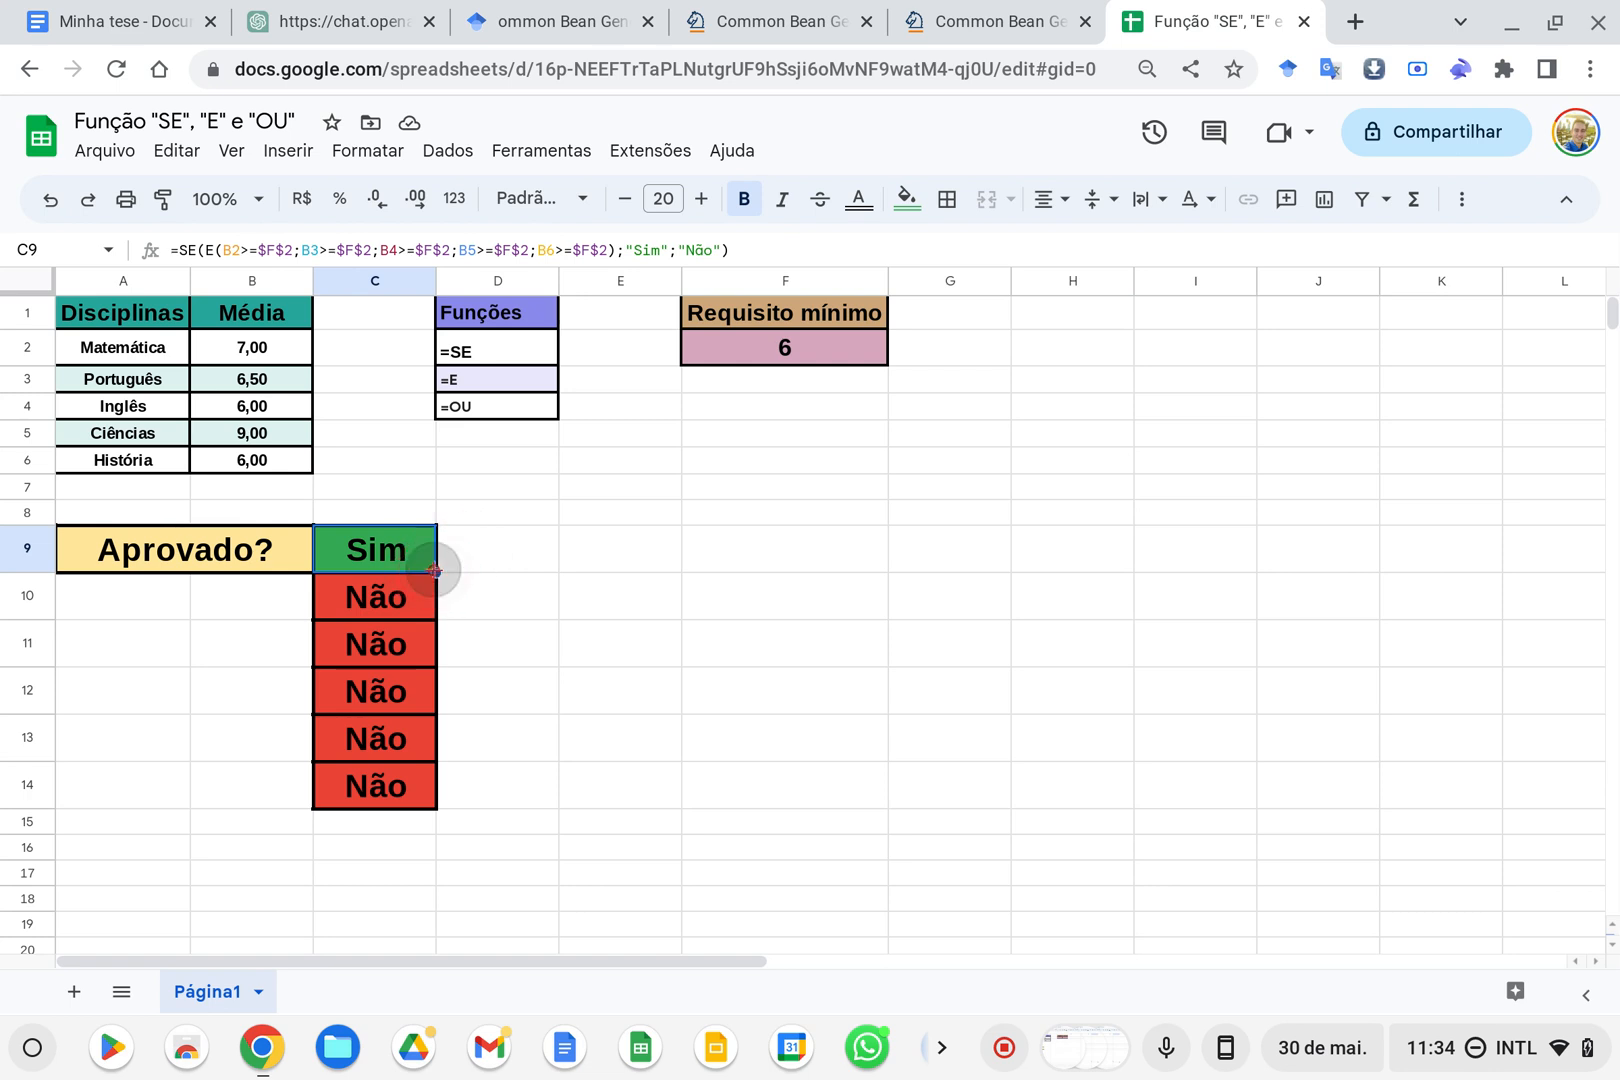
pyautogui.moveTo(434, 571); pyautogui.dragTo(436, 600)
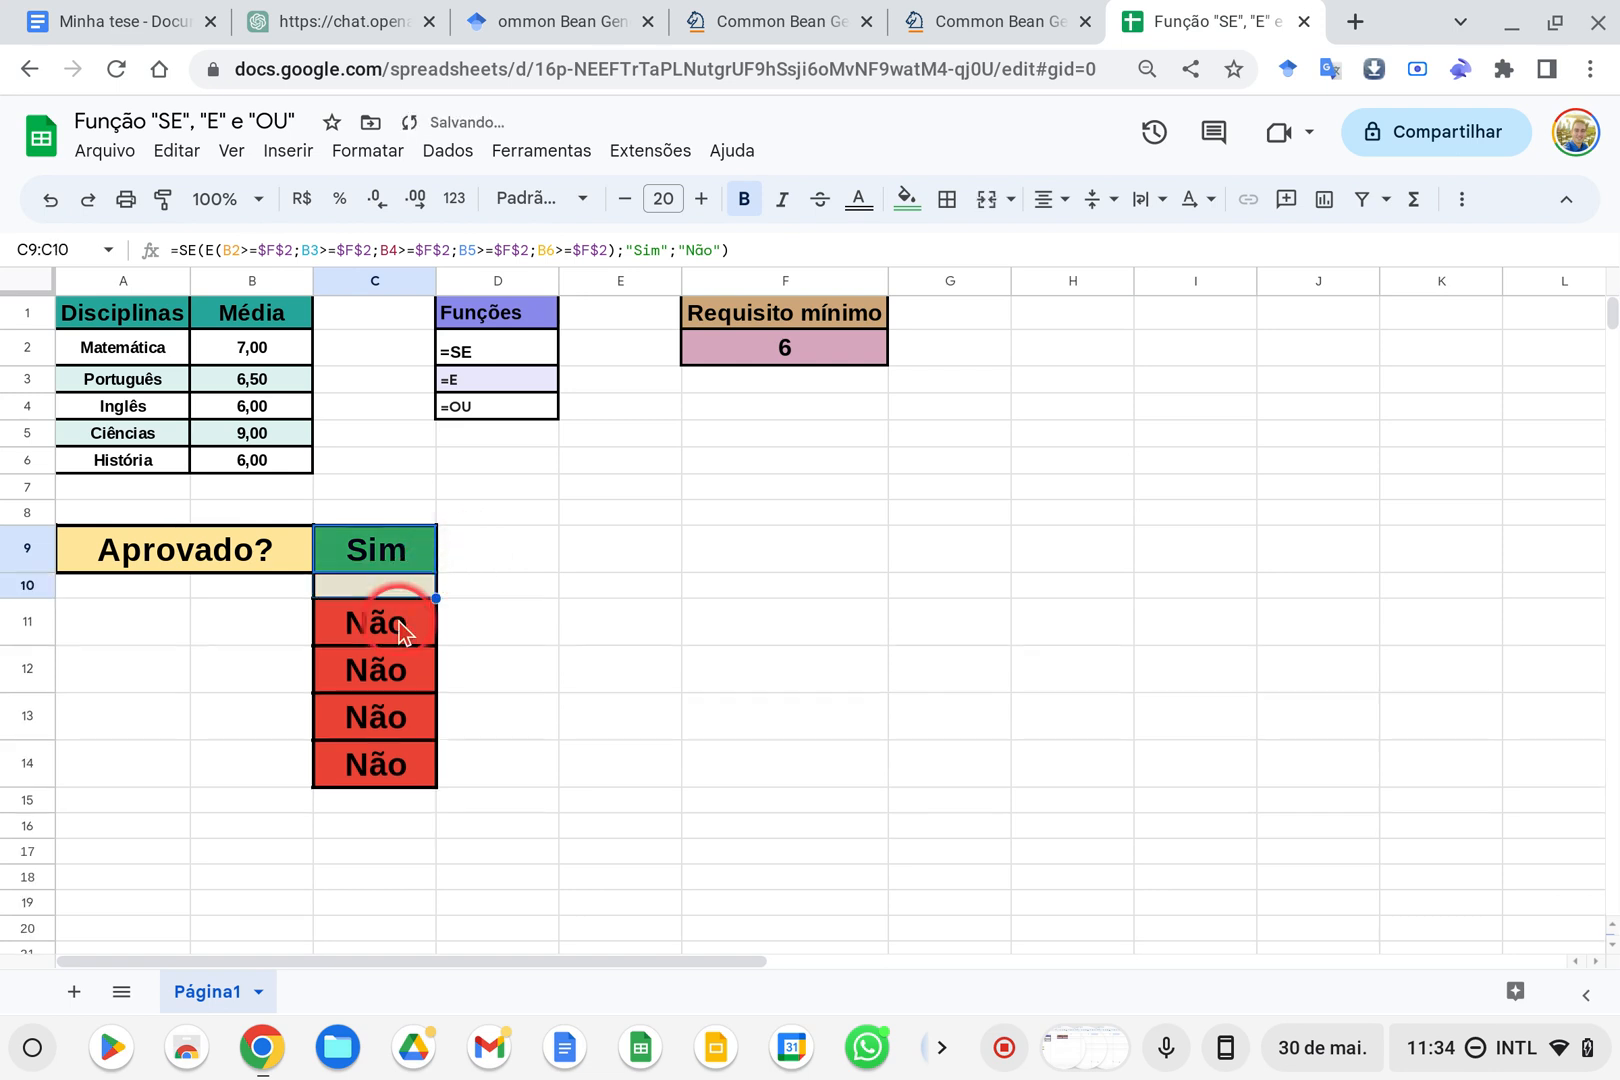
pyautogui.click(391, 613)
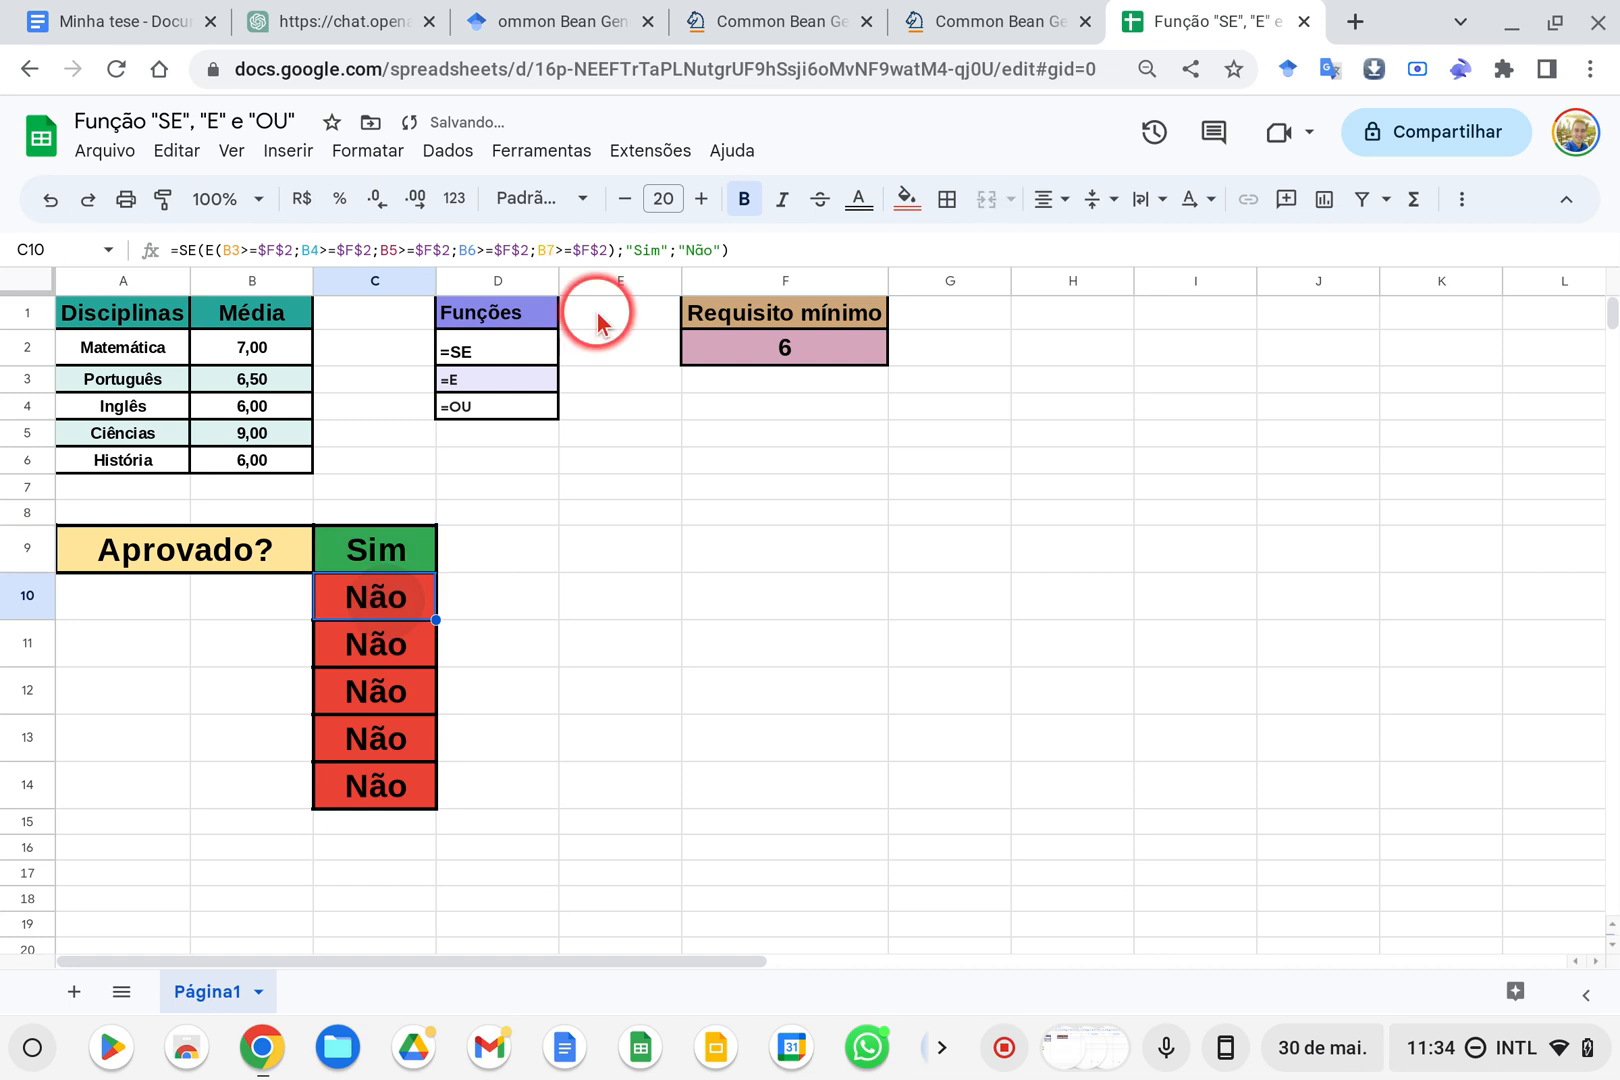
pyautogui.click(596, 258)
pyautogui.click(335, 605)
# Compare the formulas in C10 through C13 for relative and absolute references to the minimum requirement
pyautogui.click(408, 642)
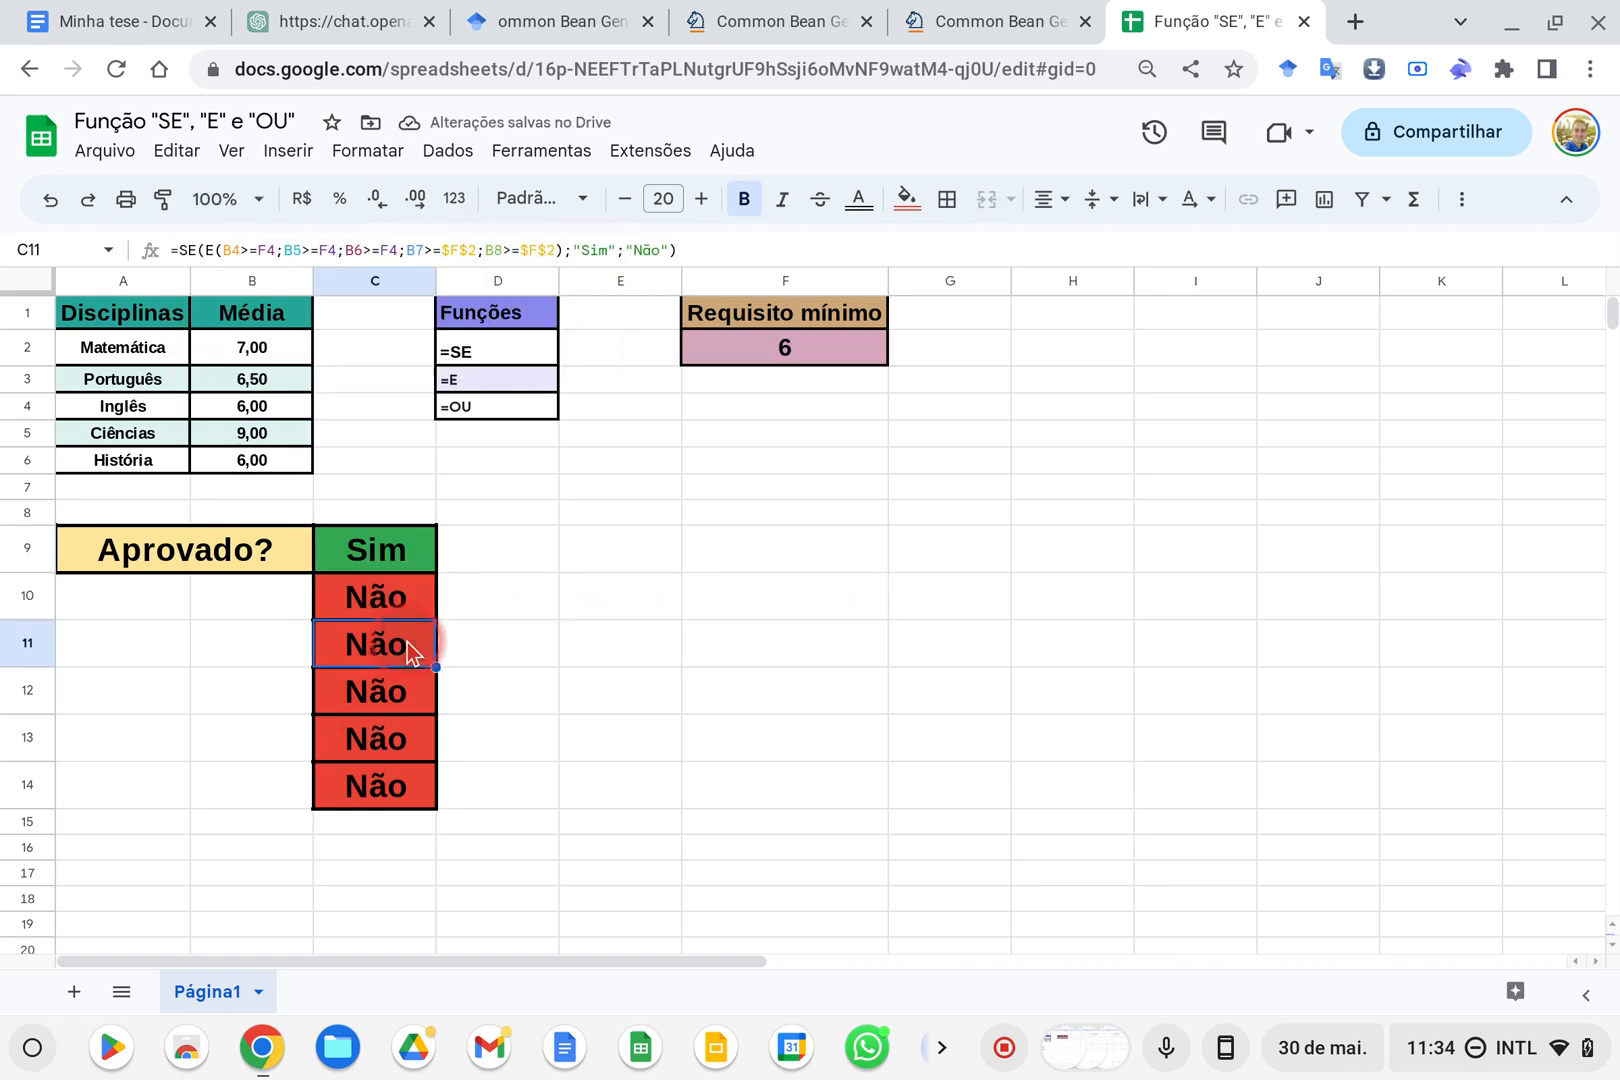
pyautogui.click(391, 695)
pyautogui.click(387, 735)
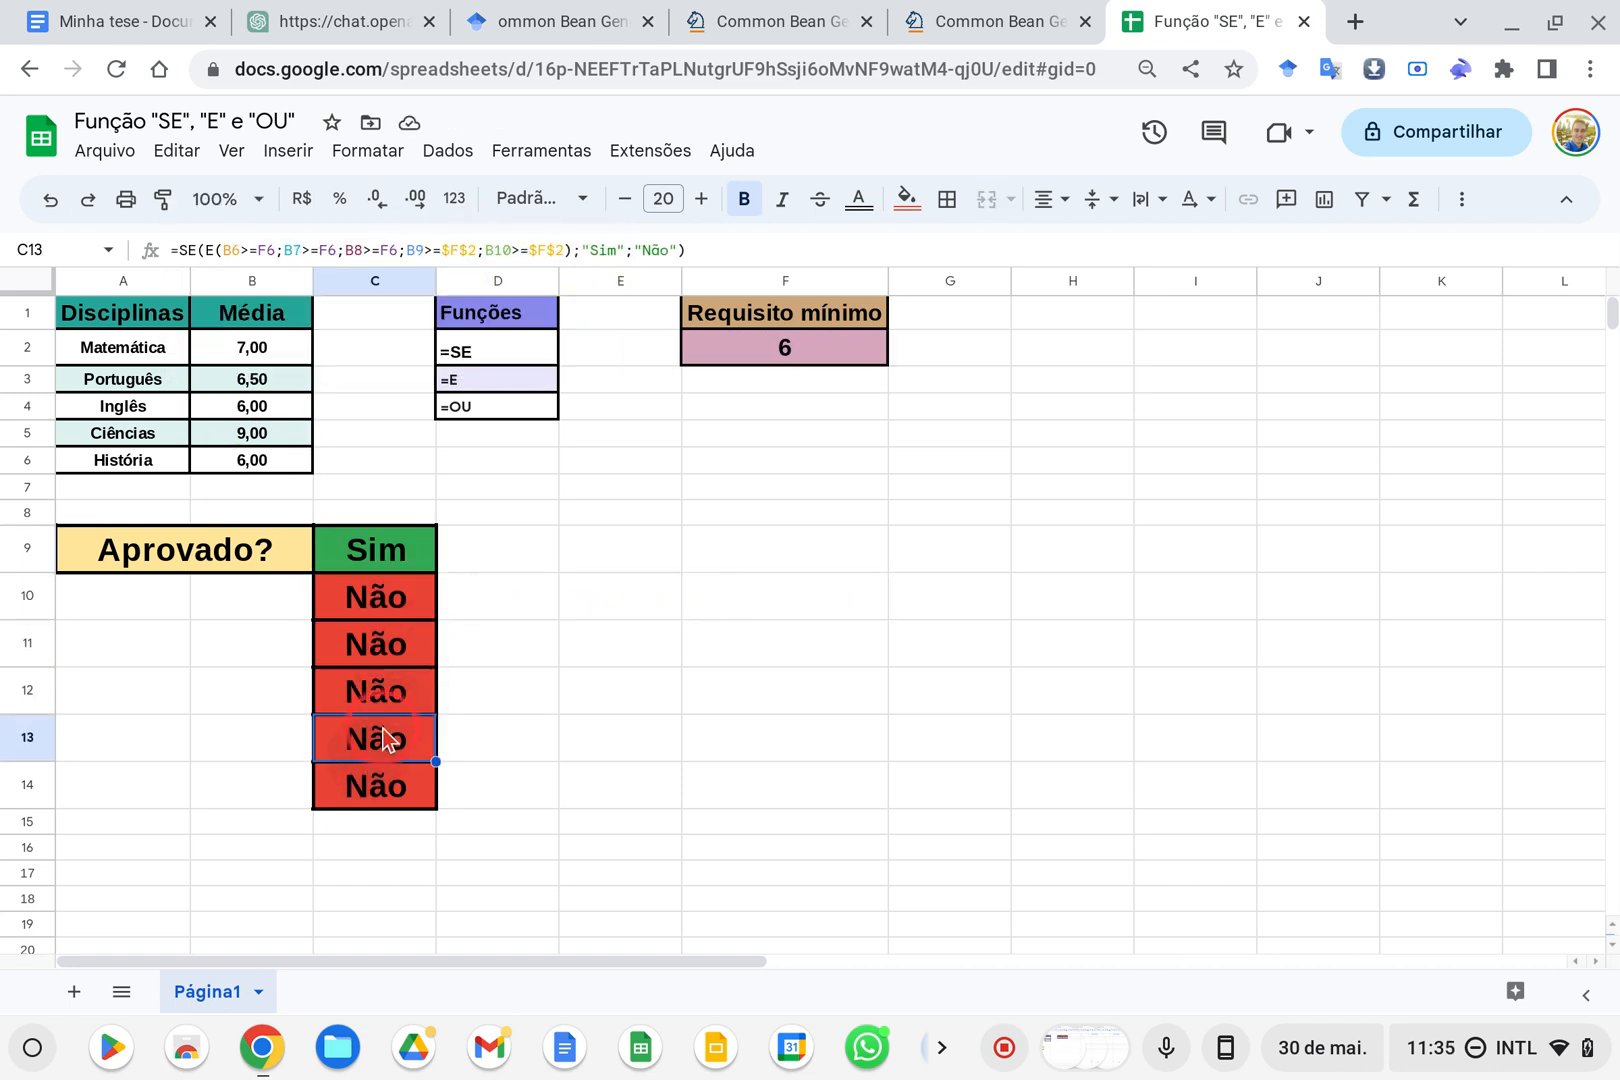
pyautogui.click(388, 702)
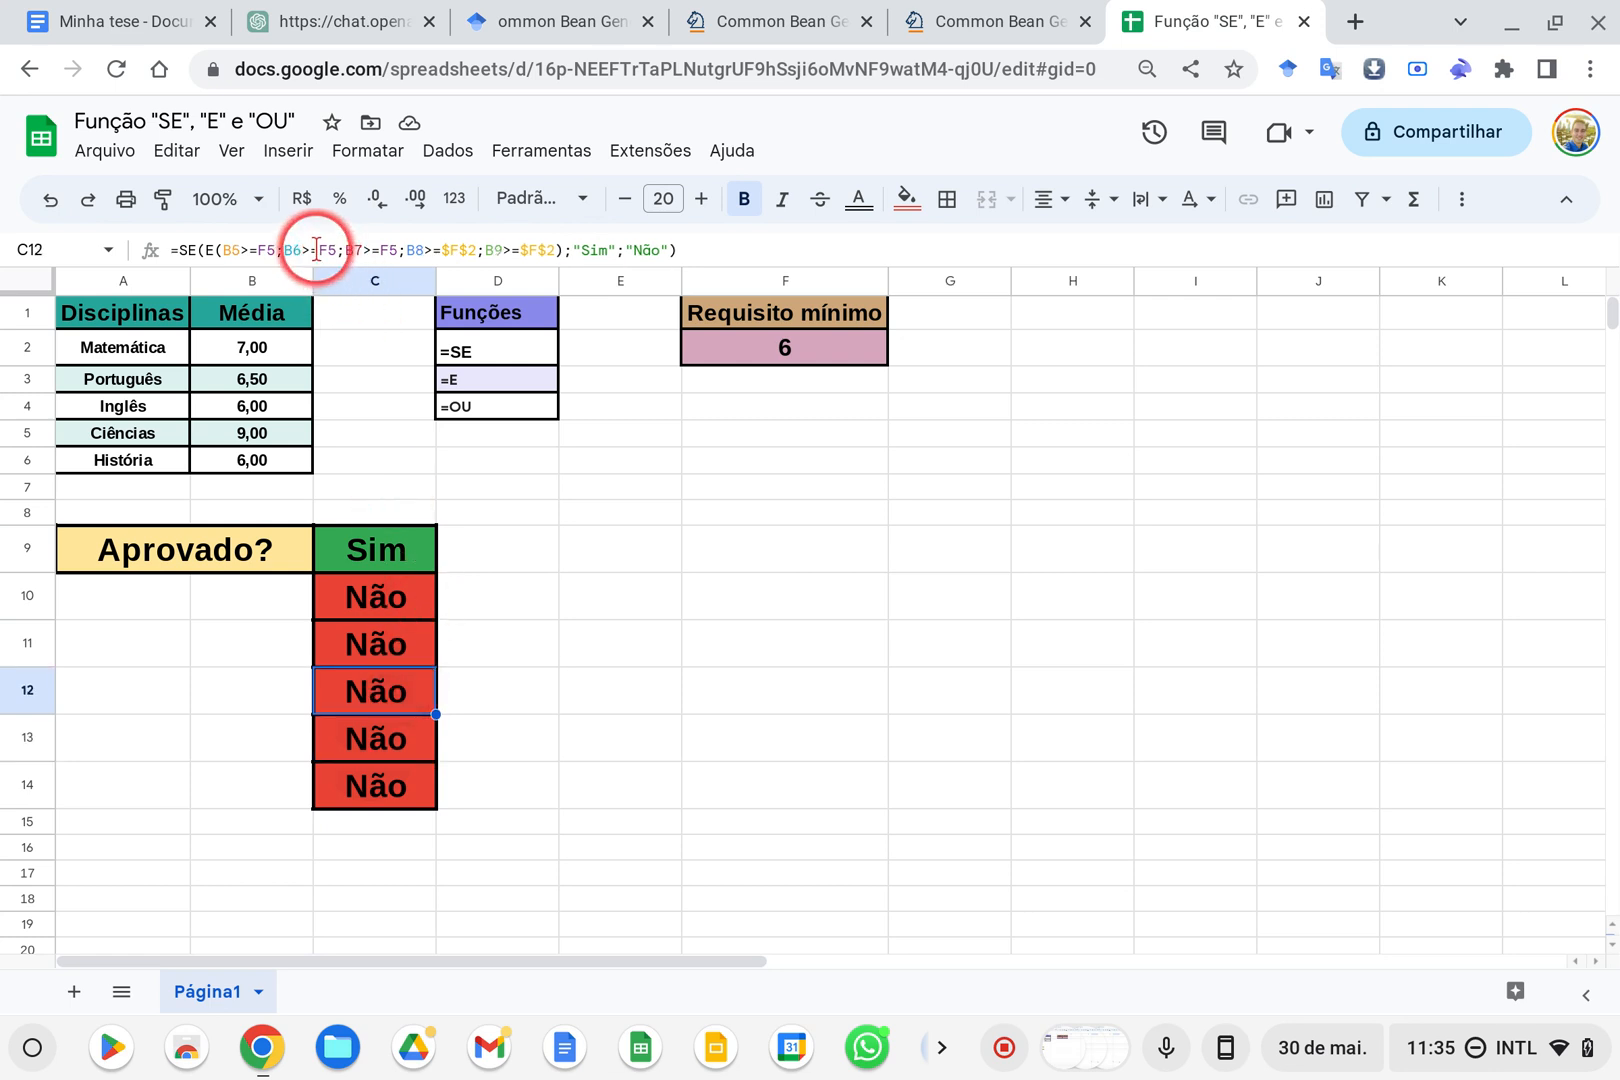
pyautogui.click(404, 641)
pyautogui.press('Up')
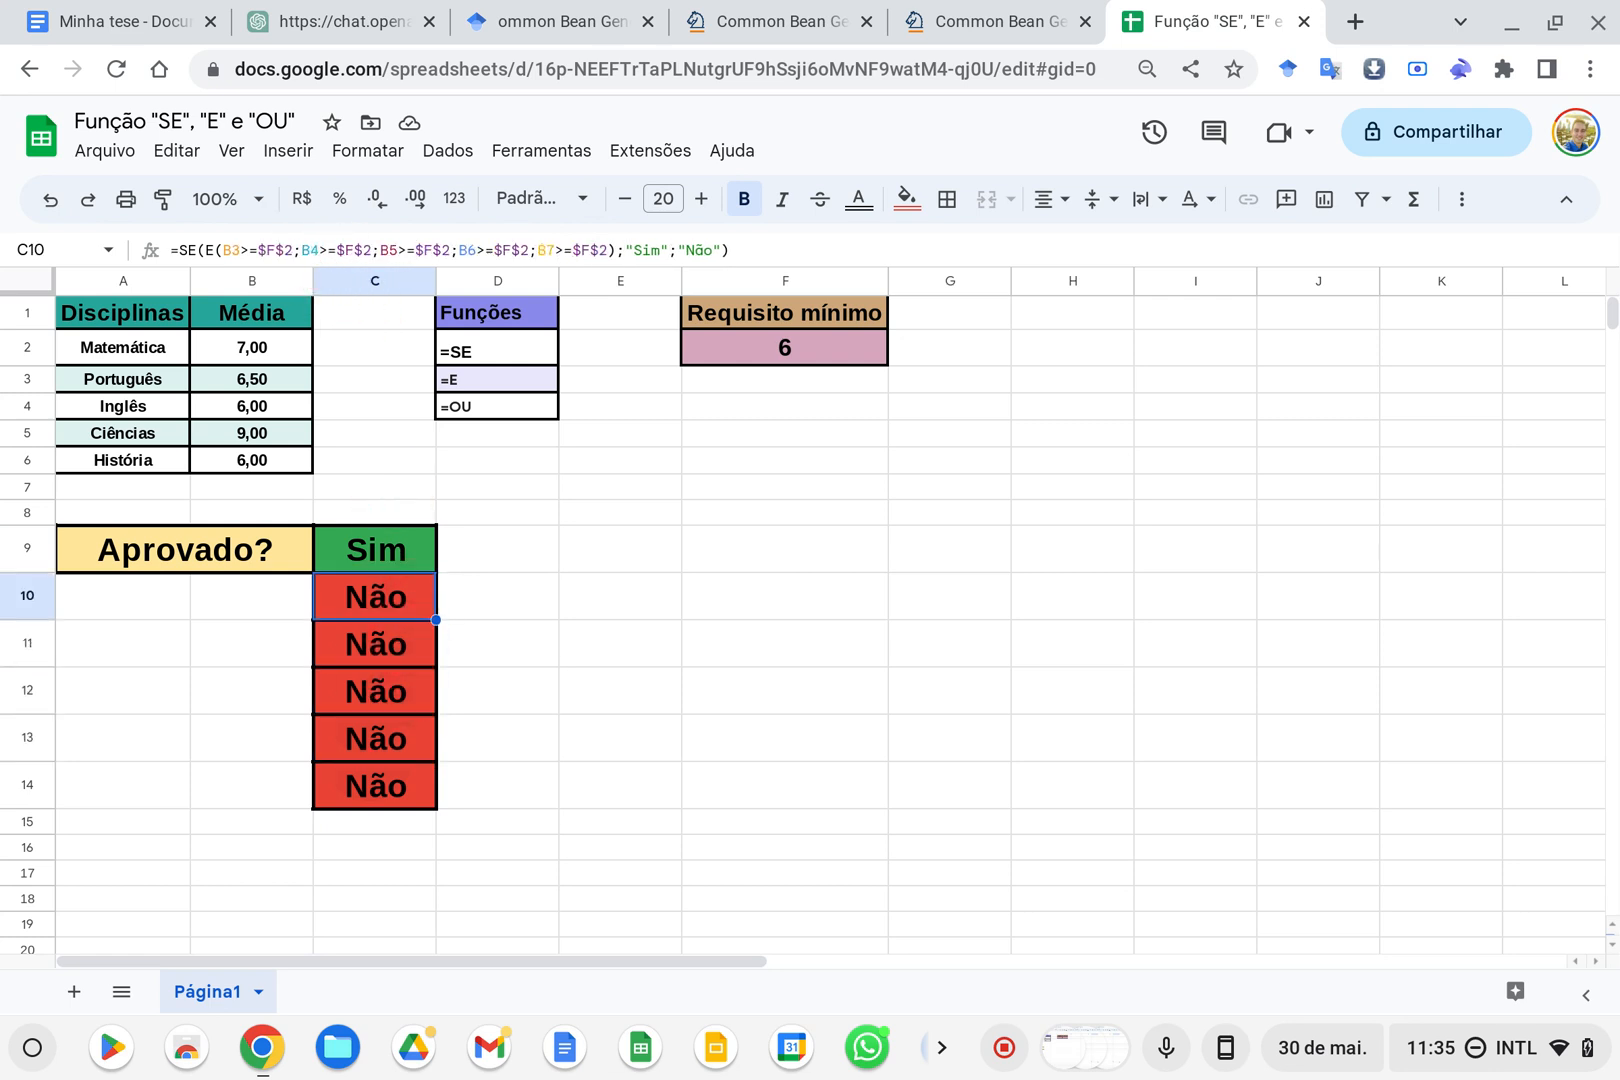
pyautogui.press('Down')
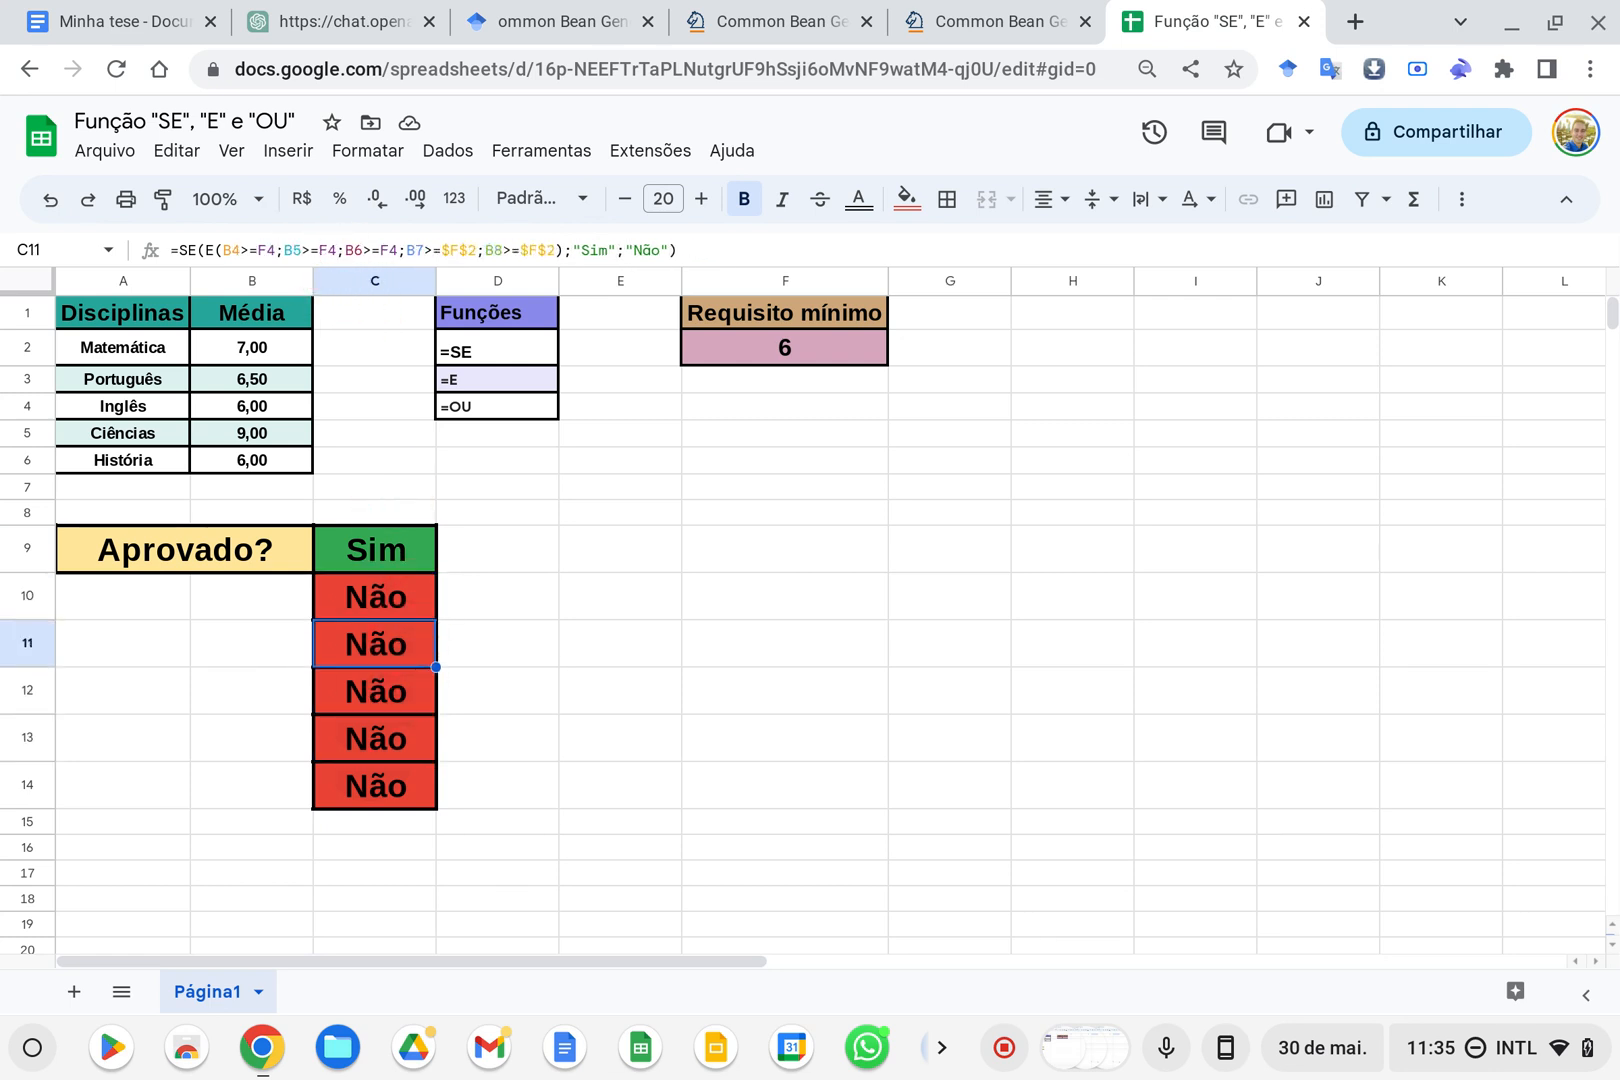
# Examine which cells the C11 and C12 formulas reference in each condition, leaving both formulas as they are
pyautogui.click(463, 247)
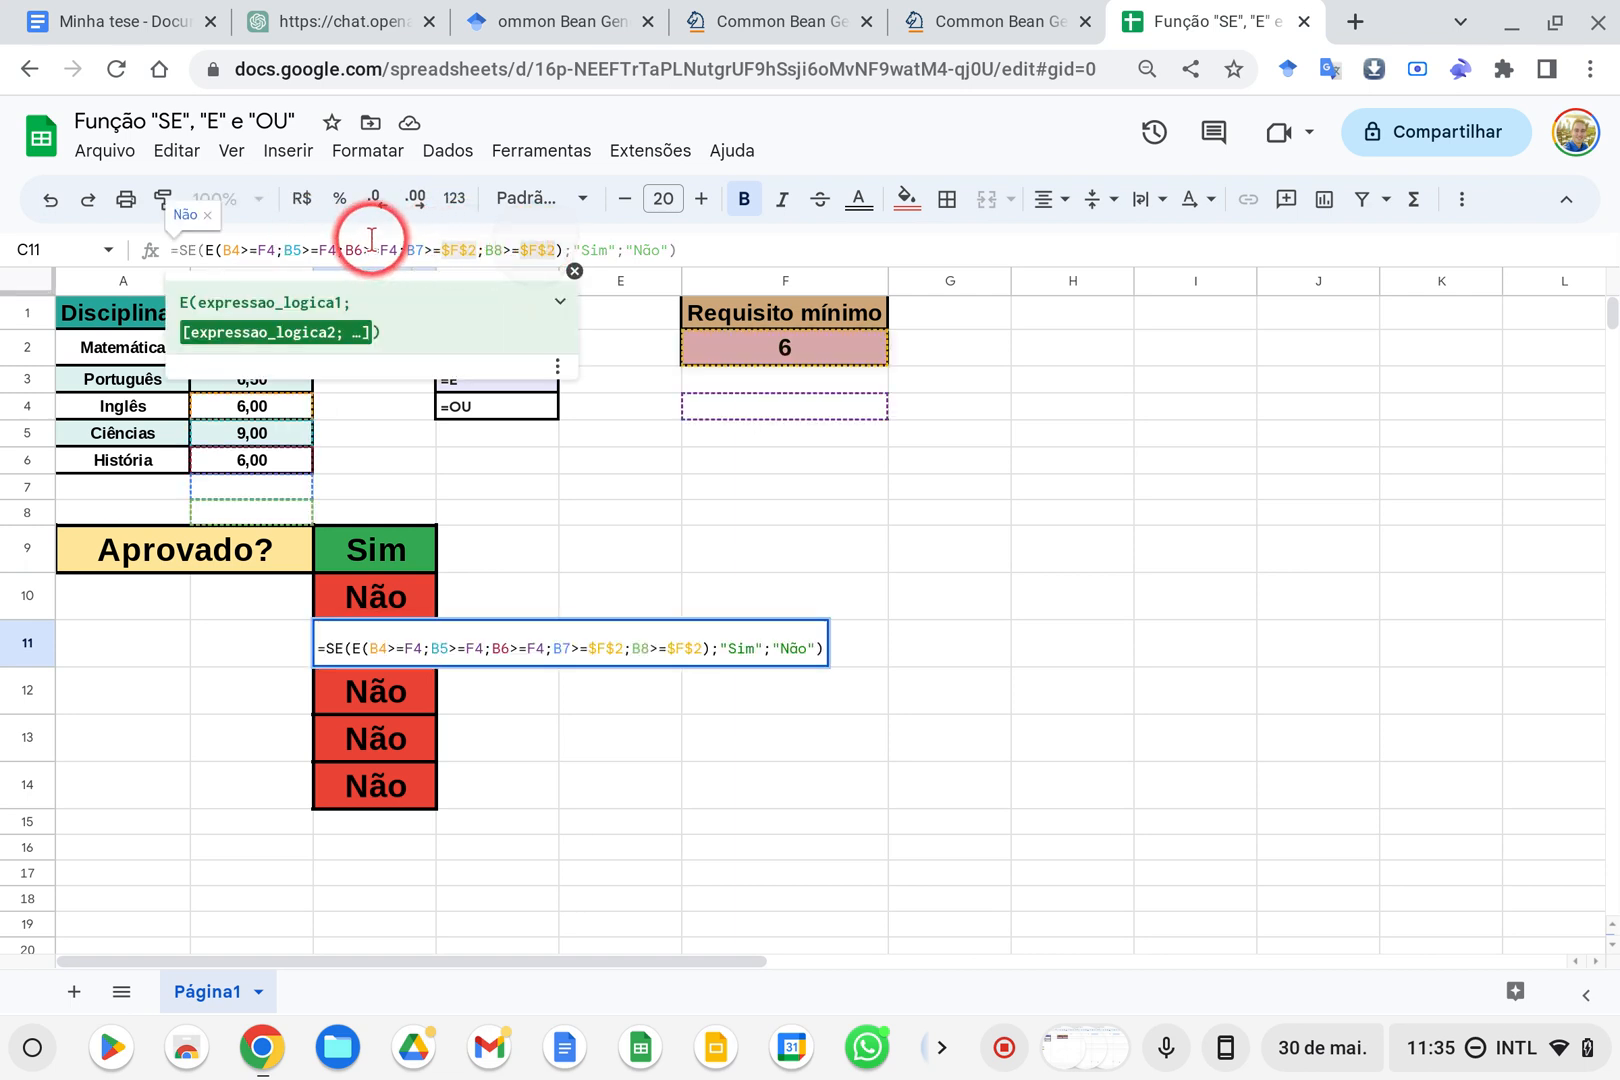
pyautogui.click(344, 249)
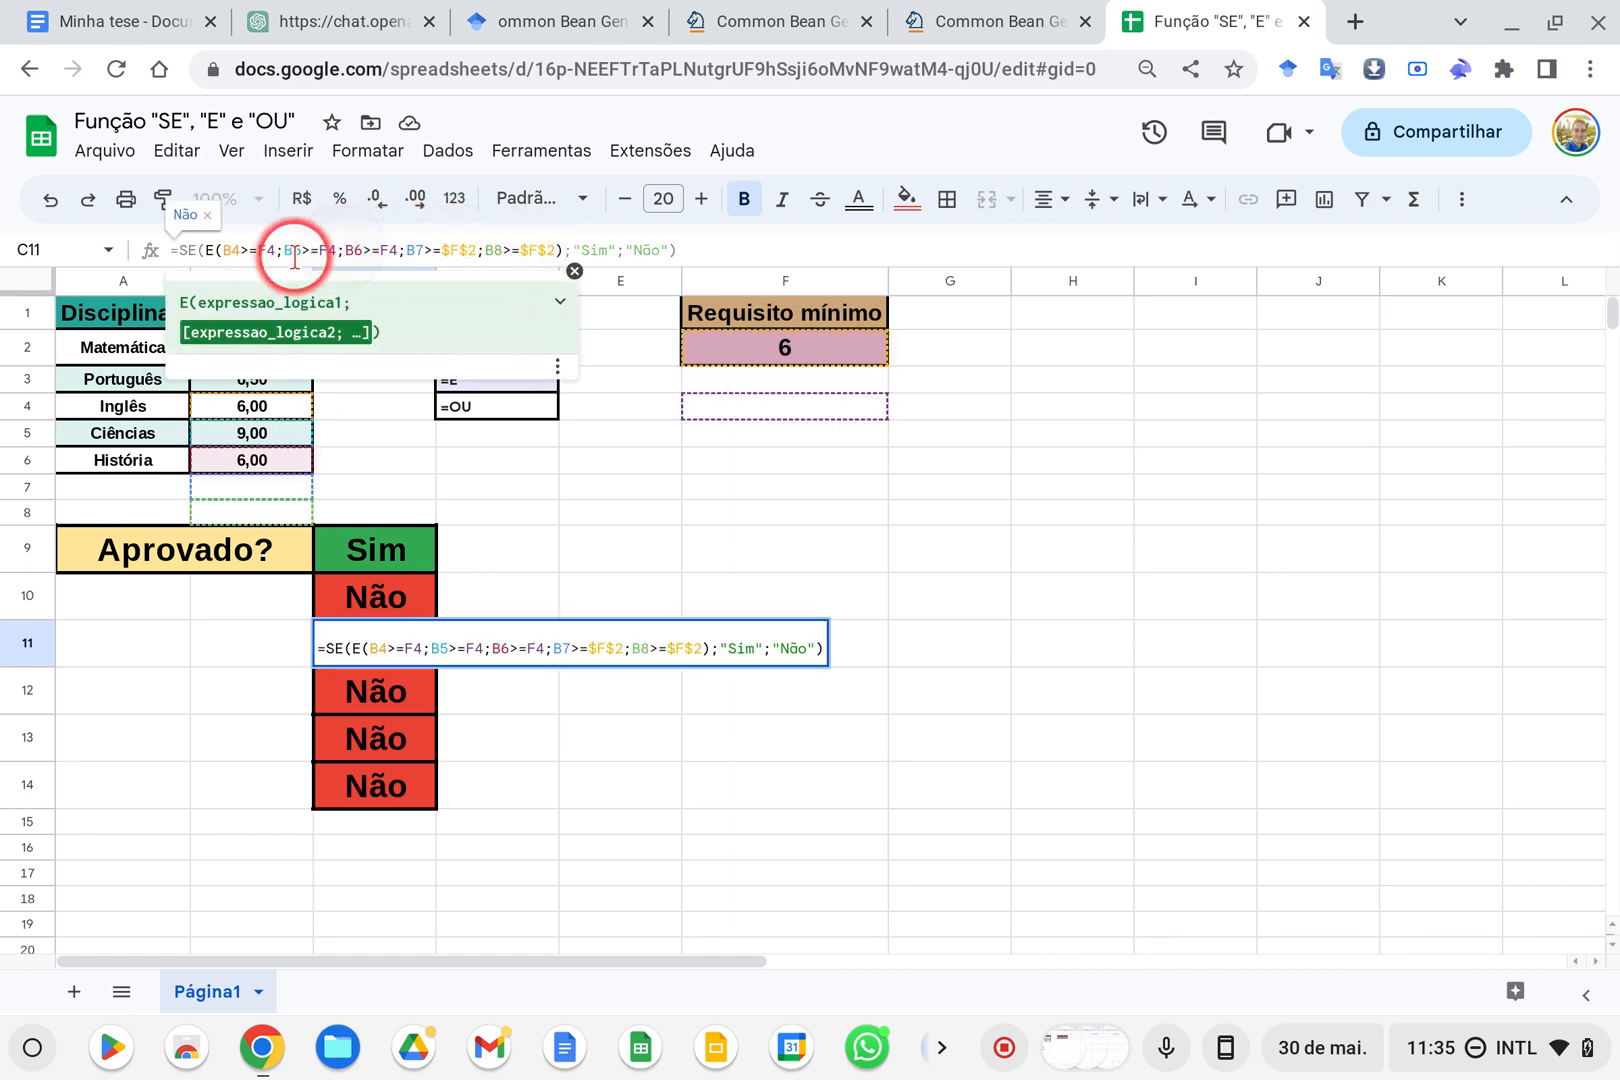
pyautogui.click(1012, 280)
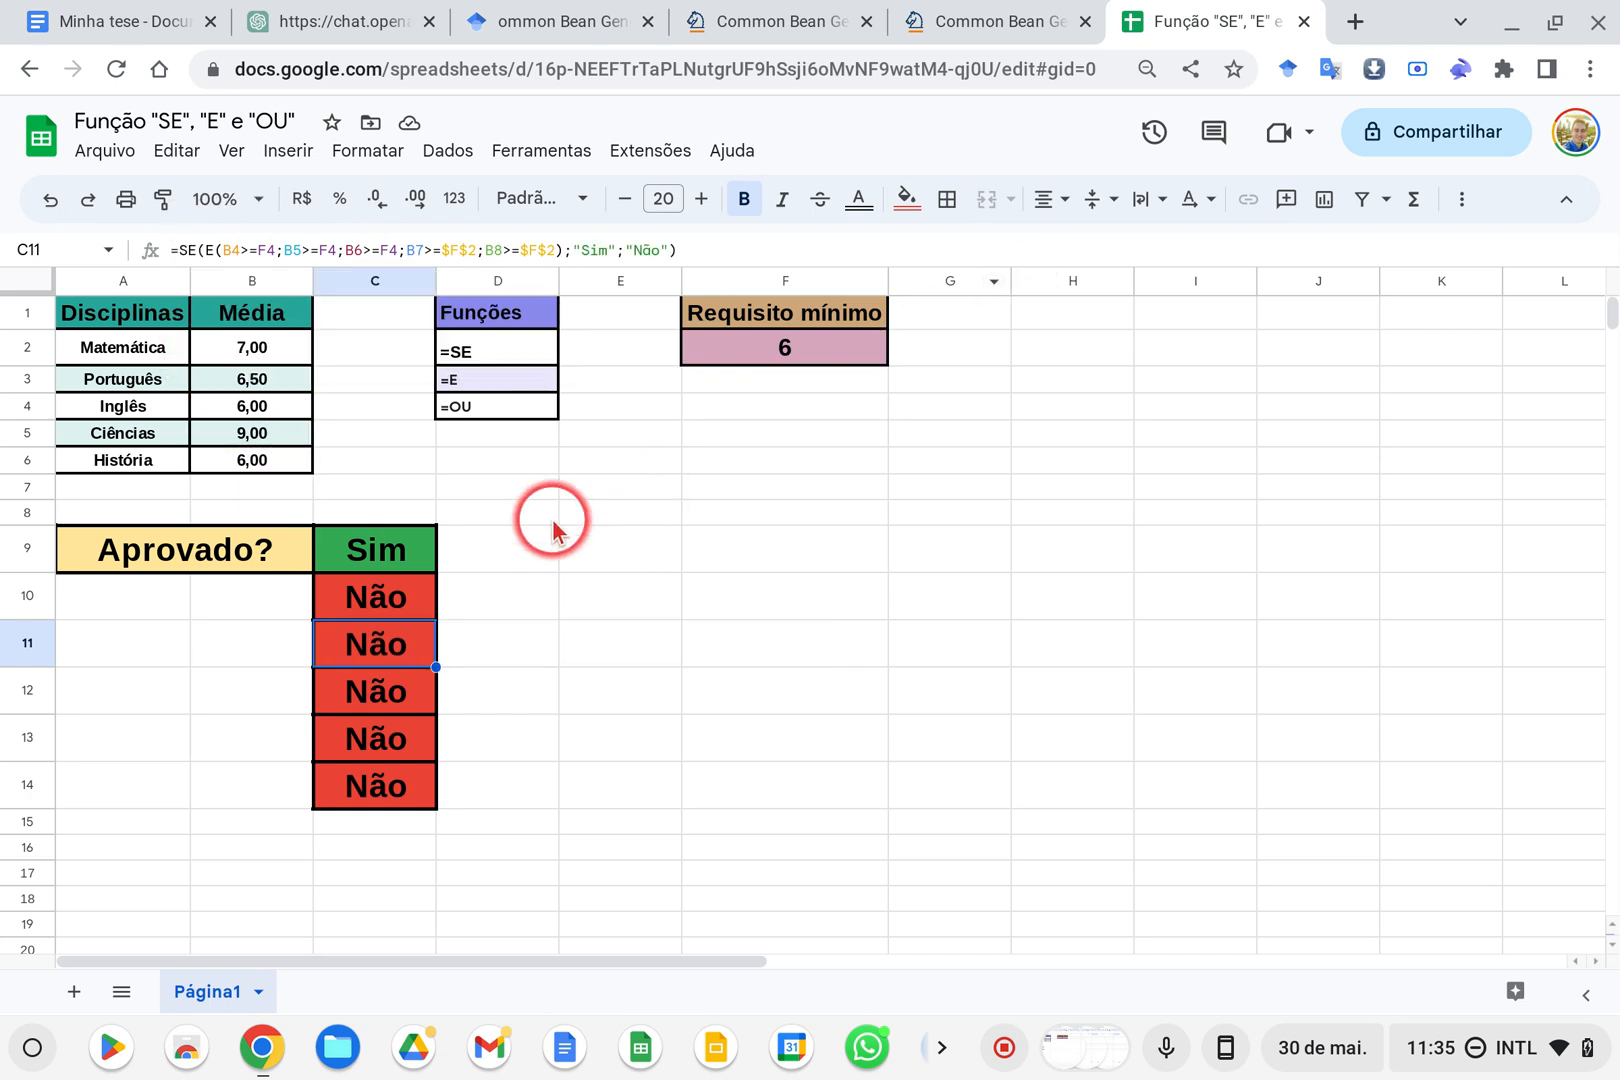
pyautogui.click(420, 690)
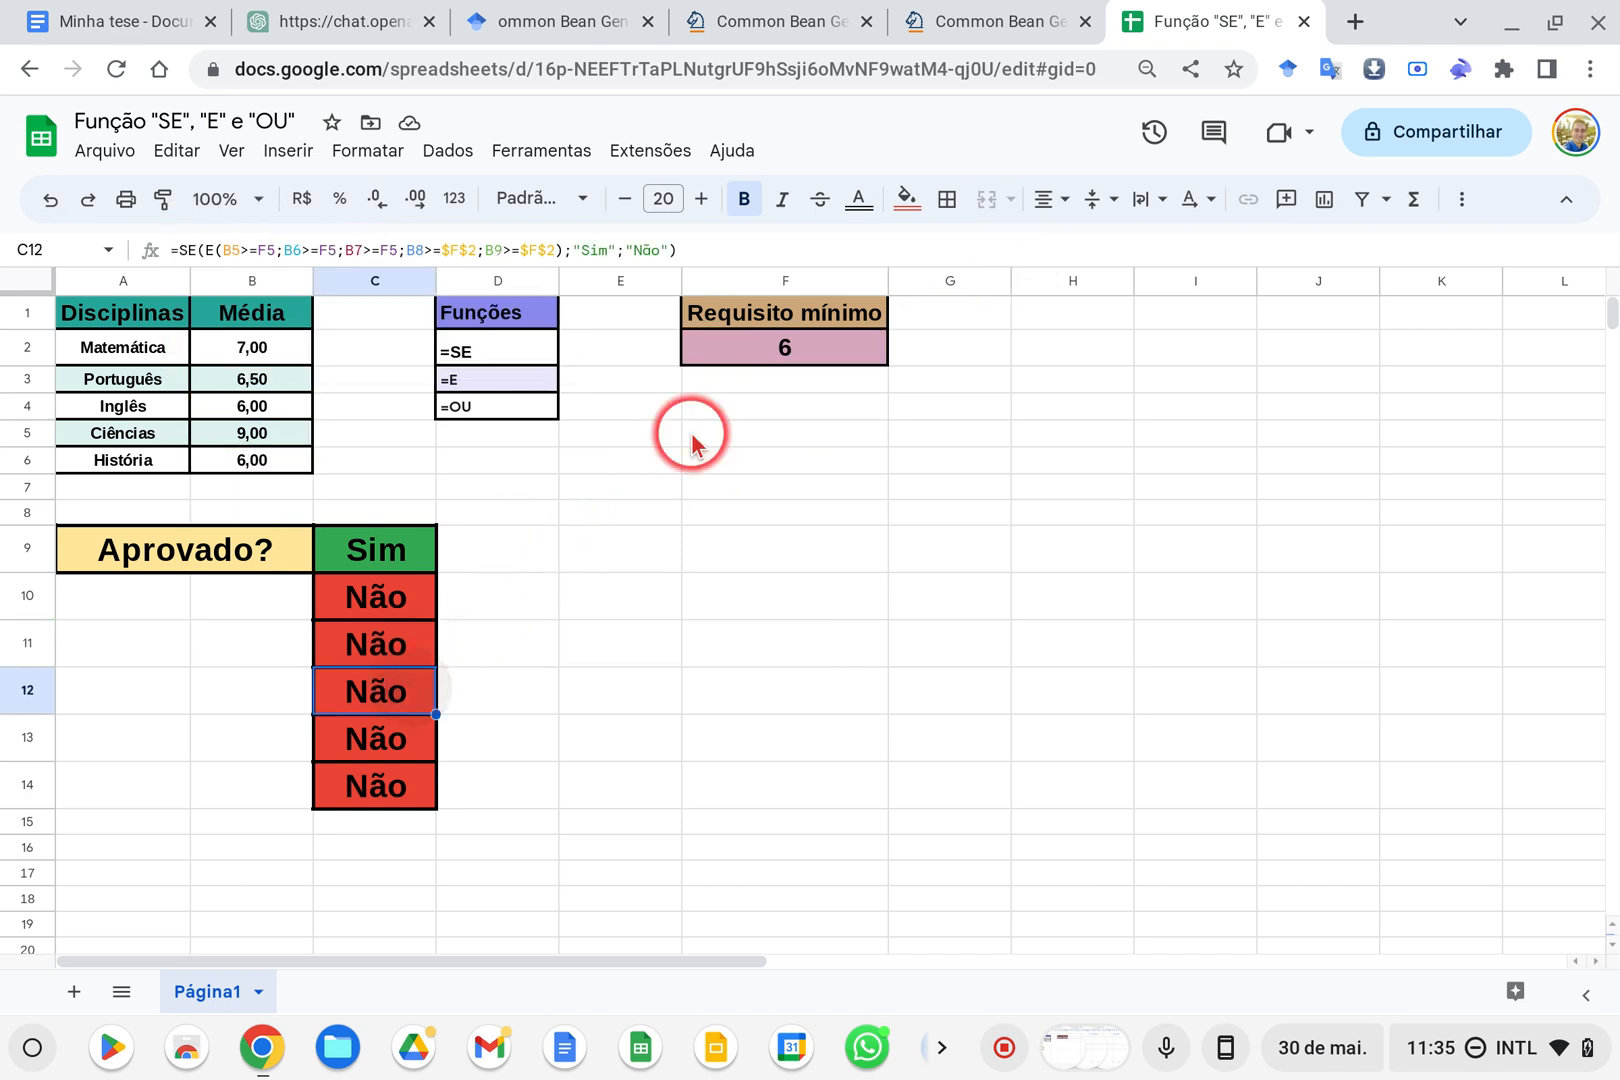
pyautogui.click(327, 250)
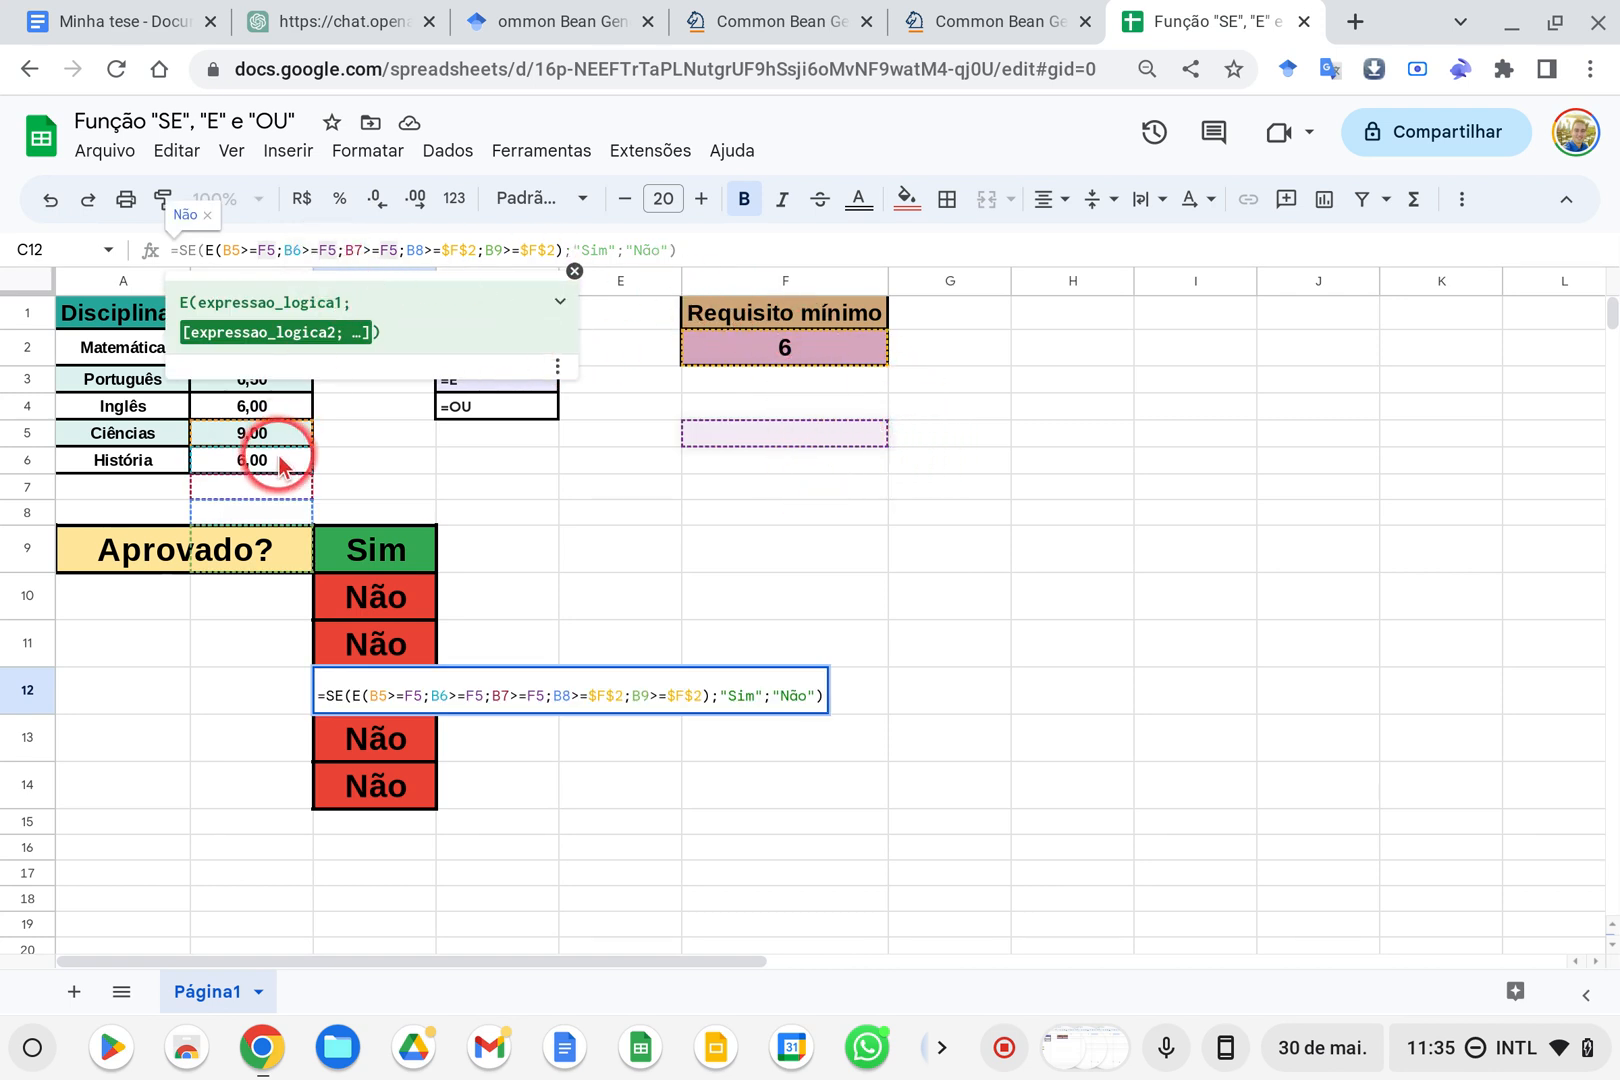
pyautogui.click(574, 272)
# Undo the fills in C10:C14 and the absolute-reference edits, back to the C9 formula with plain F2 references
pyautogui.moveTo(85, 485); pyautogui.dragTo(232, 777)
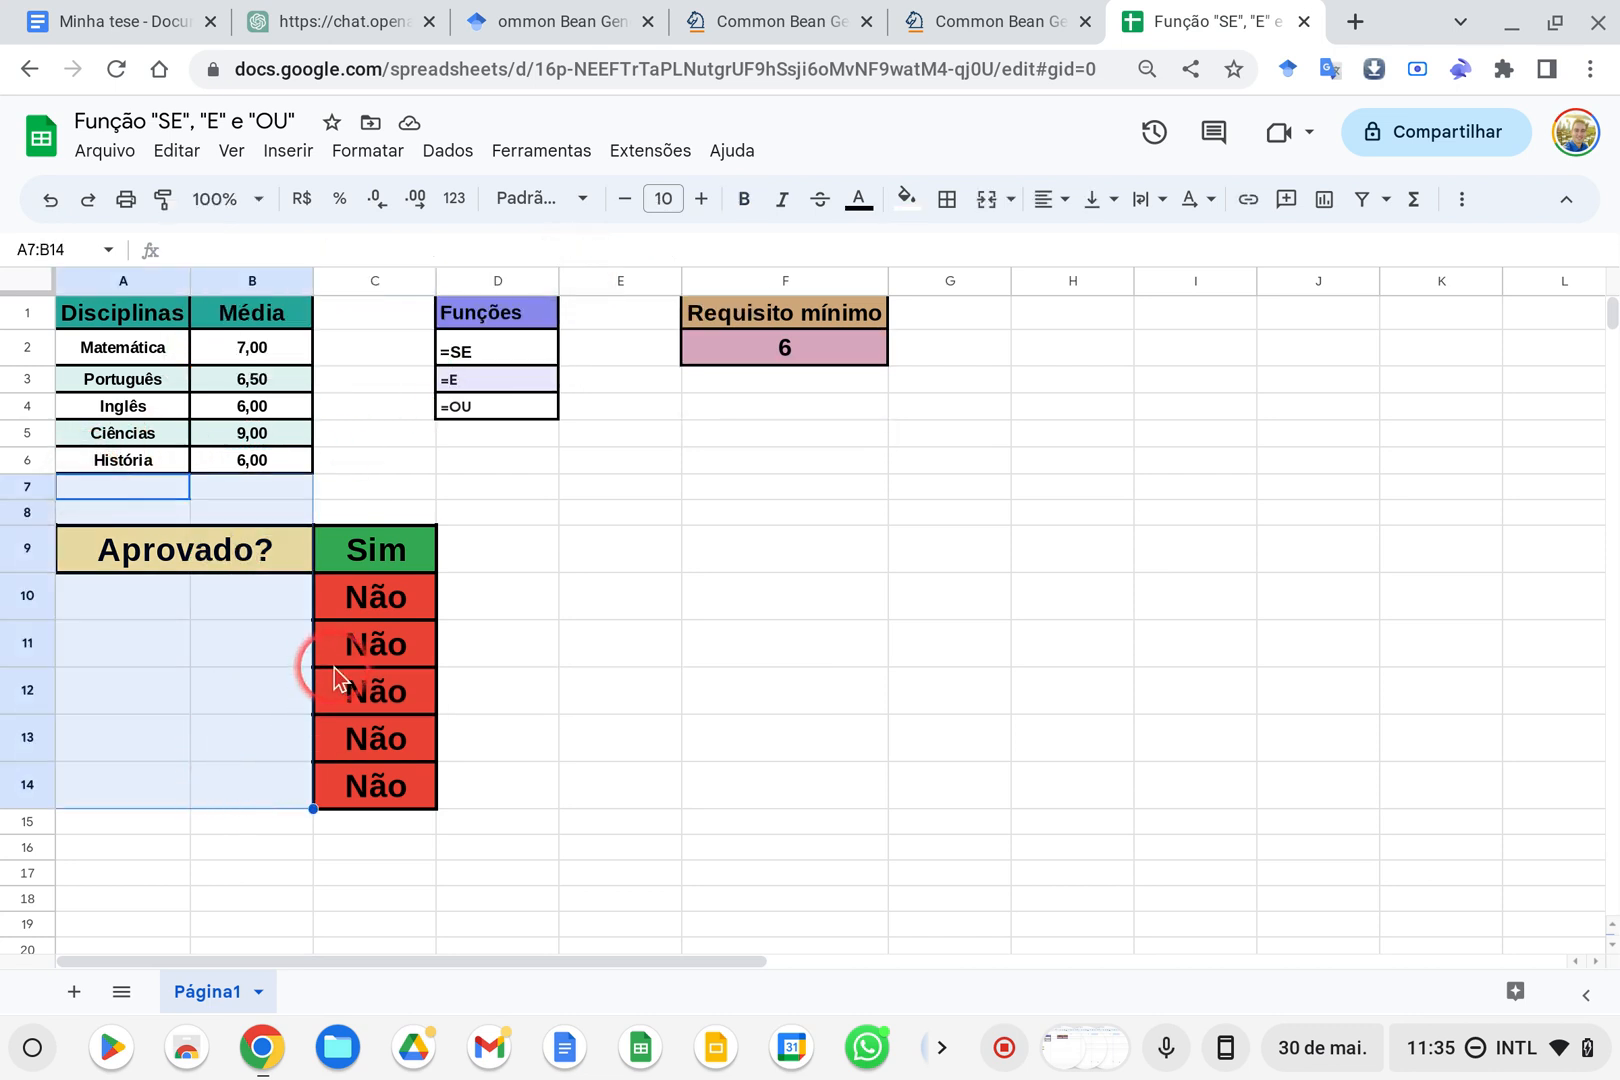
pyautogui.click(40, 206)
pyautogui.click(42, 206)
pyautogui.click(45, 206)
pyautogui.click(48, 207)
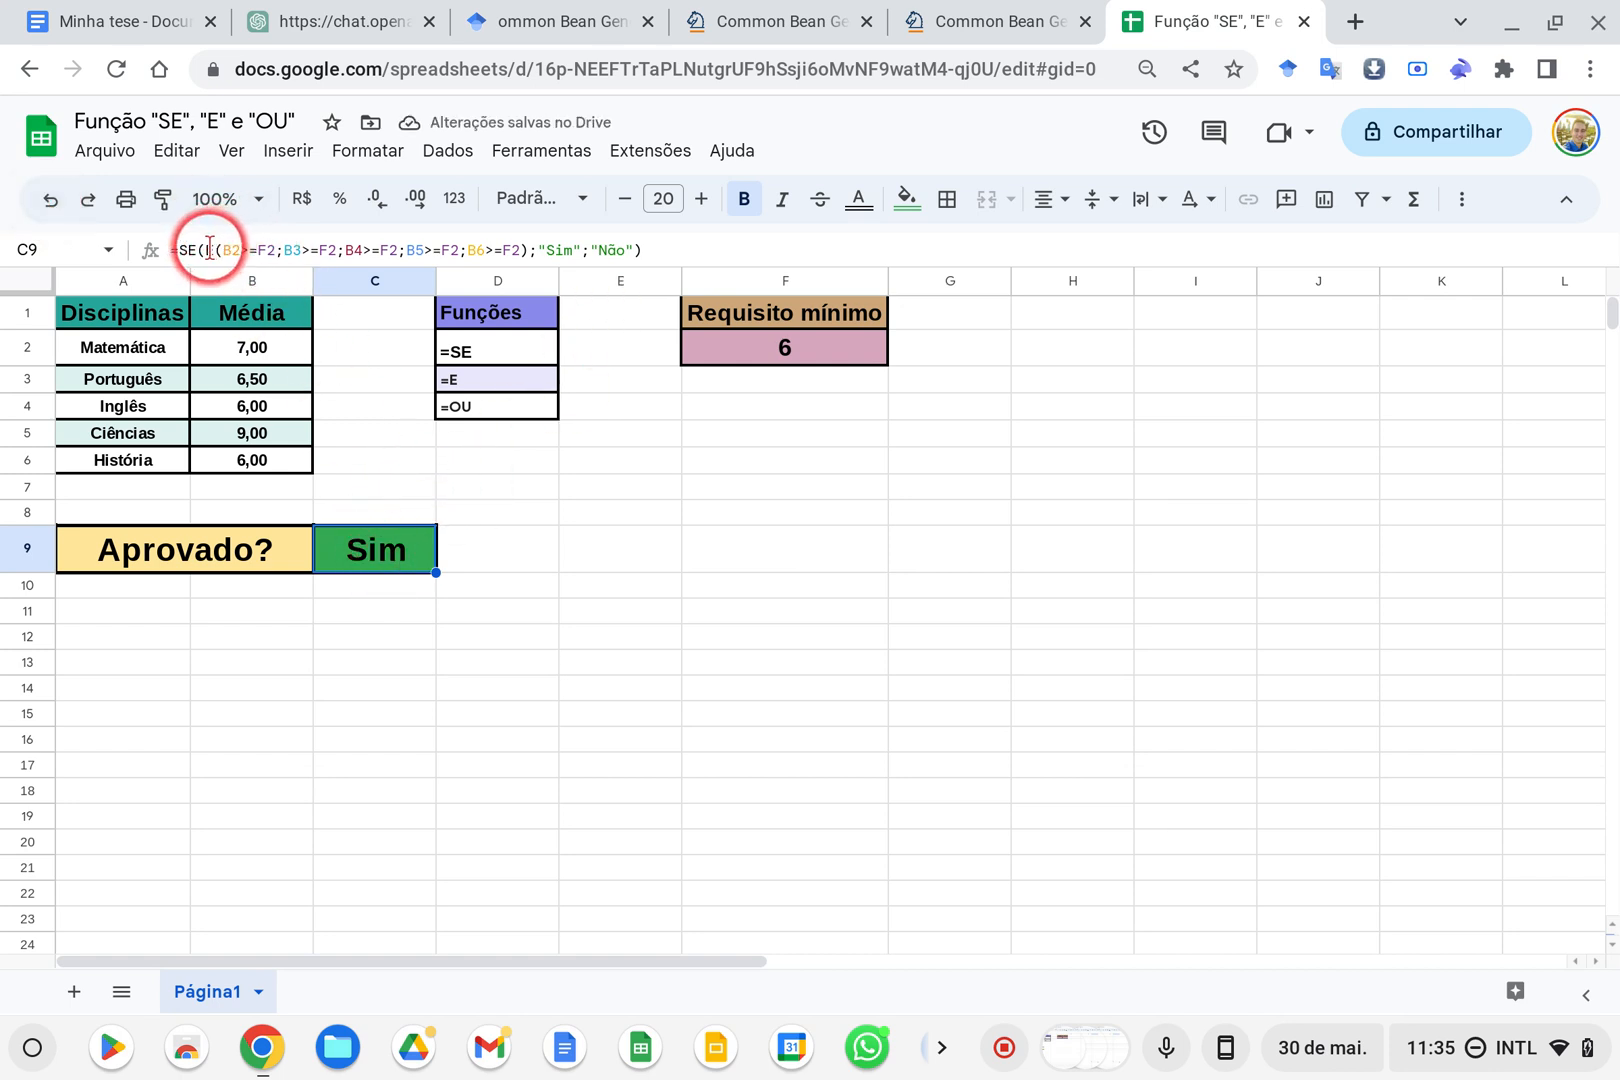
# Replace the whole E(...) test in the C9 formula with an opened OU function
pyautogui.moveTo(208, 249); pyautogui.dragTo(530, 242)
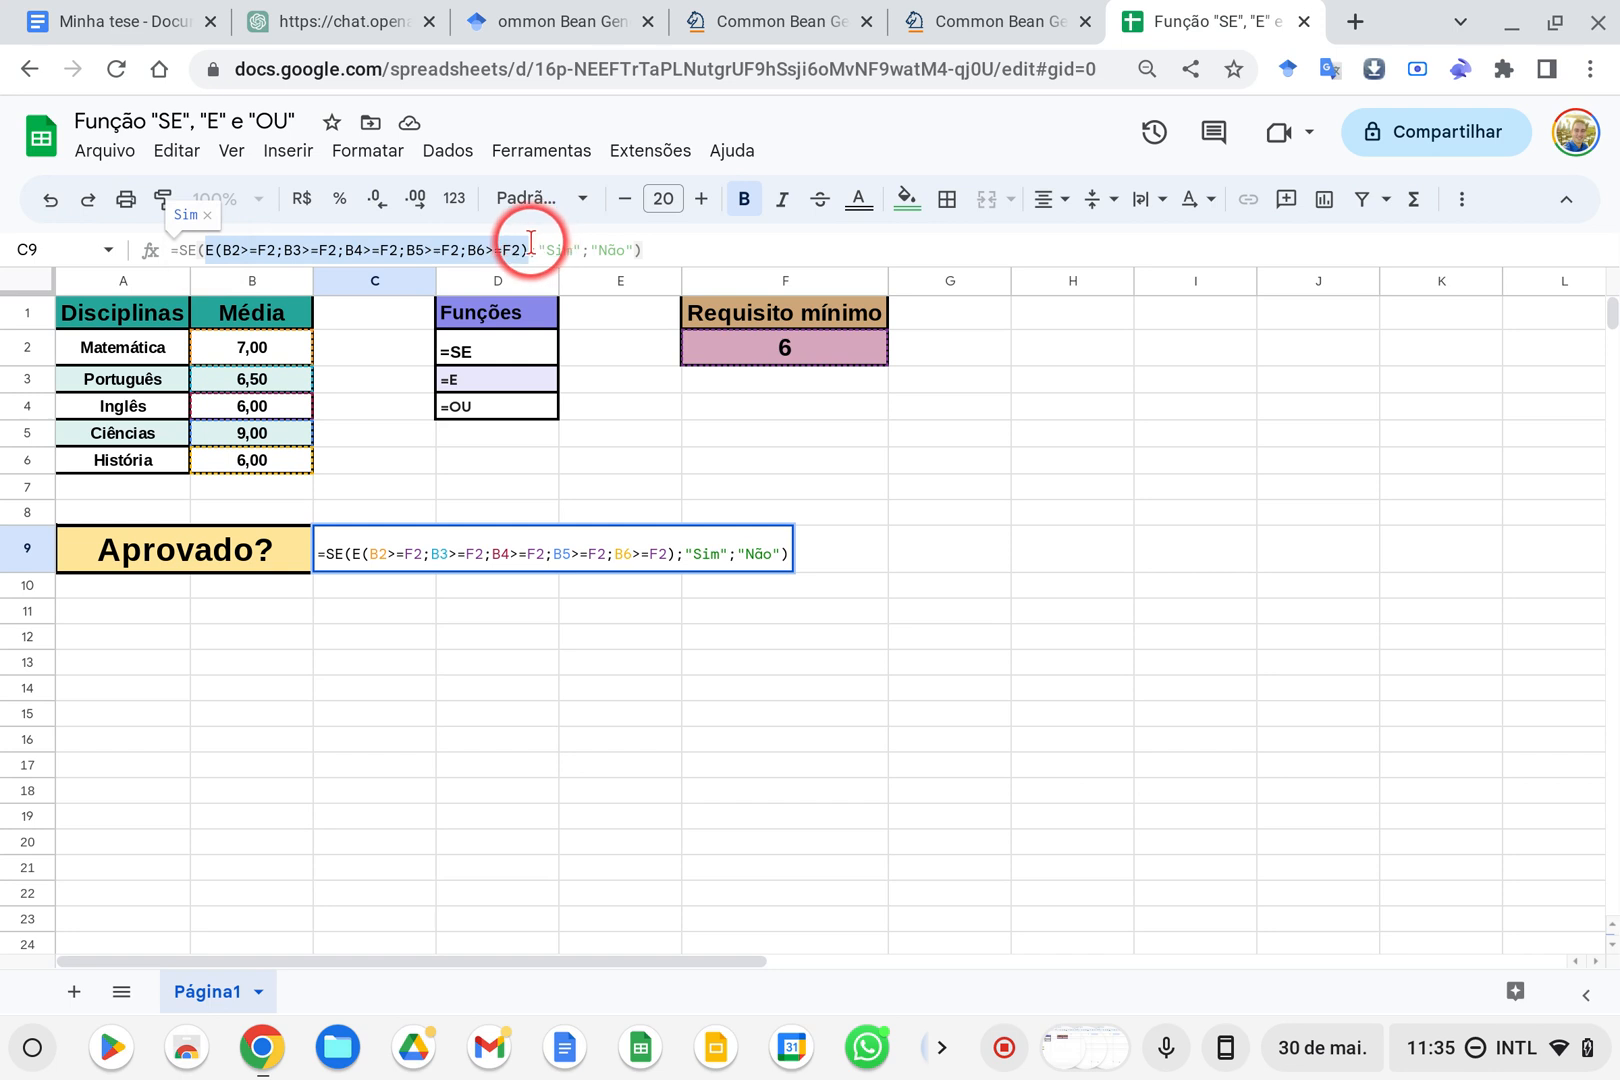
pyautogui.press('BackSpace')
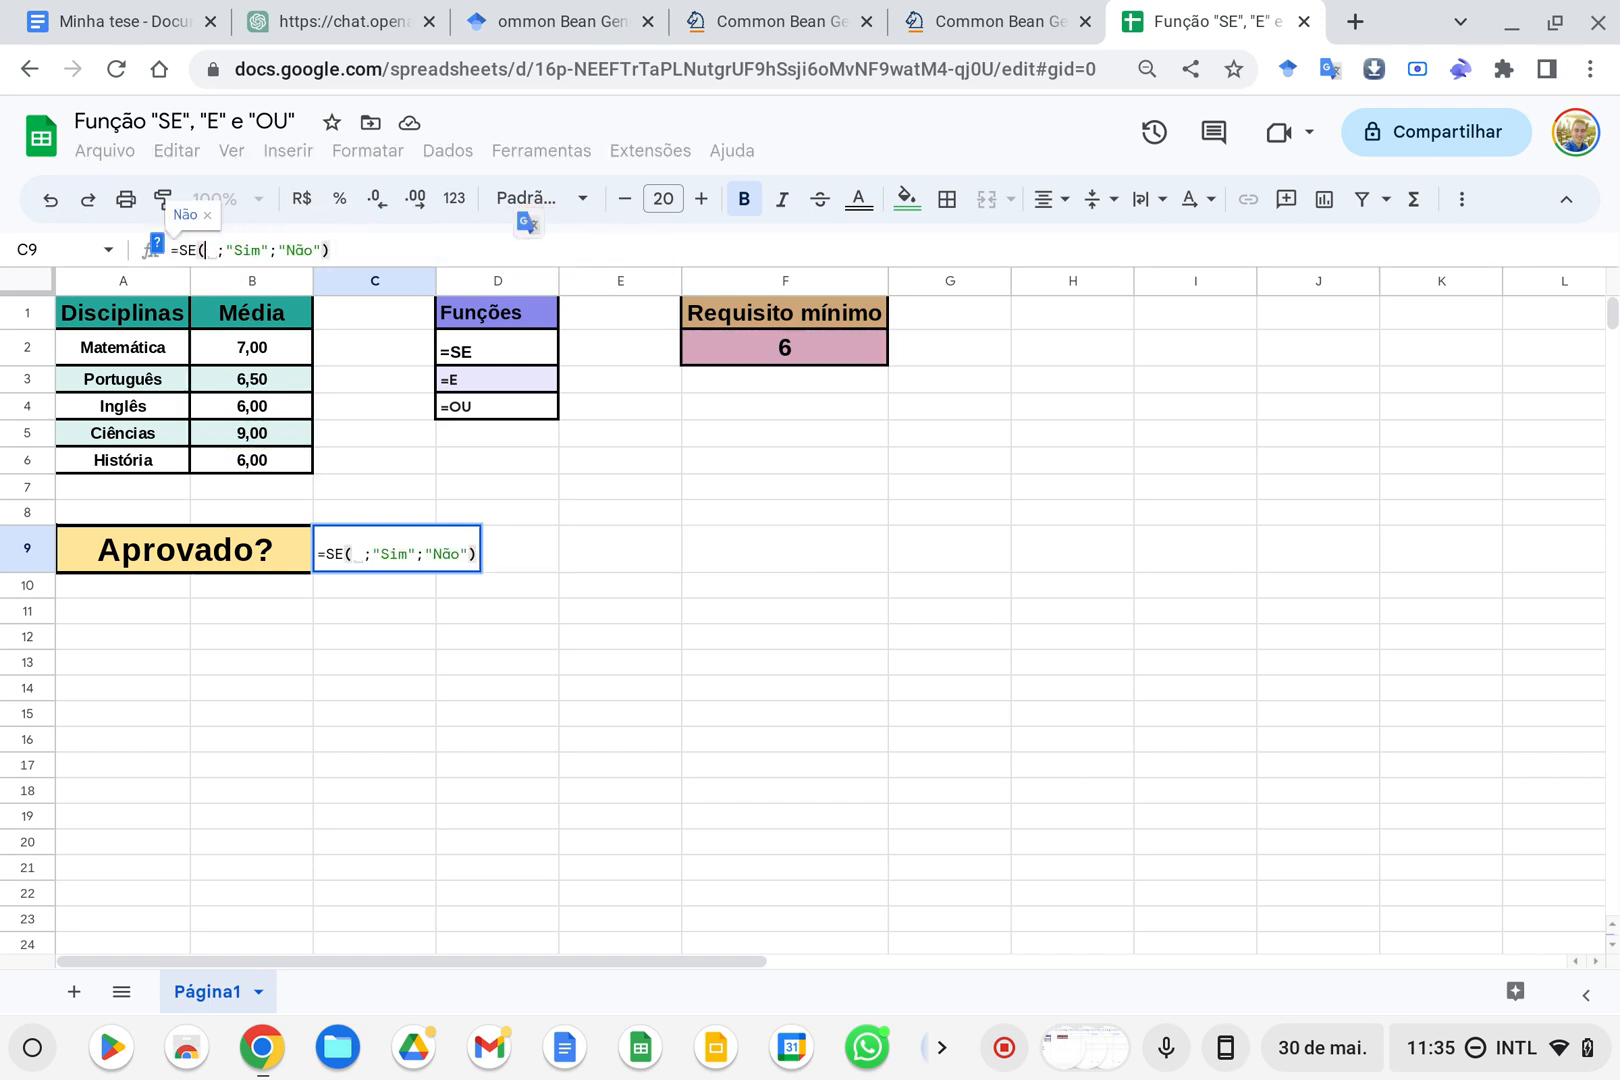
pyautogui.write('OU')
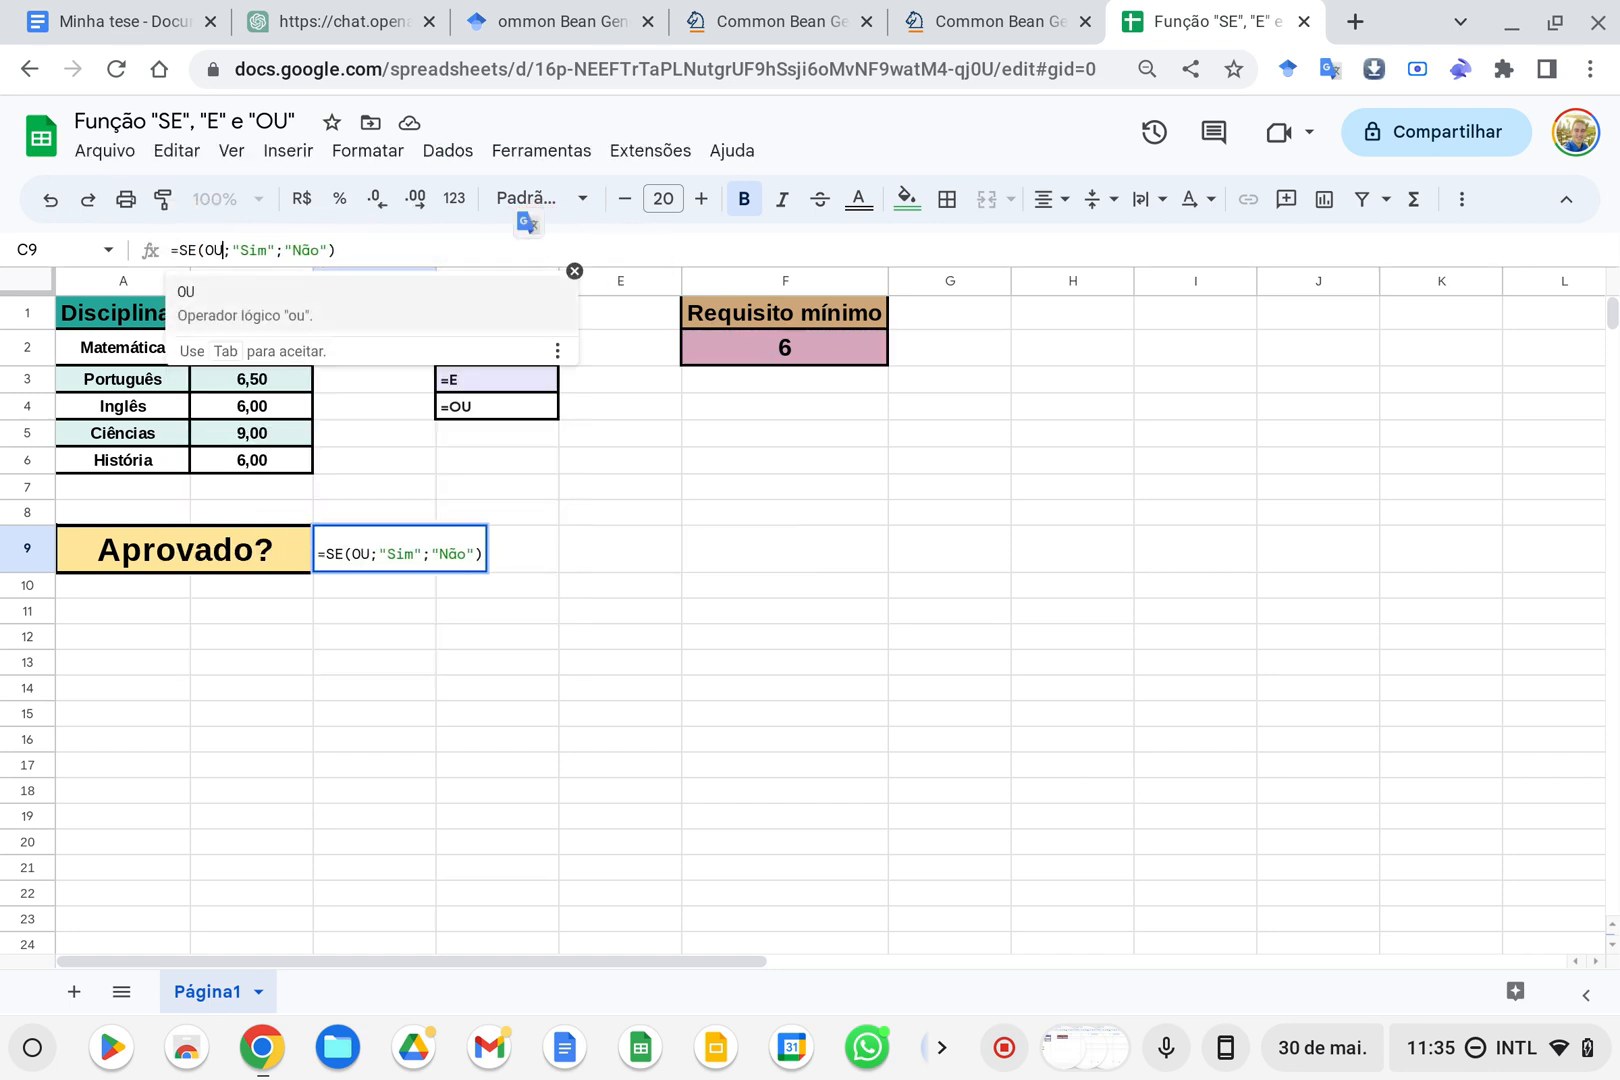
pyautogui.press('Tab')
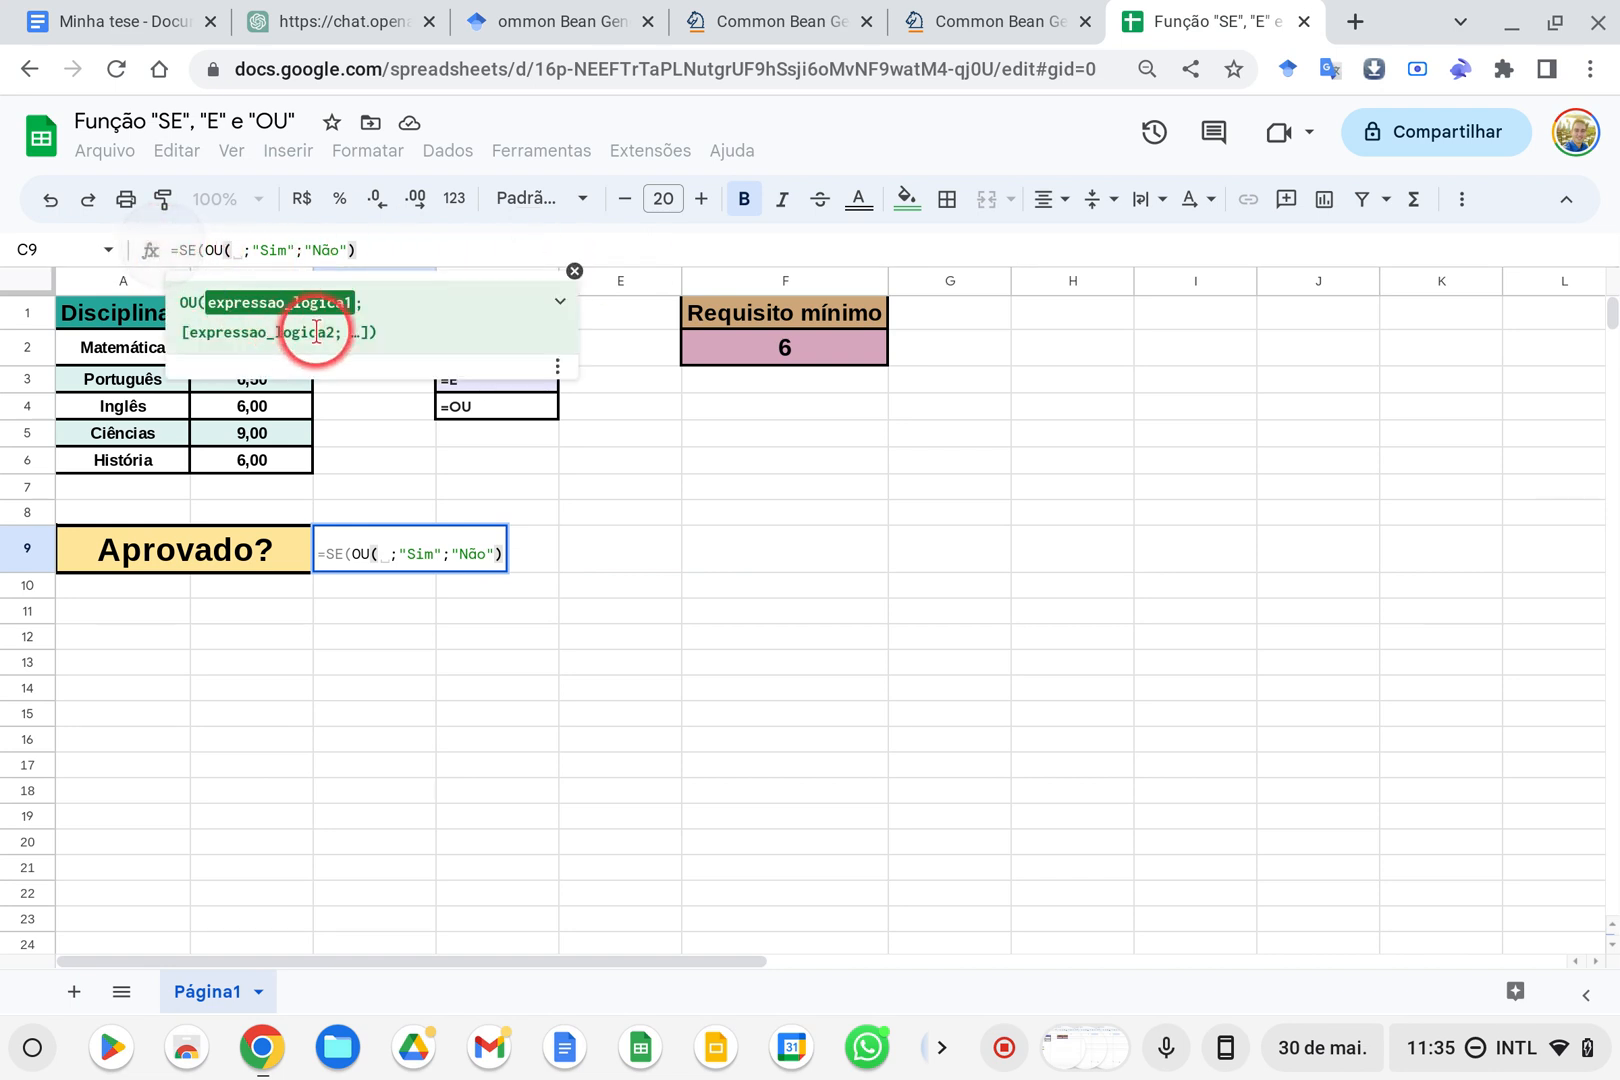
# Read the expanded help on the OU function's arguments and hide it
pyautogui.click(560, 301)
pyautogui.scroll(-2, 524, 405)
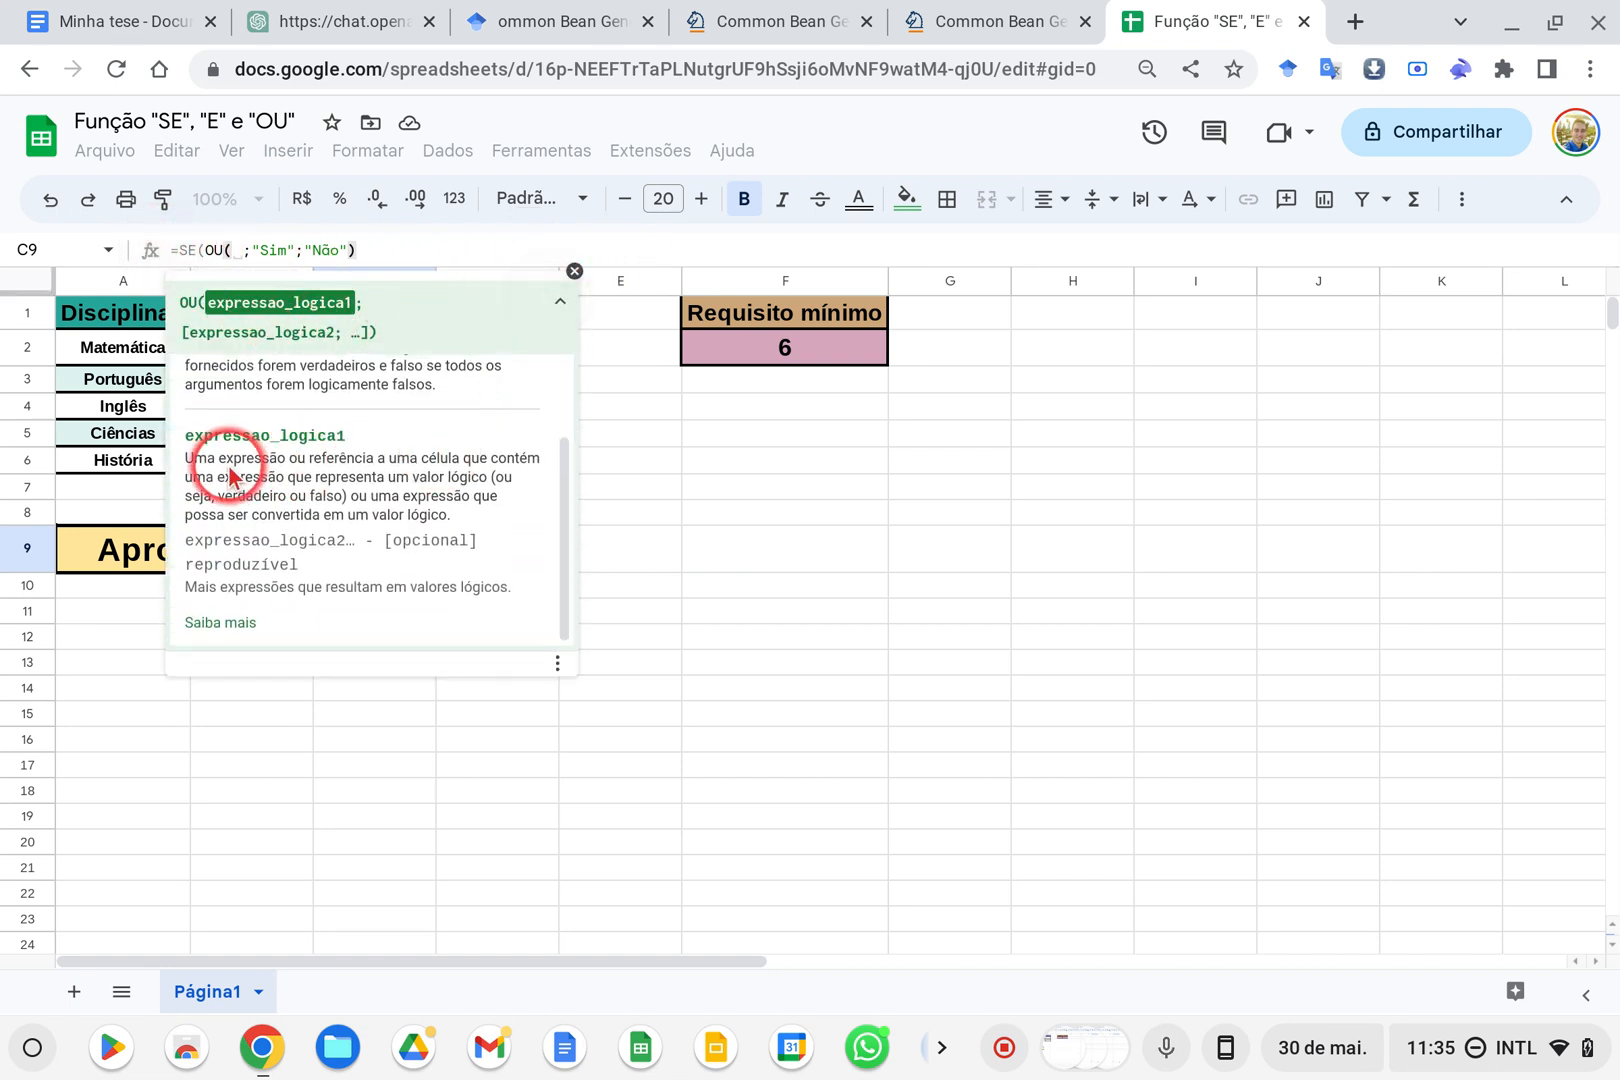
pyautogui.click(575, 270)
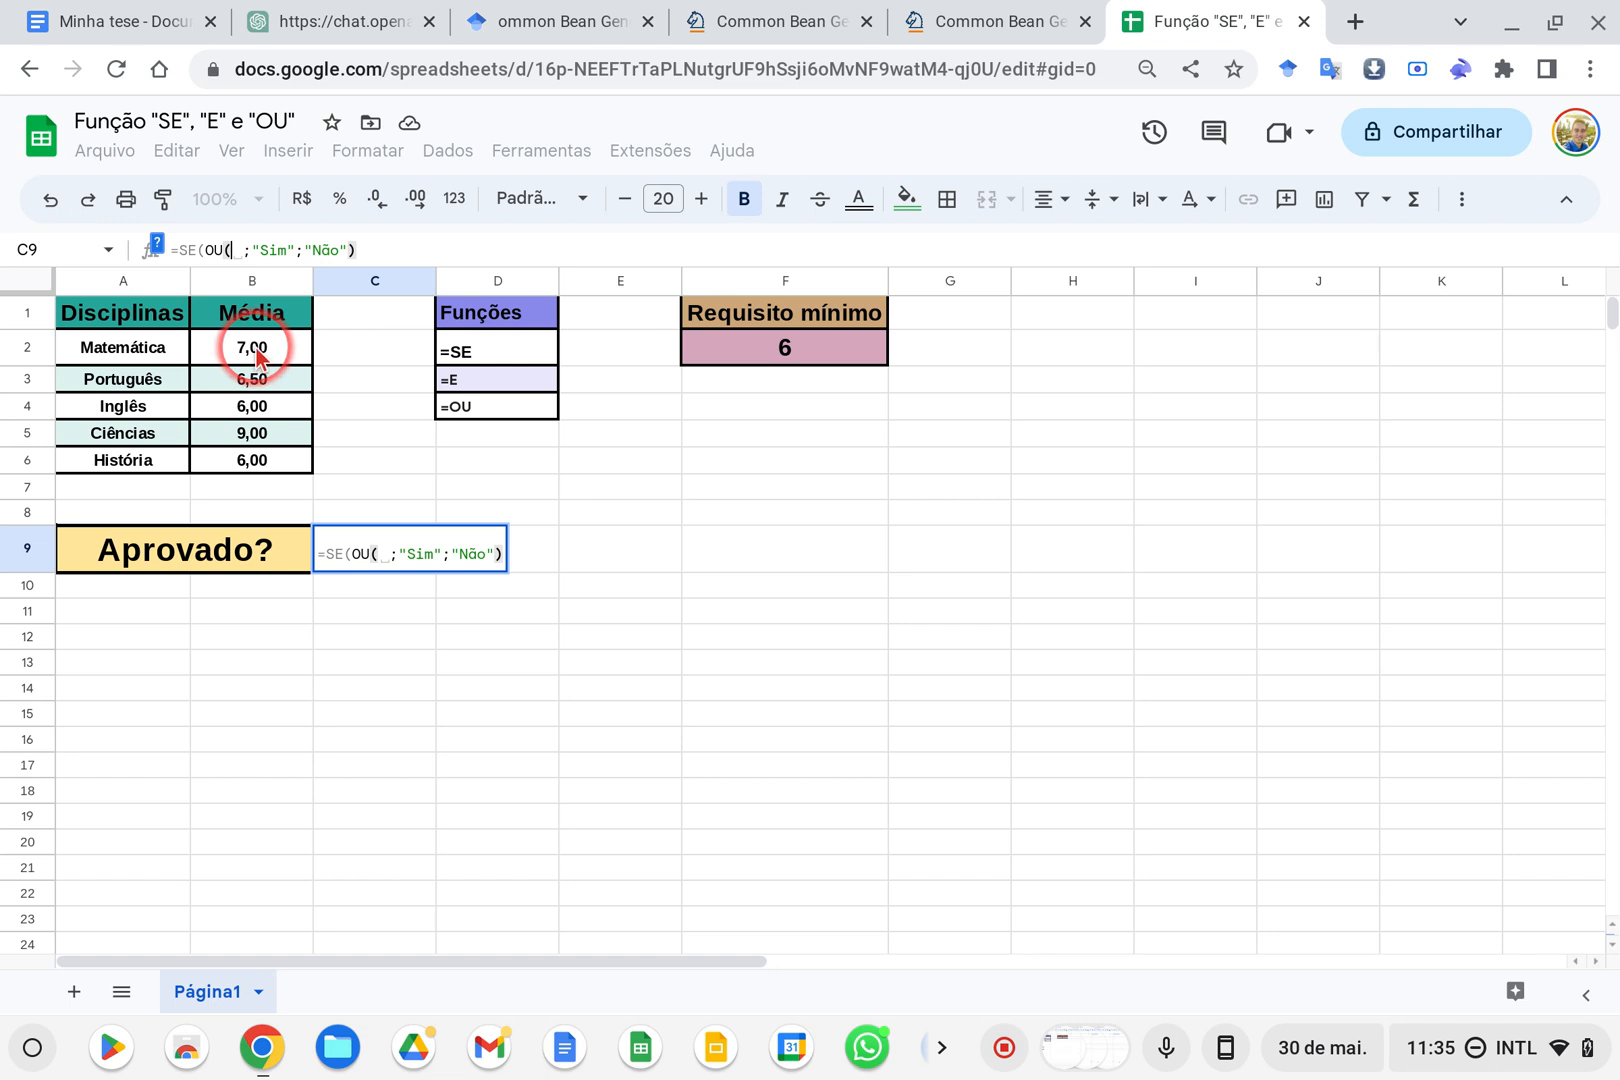
# Enter B2<F2 as the first OU condition in the C9 formula and remove the old "Sim";"Não" arguments
pyautogui.click(763, 358)
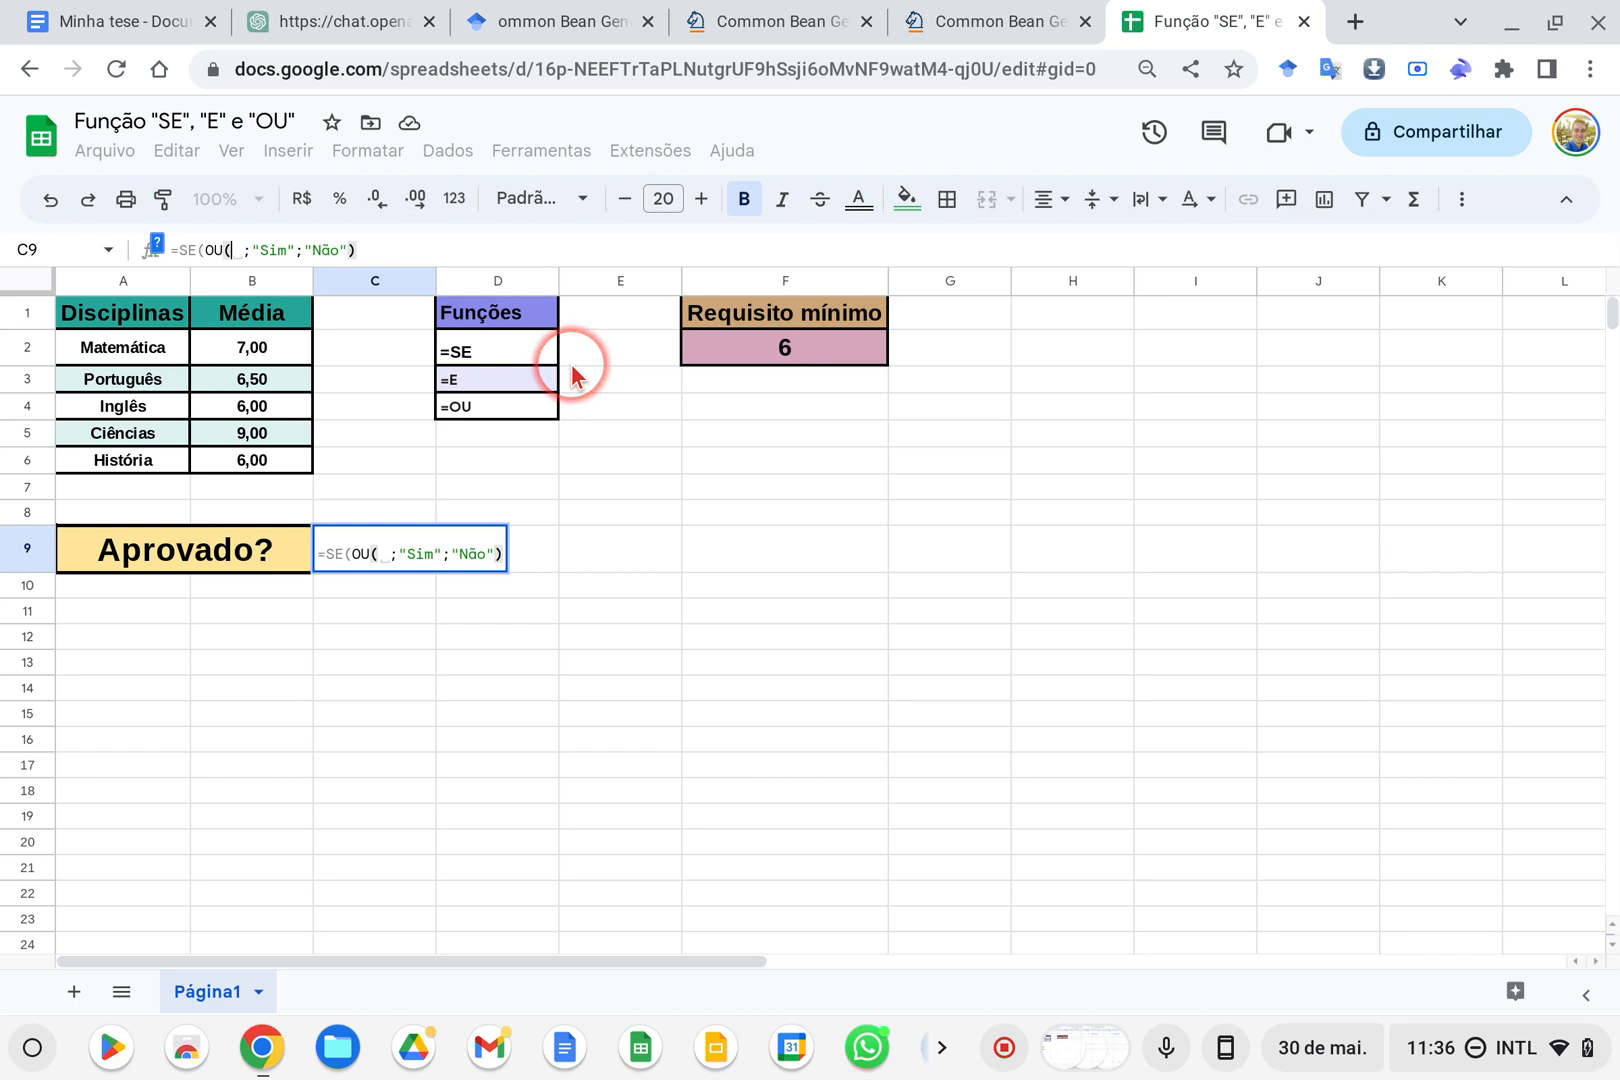
pyautogui.click(268, 355)
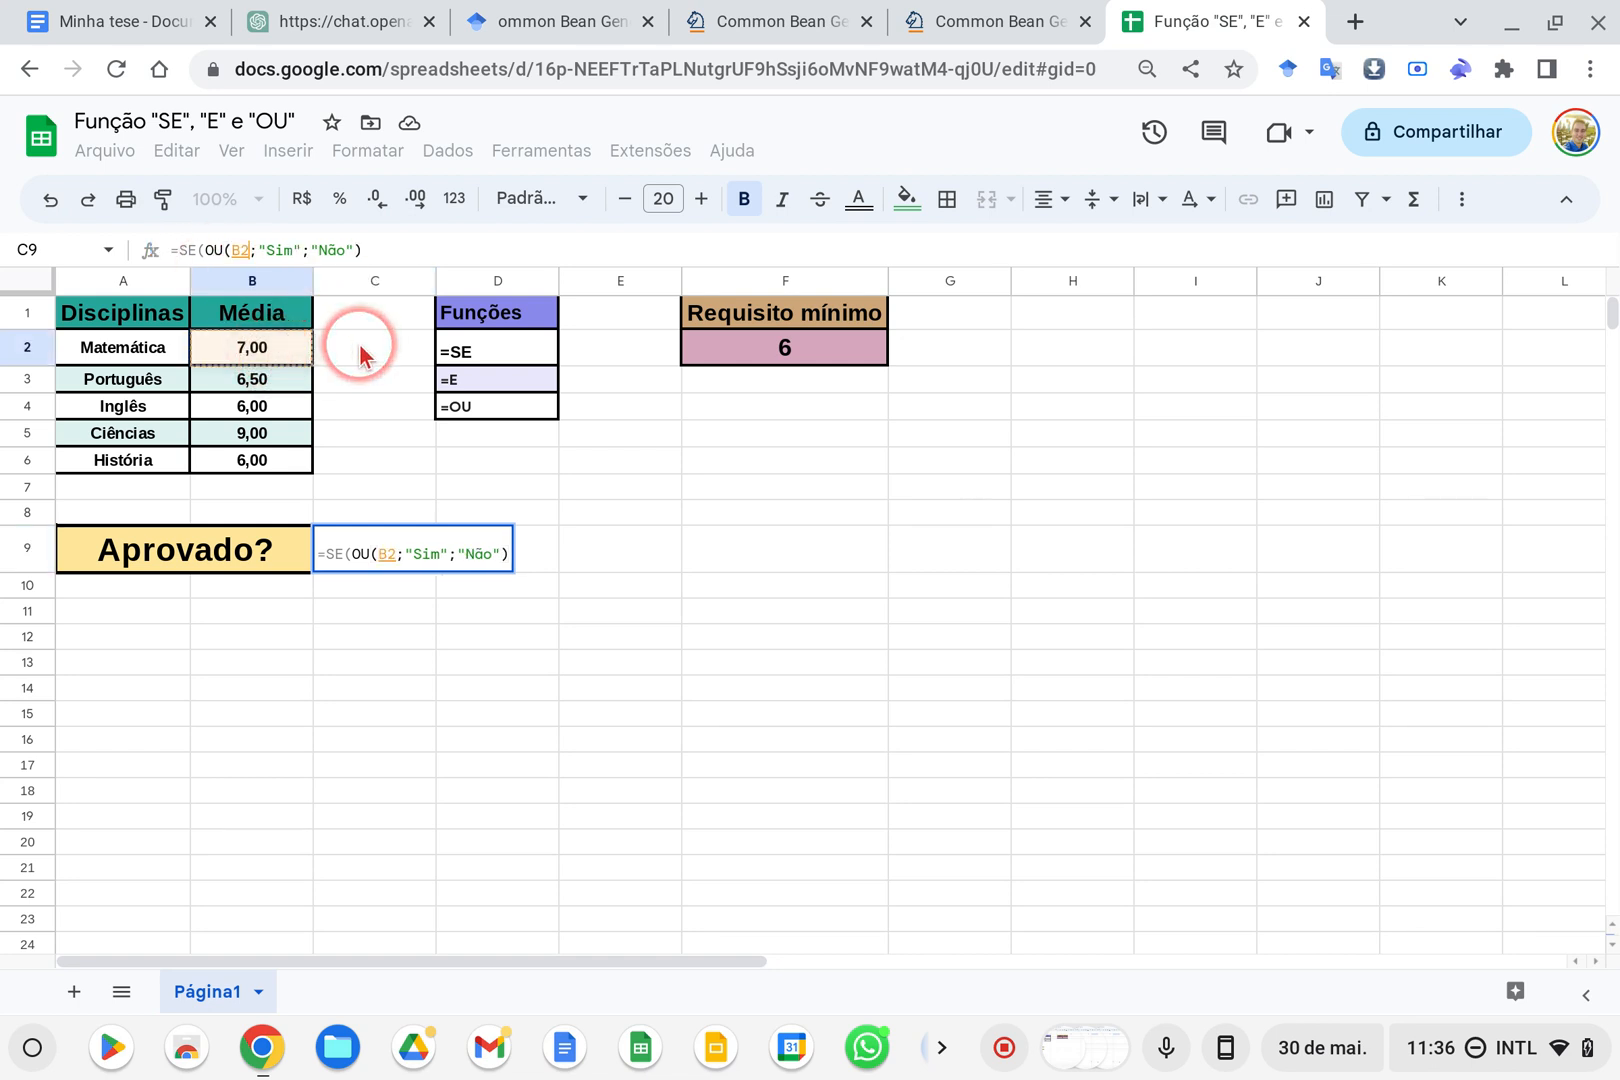
pyautogui.write('<')
pyautogui.click(815, 358)
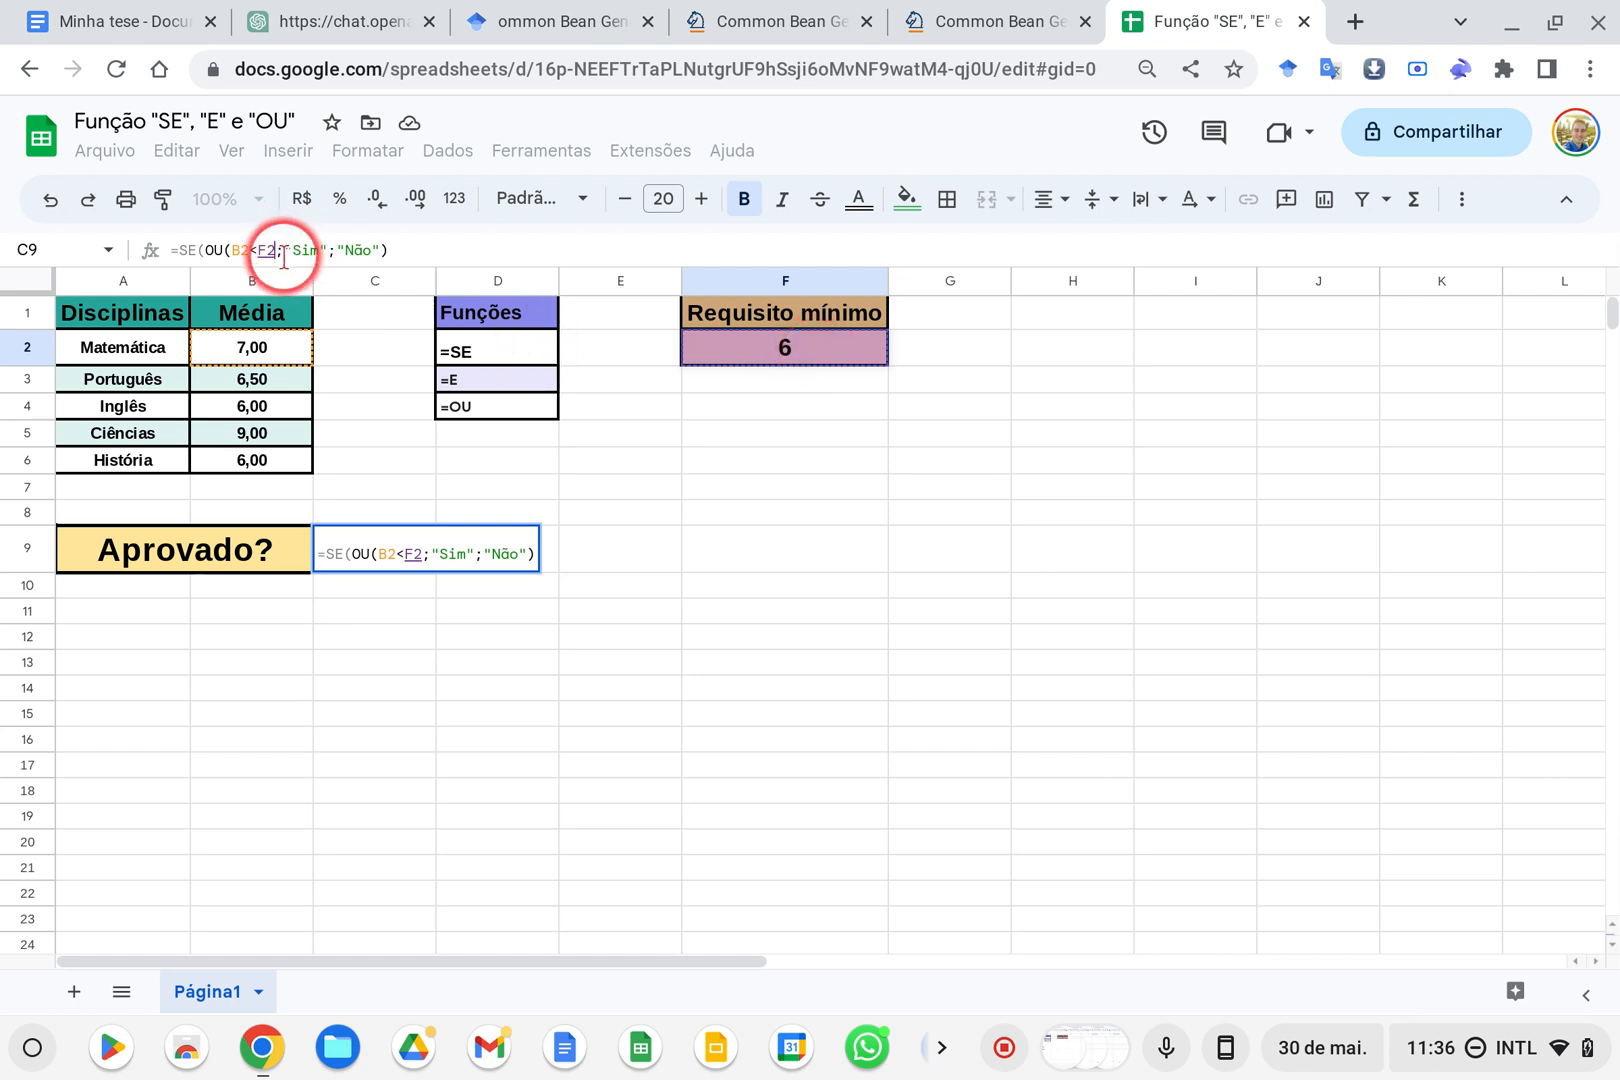
pyautogui.moveTo(284, 257); pyautogui.dragTo(374, 250)
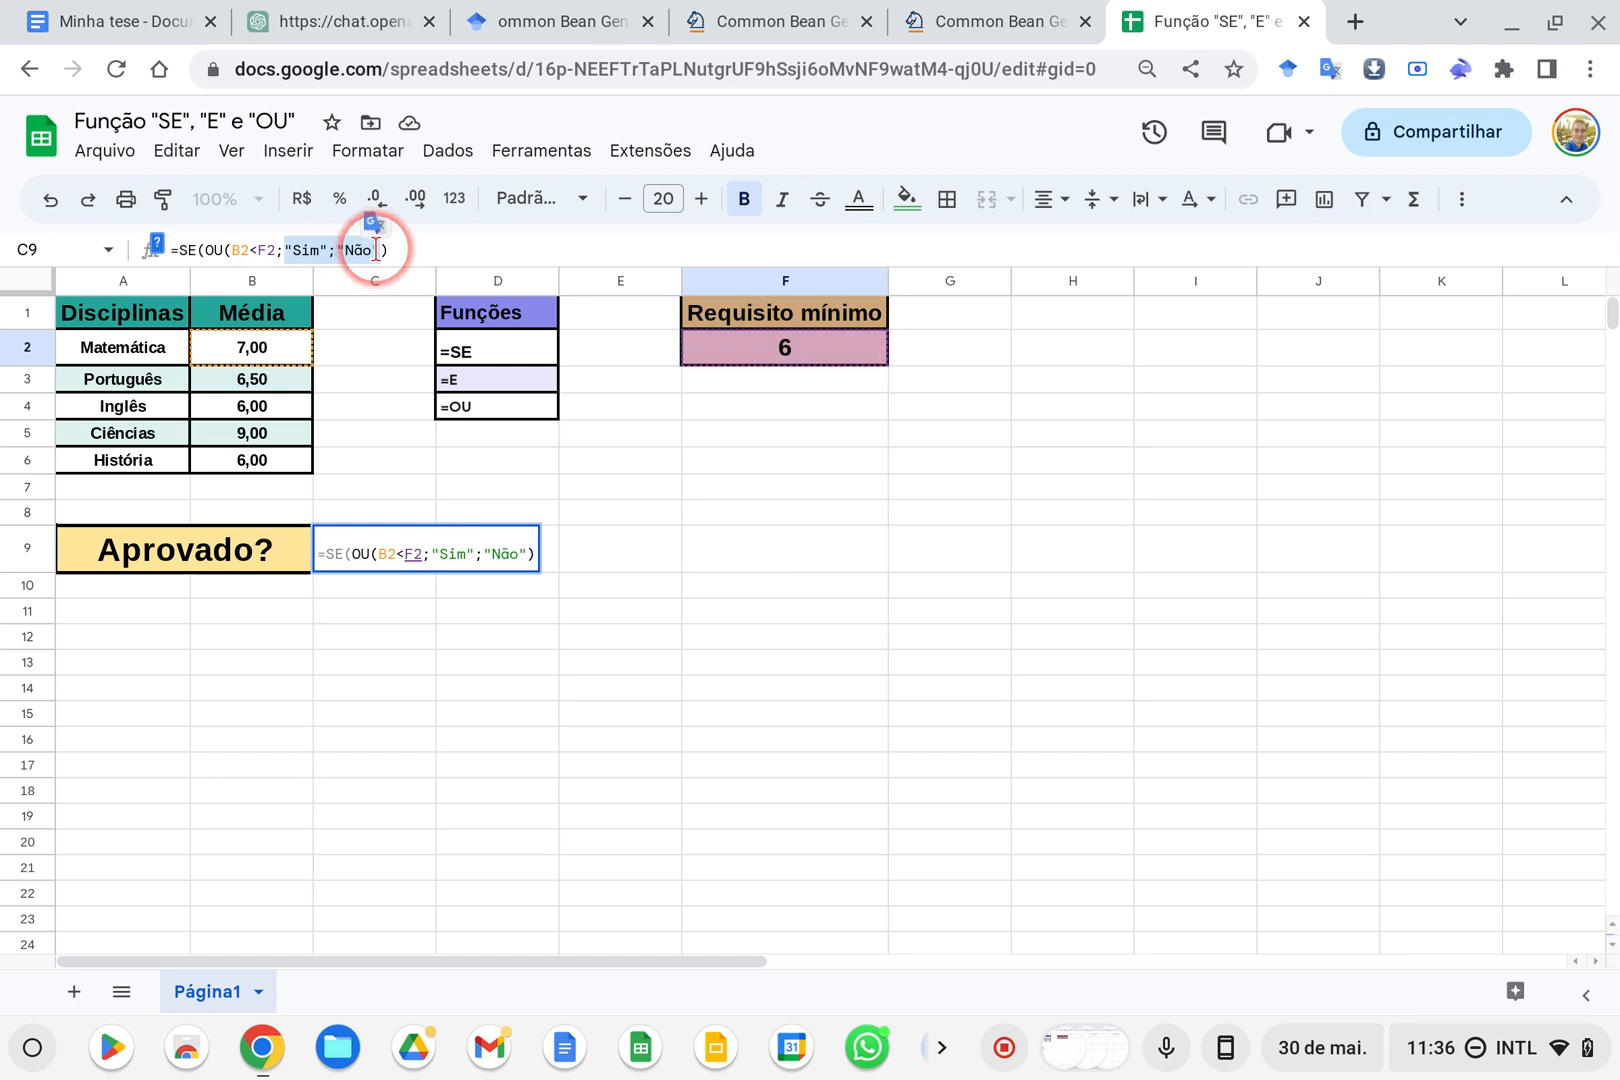
pyautogui.press('BackSpace')
pyautogui.press('BackSpace')
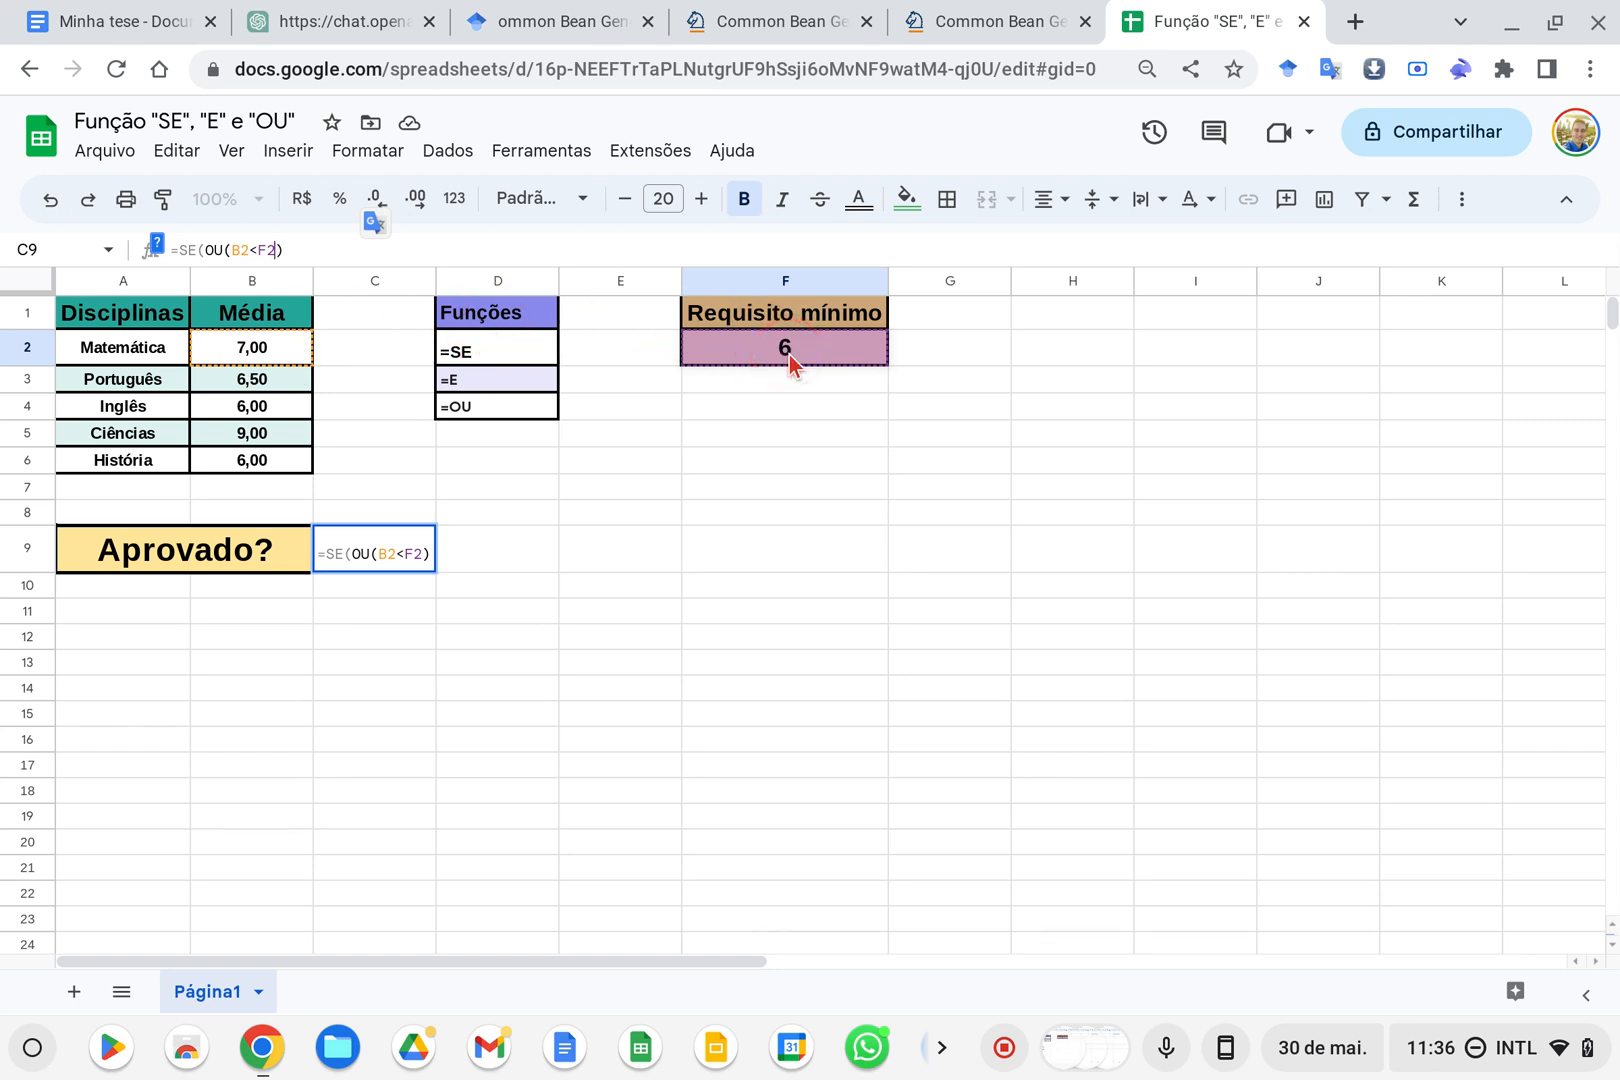
# Add B3<F2 and B4<F2 as the second and third conditions of the OU function in C9
pyautogui.write(';')
pyautogui.click(296, 378)
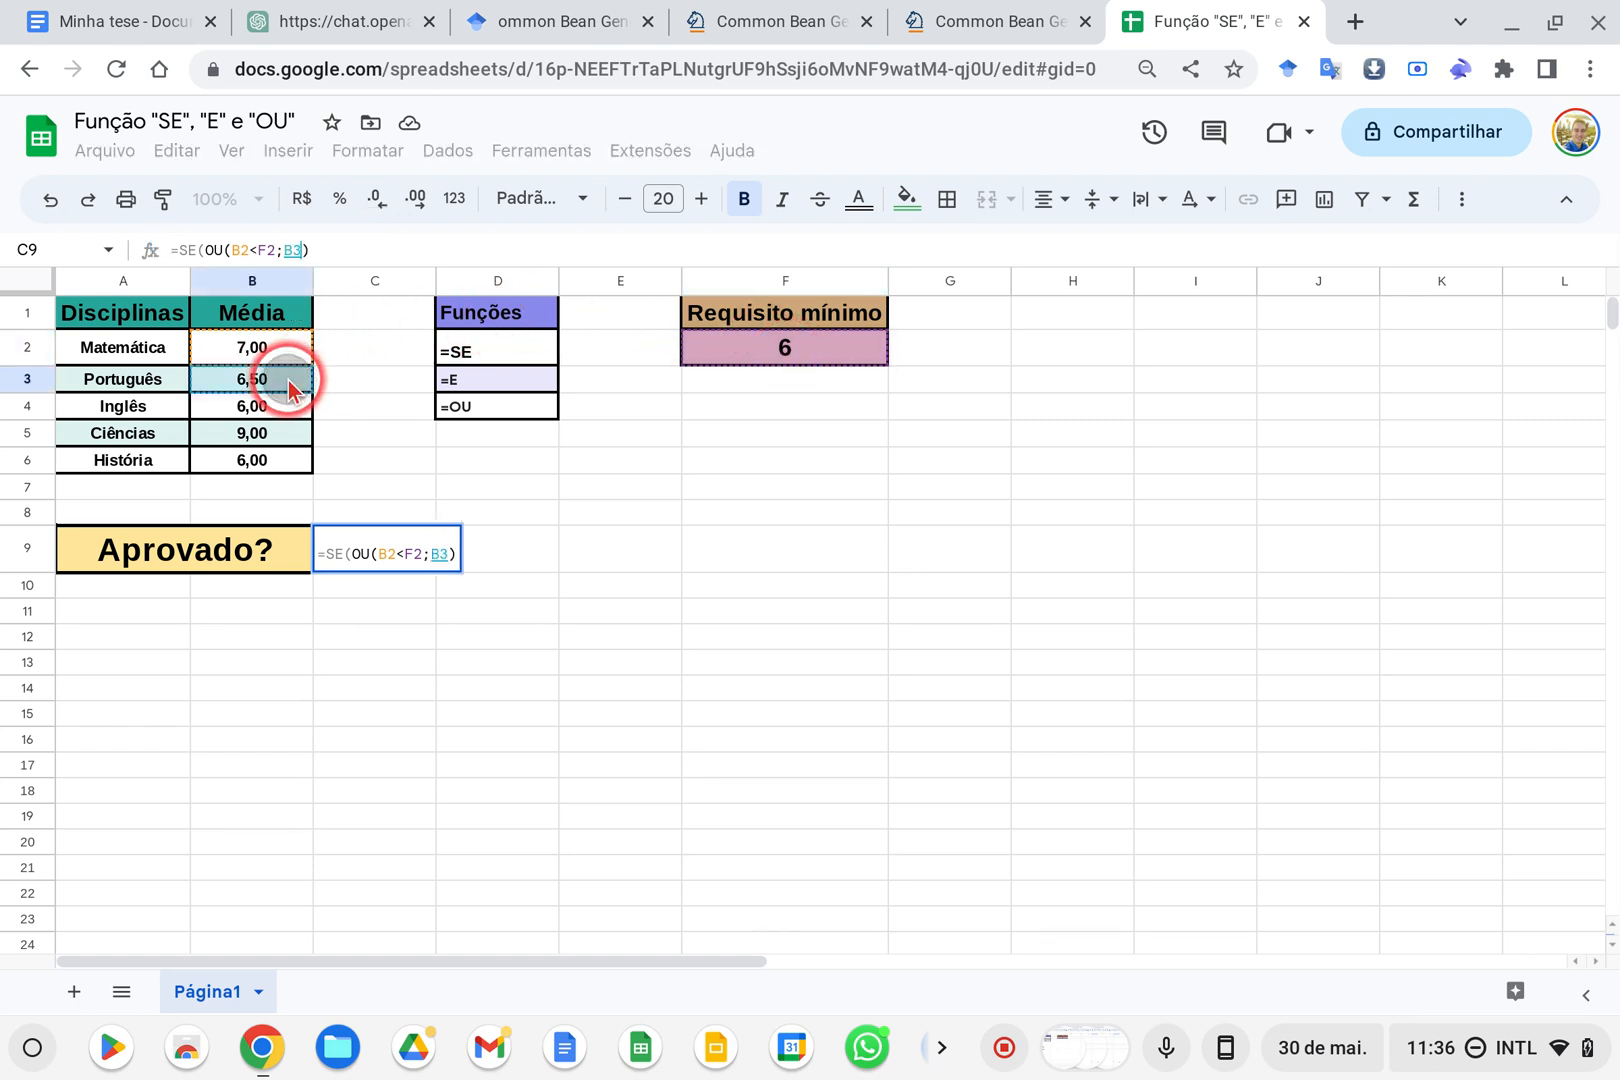
pyautogui.write('<')
pyautogui.click(760, 347)
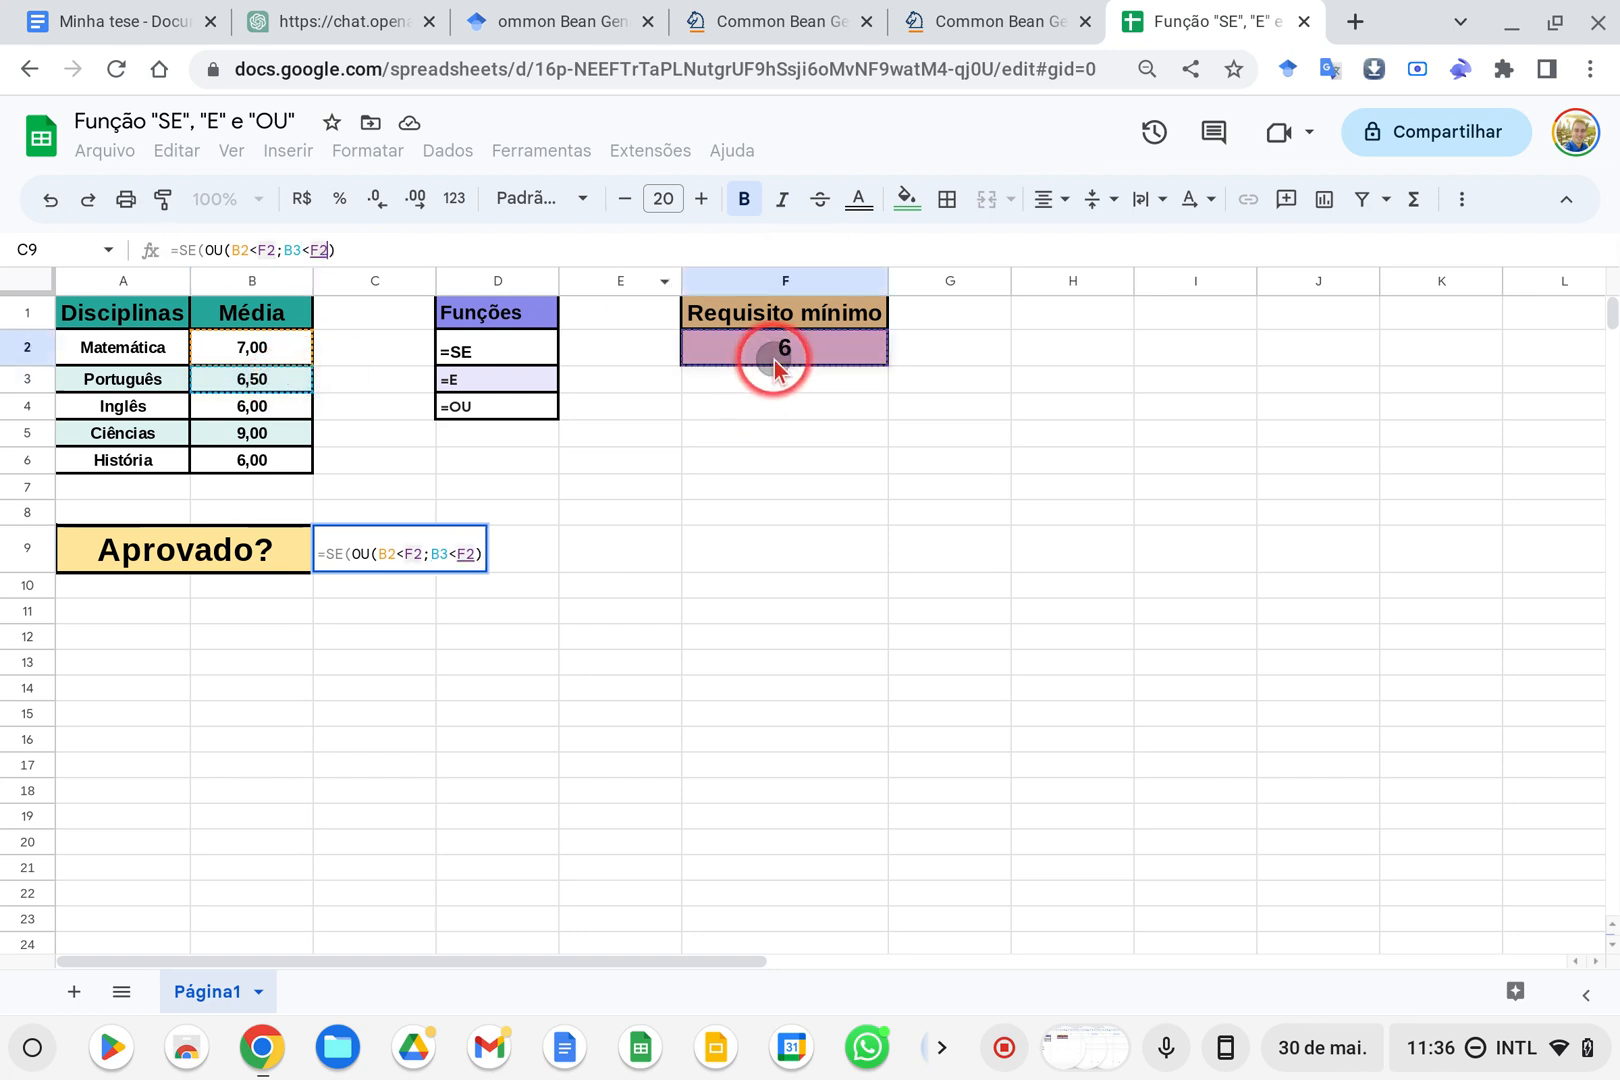
pyautogui.write(';')
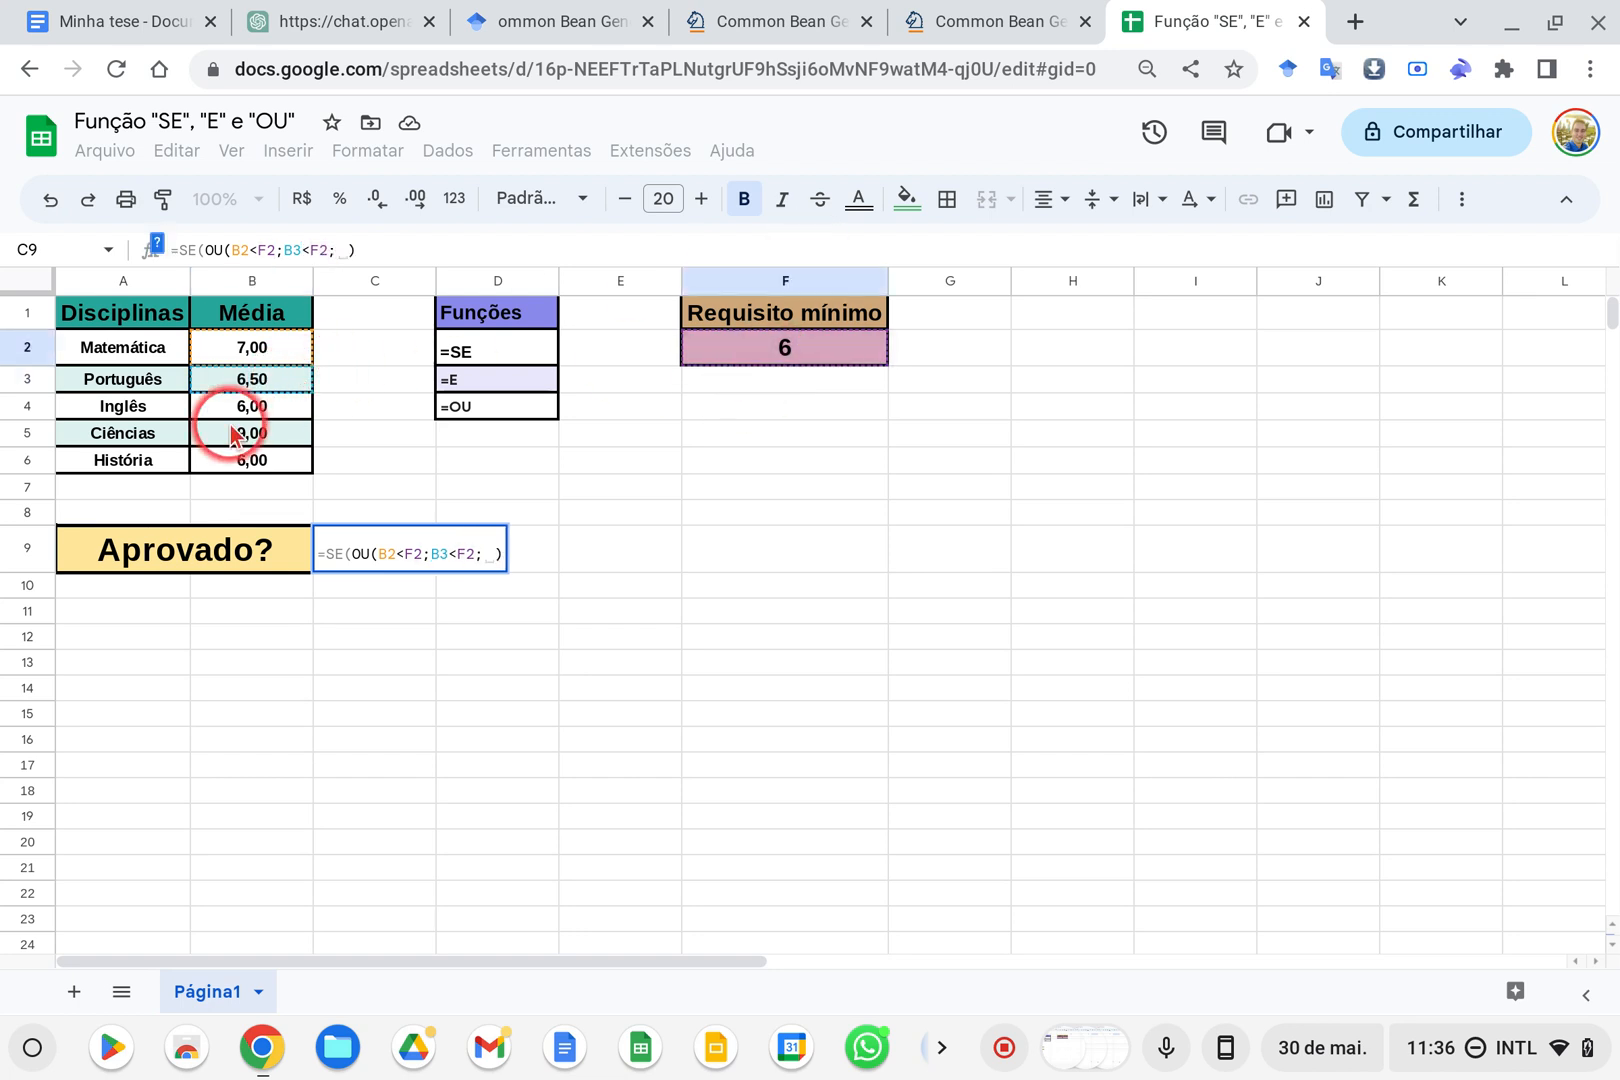
pyautogui.click(252, 412)
pyautogui.write('<')
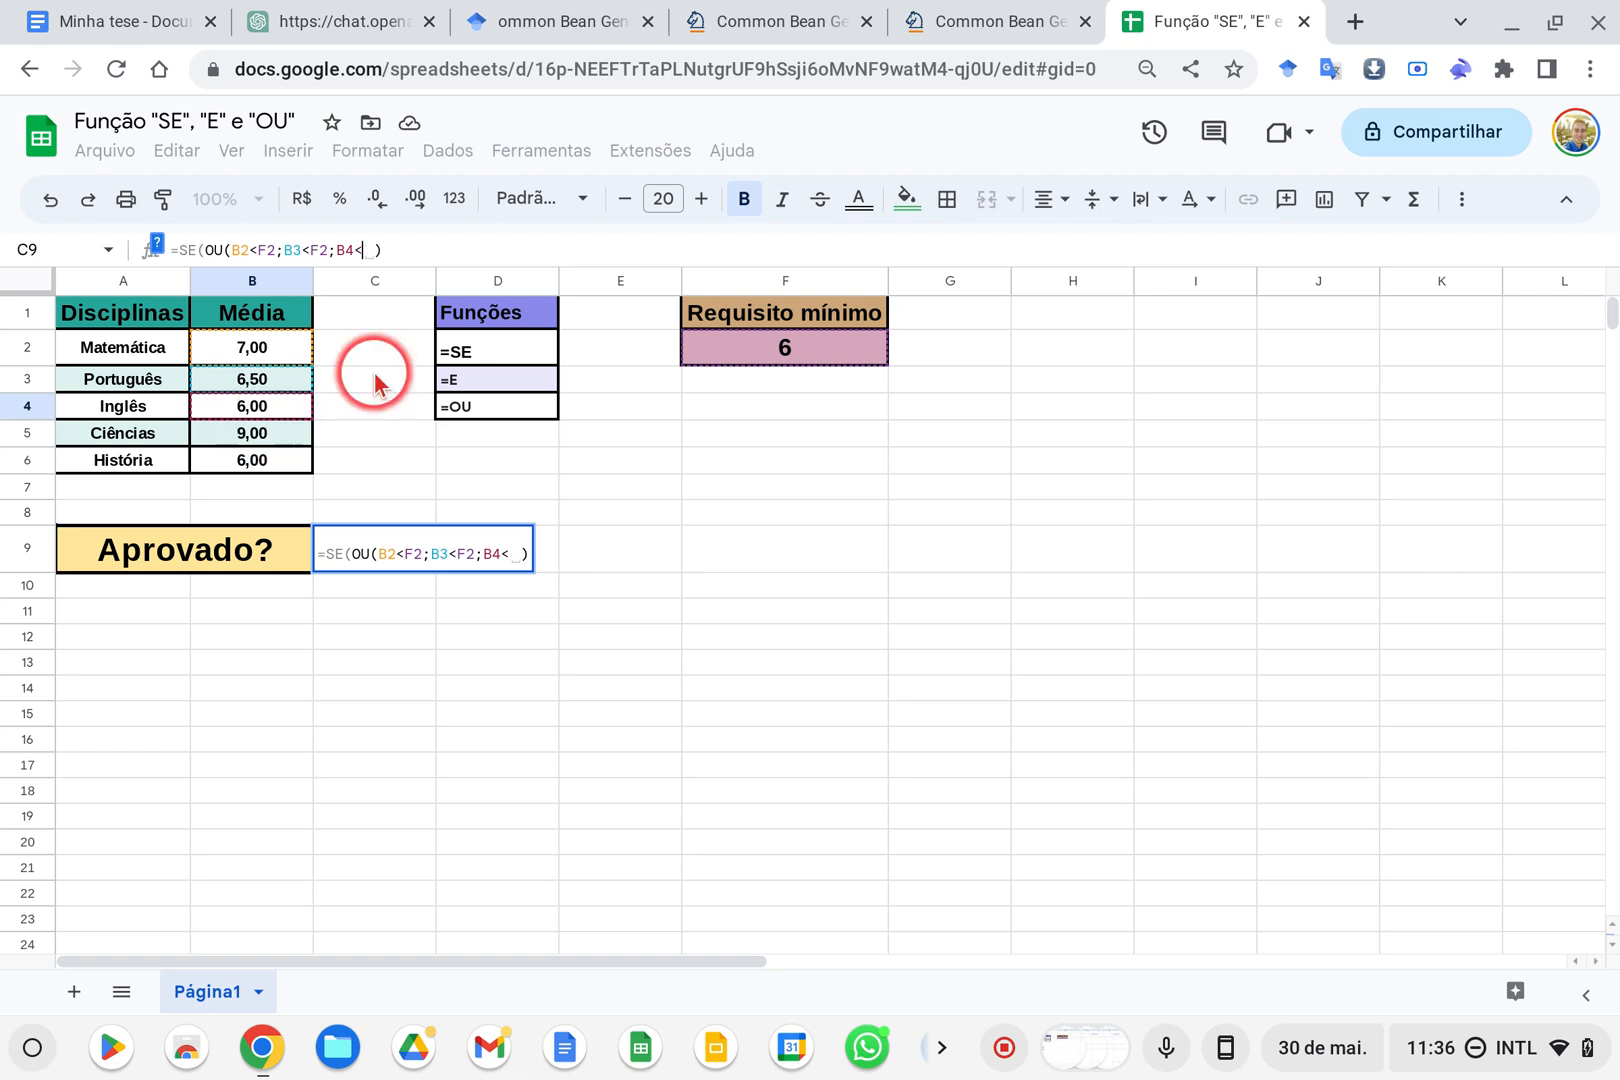
pyautogui.click(796, 358)
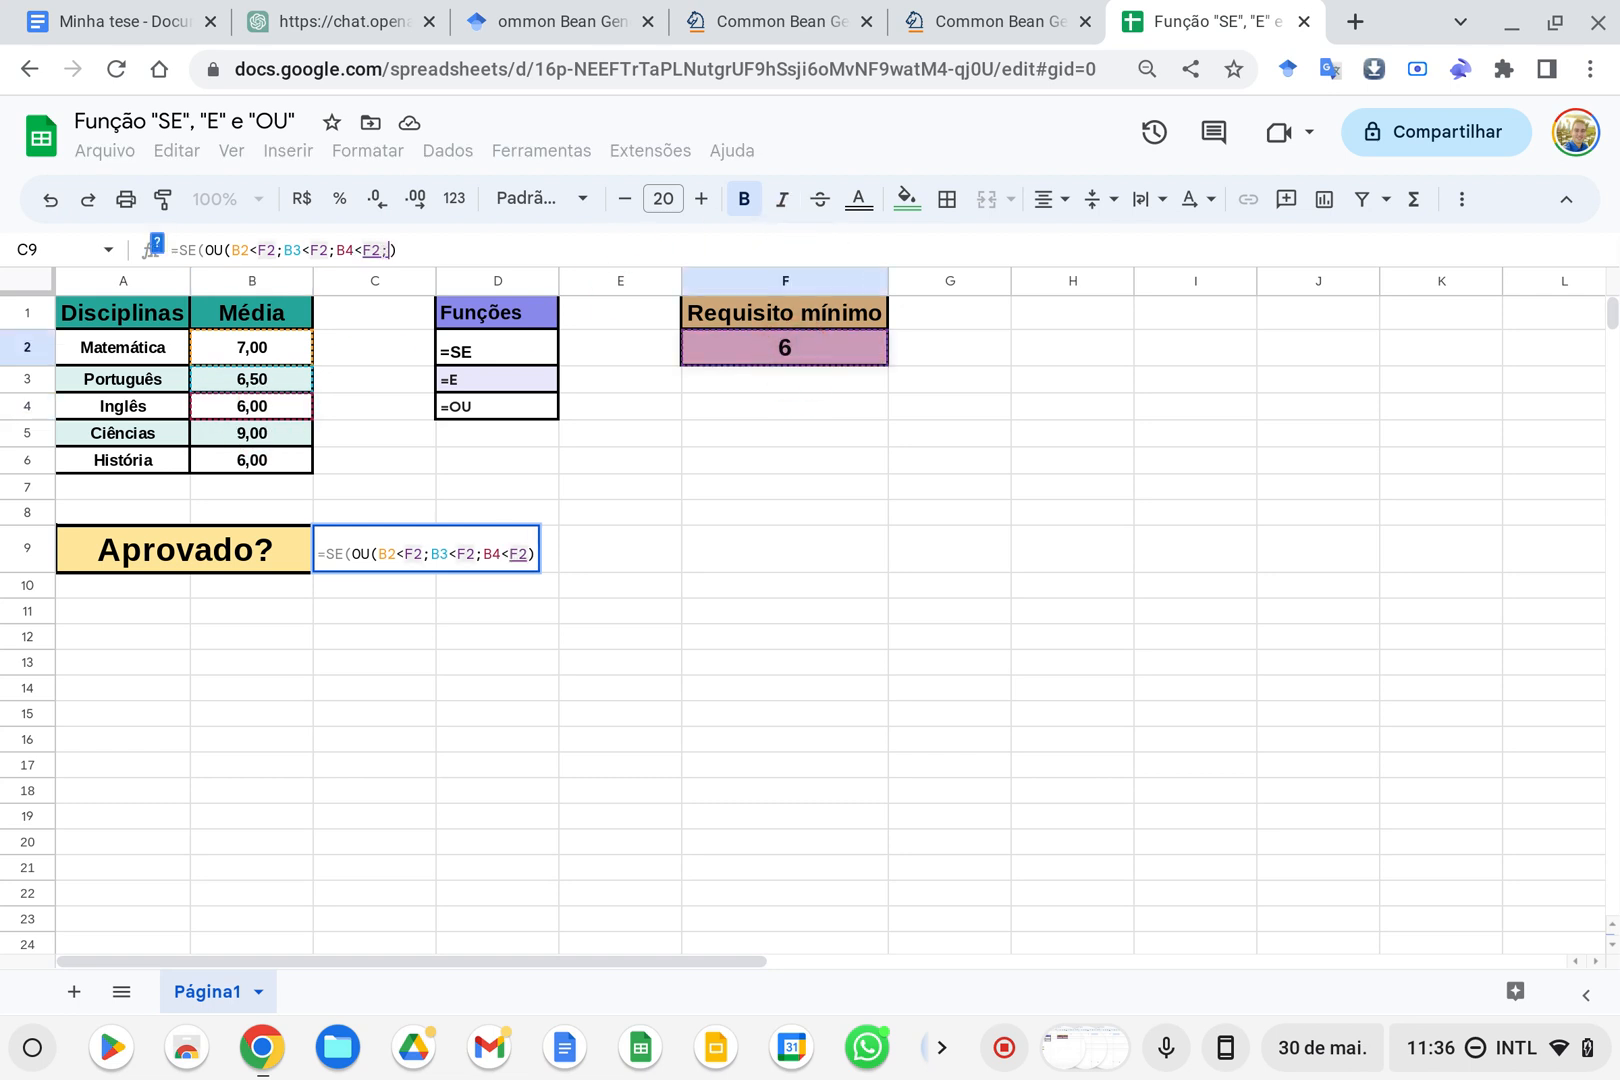
# Add B5<F2 and B6<F2 as the last two OU conditions and close the OU function
pyautogui.write(';')
pyautogui.click(264, 437)
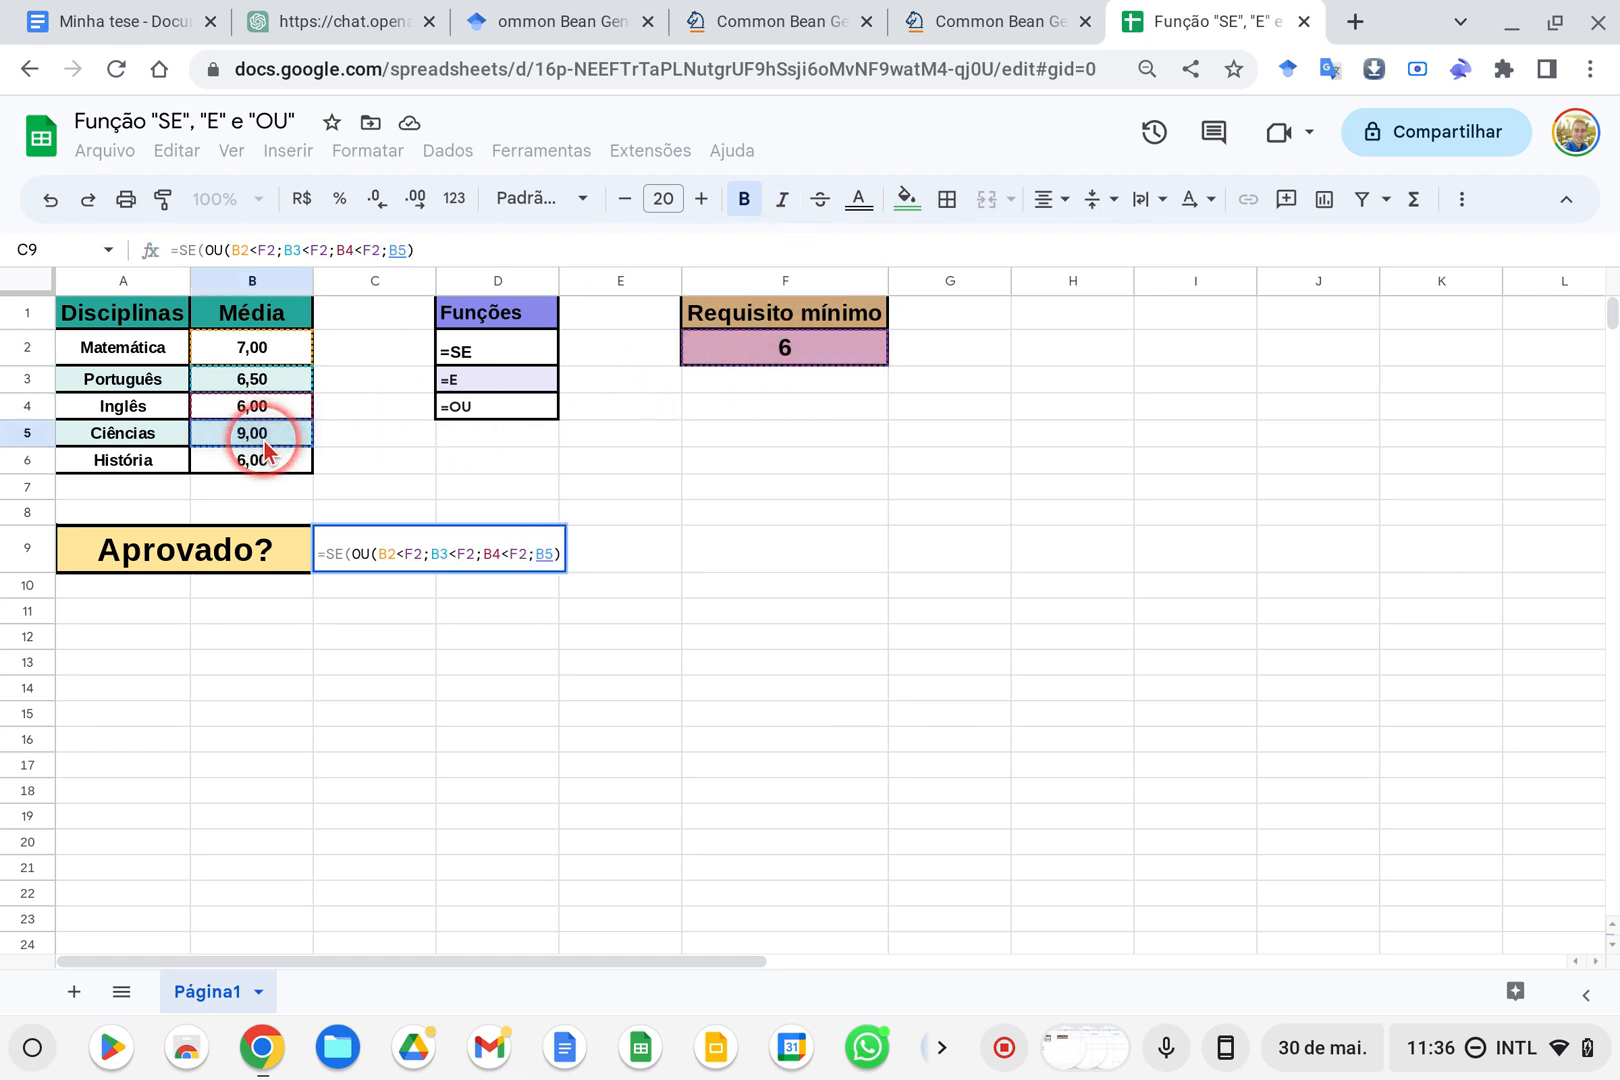
pyautogui.write('<')
pyautogui.click(737, 350)
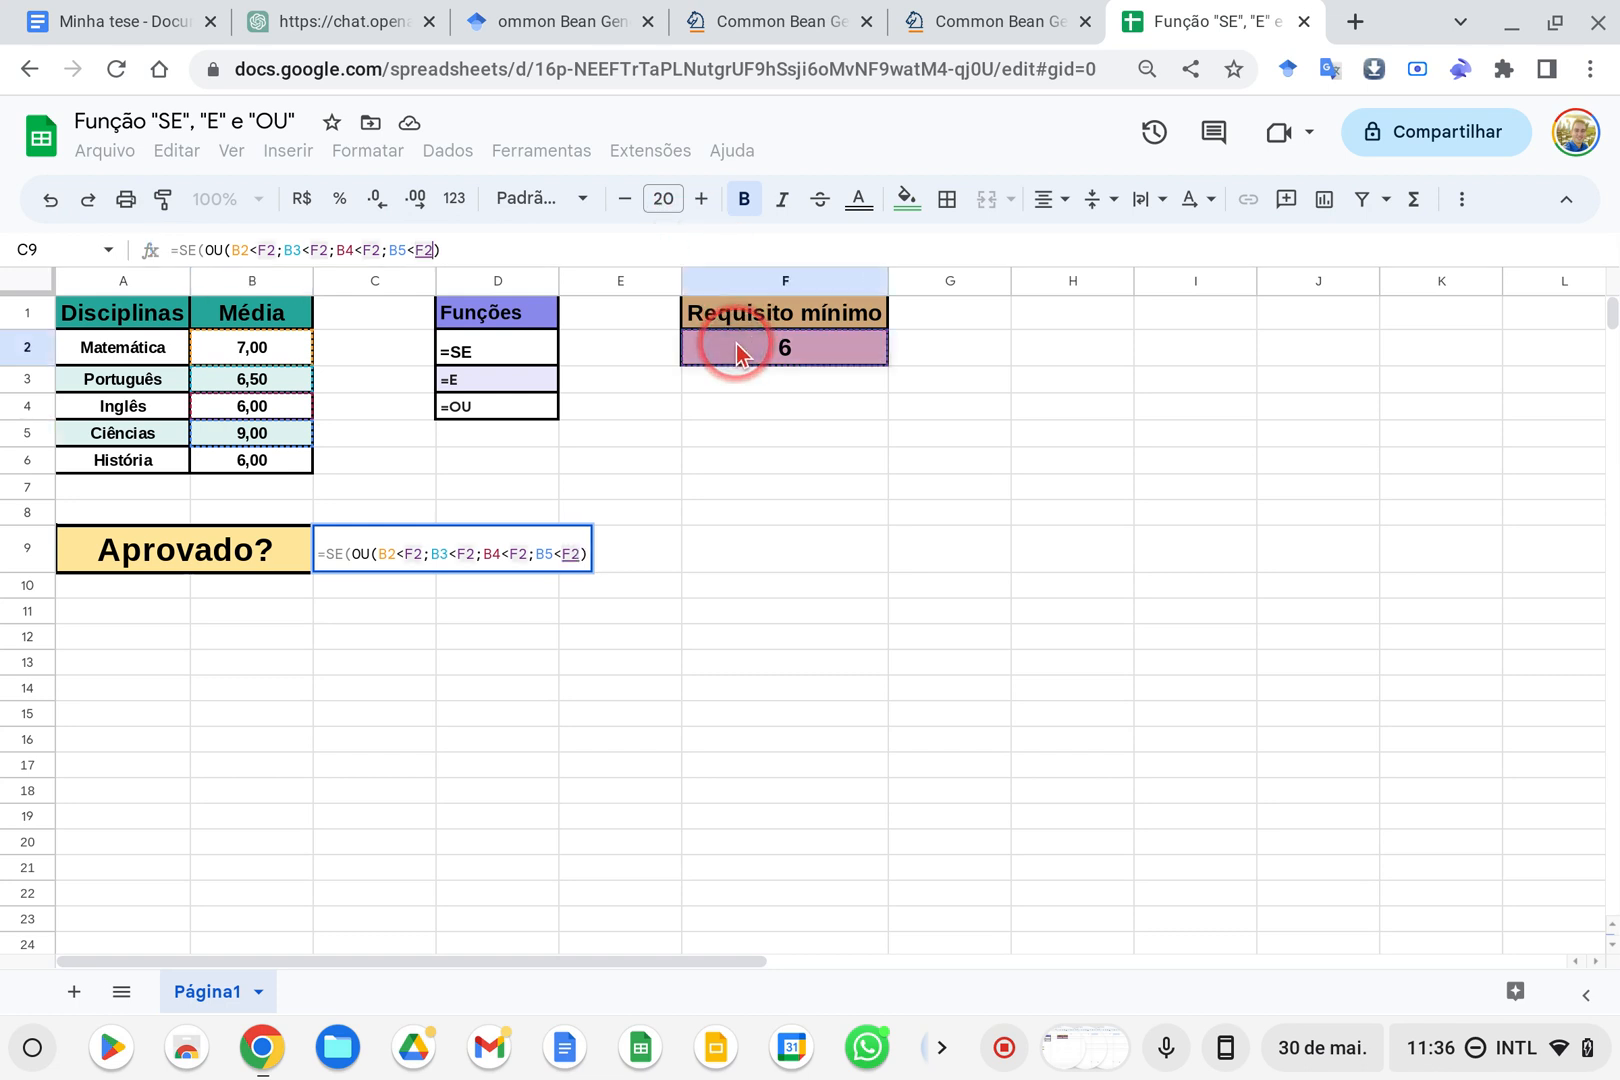
pyautogui.write(';')
pyautogui.click(240, 460)
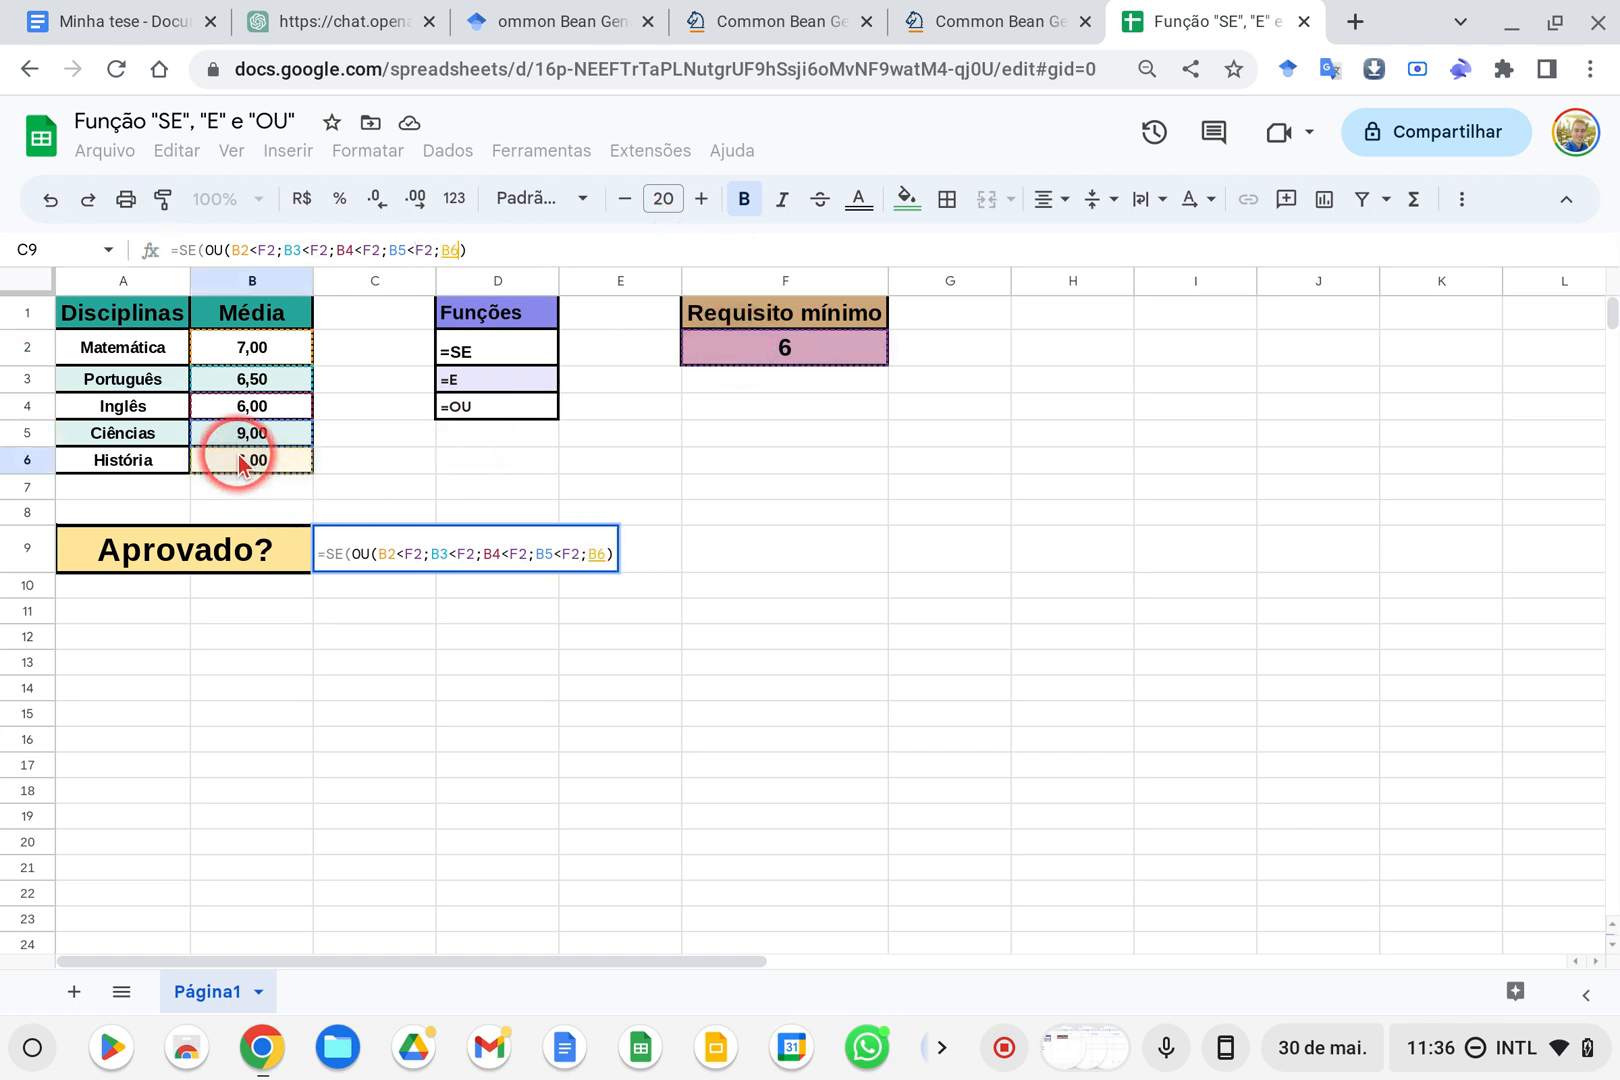
pyautogui.write('<')
pyautogui.click(788, 358)
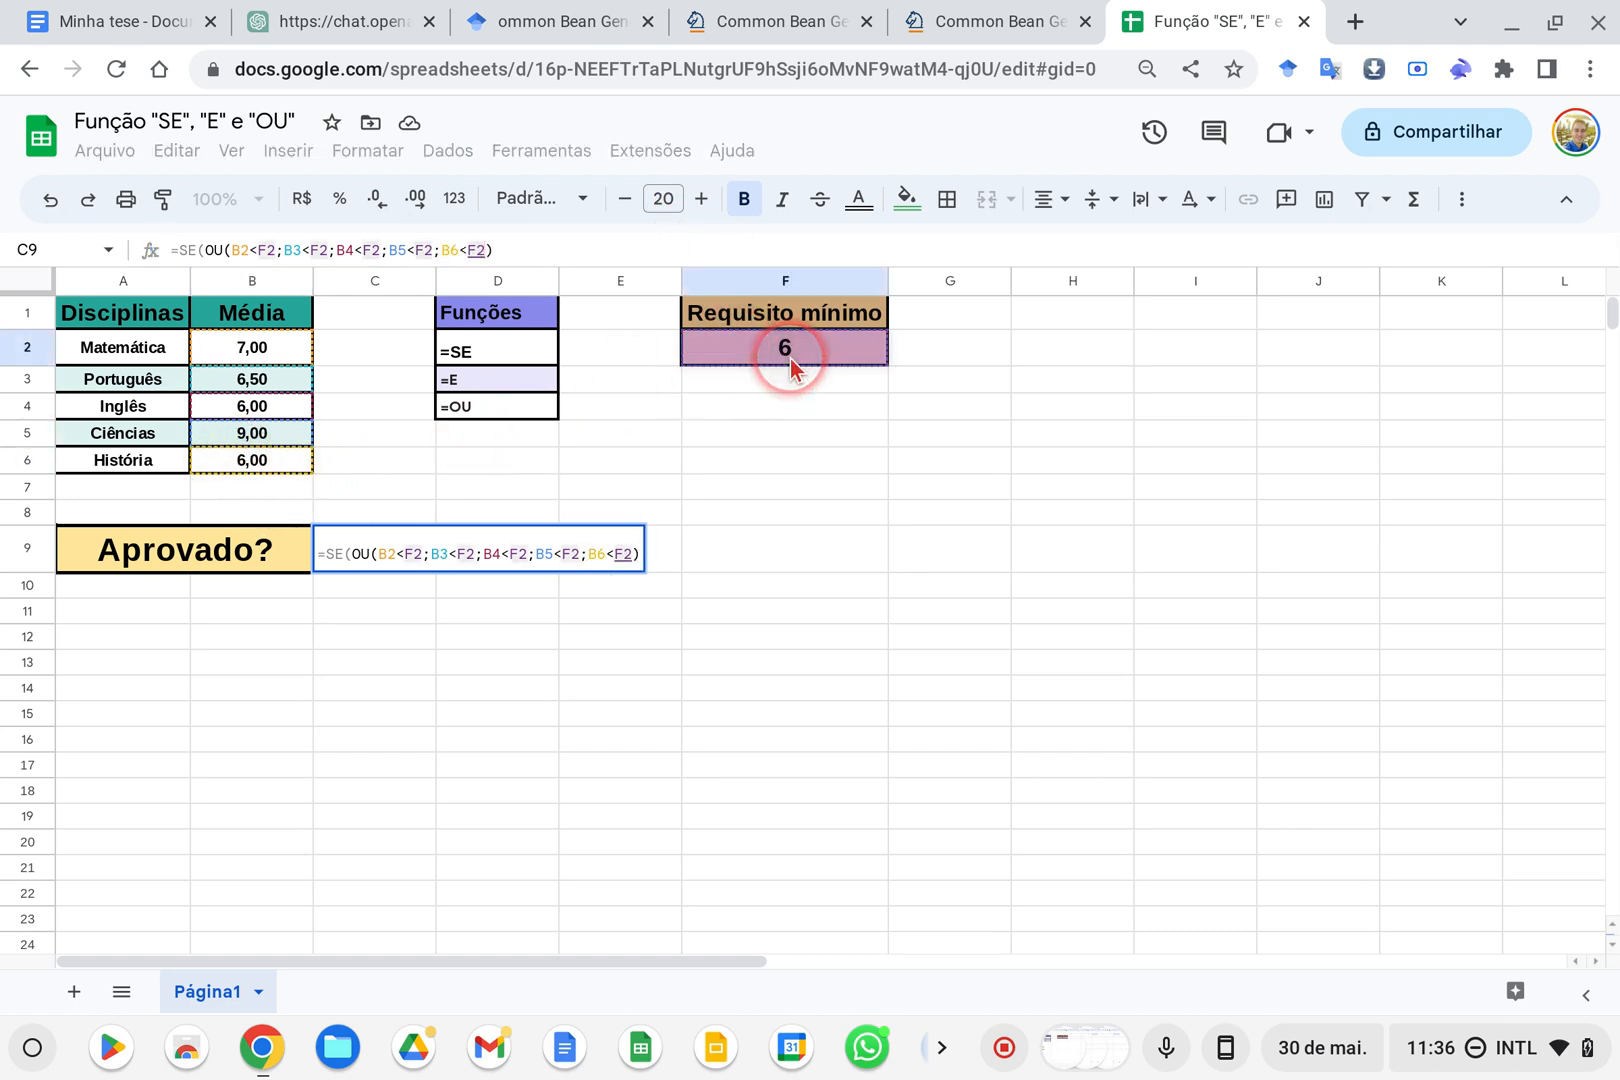
pyautogui.write(')')
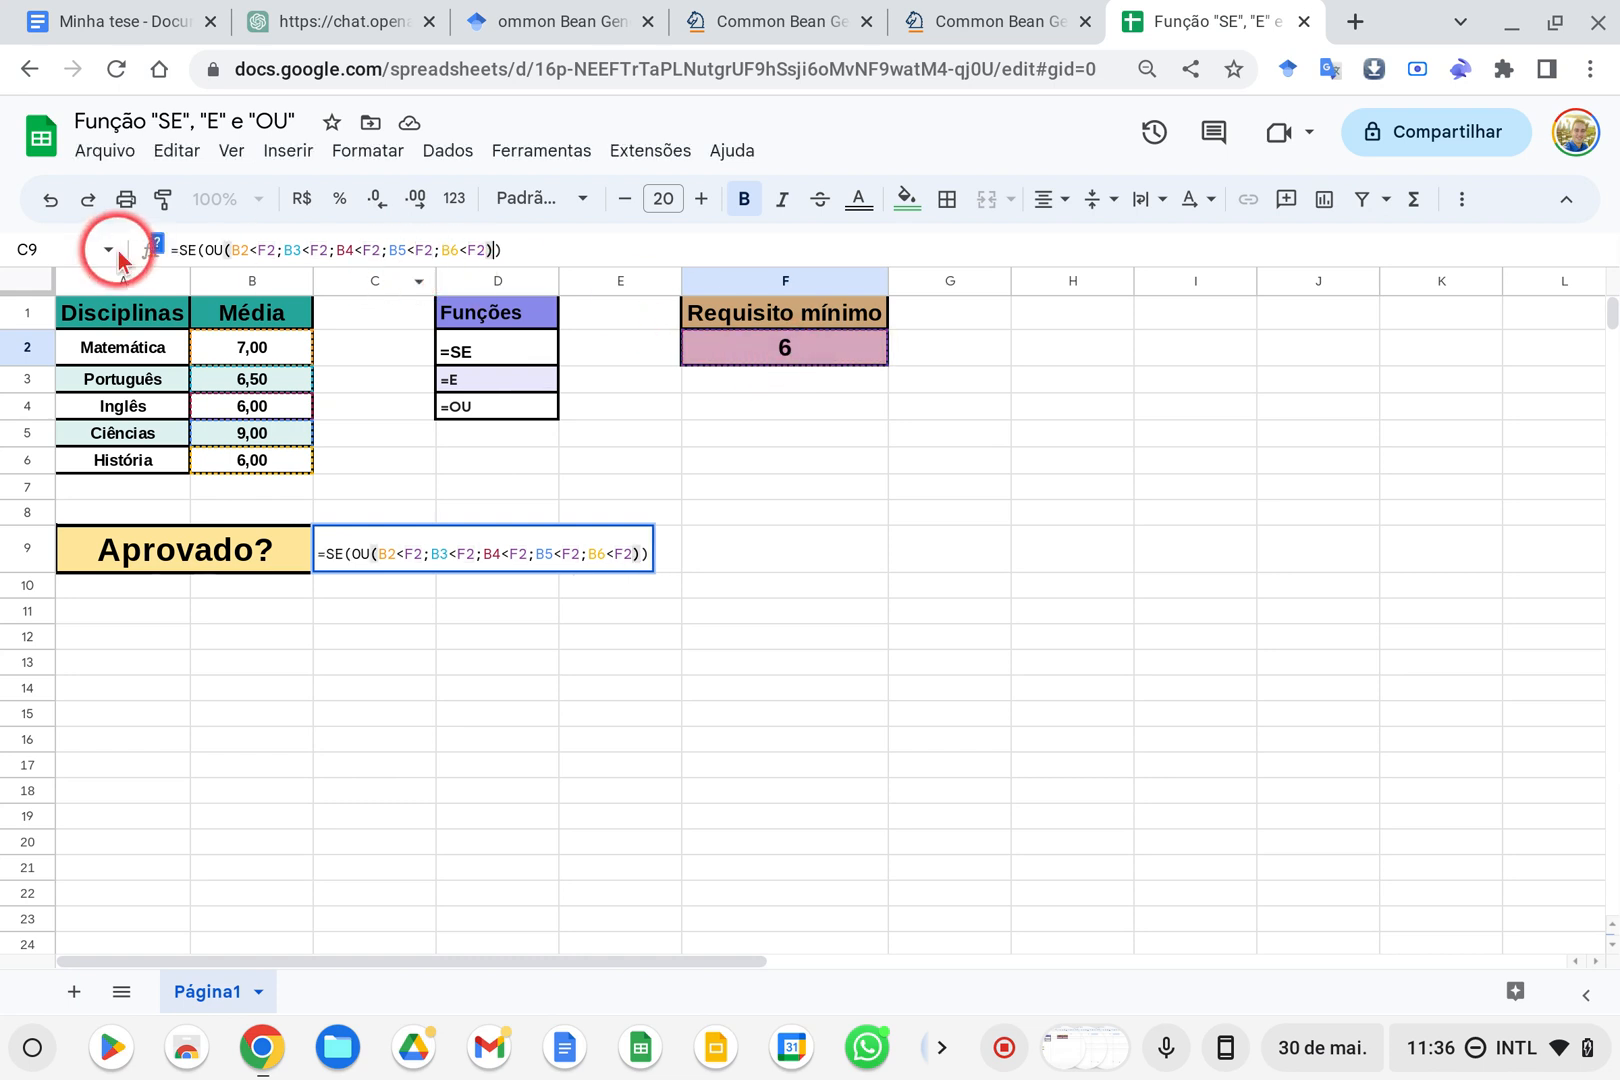
# Show the SE argument help and complete the C9 formula with "Não" if true and "Sim" if false
pyautogui.click(155, 245)
pyautogui.click(560, 301)
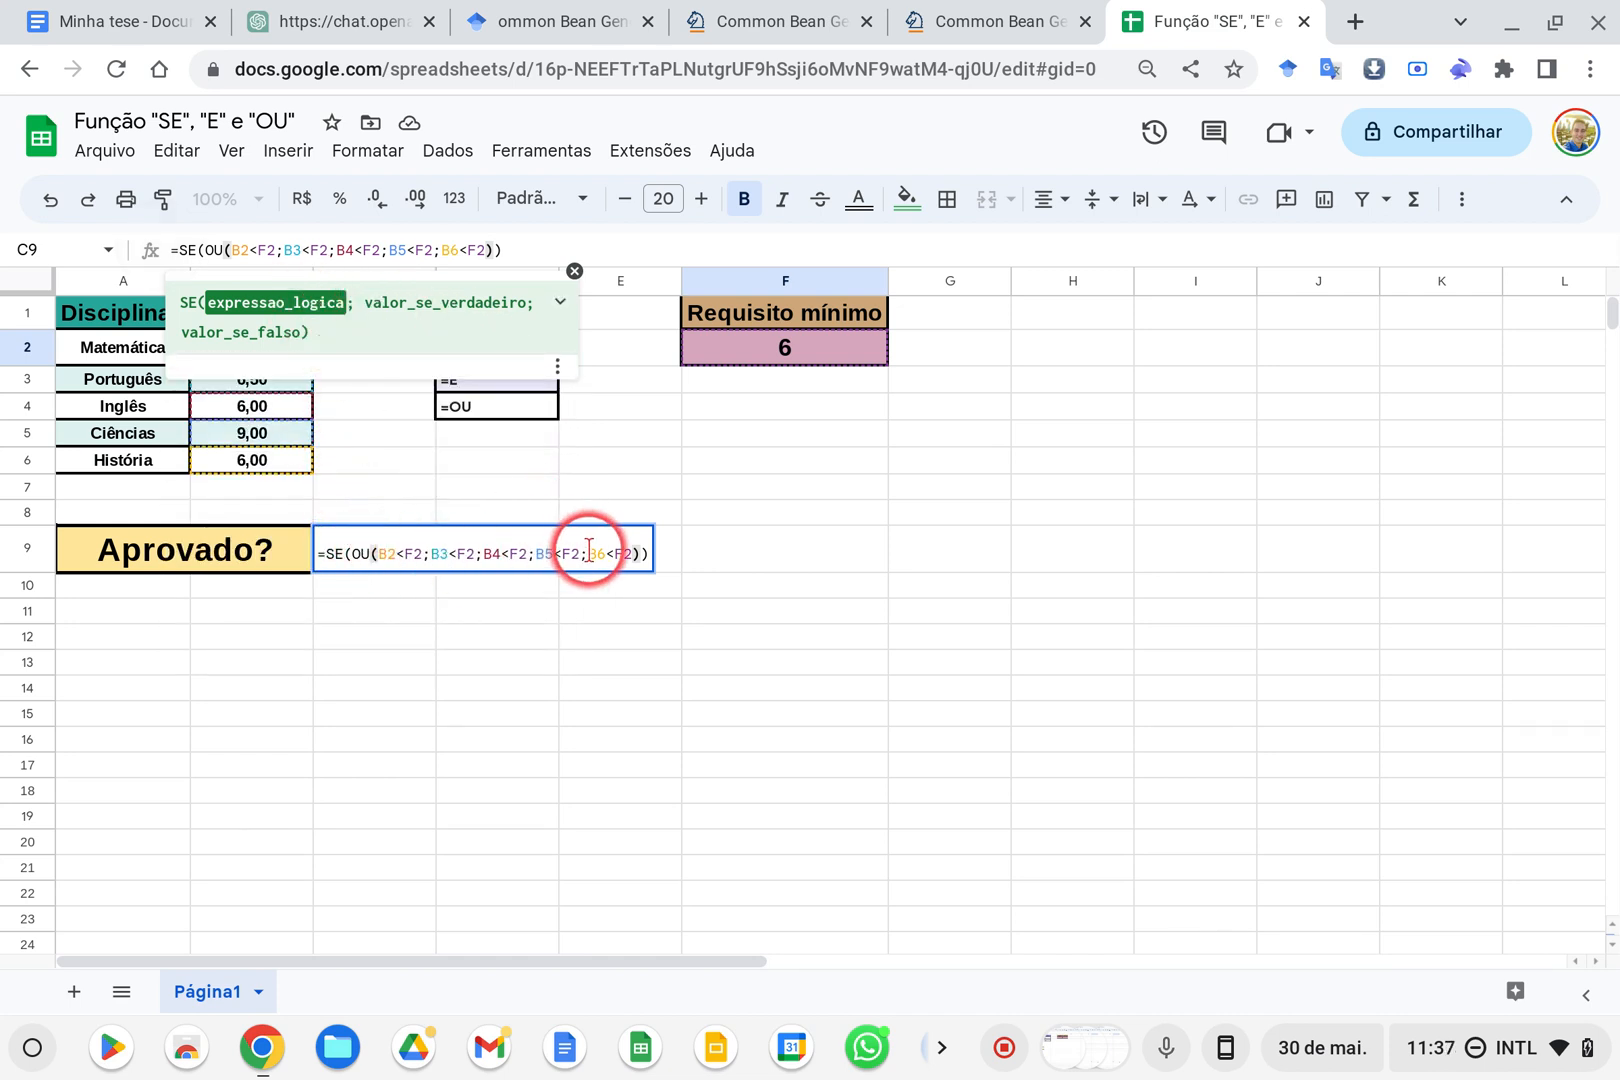
pyautogui.click(663, 557)
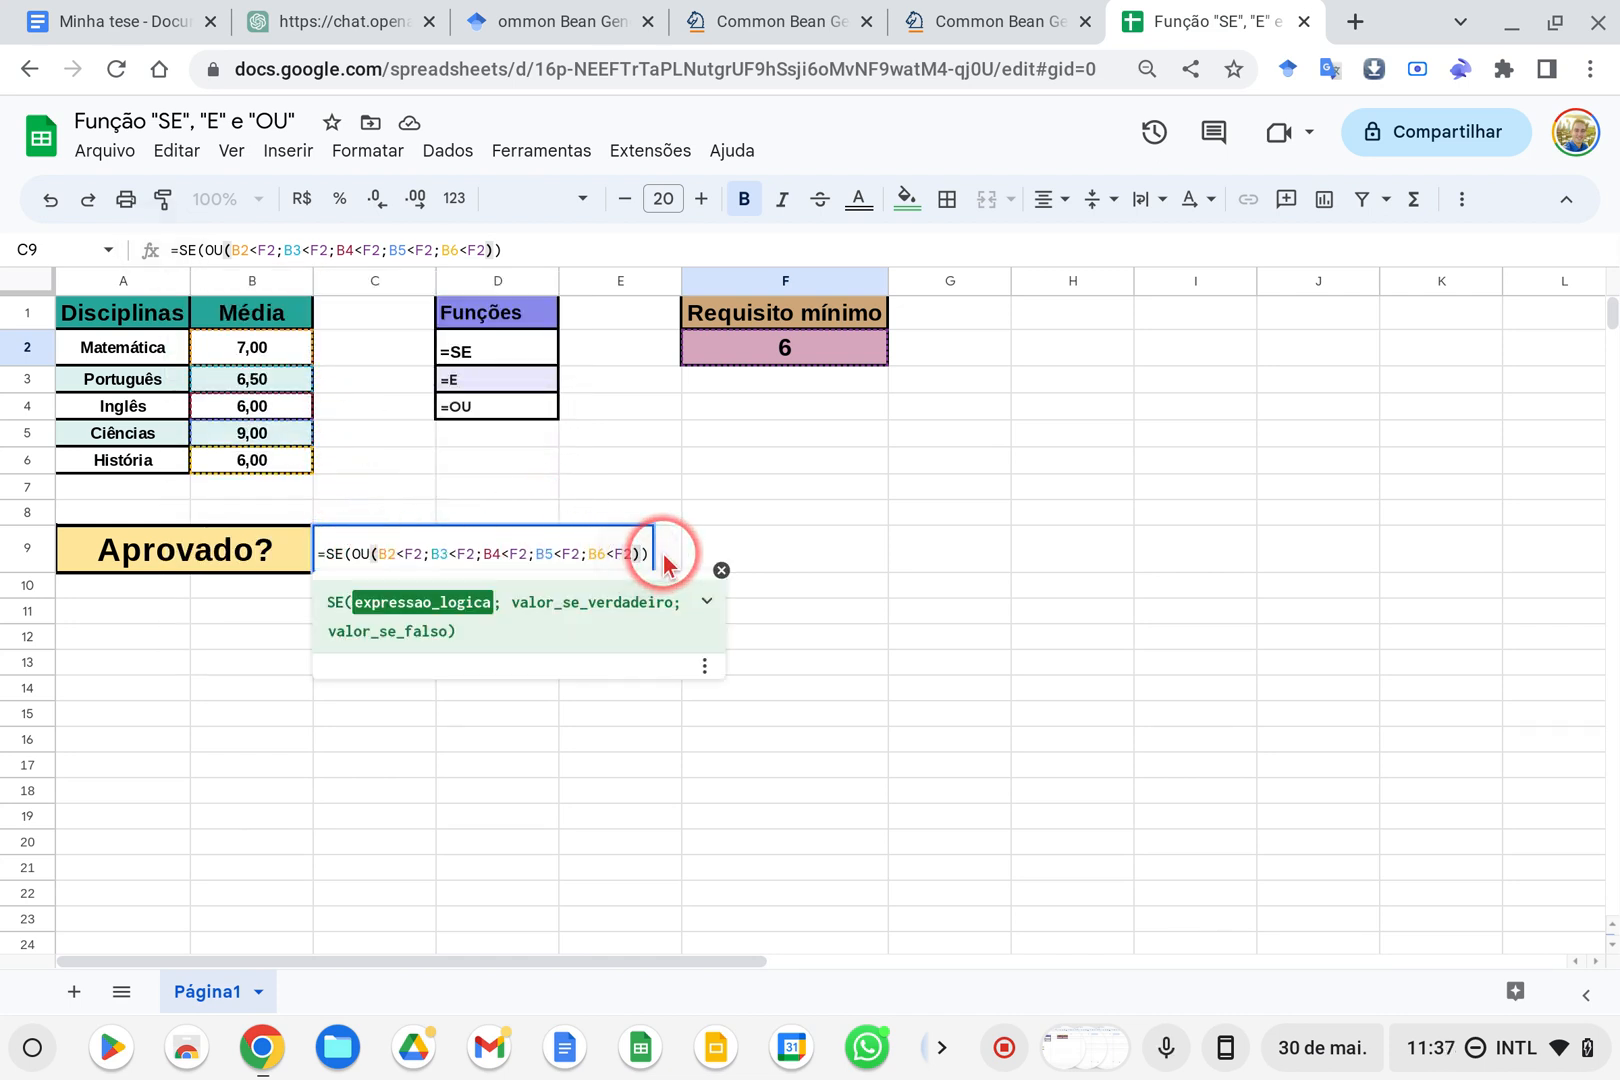
pyautogui.write(';')
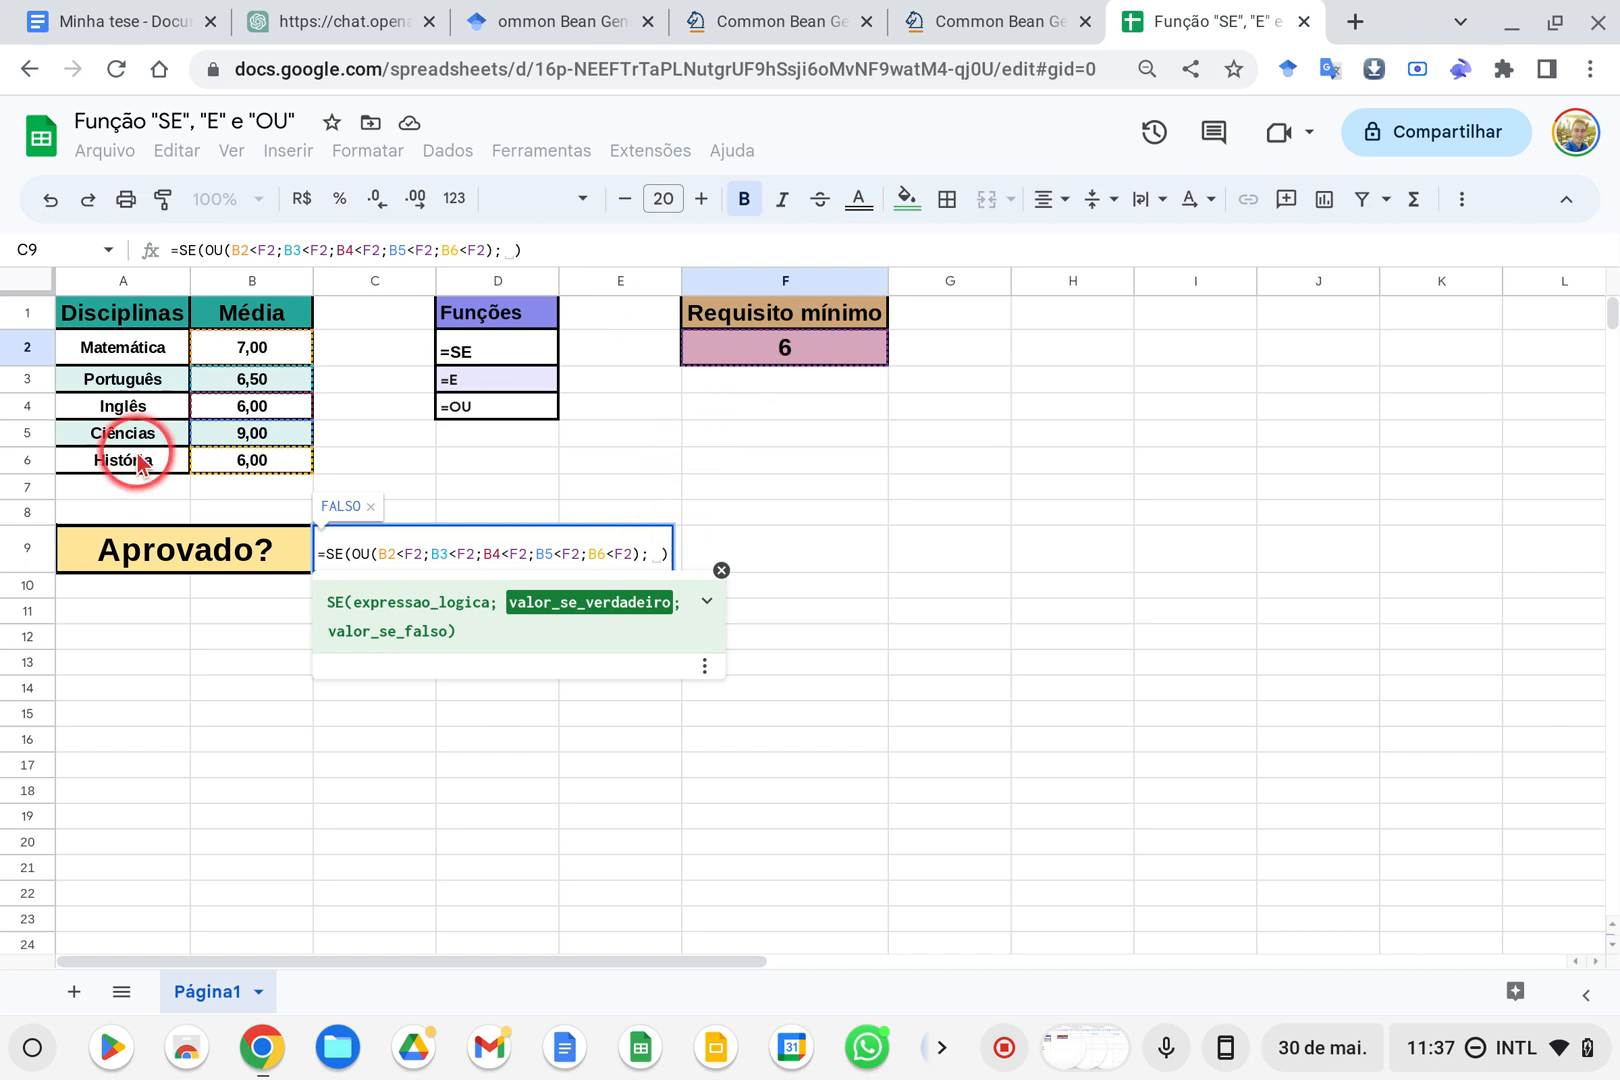
pyautogui.write('"Nã')
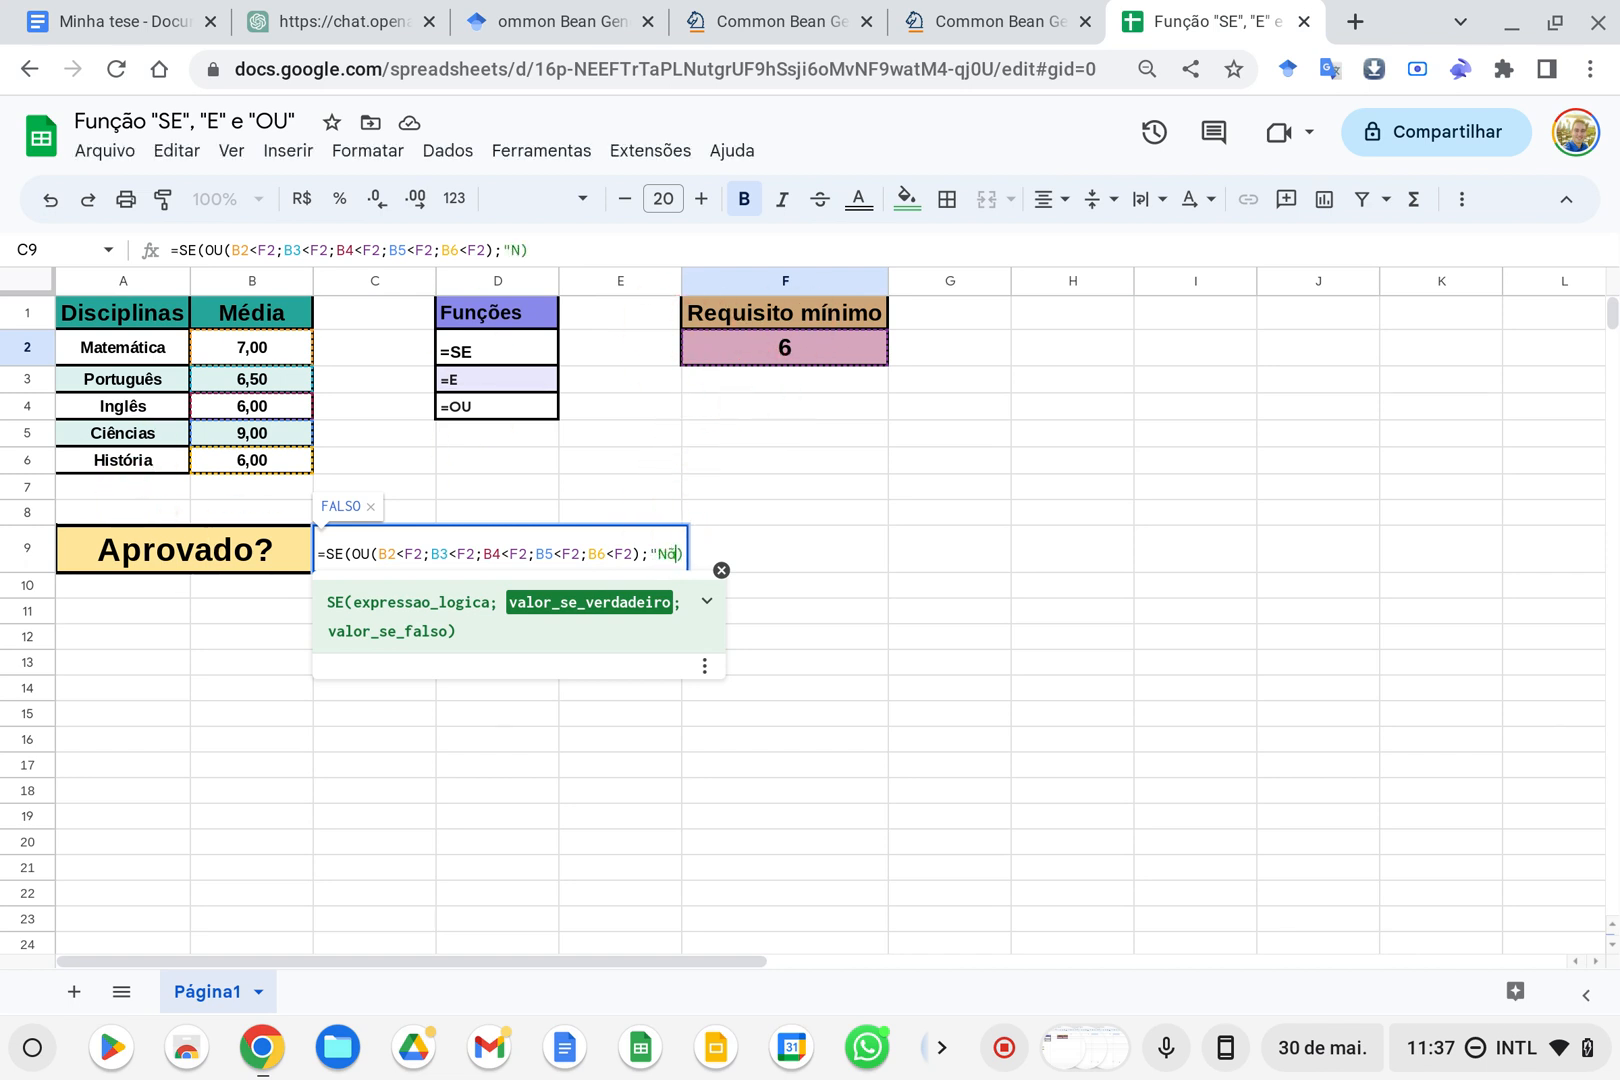
pyautogui.write('o";"Sim"')
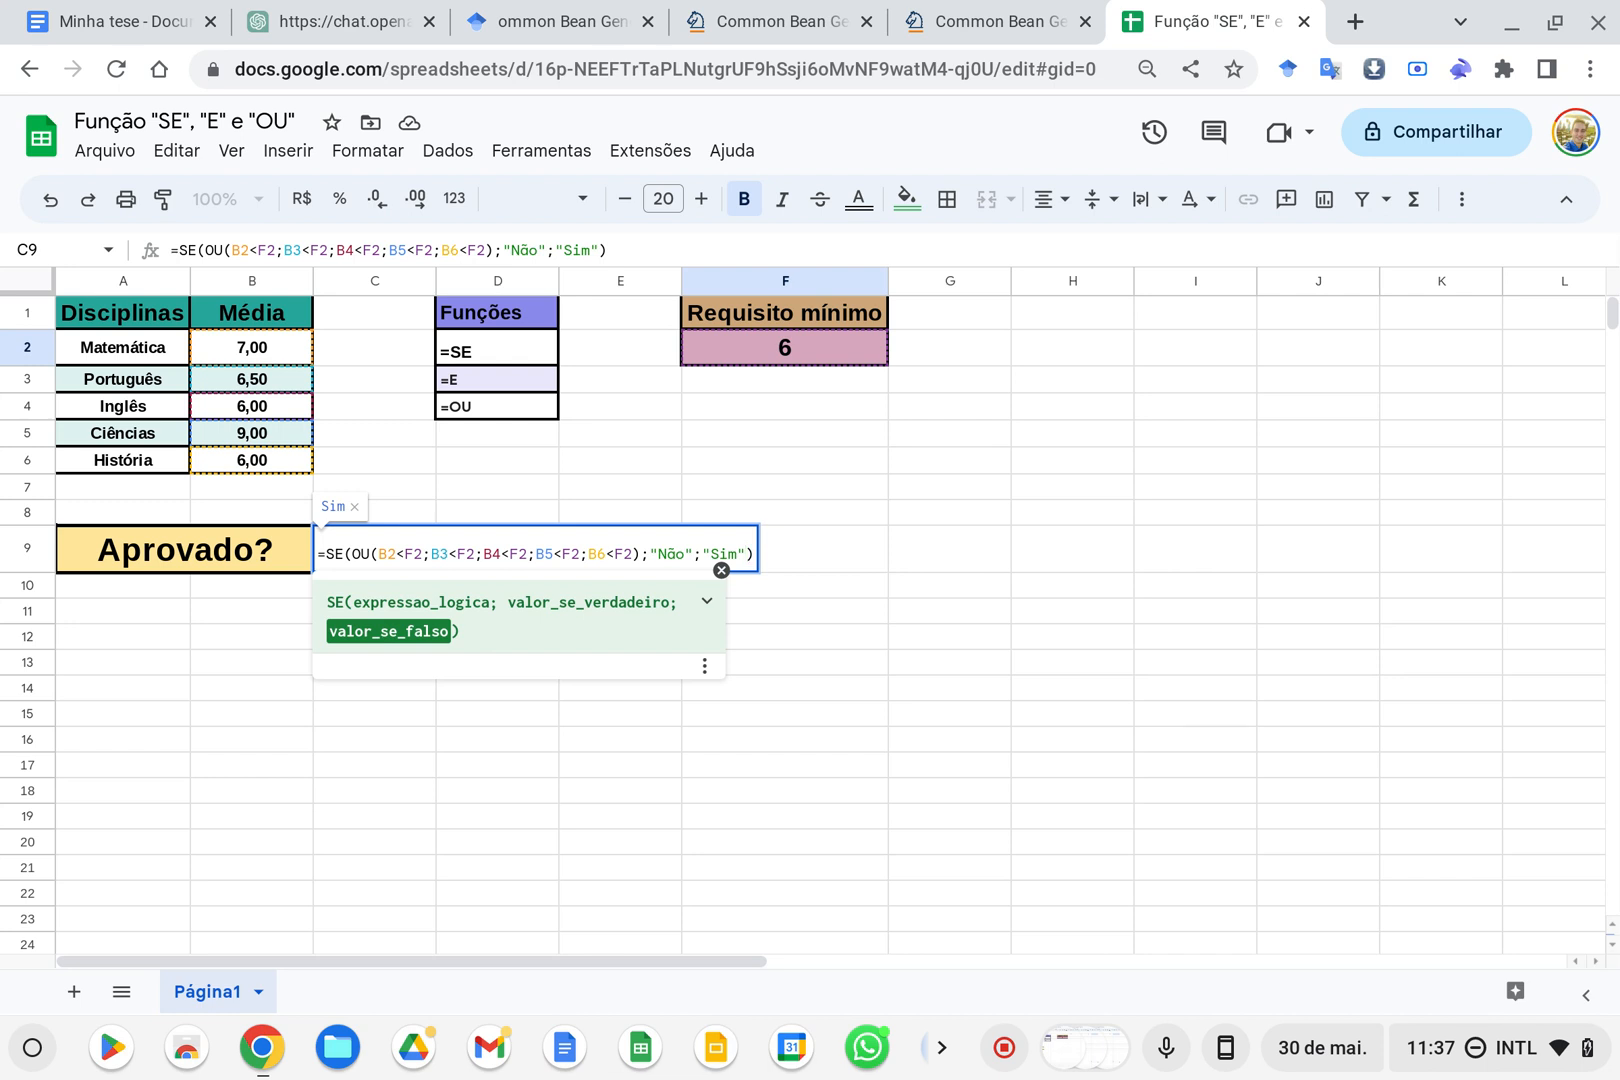
pyautogui.press('Return')
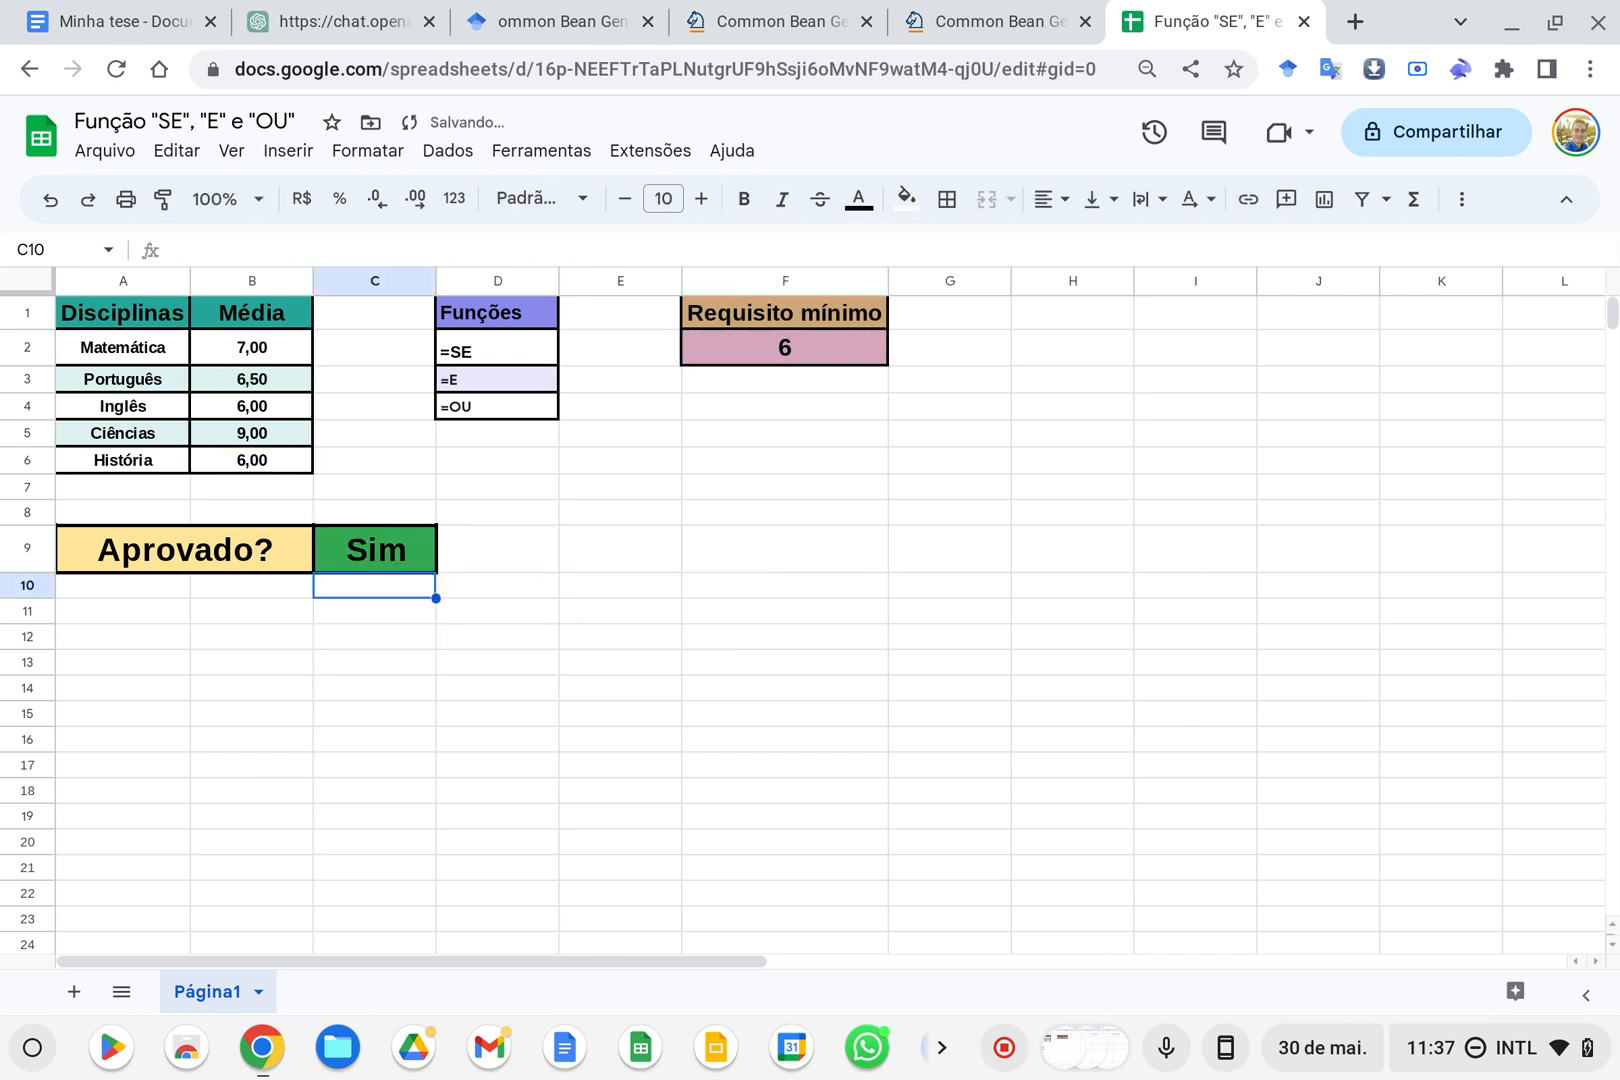
# Test the OU formula by setting the História average in B6 to 1 and checking the Aprovado? result
pyautogui.click(294, 460)
pyautogui.write('1')
pyautogui.press('Return')
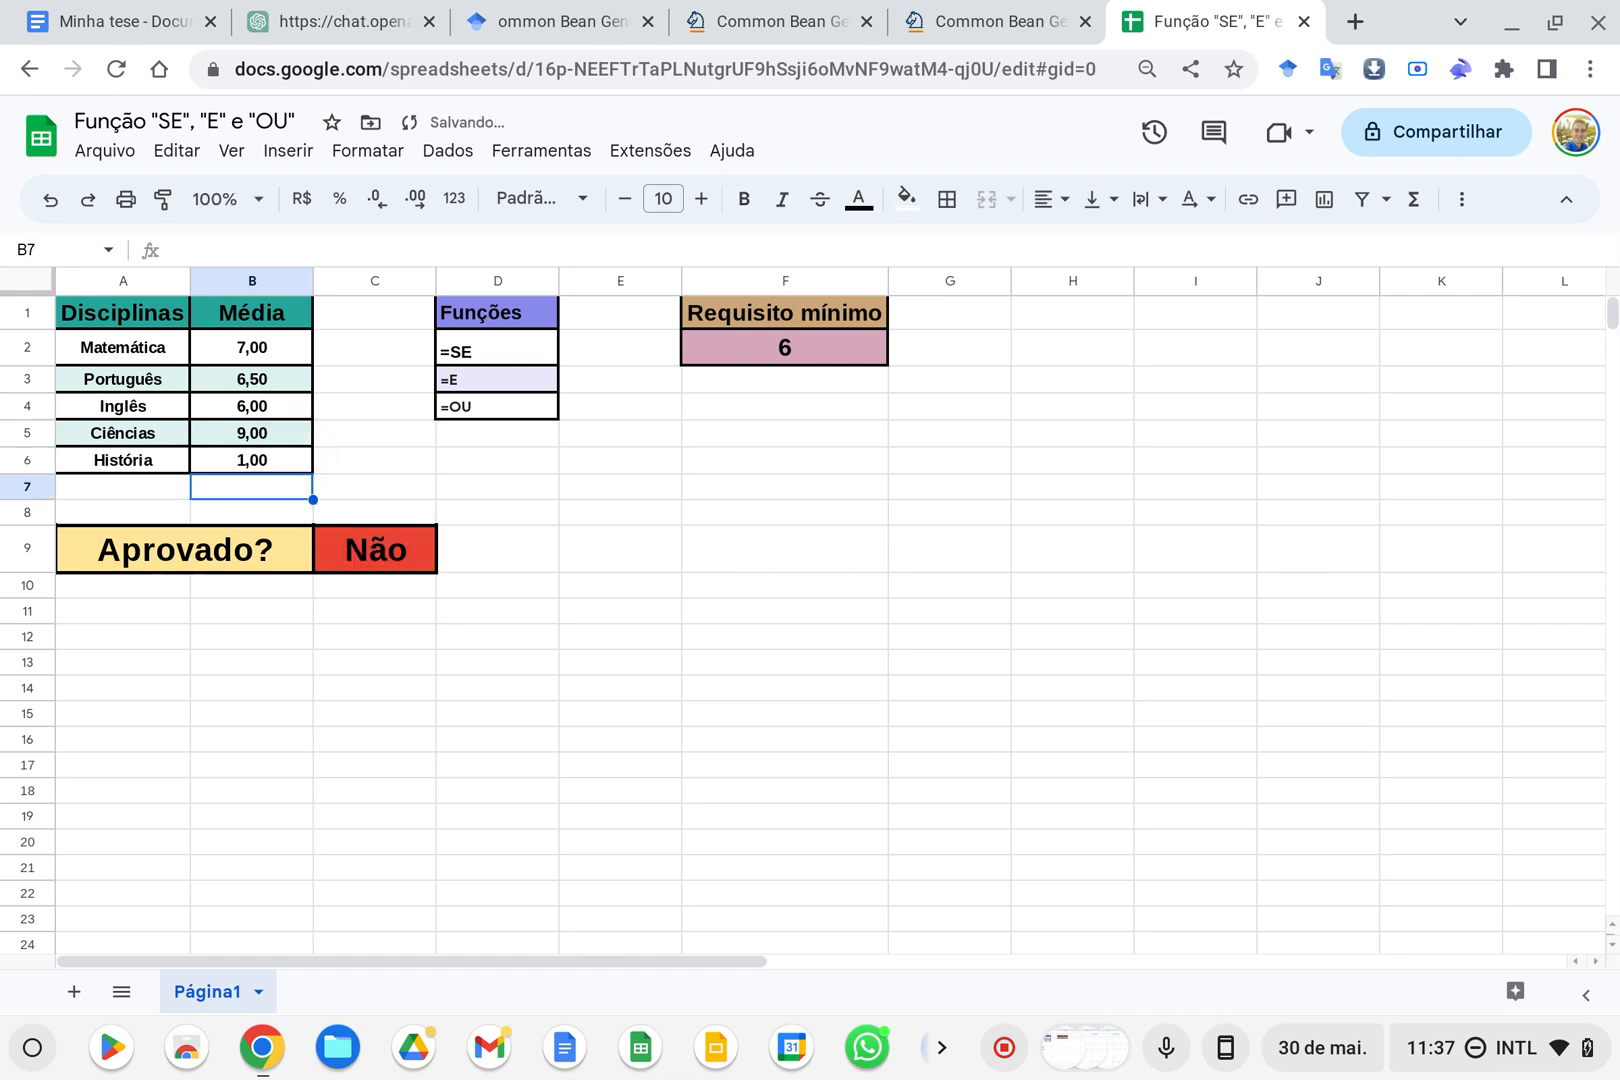
pyautogui.moveTo(127, 560); pyautogui.dragTo(362, 553)
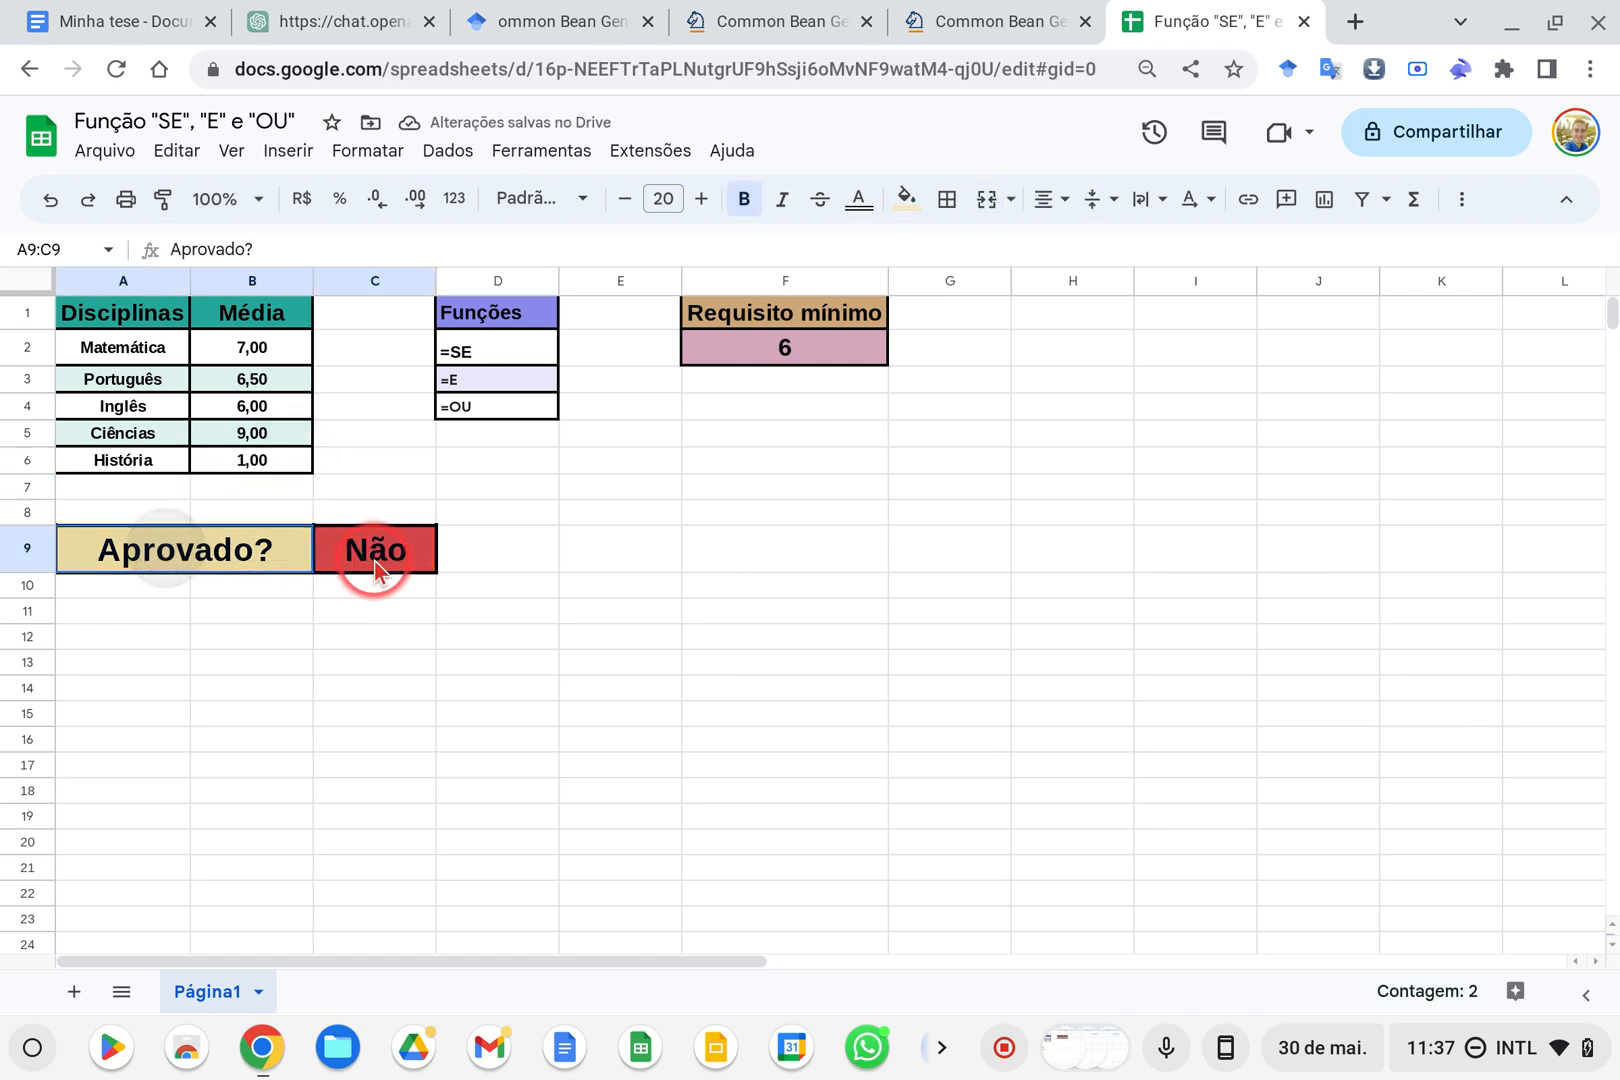
pyautogui.click(607, 560)
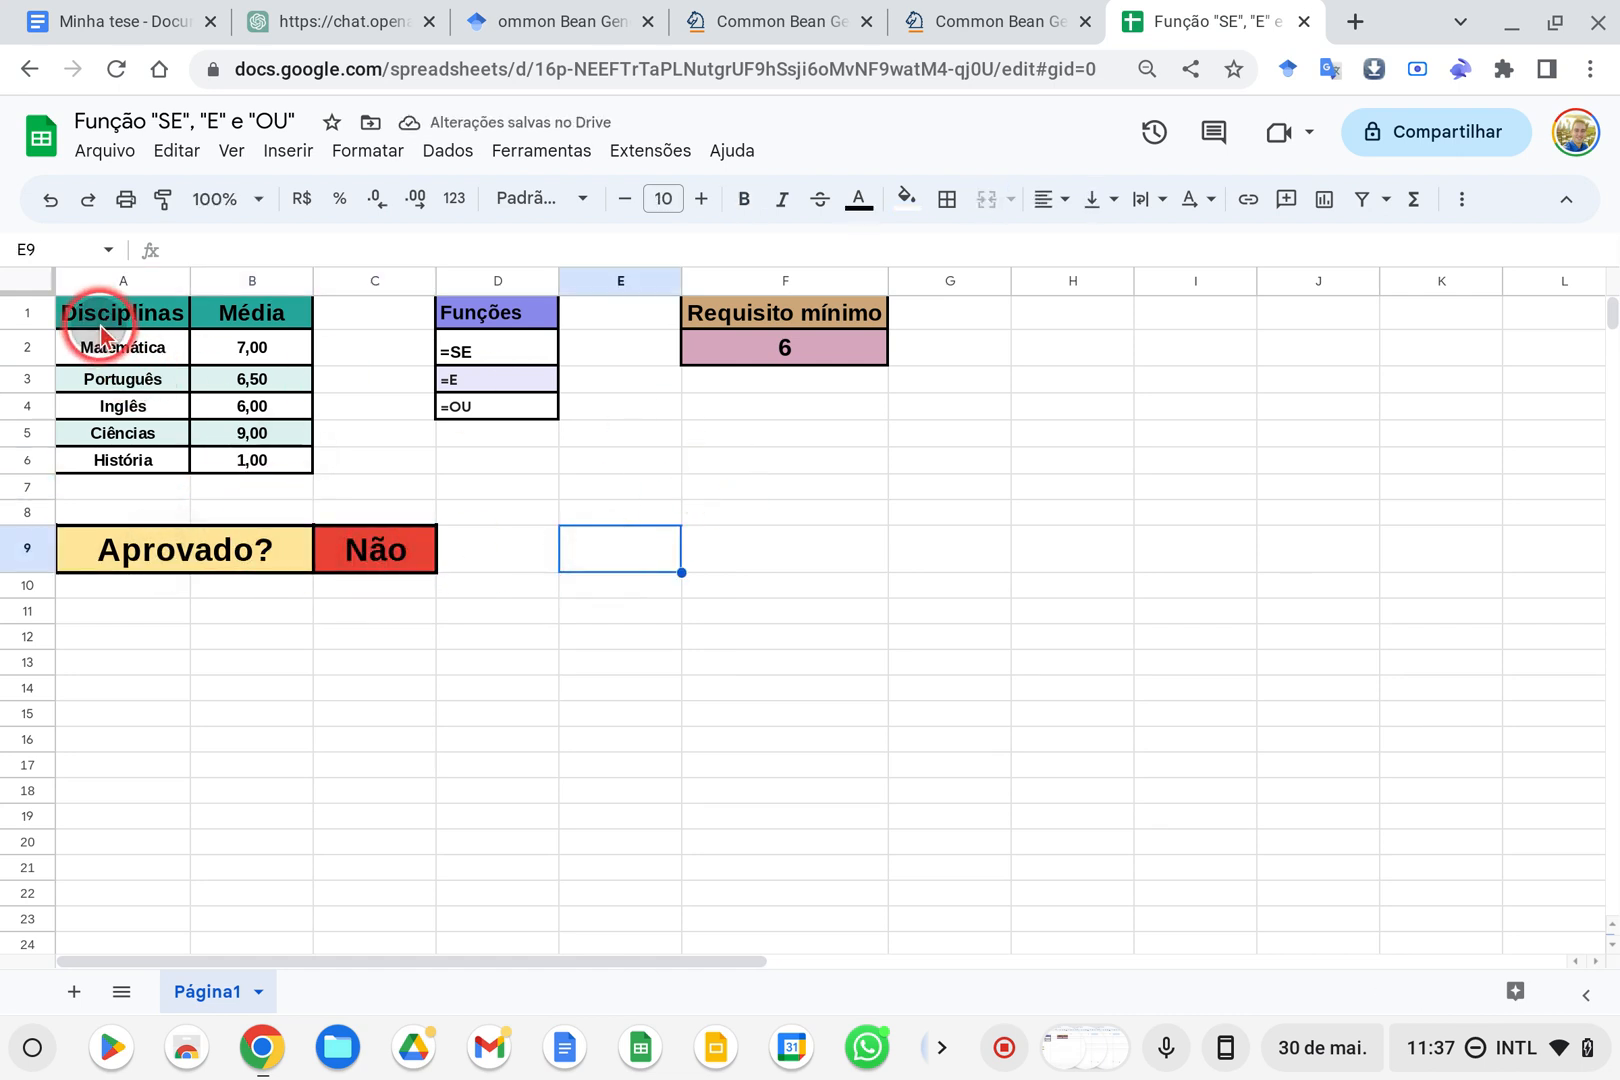
pyautogui.moveTo(60, 312); pyautogui.dragTo(814, 466)
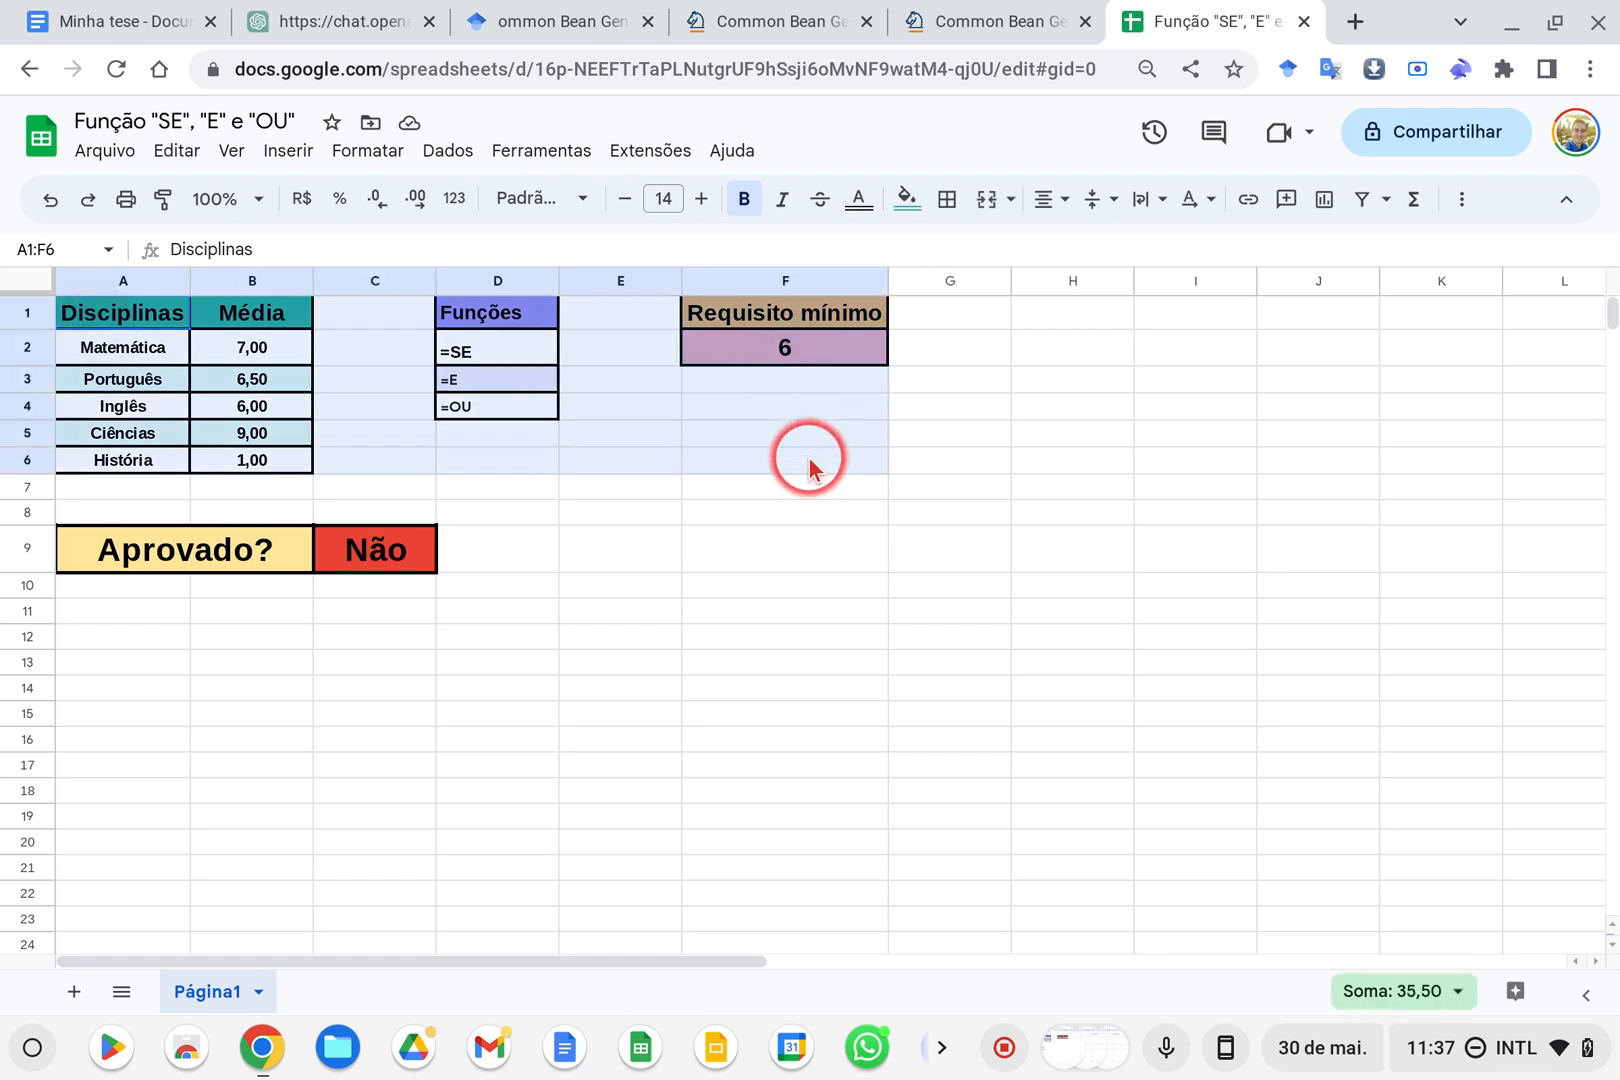
pyautogui.click(453, 393)
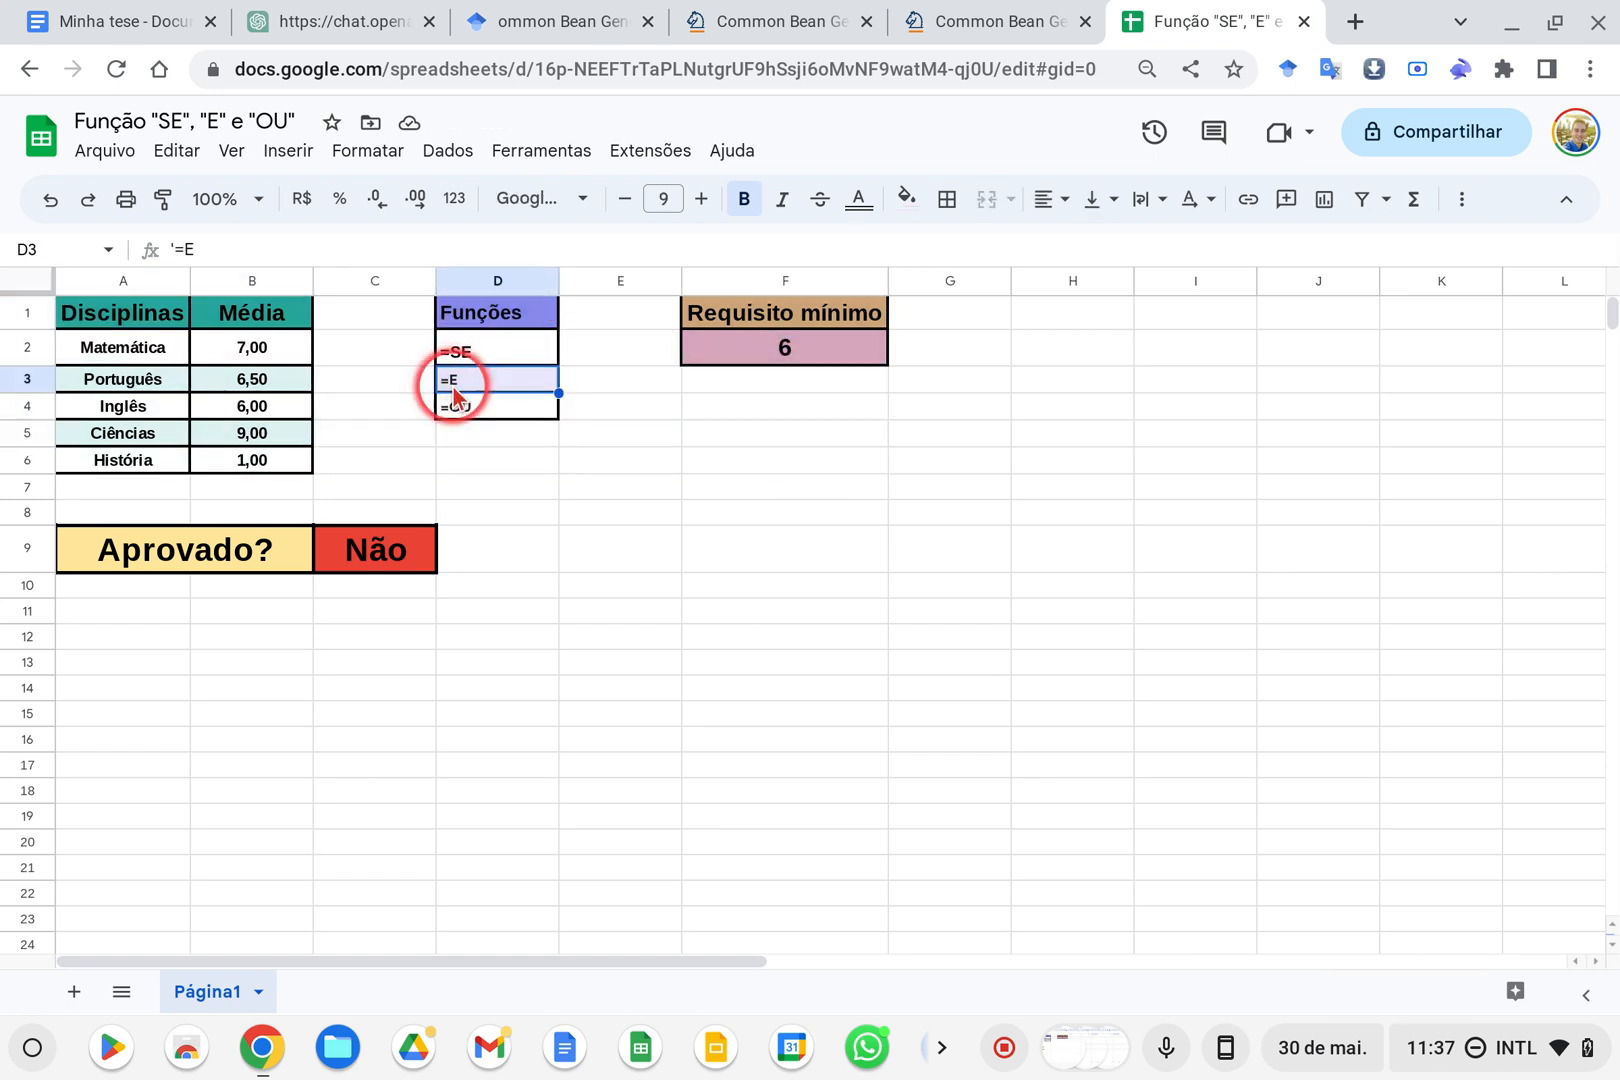
pyautogui.click(490, 410)
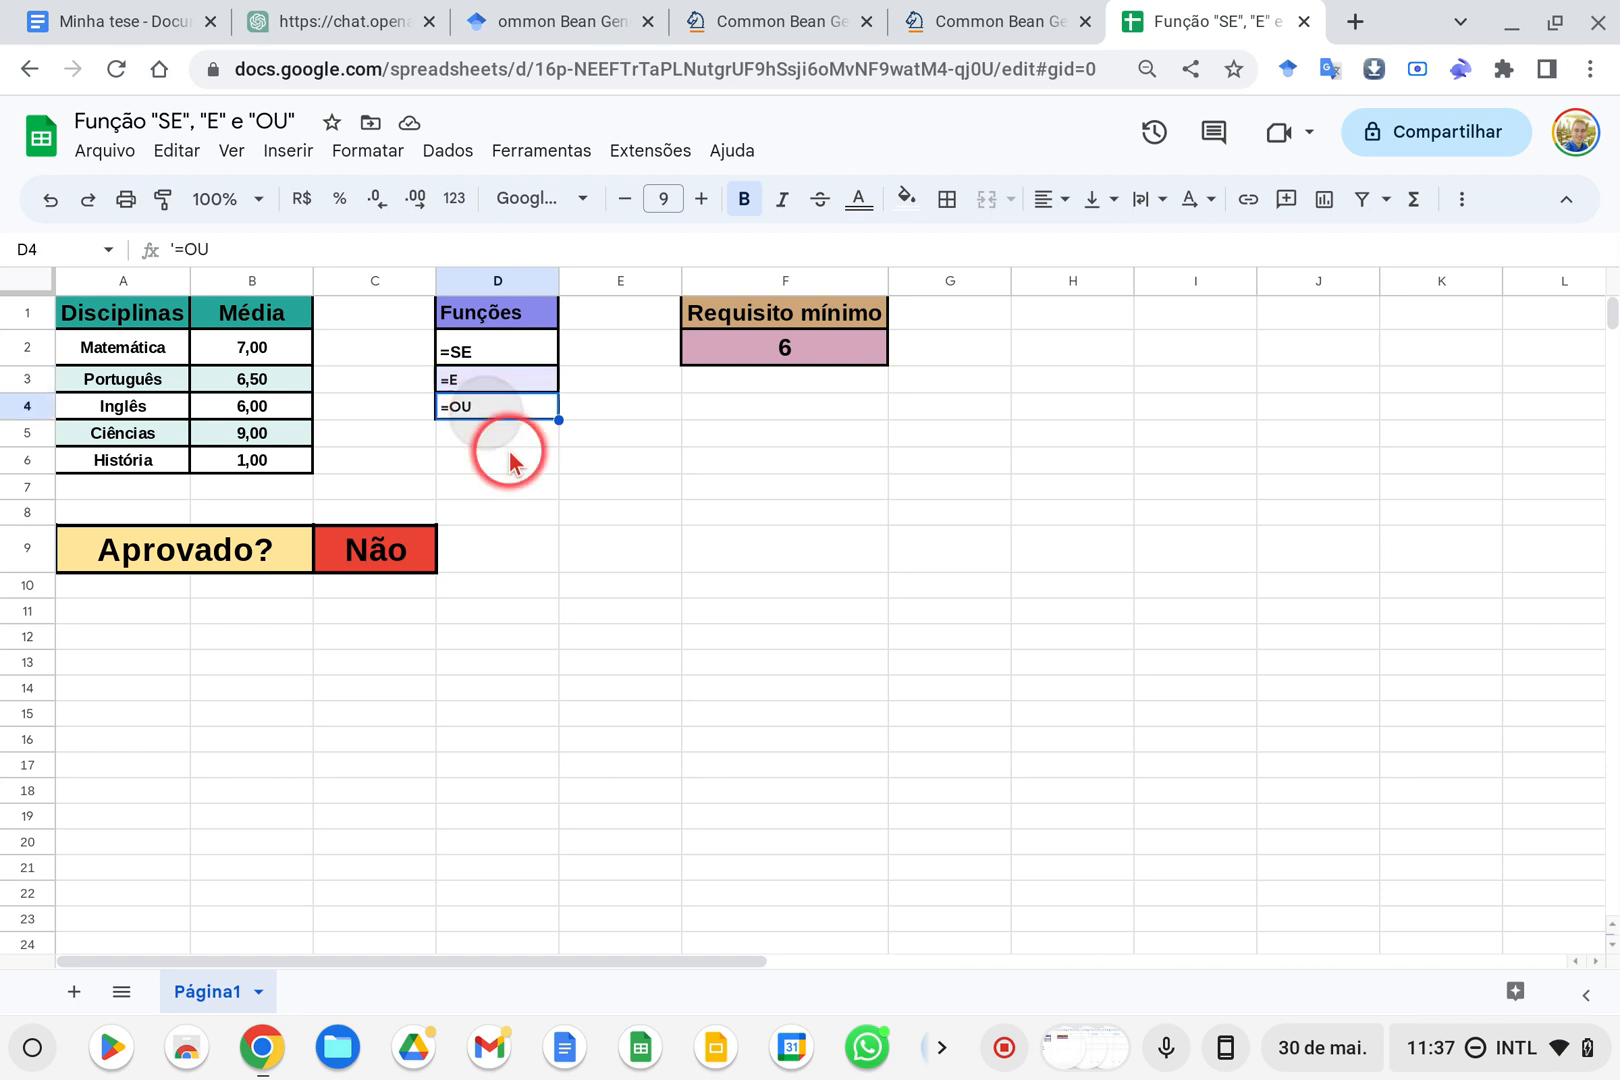
pyautogui.click(498, 458)
pyautogui.moveTo(137, 362); pyautogui.dragTo(293, 467)
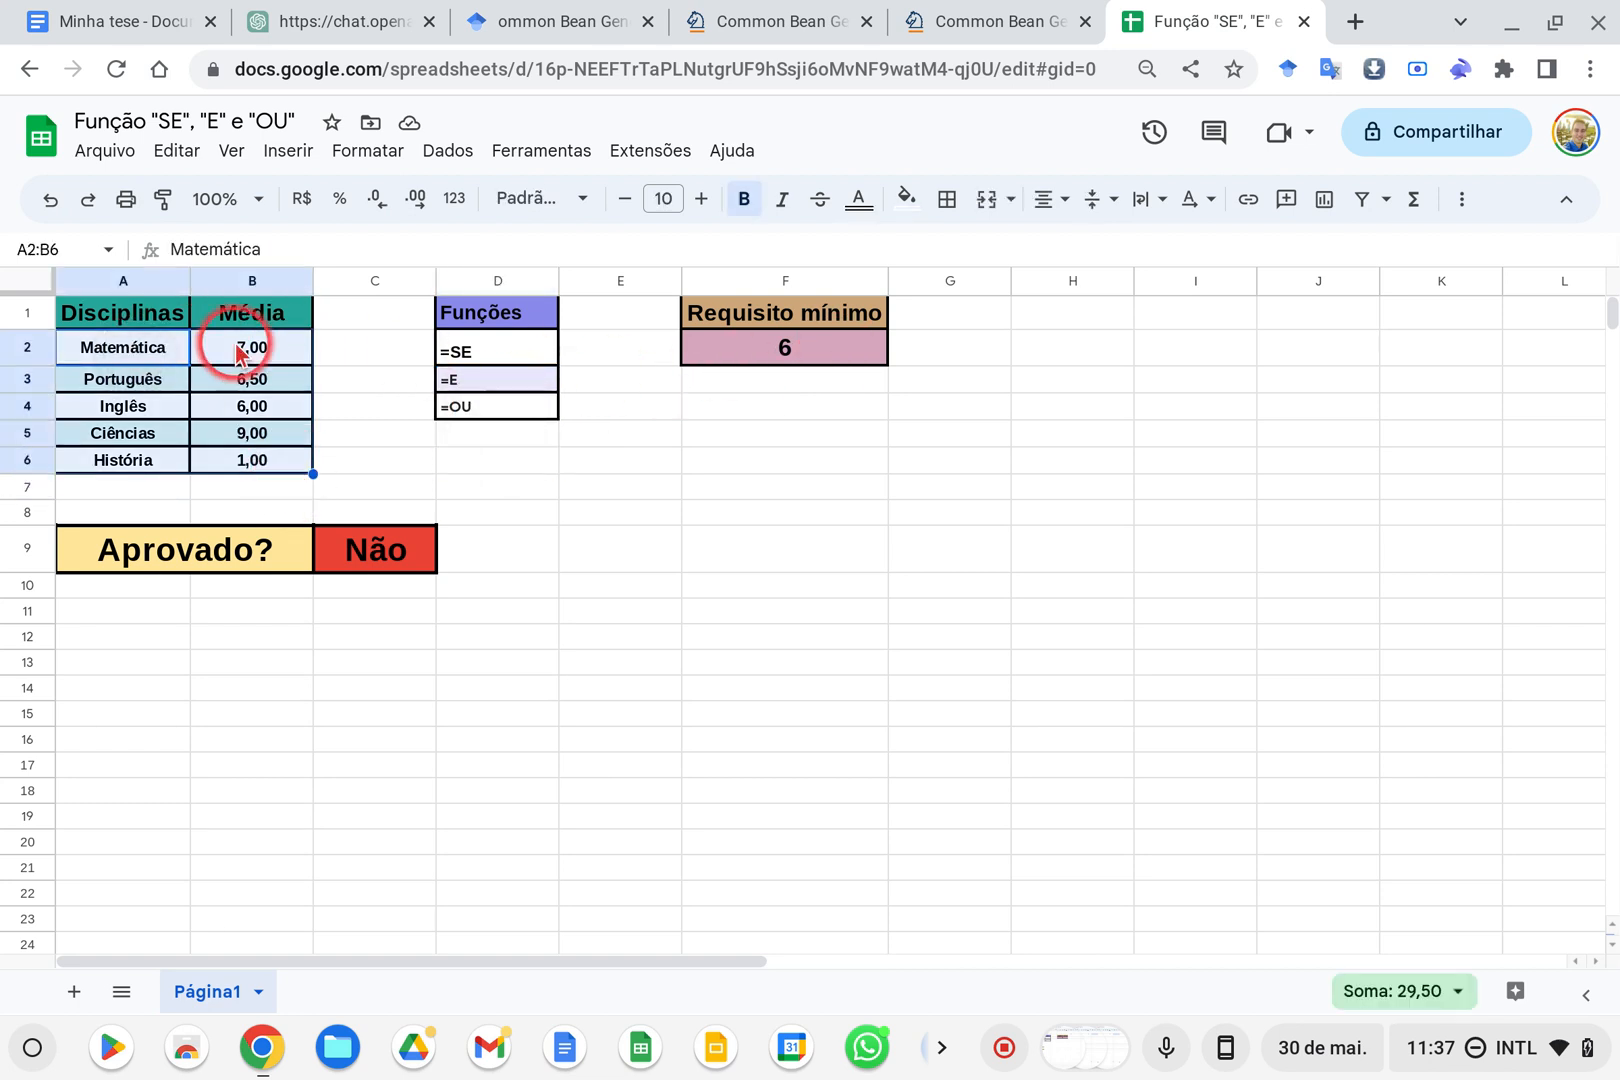
pyautogui.moveTo(134, 315); pyautogui.dragTo(809, 462)
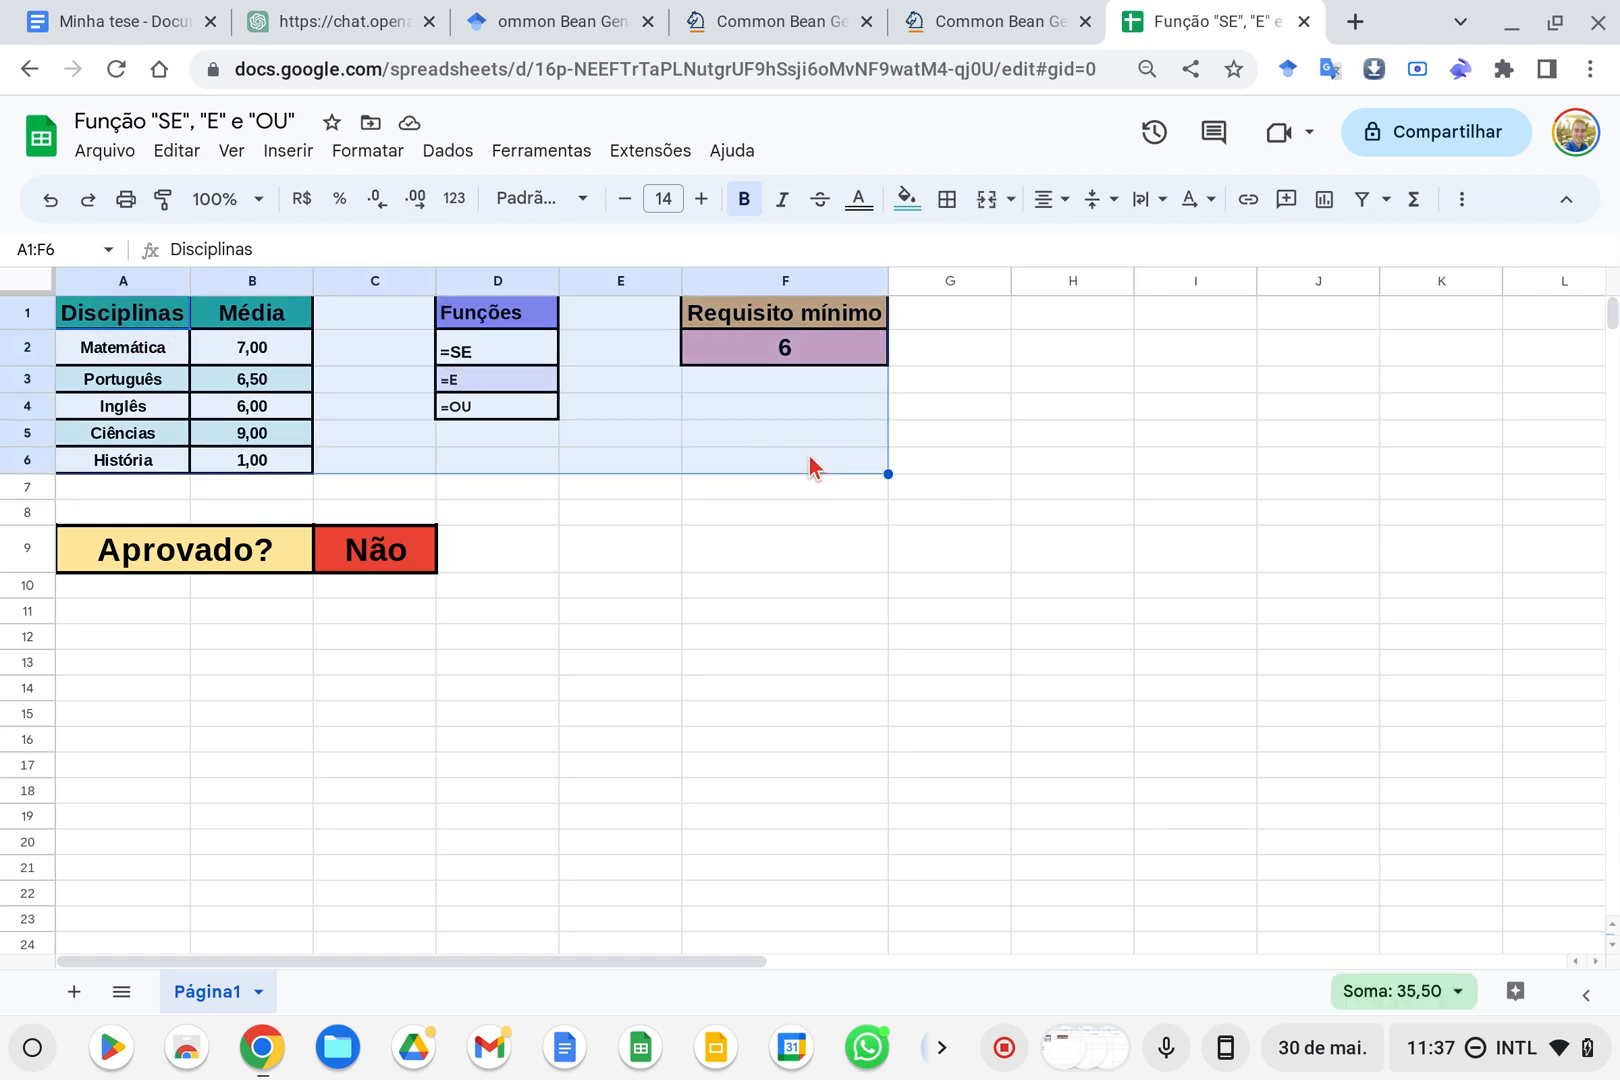
pyautogui.click(693, 538)
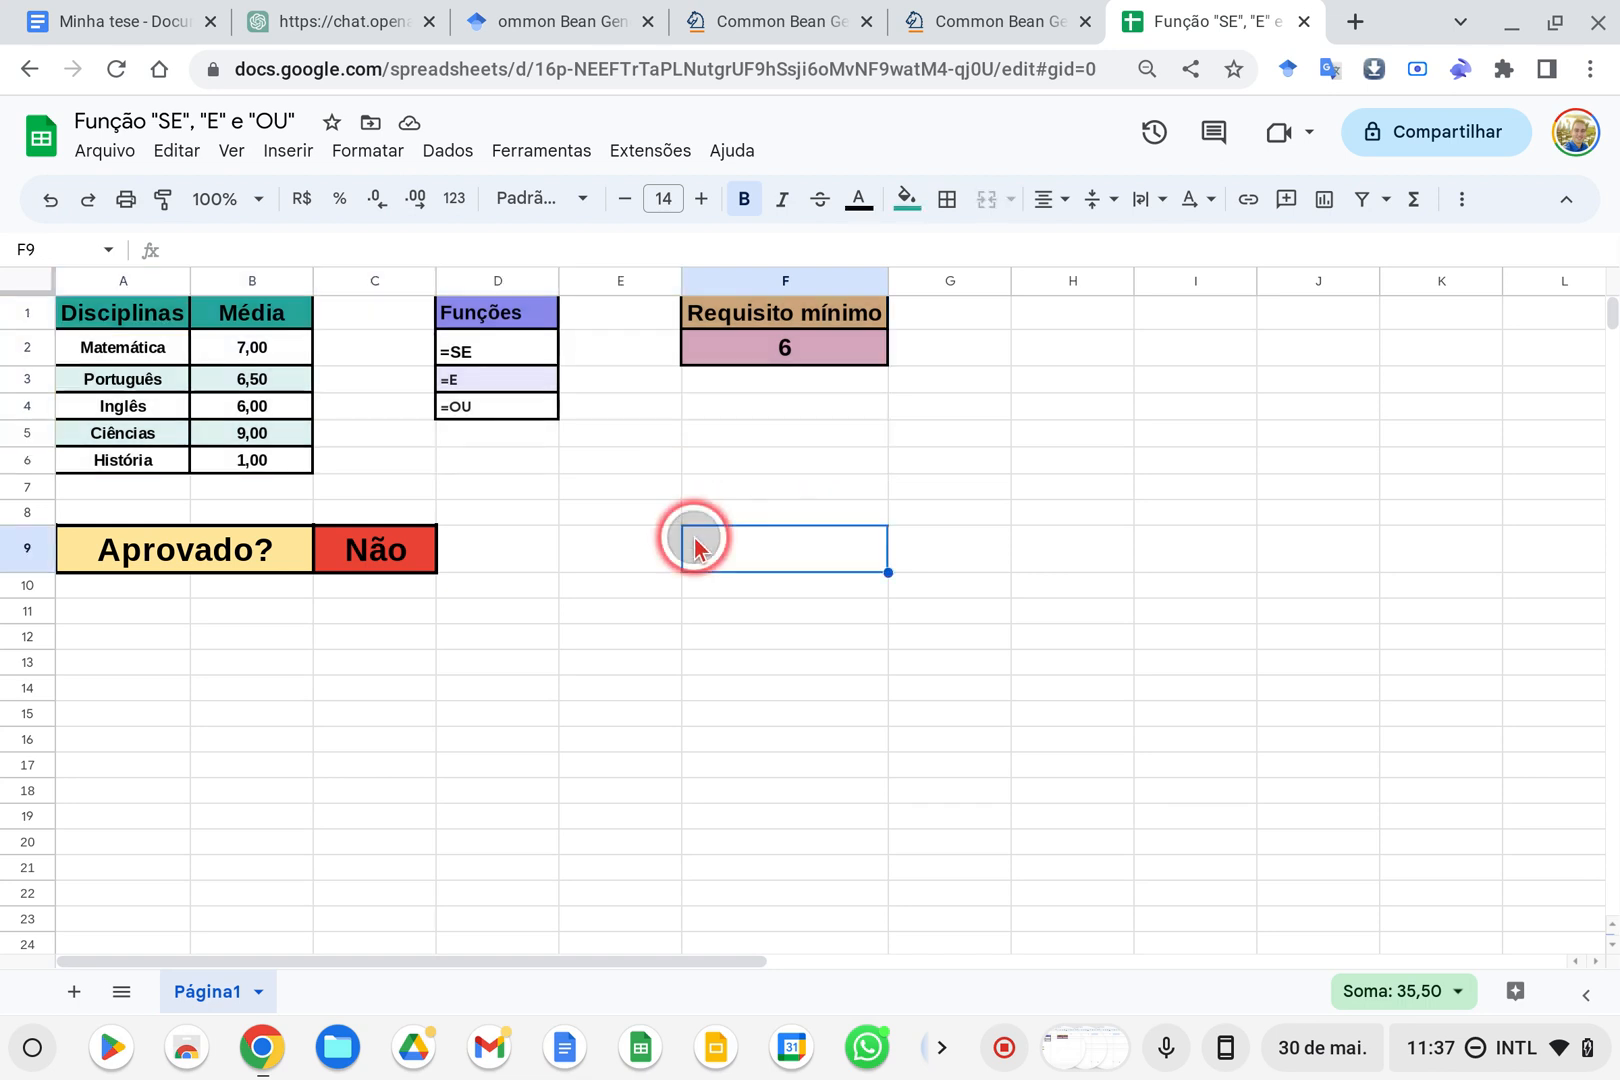